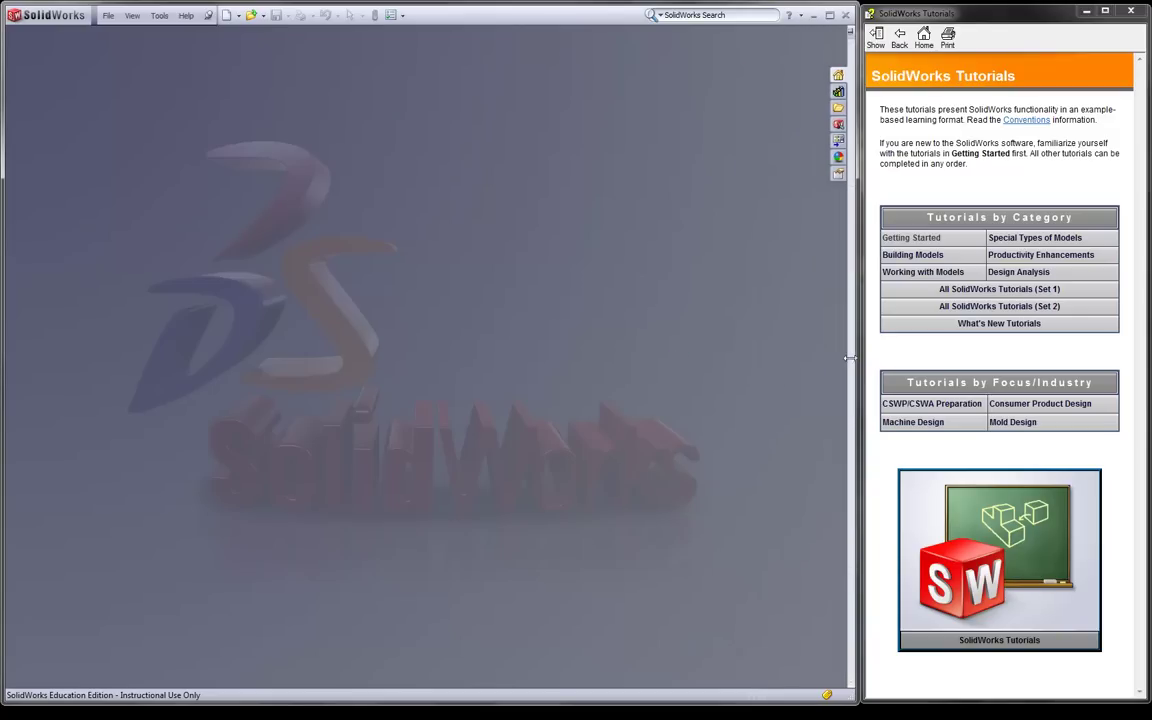
Step: Widen the SolidWorks window and browse both All SolidWorks Tutorials sets, returning to the main page
left_click_drag(851, 359, 853, 360)
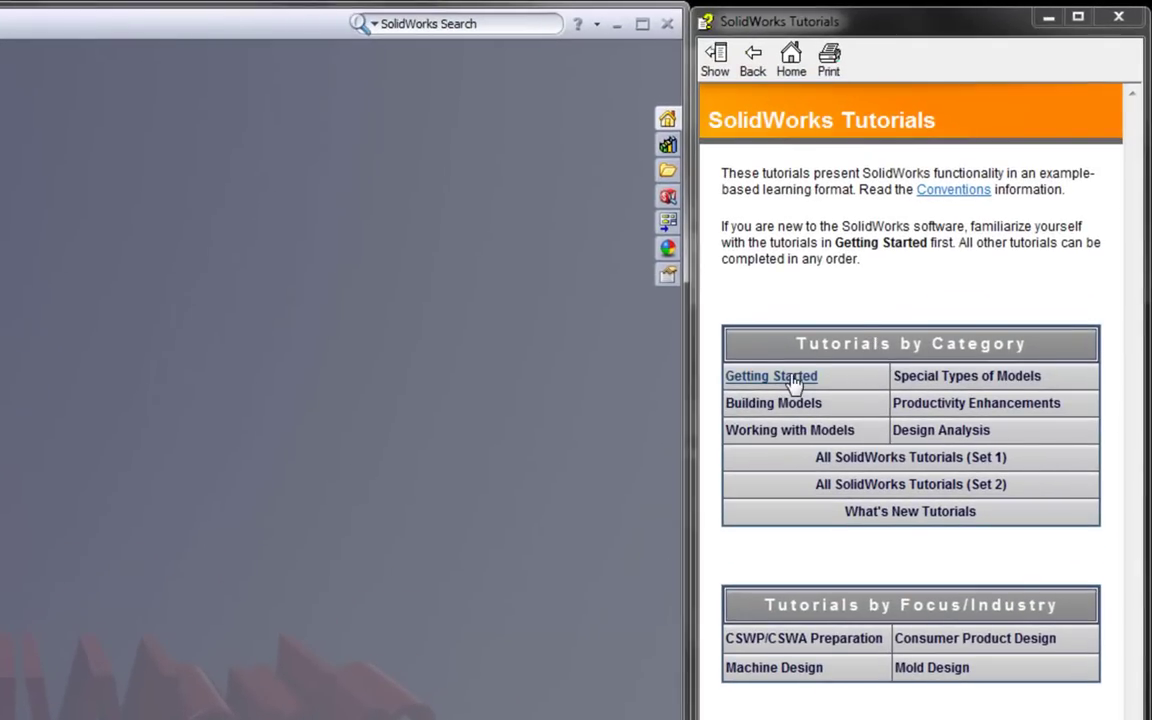
left_click(948, 458)
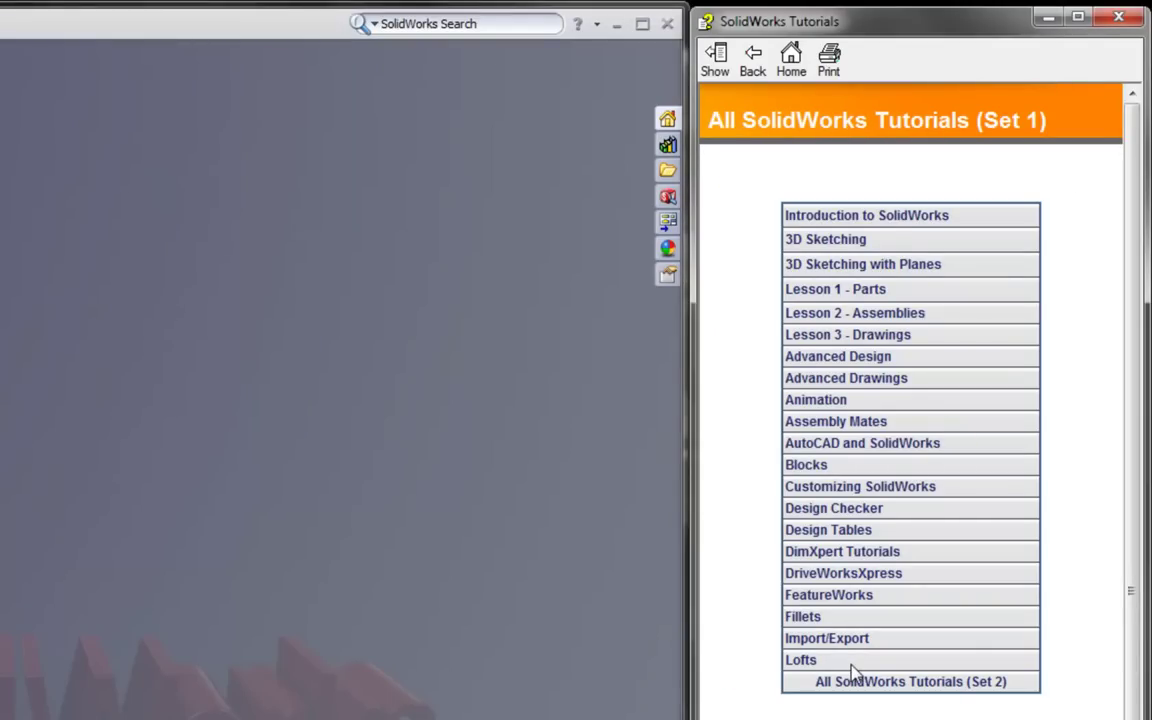
left_click(960, 684)
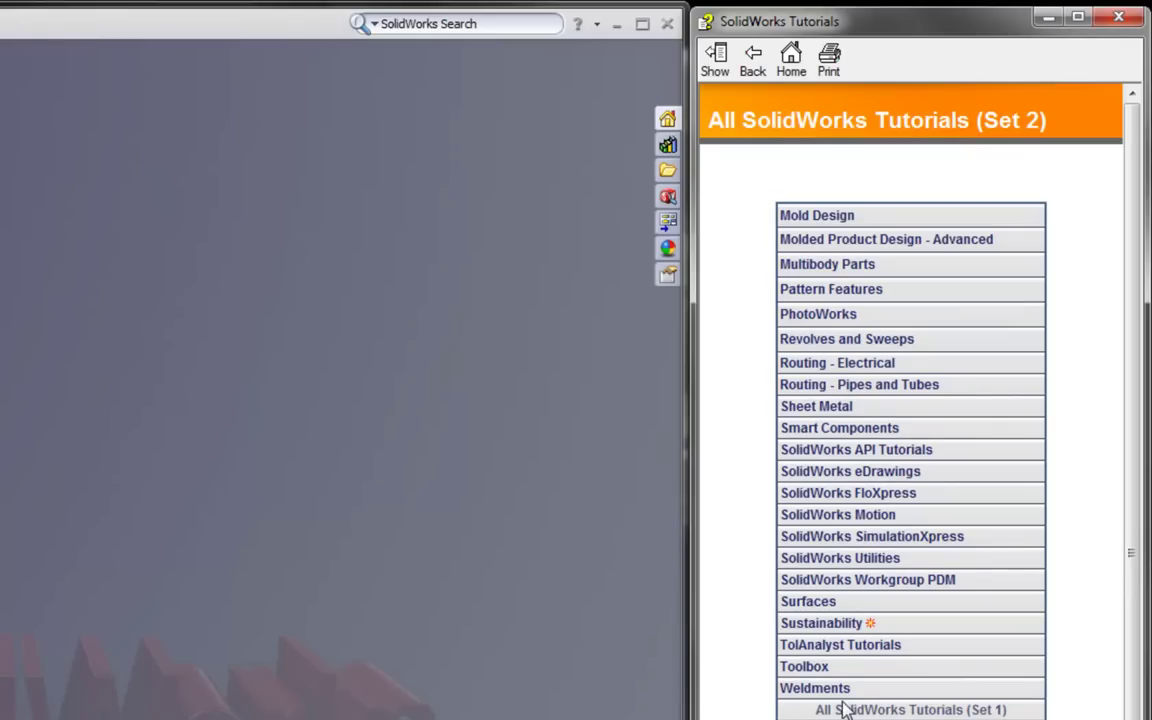
left_click(757, 70)
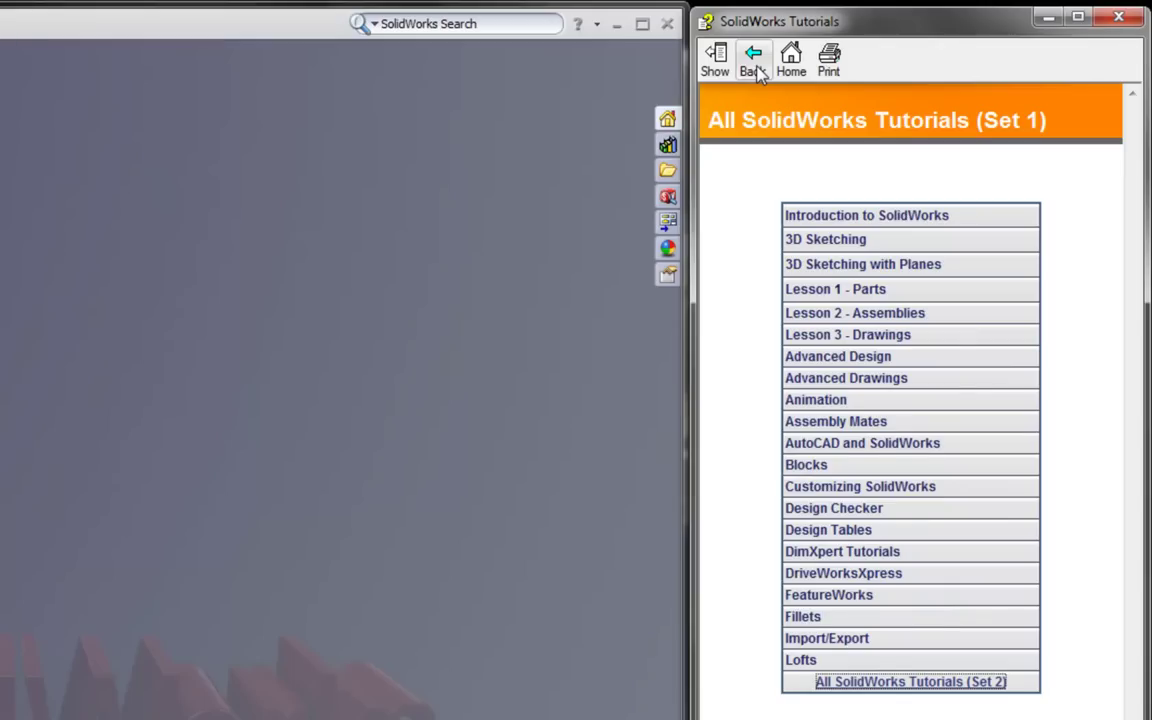
left_click(753, 70)
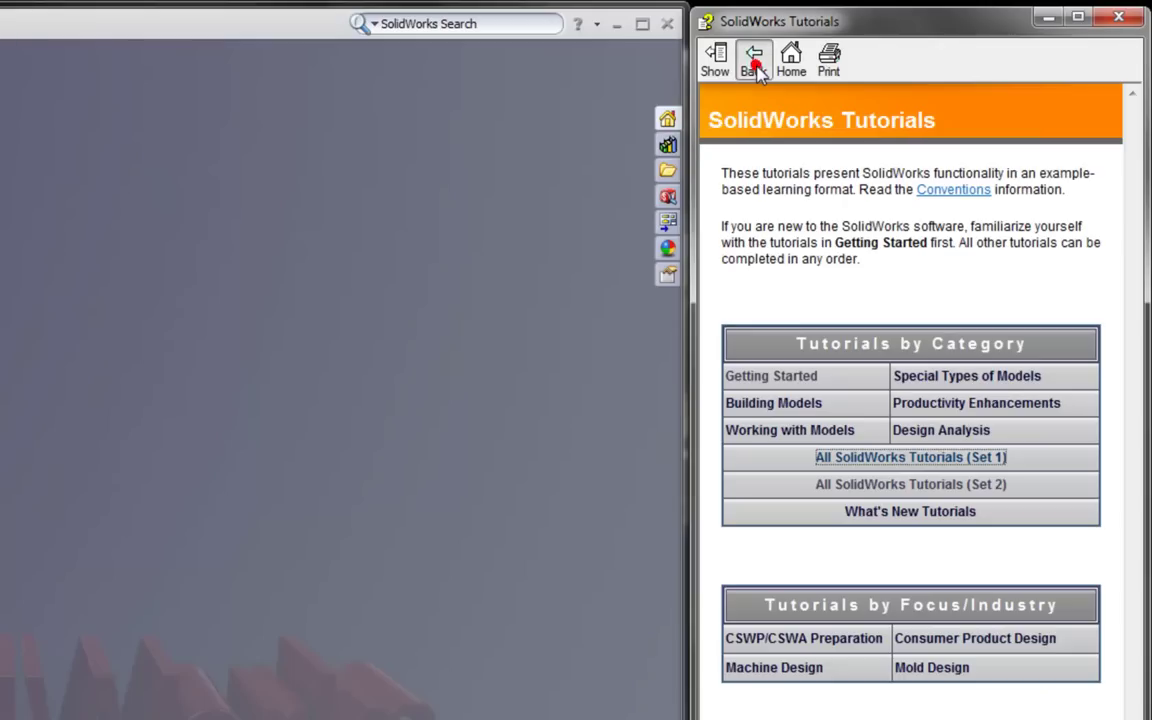
Step: Go through Getting Started and Introduction to SolidWorks to reach the My First Part page
left_click(787, 379)
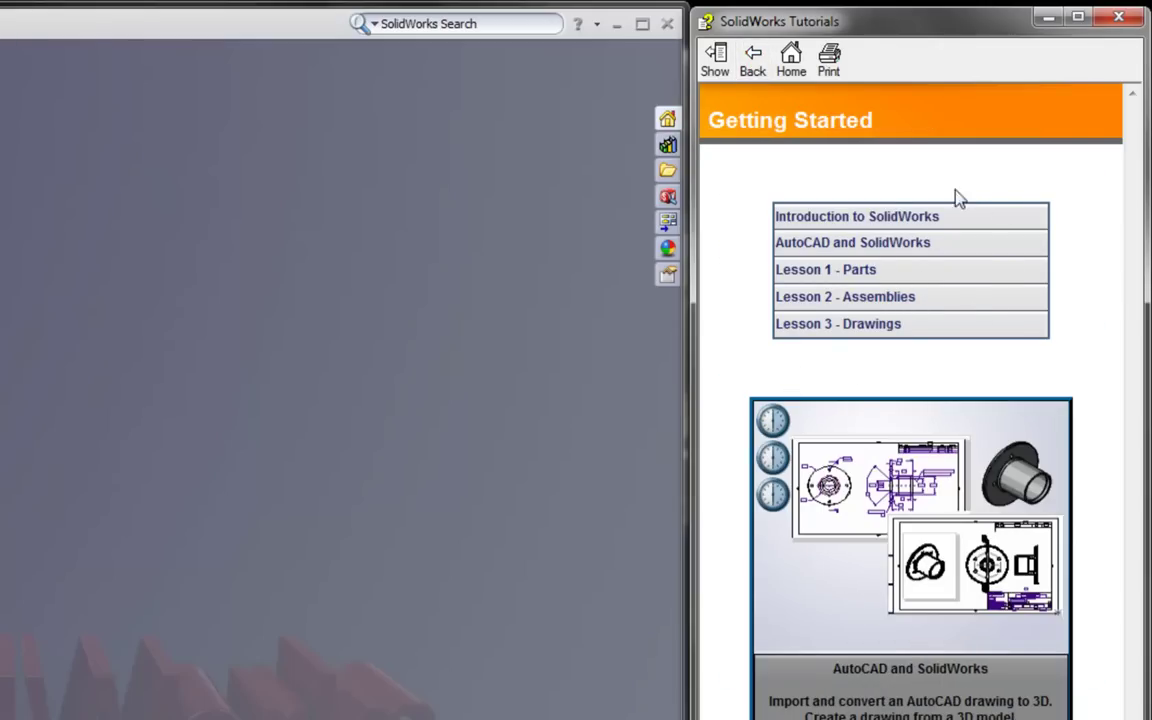
left_click(886, 228)
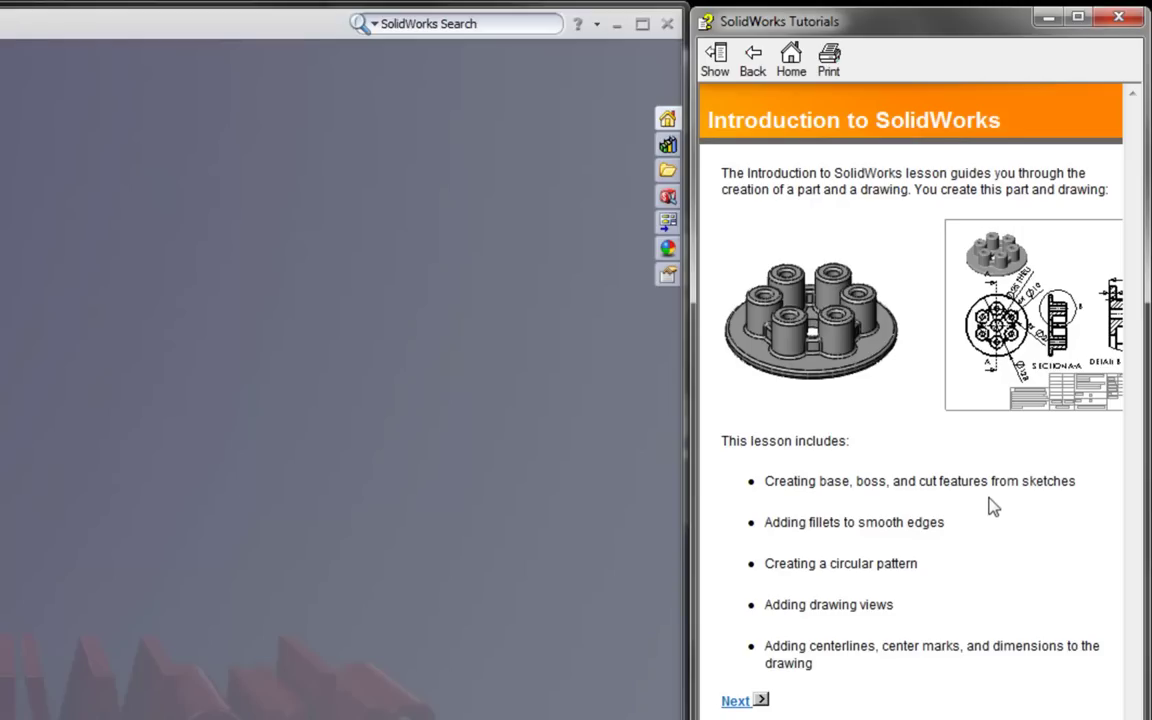
left_click(752, 702)
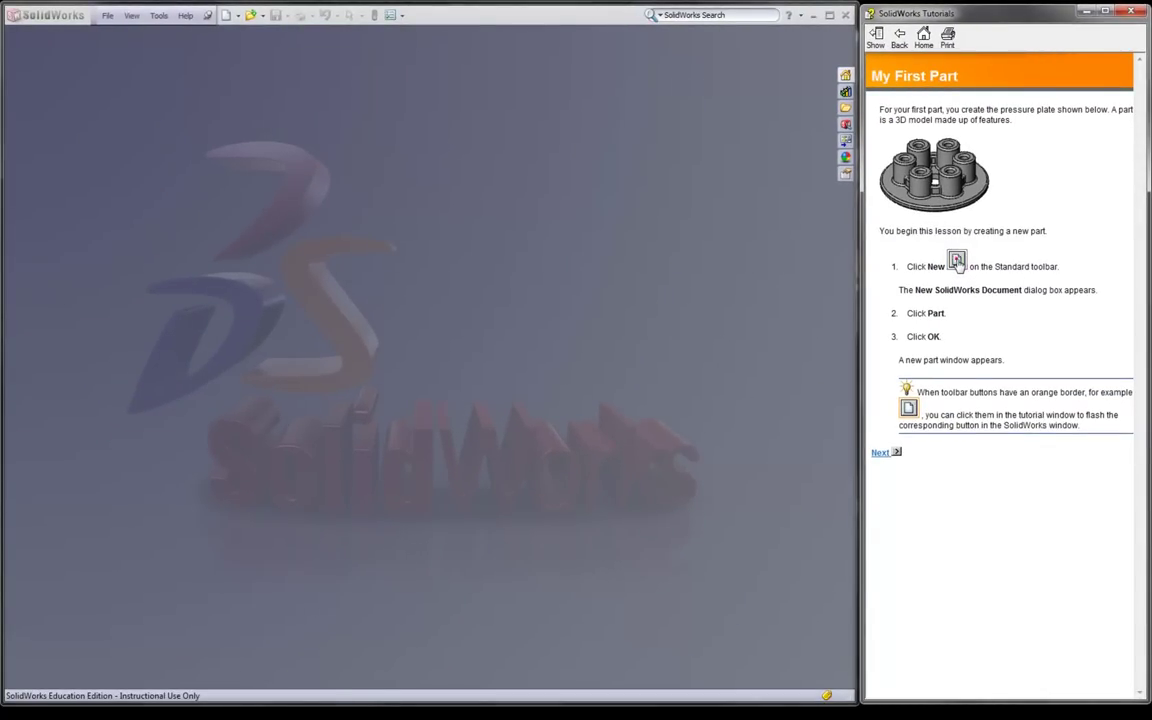
Step: Start a new SolidWorks document after the tutorial highlights the New command
left_click(957, 262)
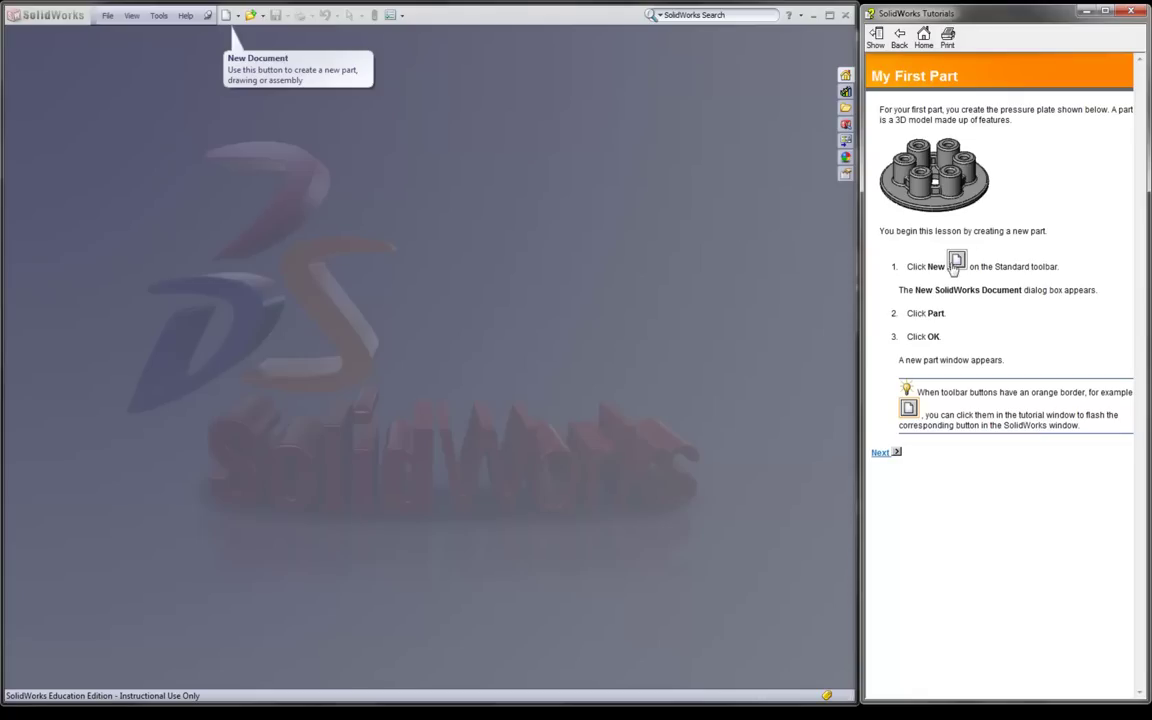
left_click(956, 261)
left_click(227, 16)
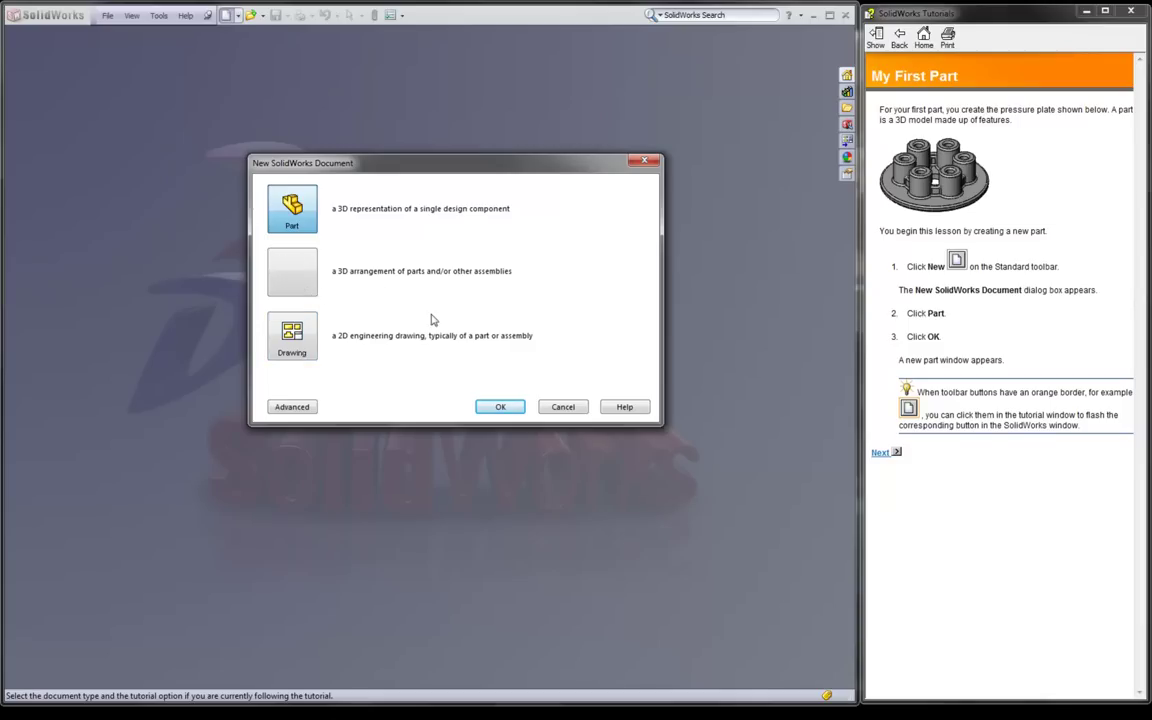
Step: Confirm Part as the document type to create the blank Part1
left_click(502, 407)
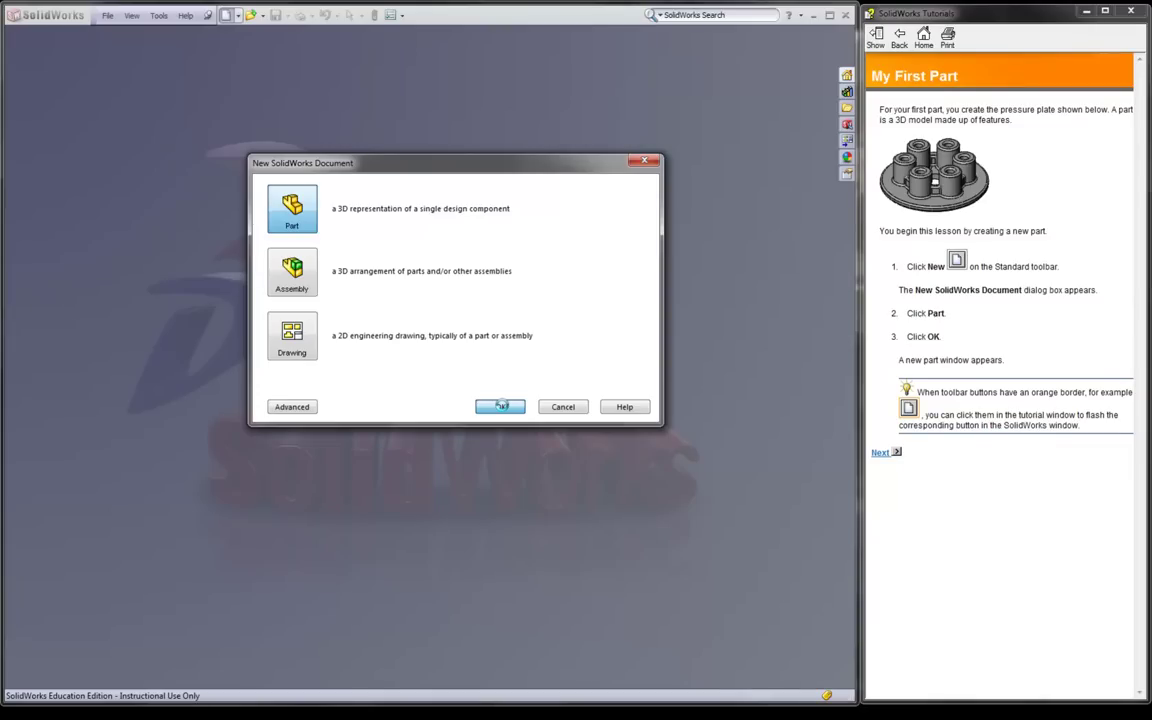
left_click(501, 405)
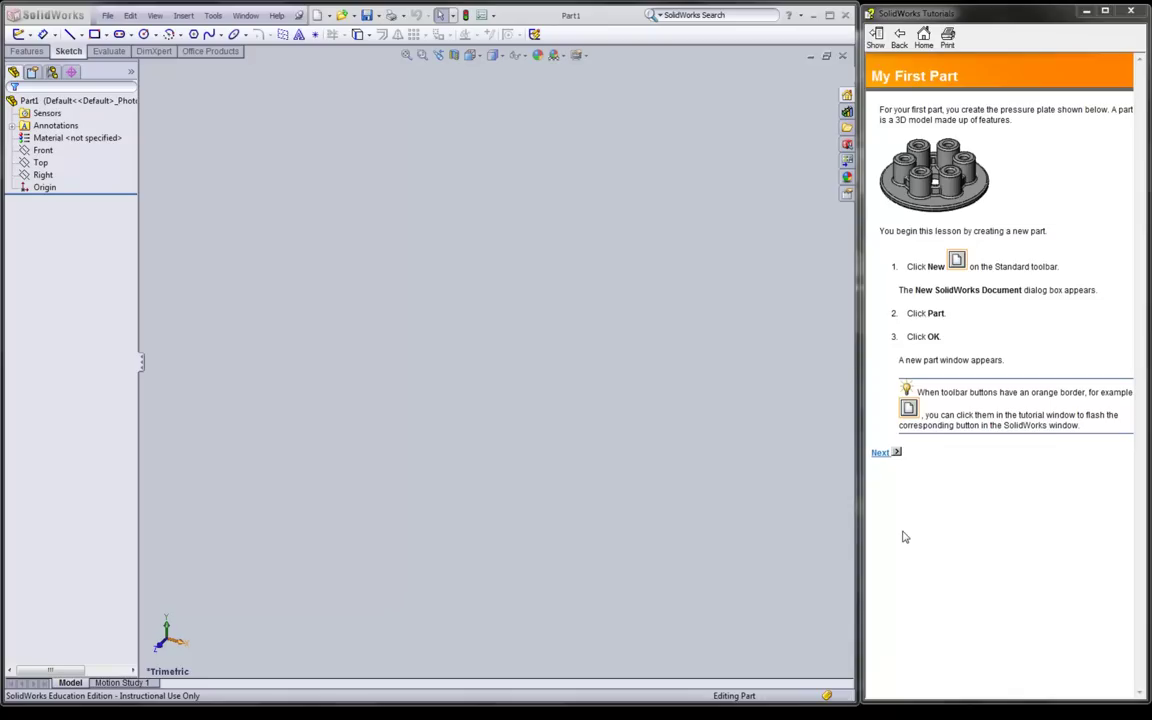
Step: Advance the tutorial to Sketching the Circle and enable the CommandManager, ending on the Features tab
left_click(880, 453)
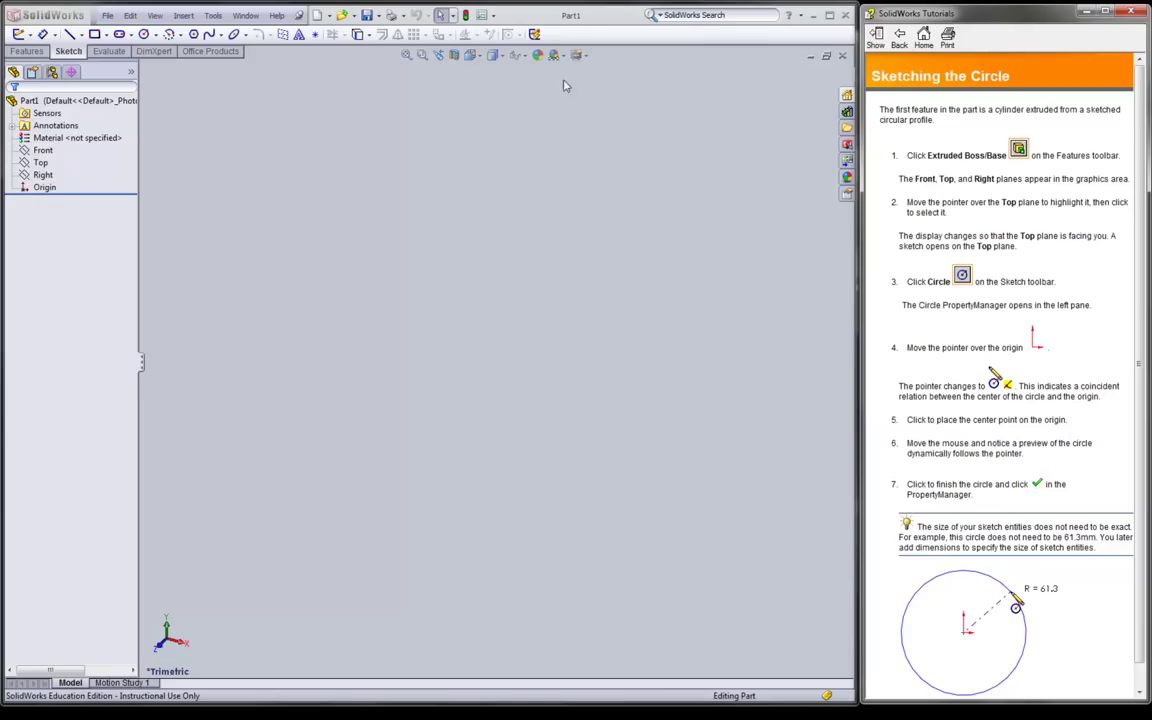
right_click(566, 35)
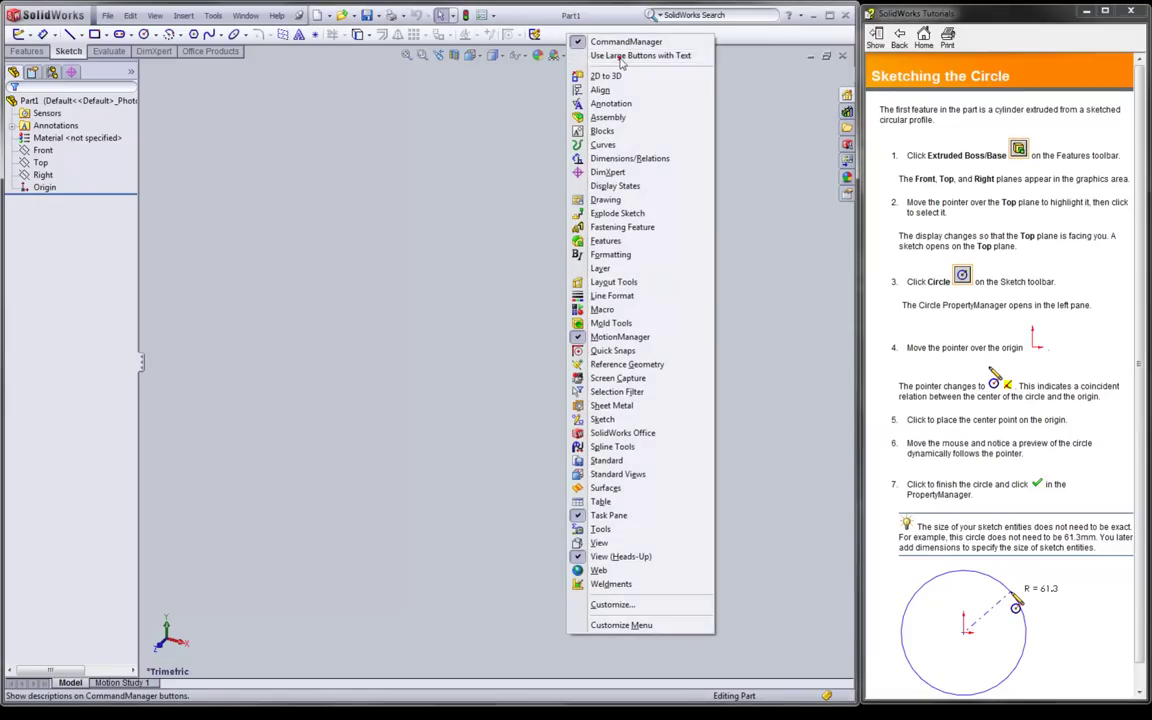
left_click(618, 42)
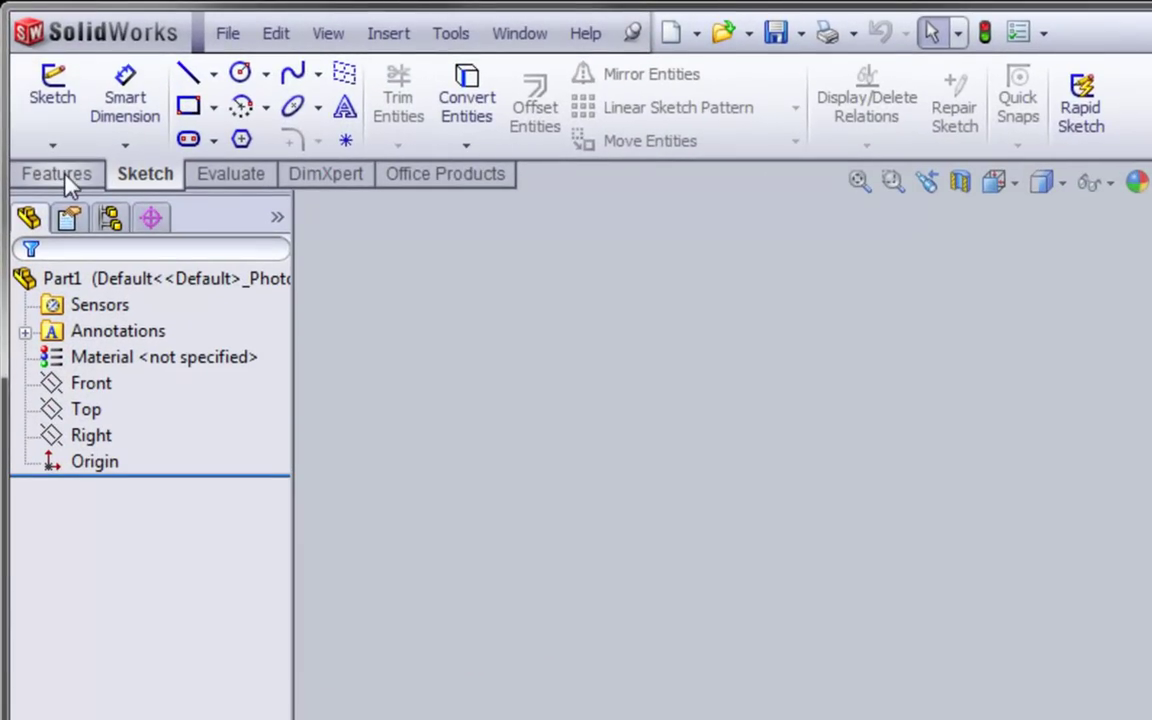
left_click(64, 173)
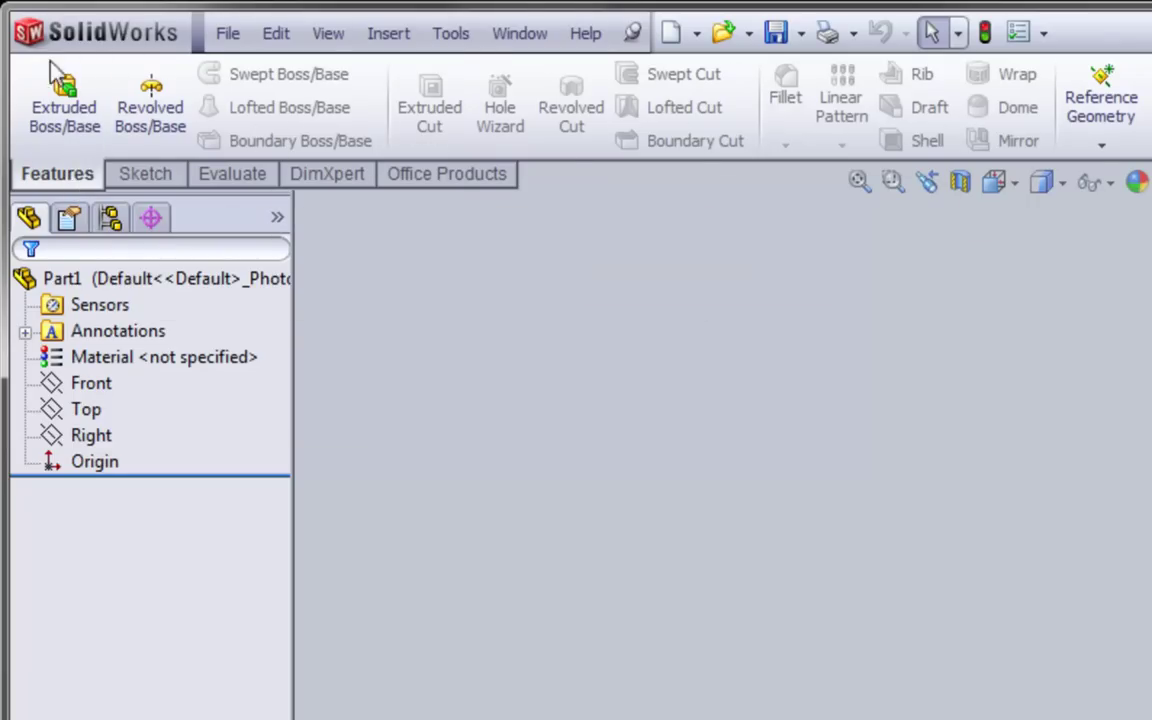
left_click(140, 176)
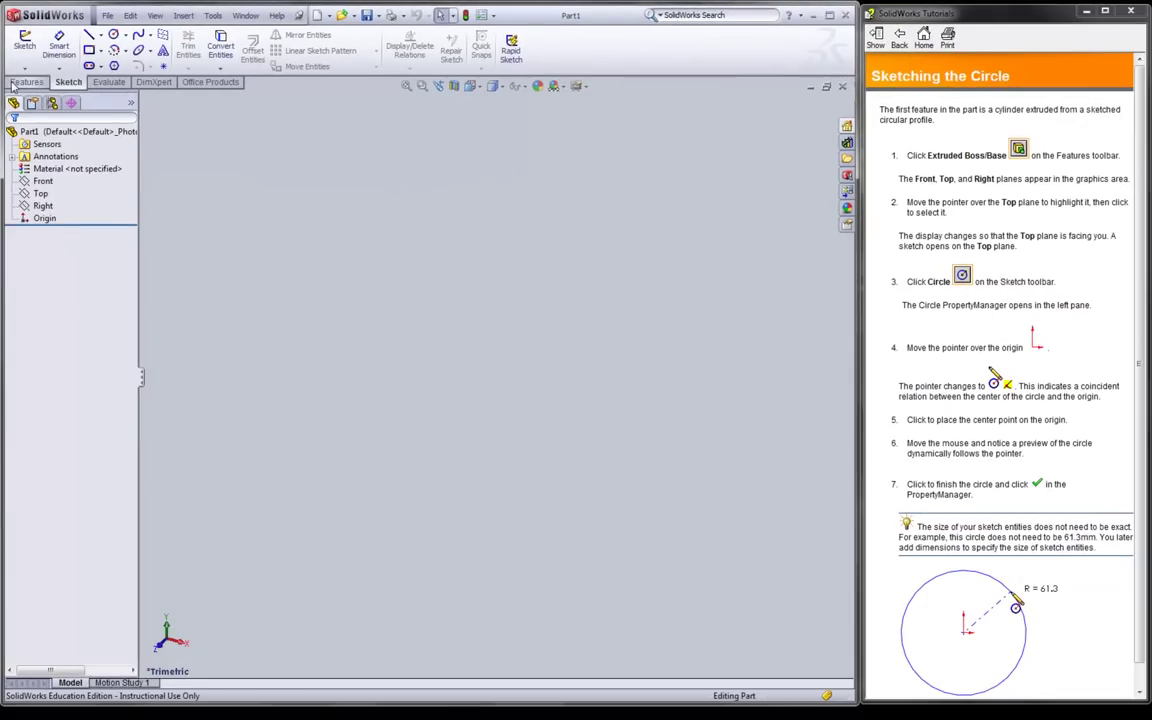
left_click(15, 84)
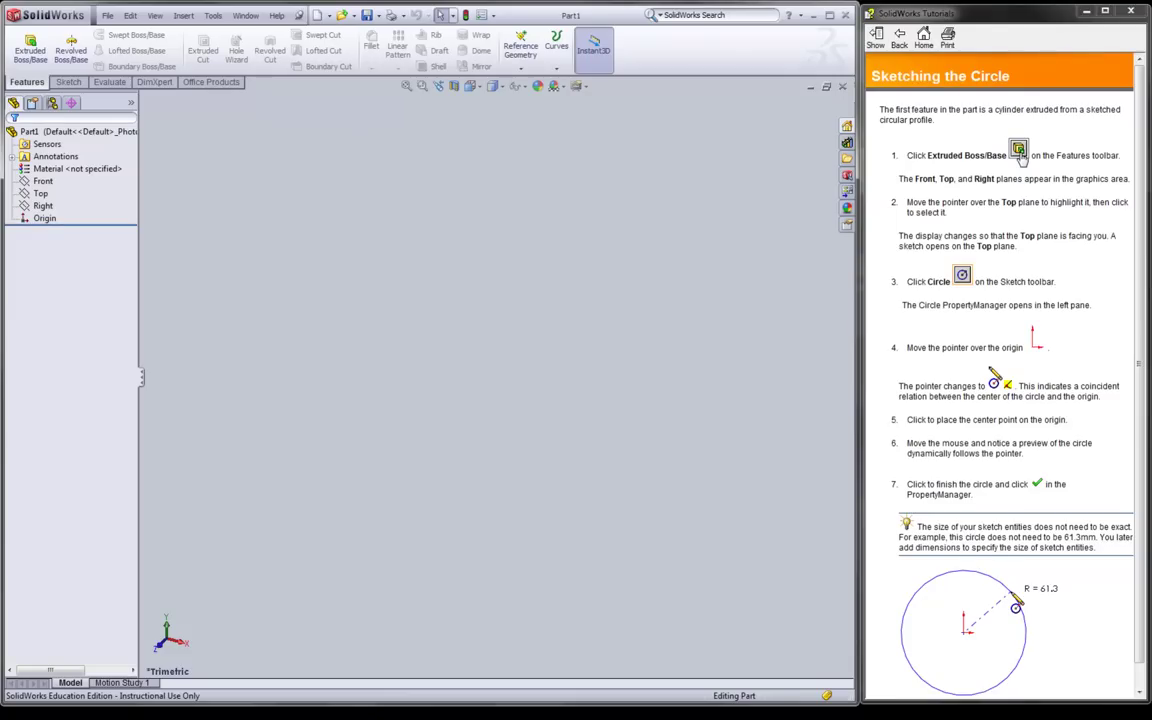
Step: Start an Extruded Boss/Base and choose the Top plane for its profile sketch
left_click(1018, 150)
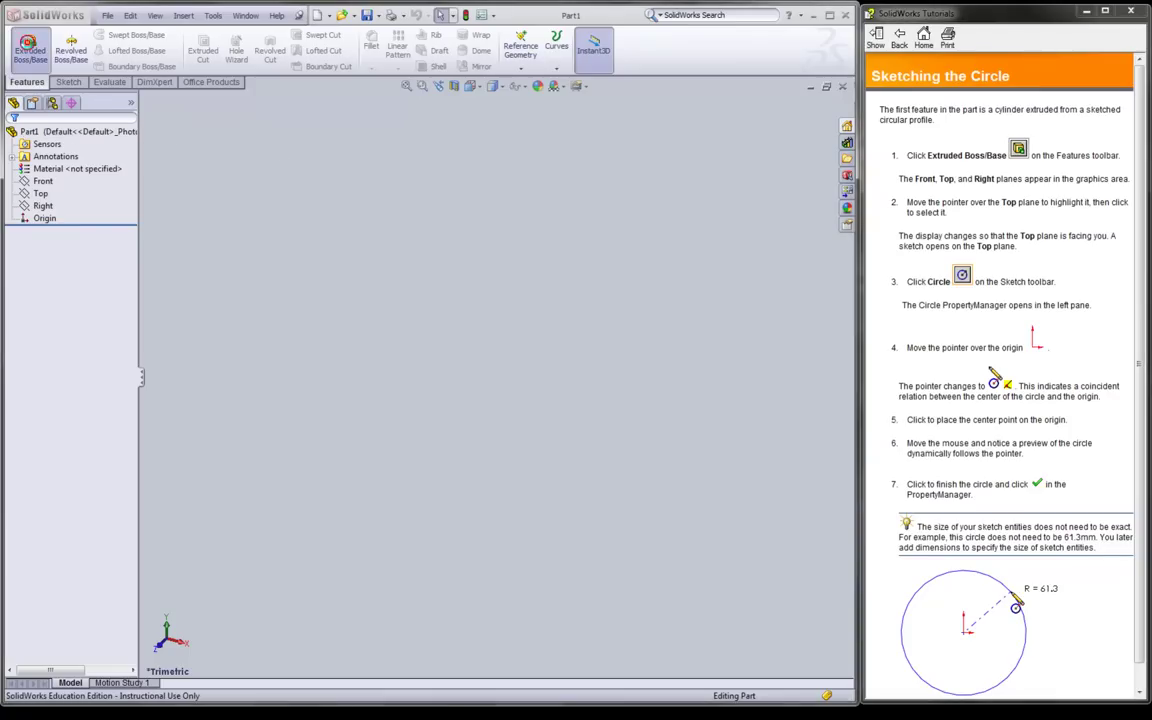
left_click(27, 58)
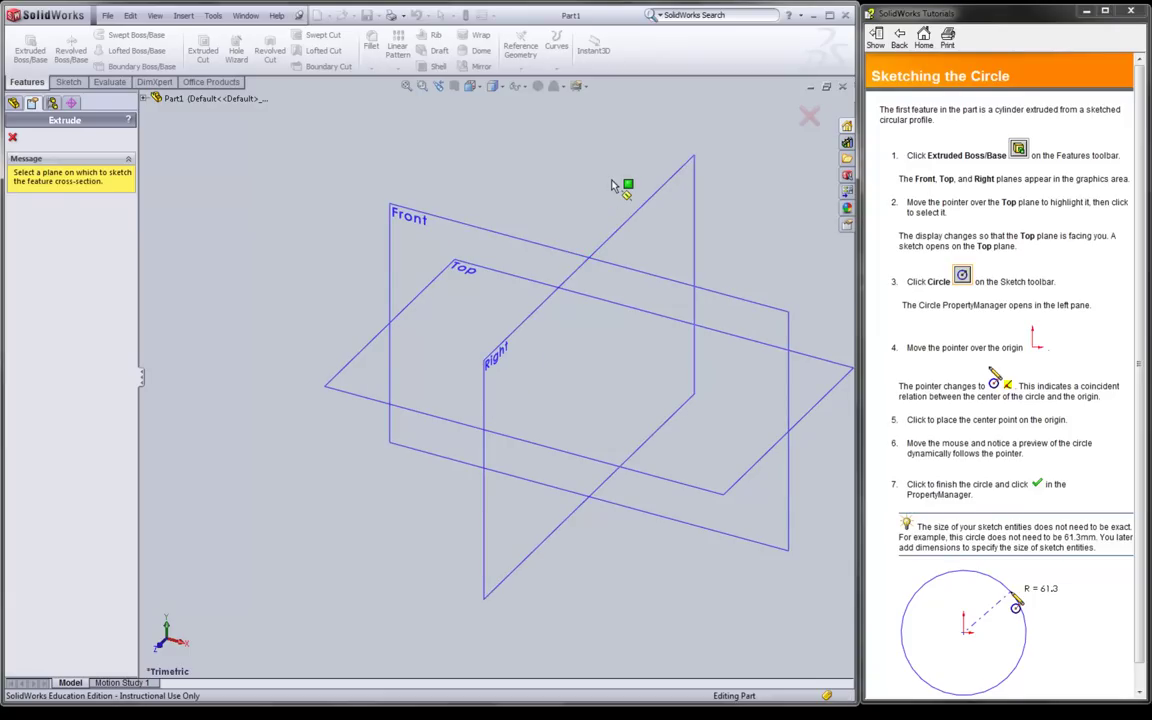
left_click(357, 365)
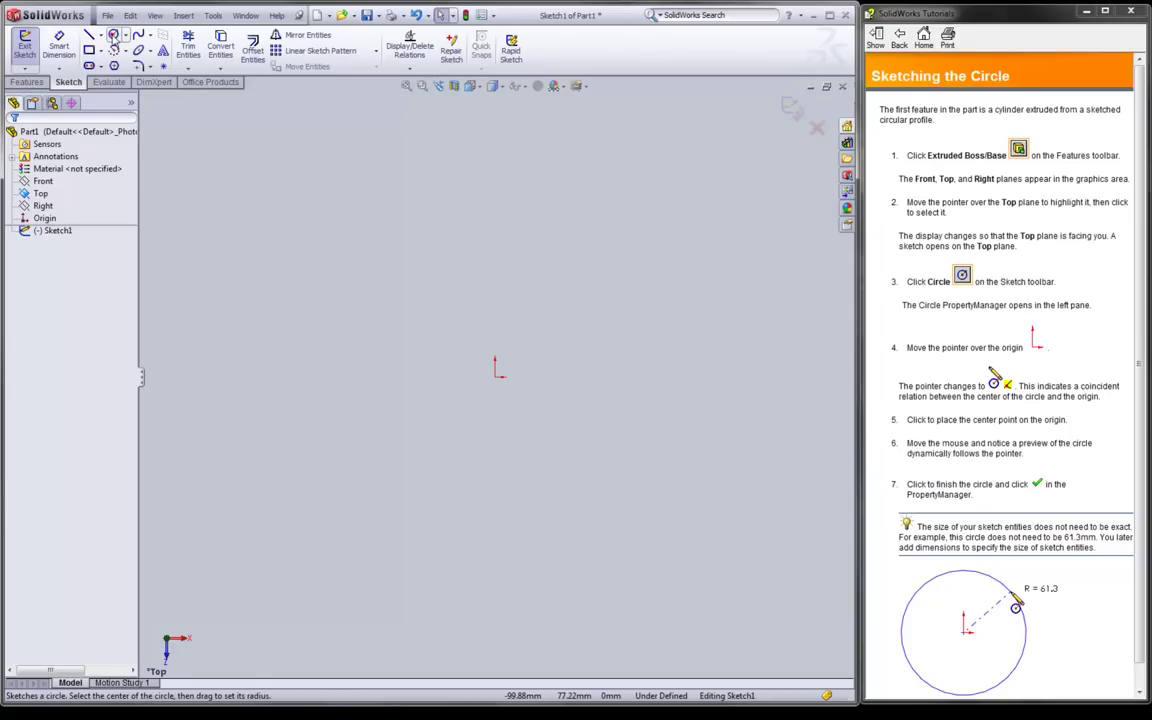
Step: Draw a circle centred on the origin with a radius of about 39.92
left_click(113, 36)
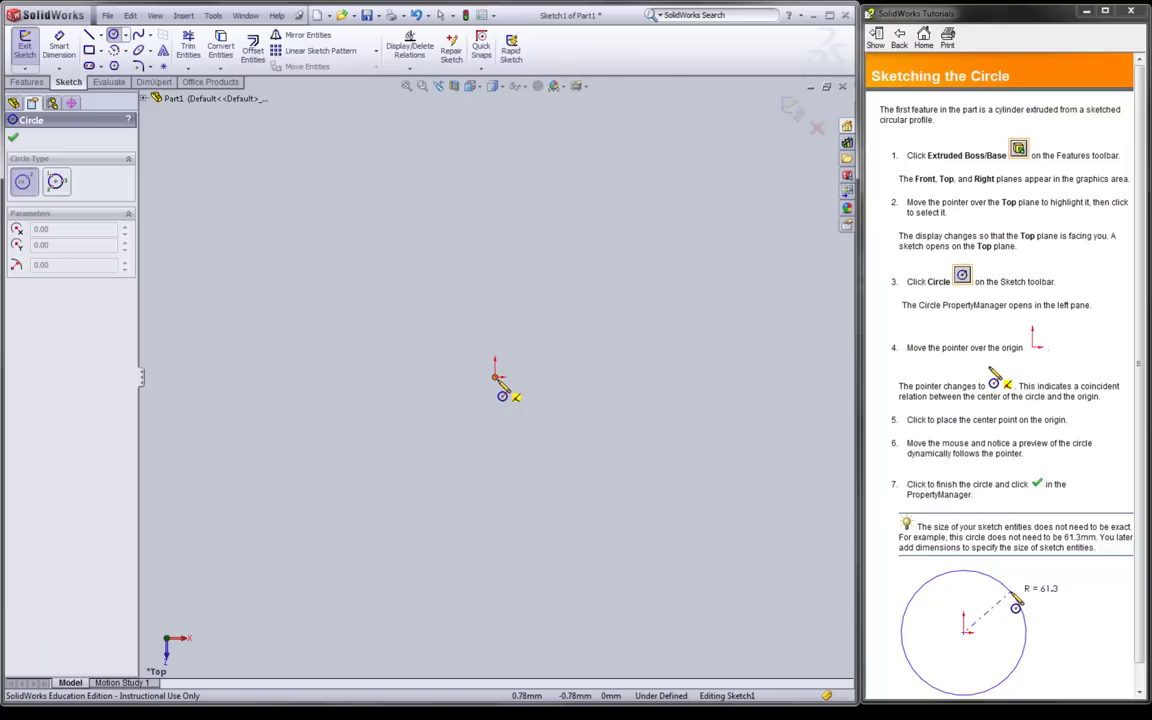
left_click(496, 379)
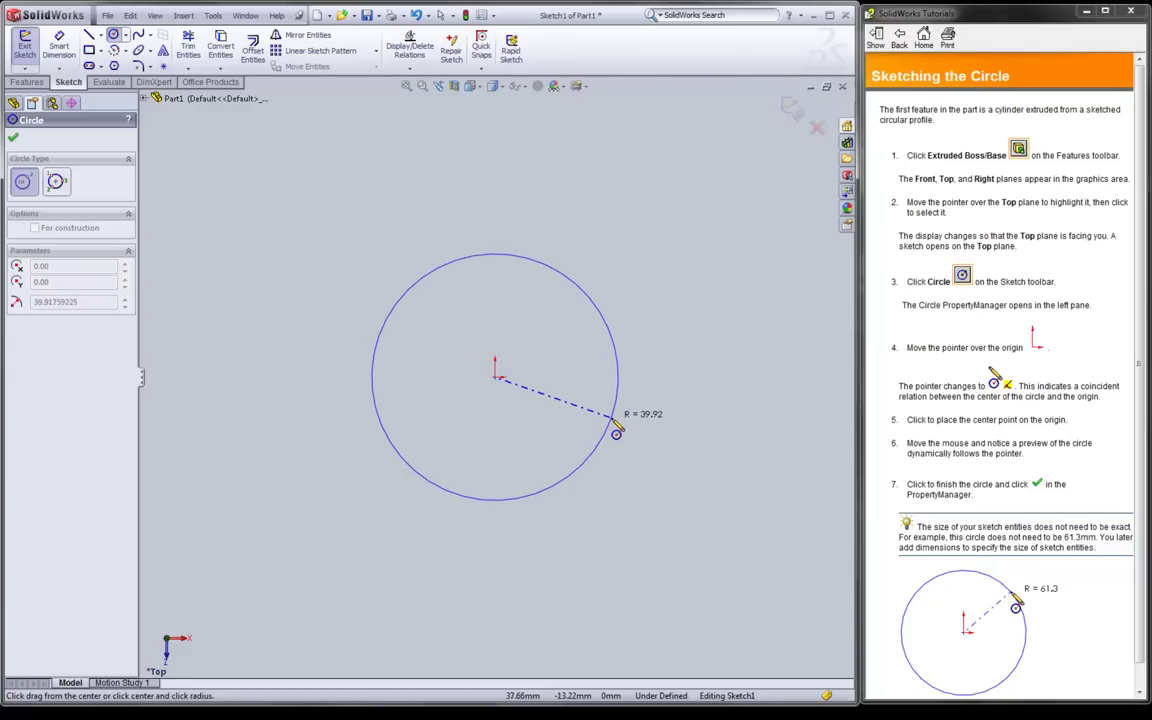
left_click(612, 418)
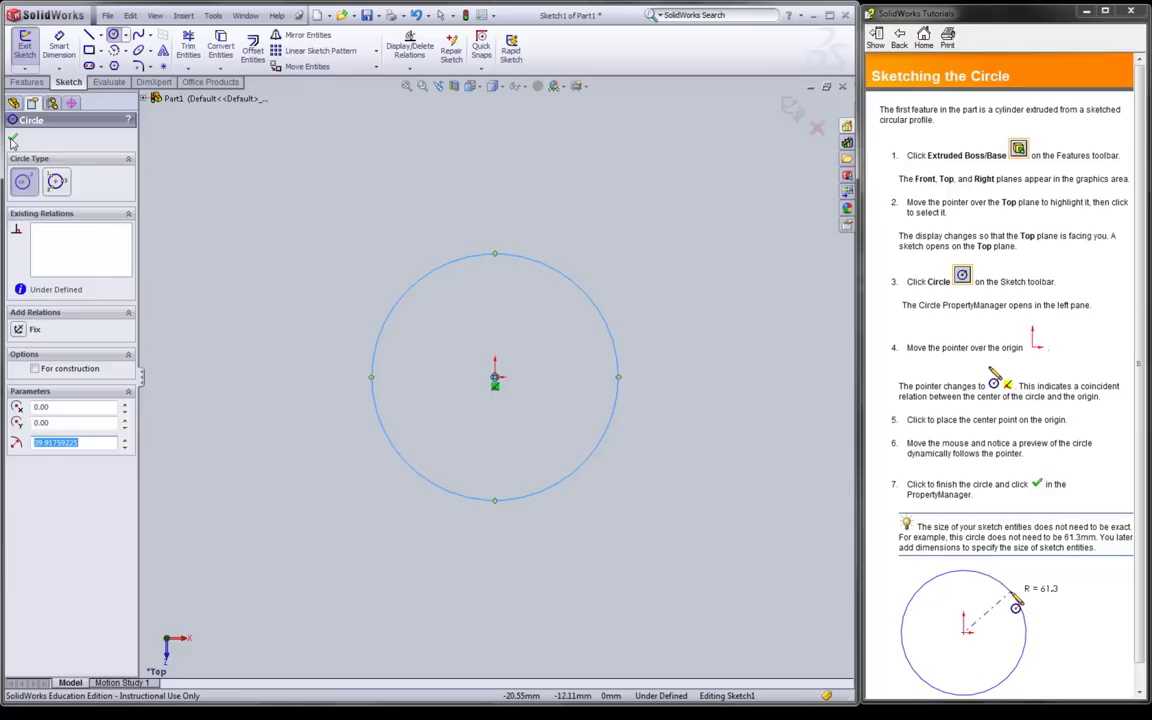
left_click(14, 141)
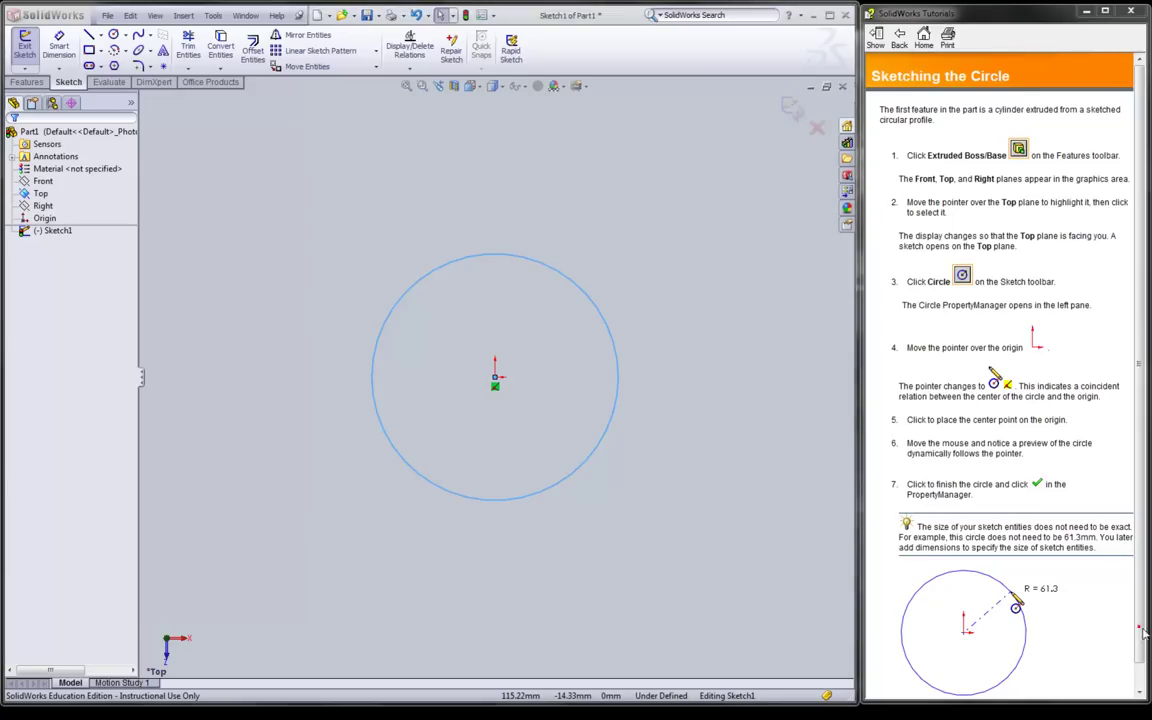
scroll(1138, 633, "down", 1)
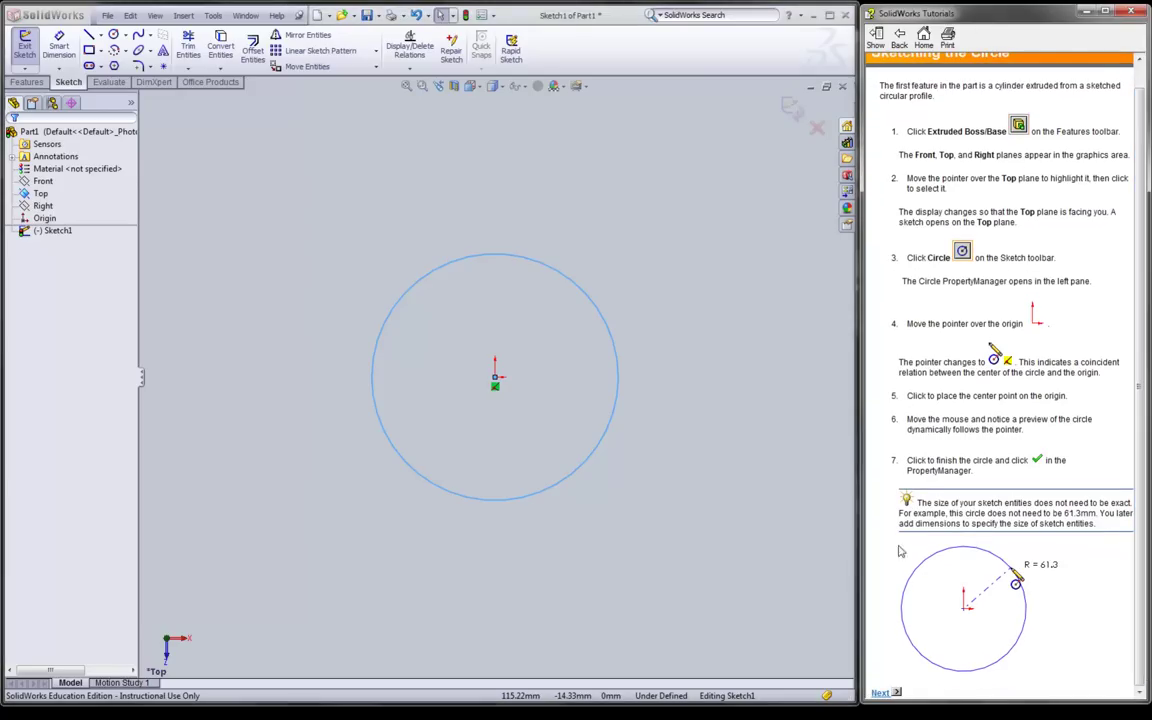
Step: Move to Adding Dimensions and place a Smart Dimension Ø79.84 diameter beside the circle
left_click(880, 692)
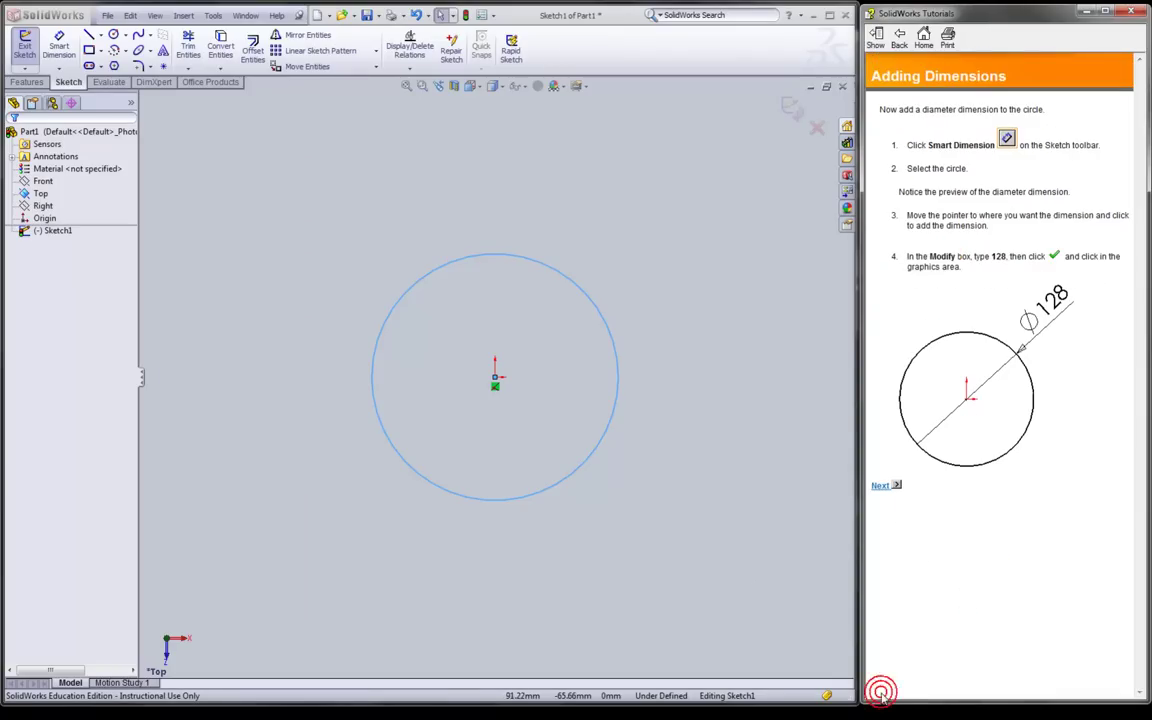
left_click(62, 50)
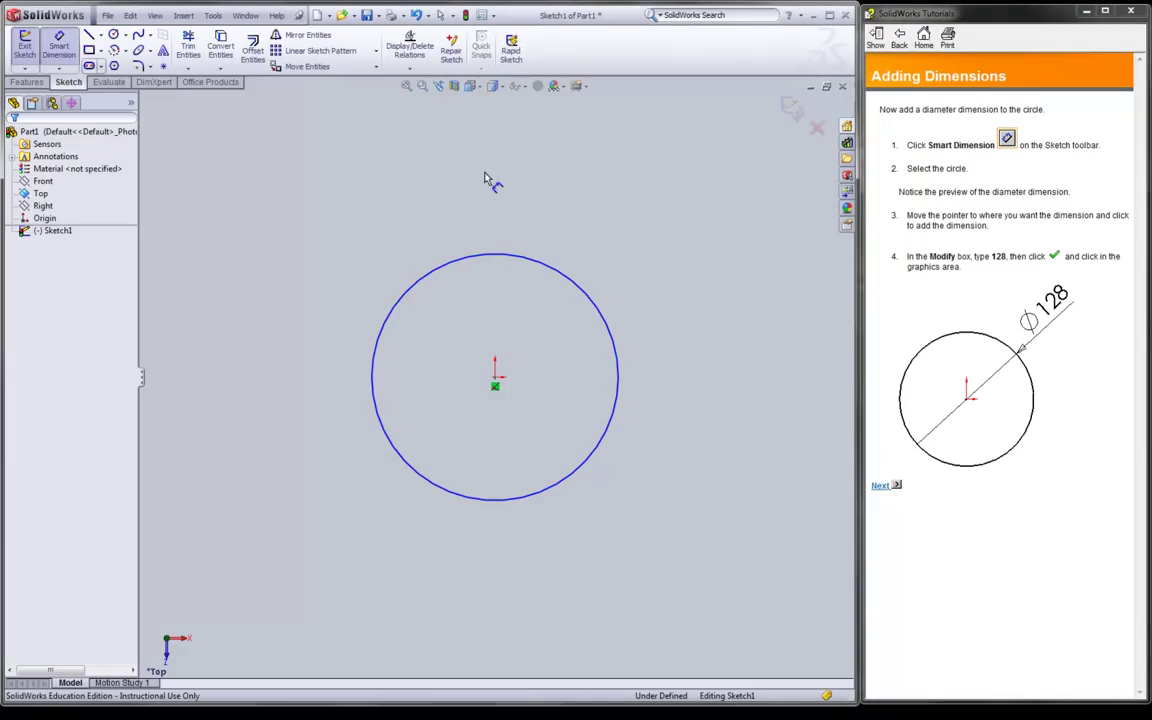
left_click(1007, 140)
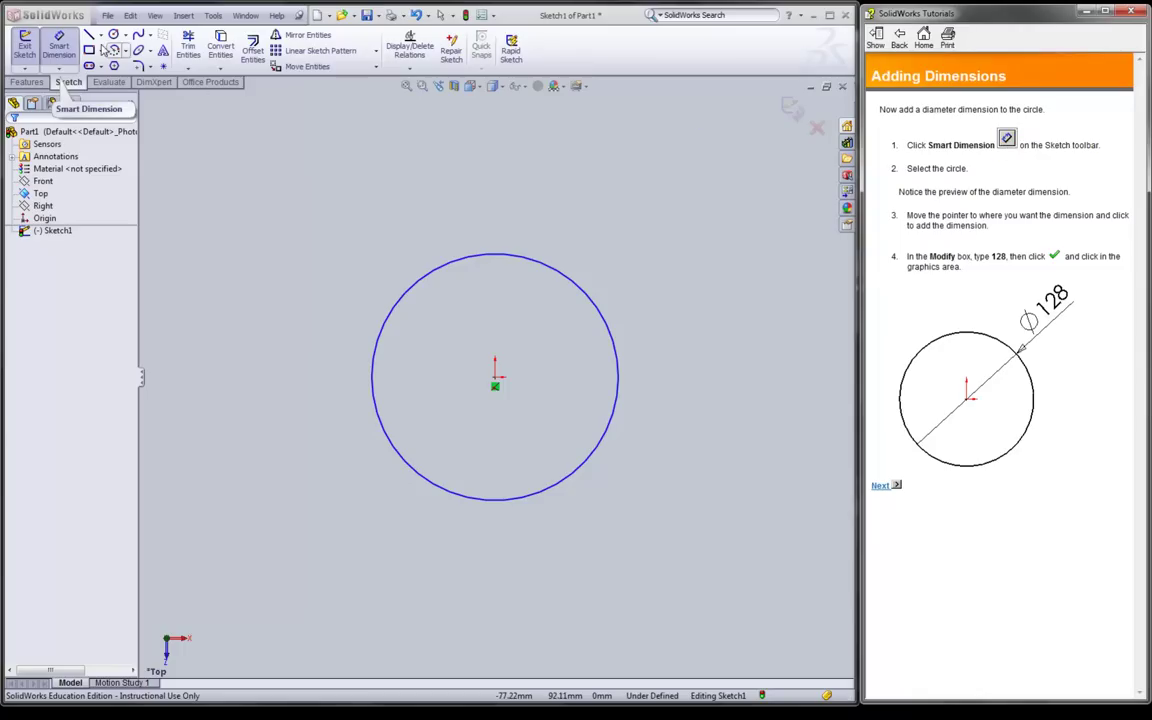
left_click(567, 279)
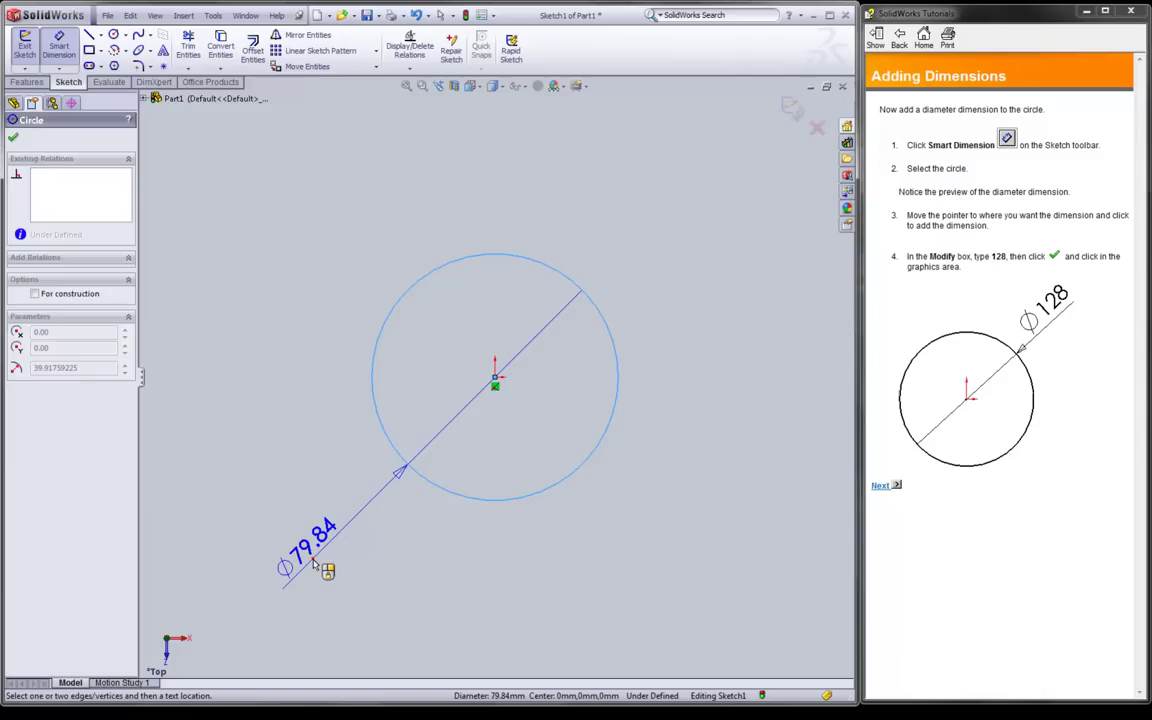
left_click(313, 566)
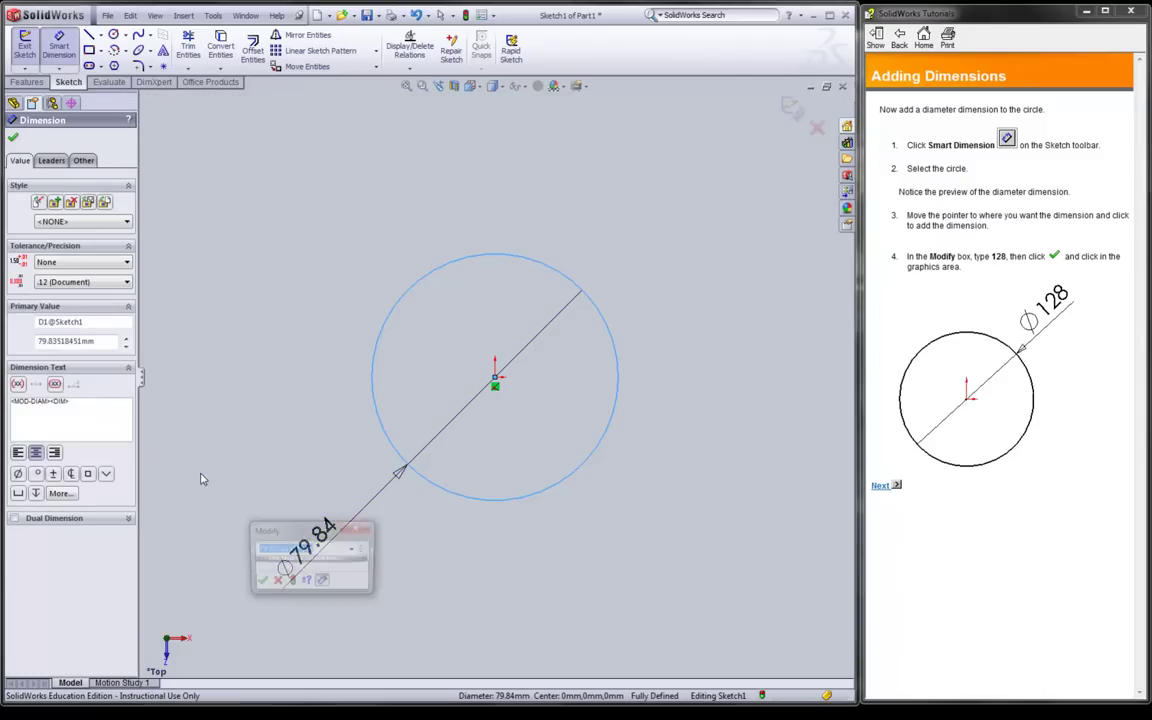
Step: Change the circle's diameter dimension from 79.84 to 128 mm
left_click_drag(293, 530, 461, 568)
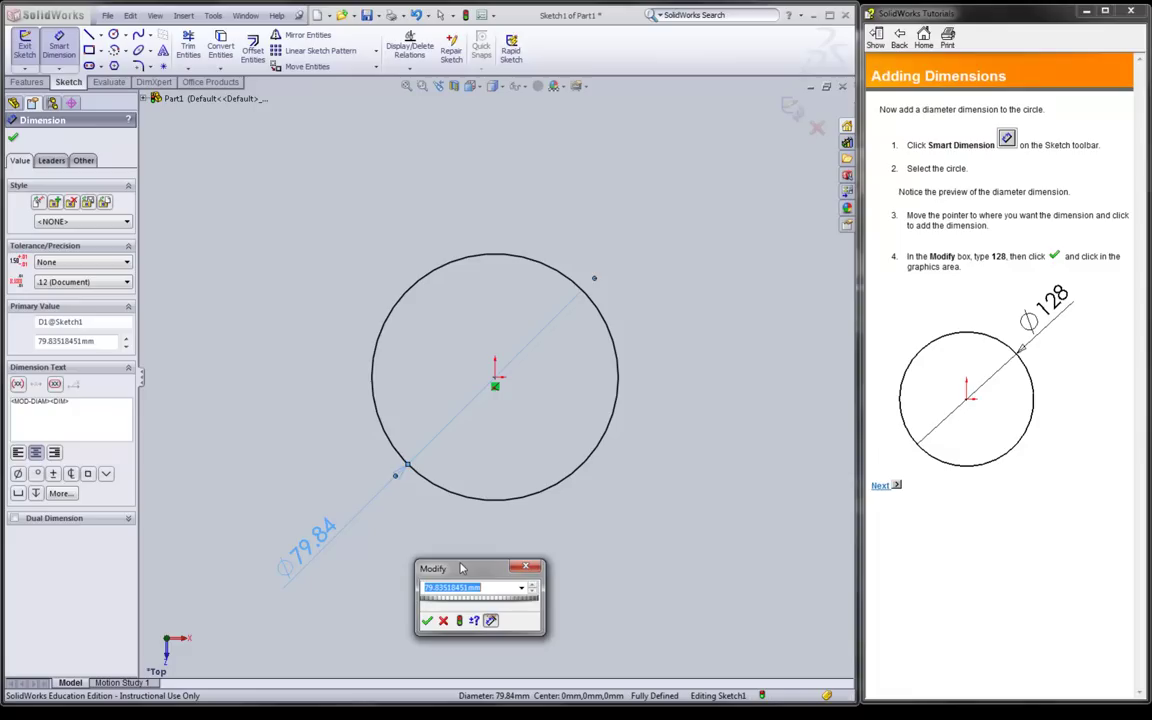
type("128")
key("Return")
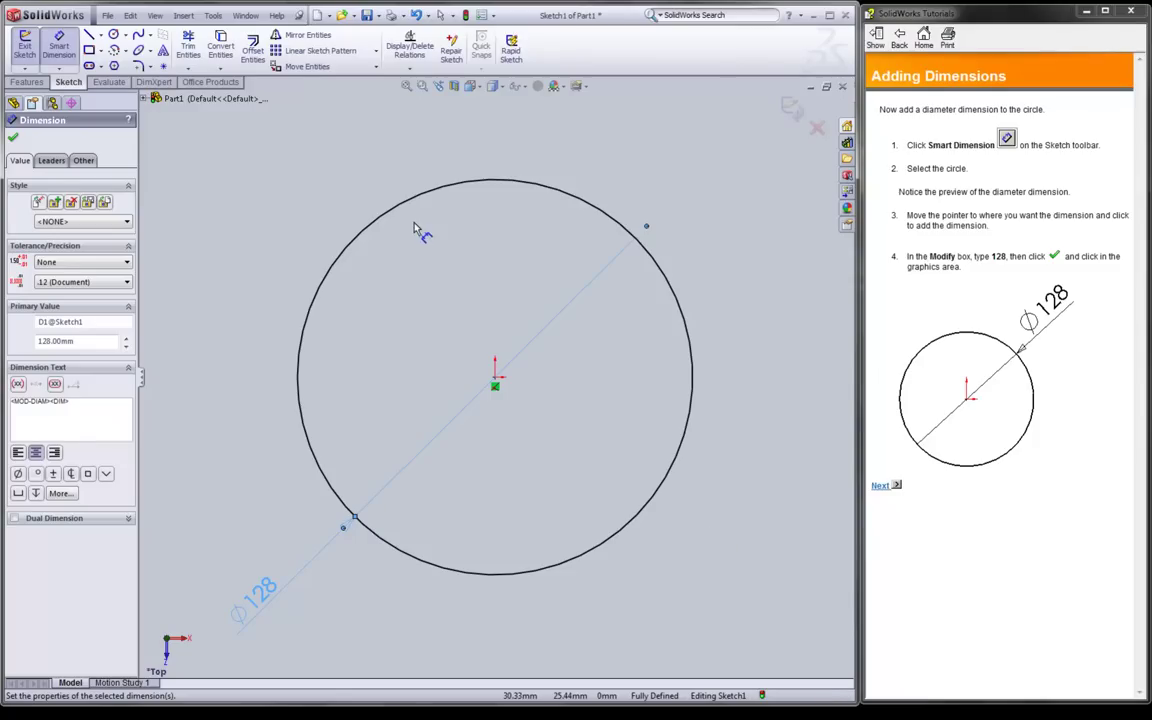
left_click(14, 140)
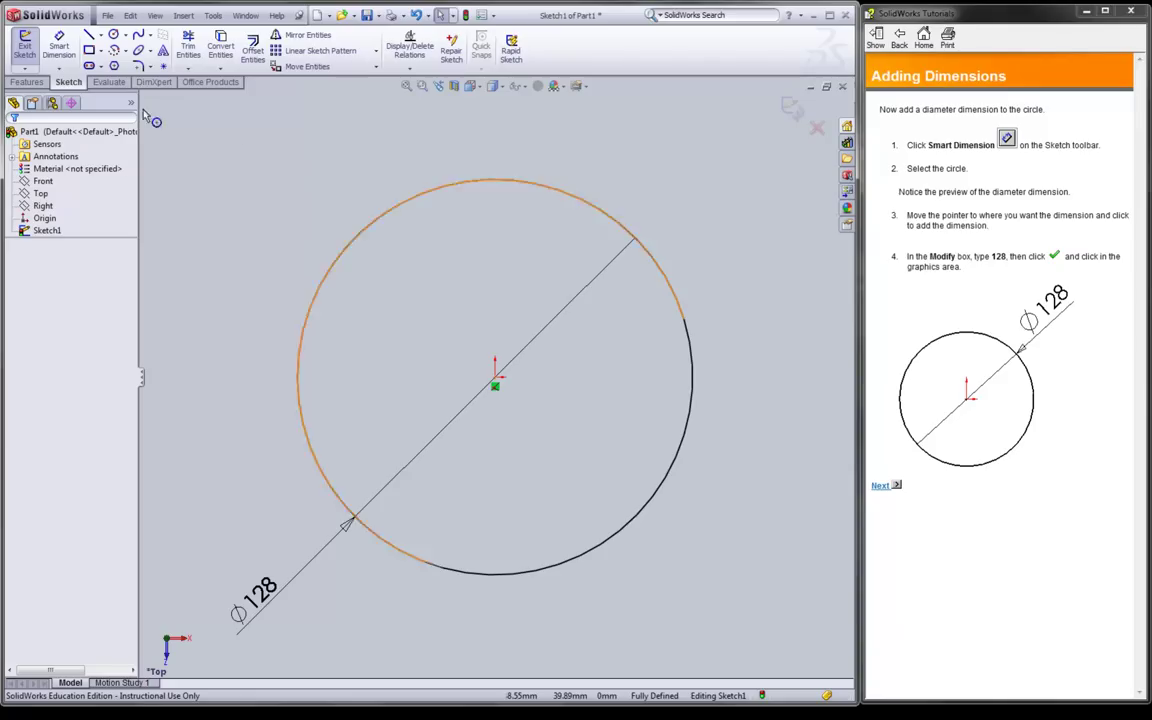
Step: Advance the tutorial to Extruding the Base Feature and exit the Ø128 circle sketch
left_click(881, 485)
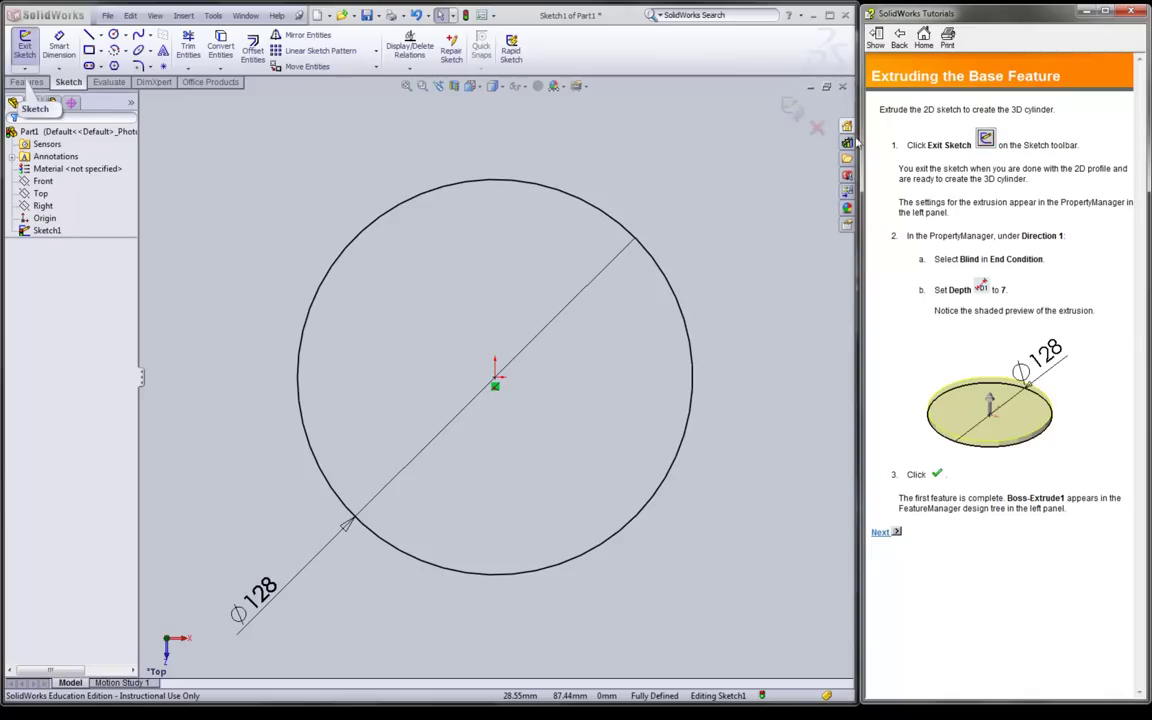
left_click(790, 111)
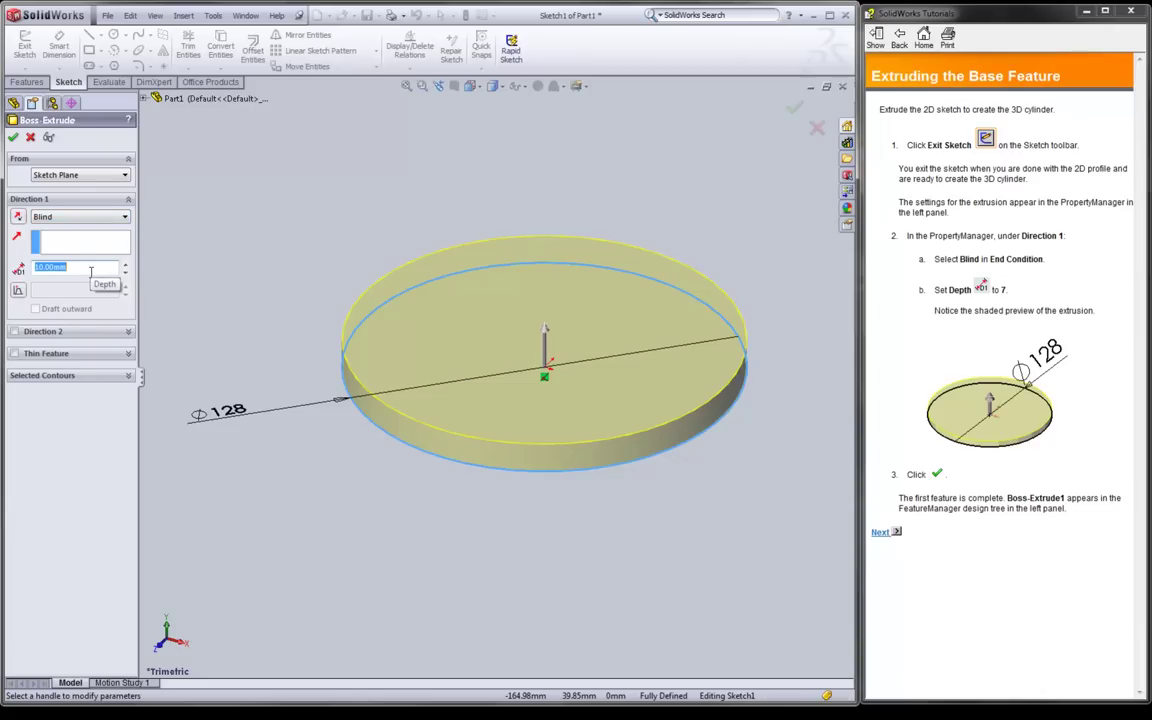
Step: Set the Blind extrusion depth to 7 mm, testing the spin arrows and on-model drag handle
type("7")
key("Return")
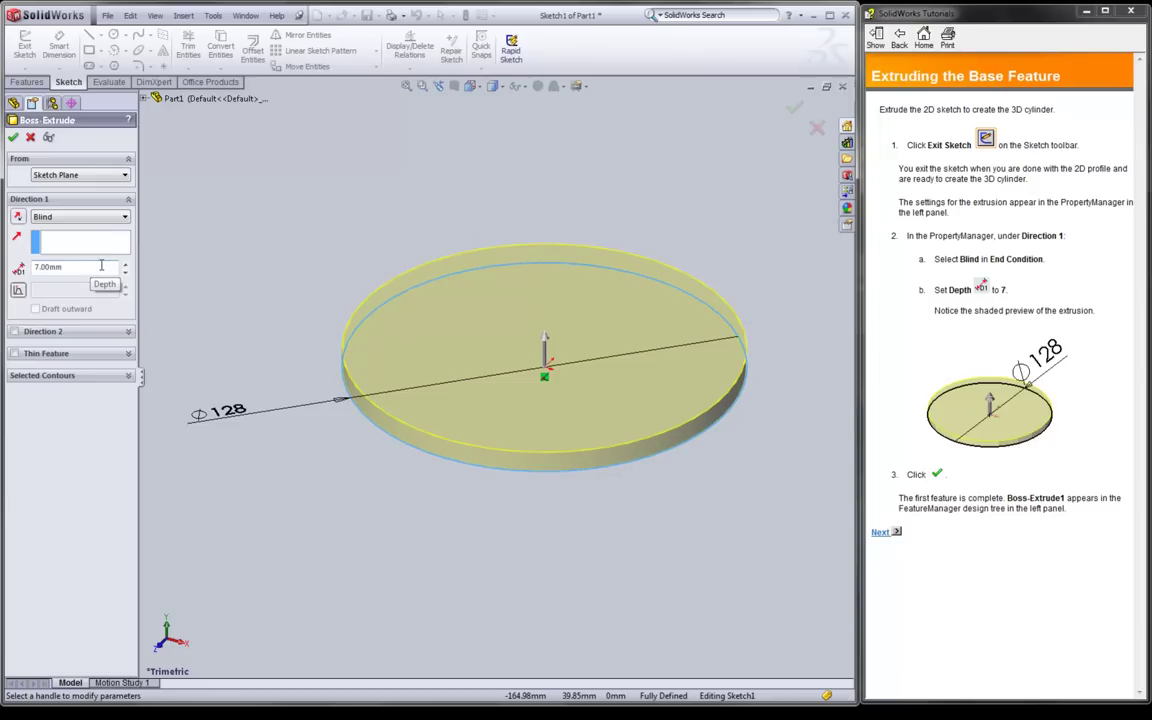
left_click(125, 263)
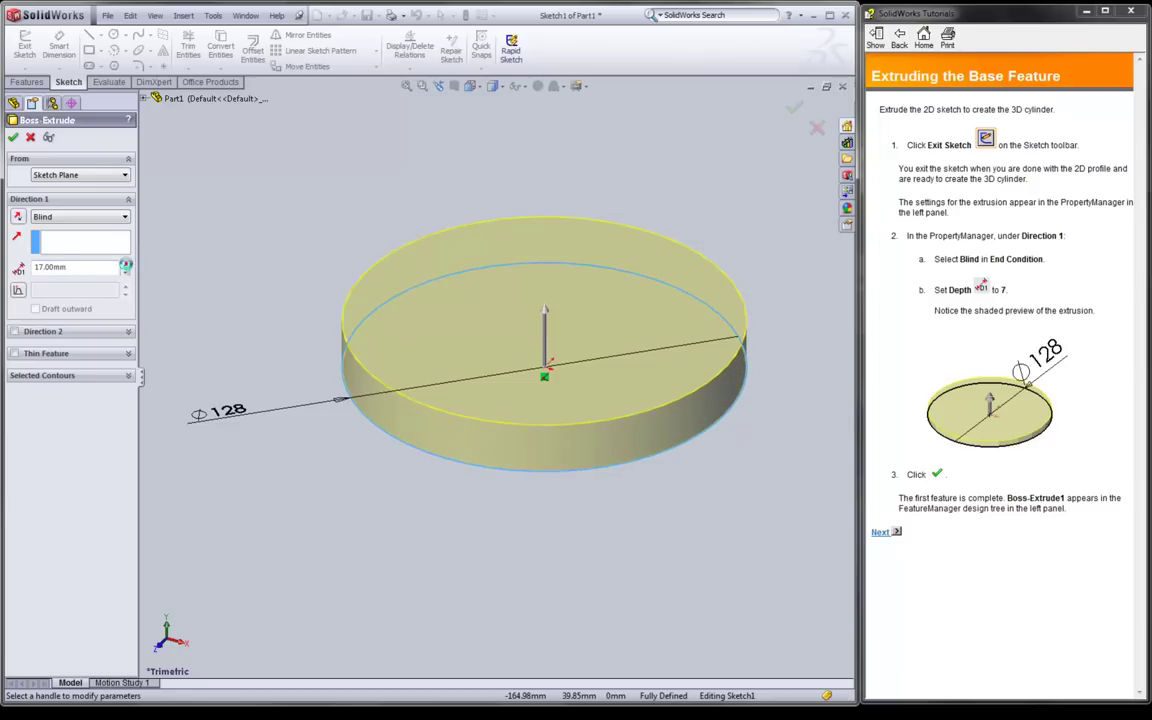
left_click(125, 272)
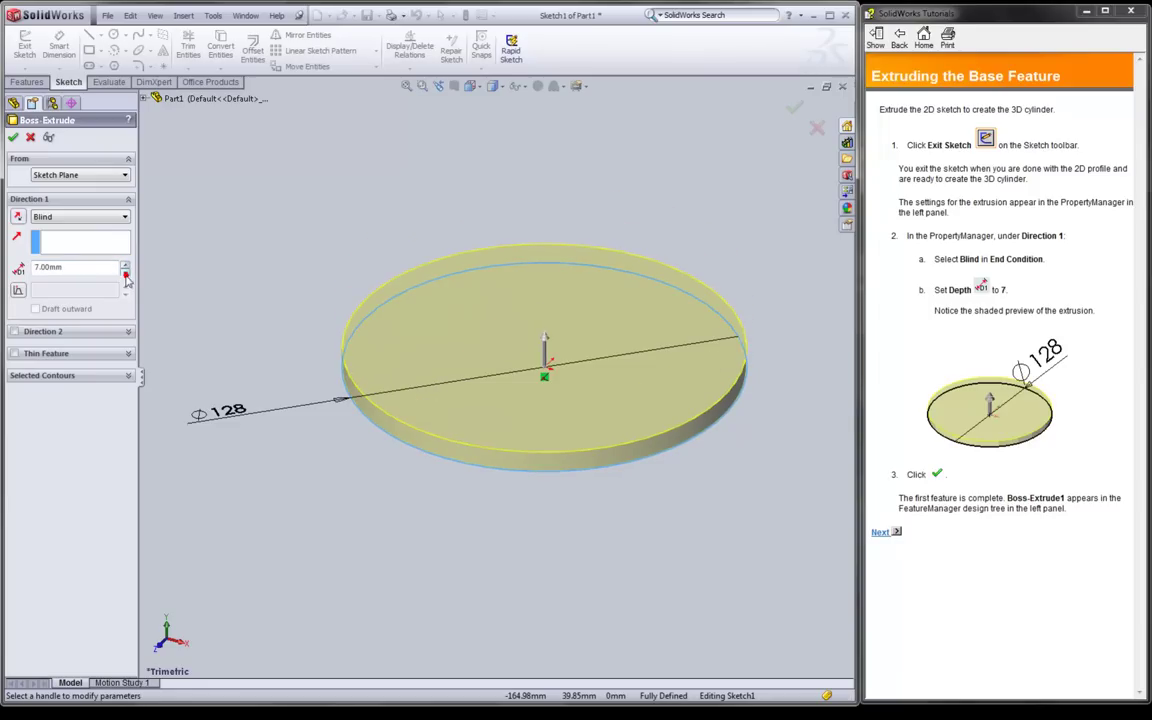
left_click(51, 269)
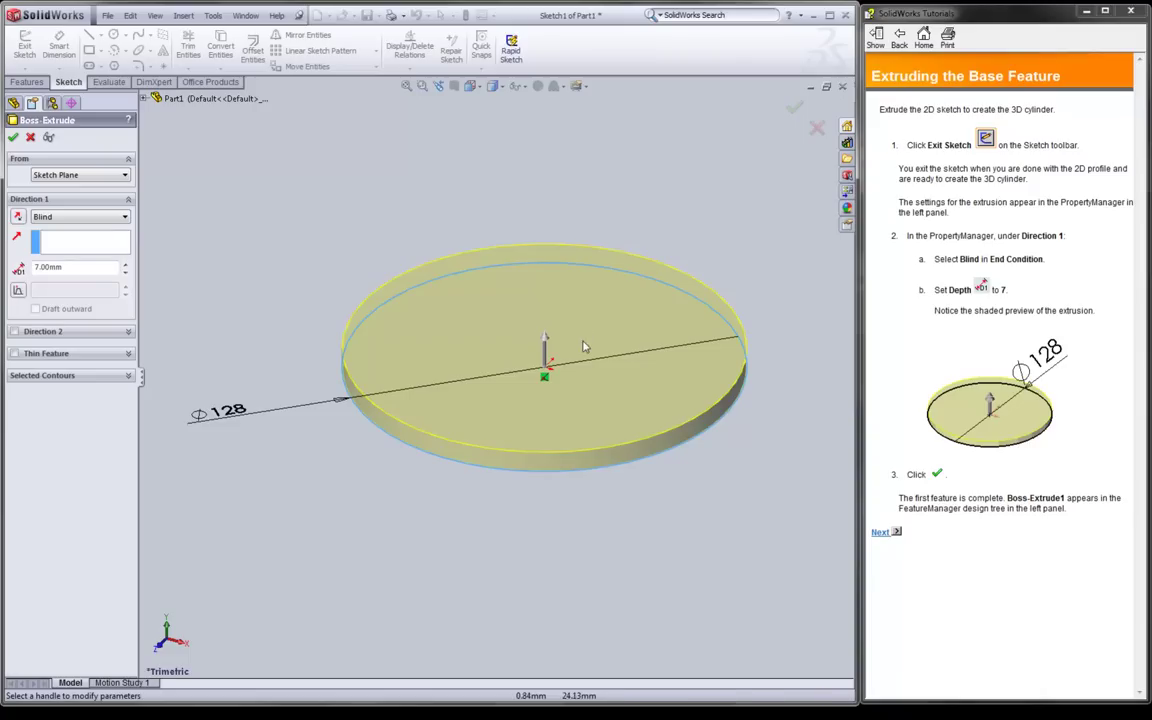
left_click(543, 338)
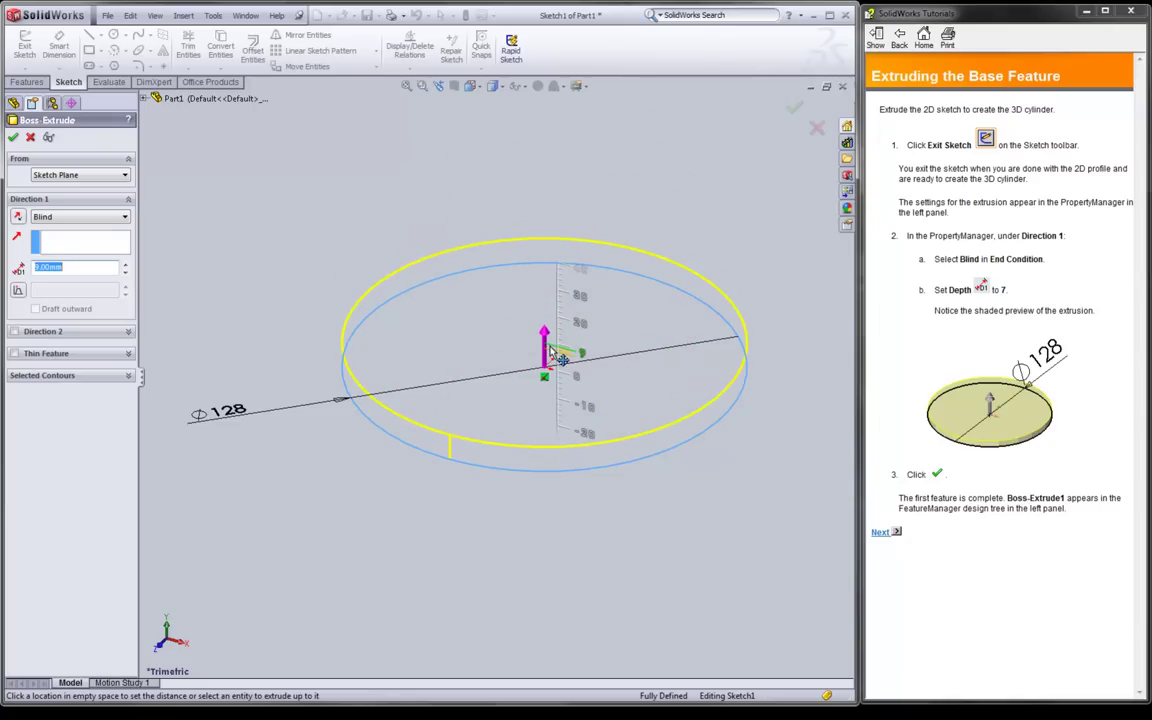
left_click(551, 354)
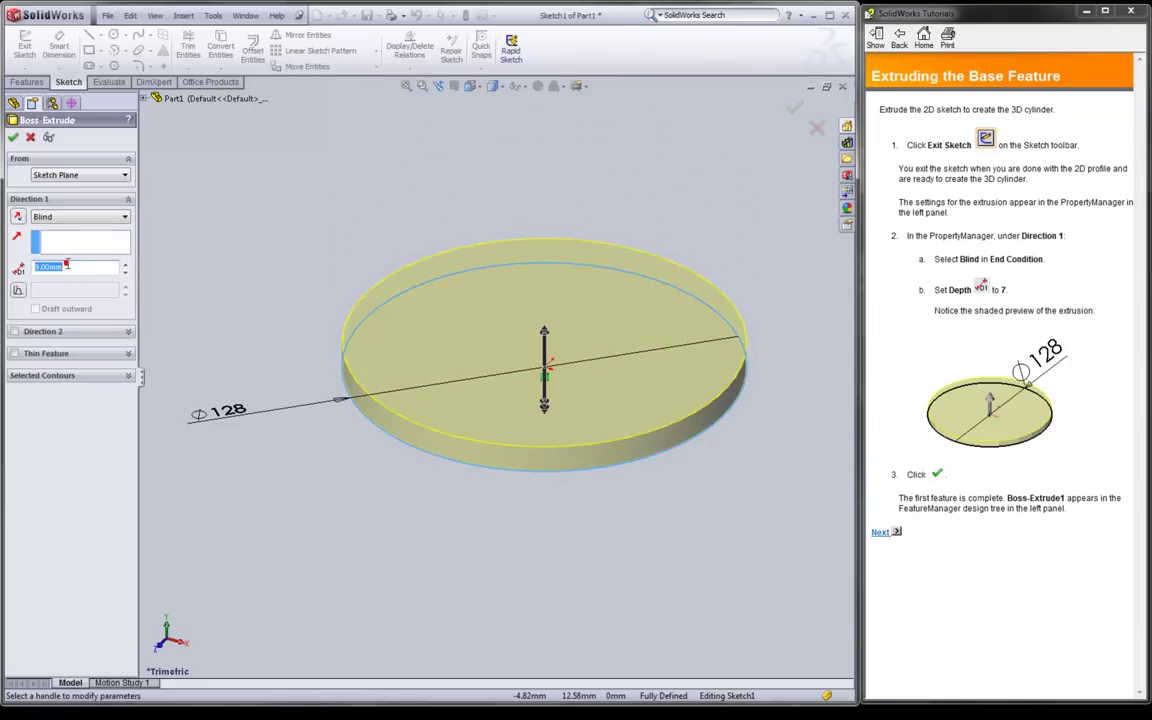
type("7")
key("Return")
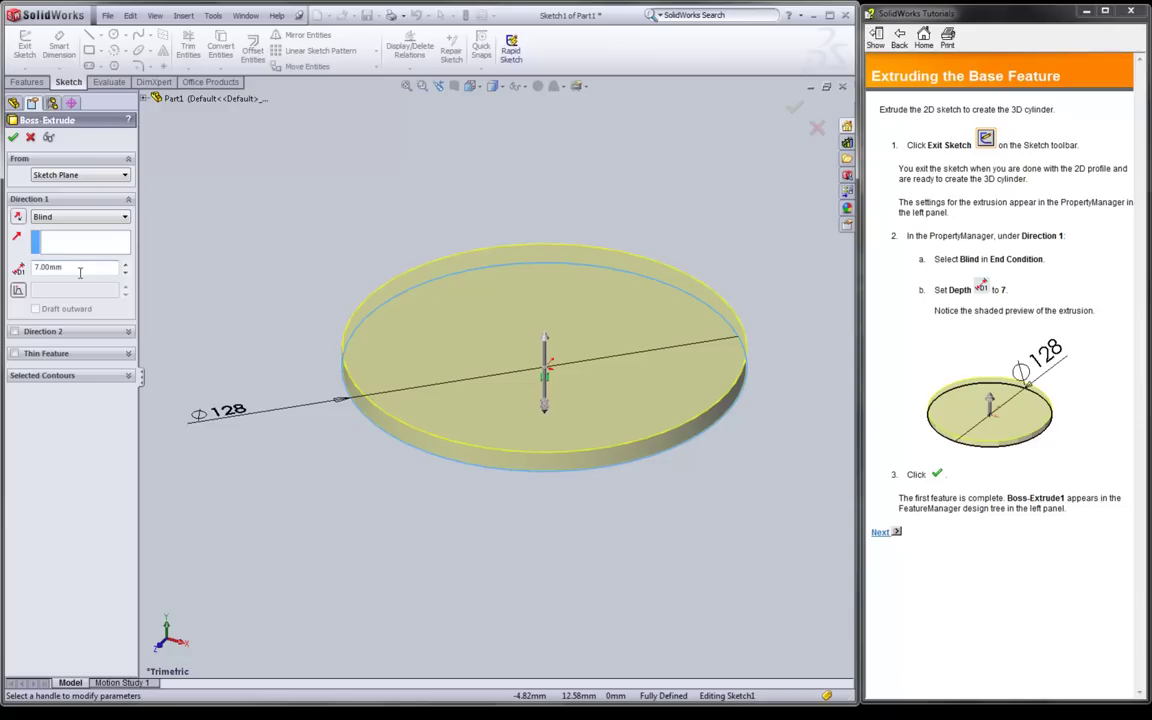
Step: Try a 2 in (50.80 mm) depth, then reset the extrusion depth to 7.00 mm
left_click(83, 267)
double_click(76, 266)
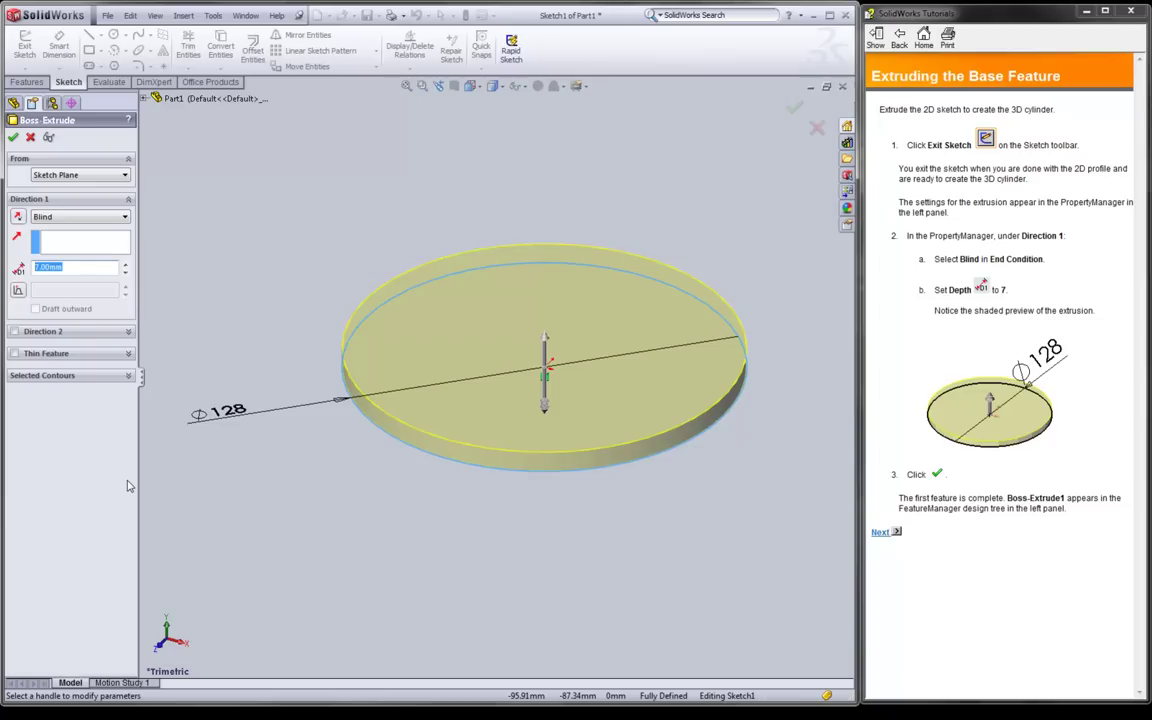
type("7")
type("in")
key("Return")
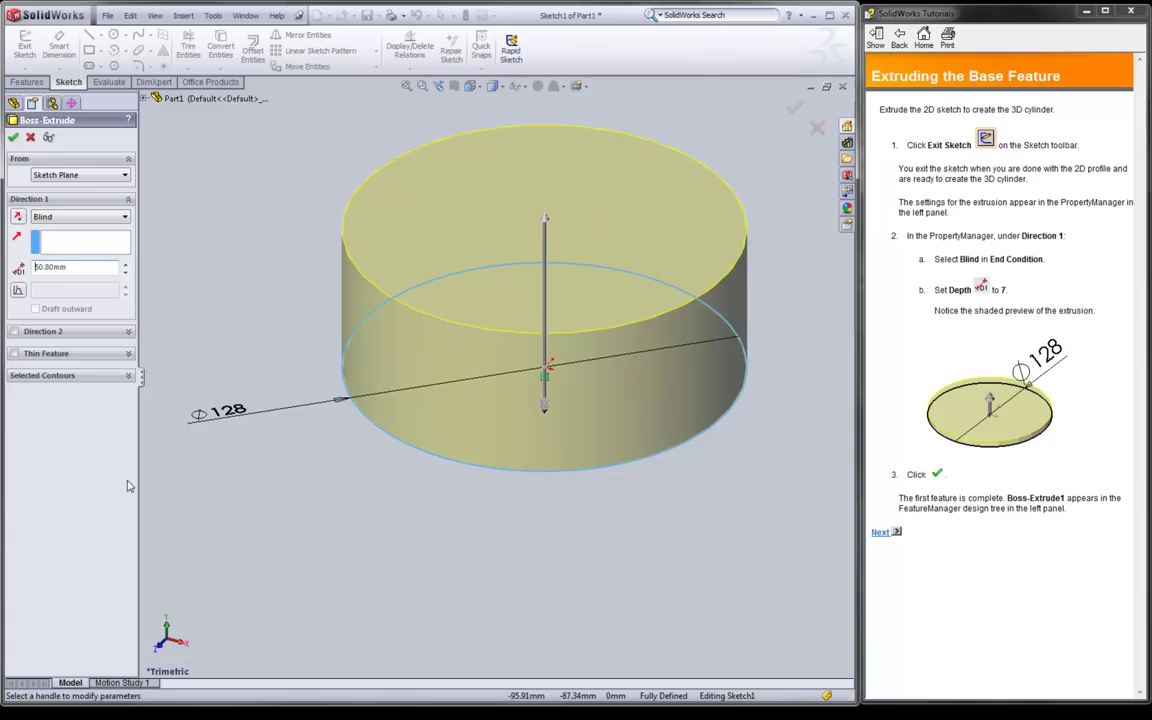
double_click(73, 266)
type("7.00")
type("mm")
key("Return")
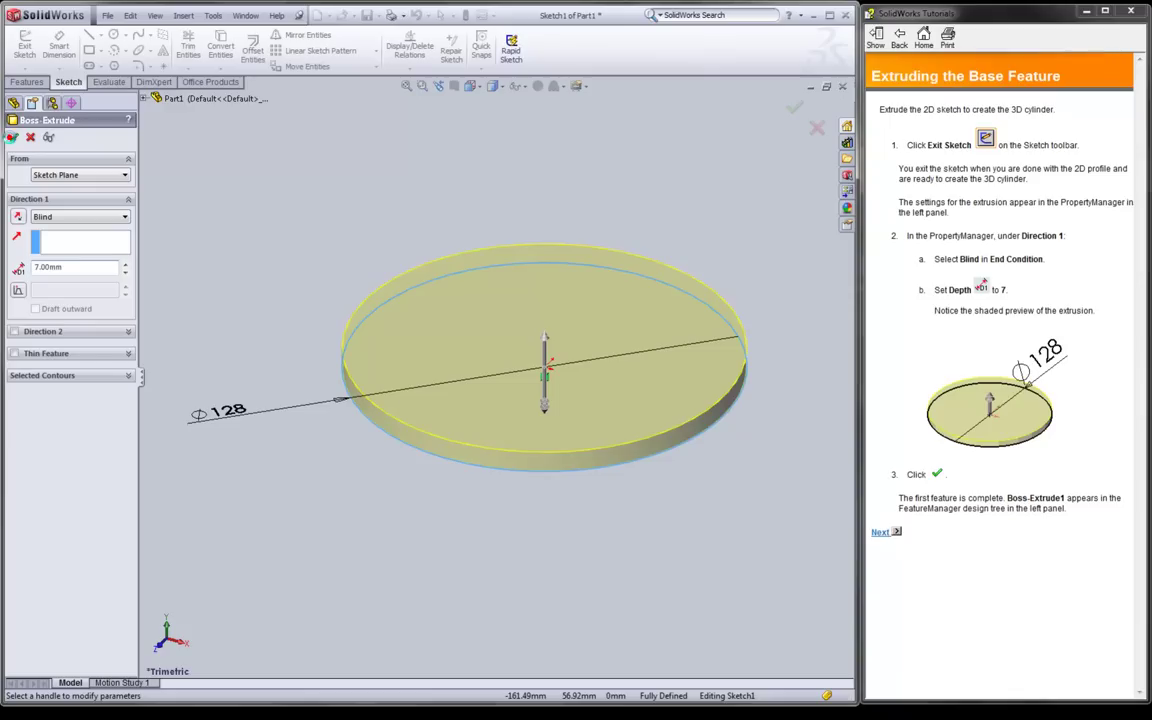
Step: Finish the 7 mm disc as Boss-Extrude1 and move the tutorial to the saving step
left_click(12, 138)
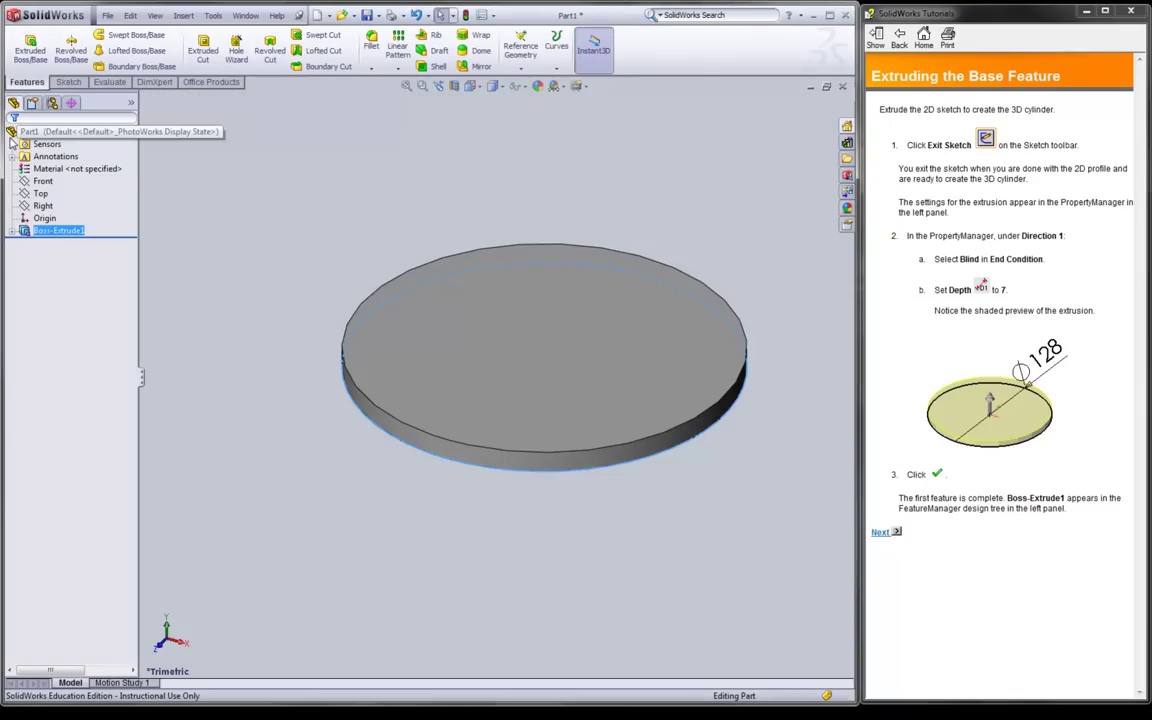
left_click(882, 534)
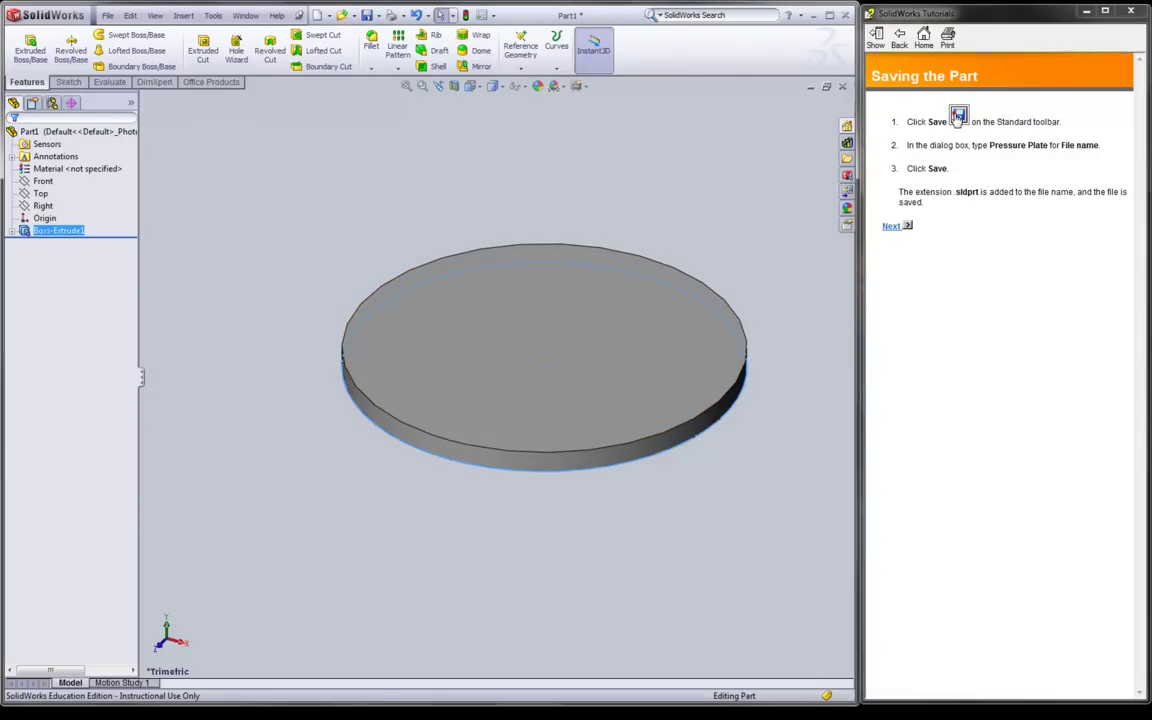
left_click(958, 115)
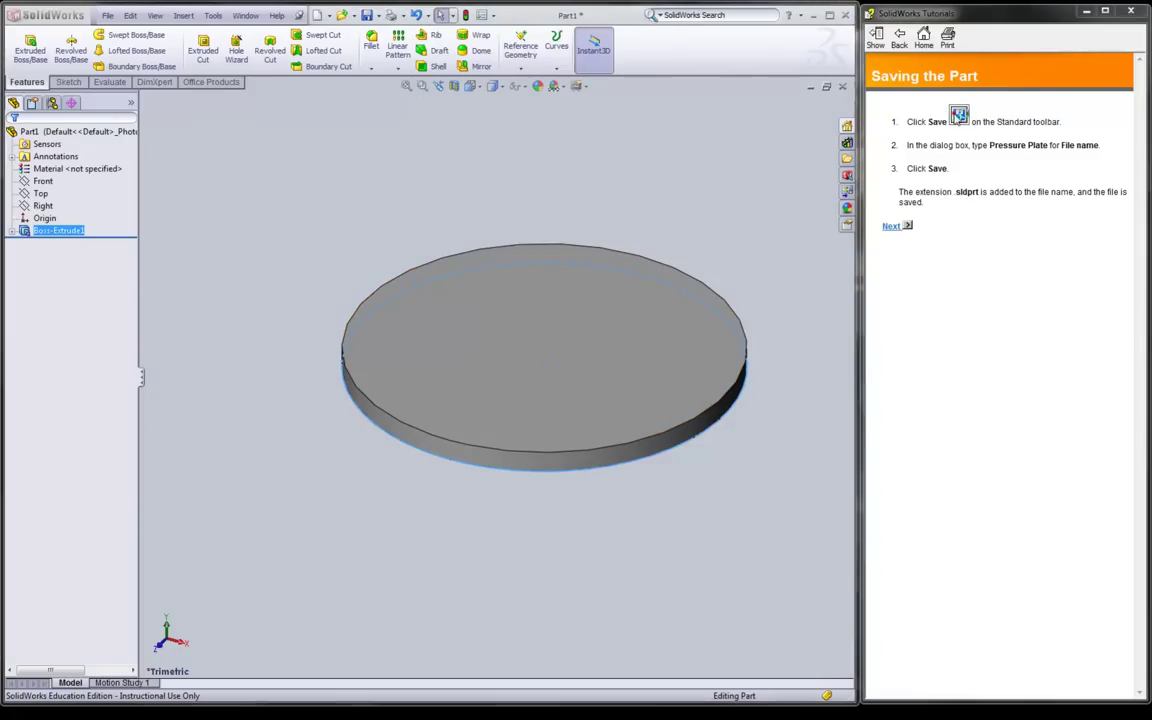
Step: Save the part as 'Pressure Plate' in a new MT155 folder
left_click(367, 18)
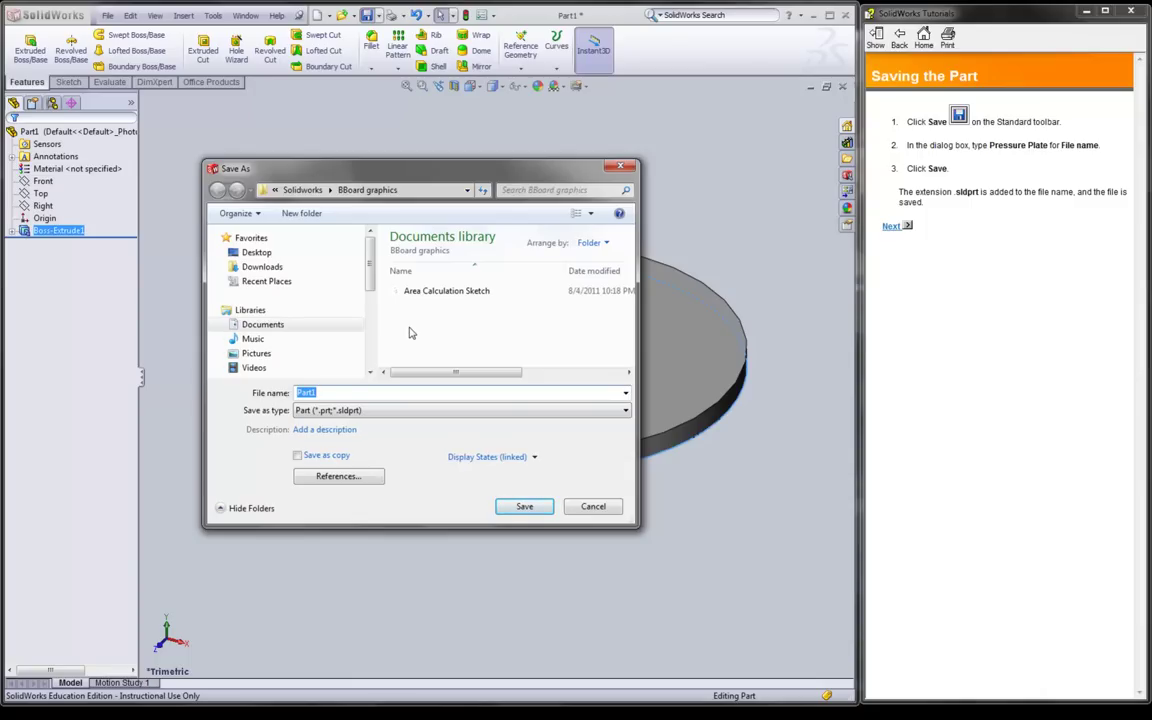
left_click(303, 215)
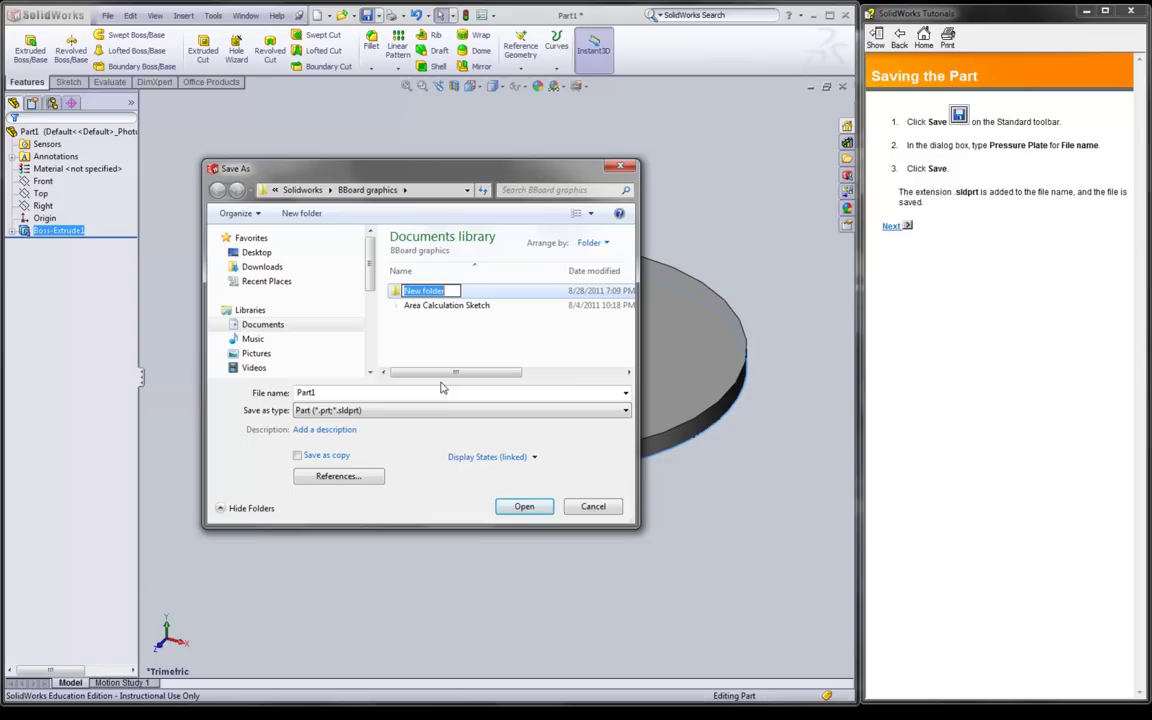
type("MT155")
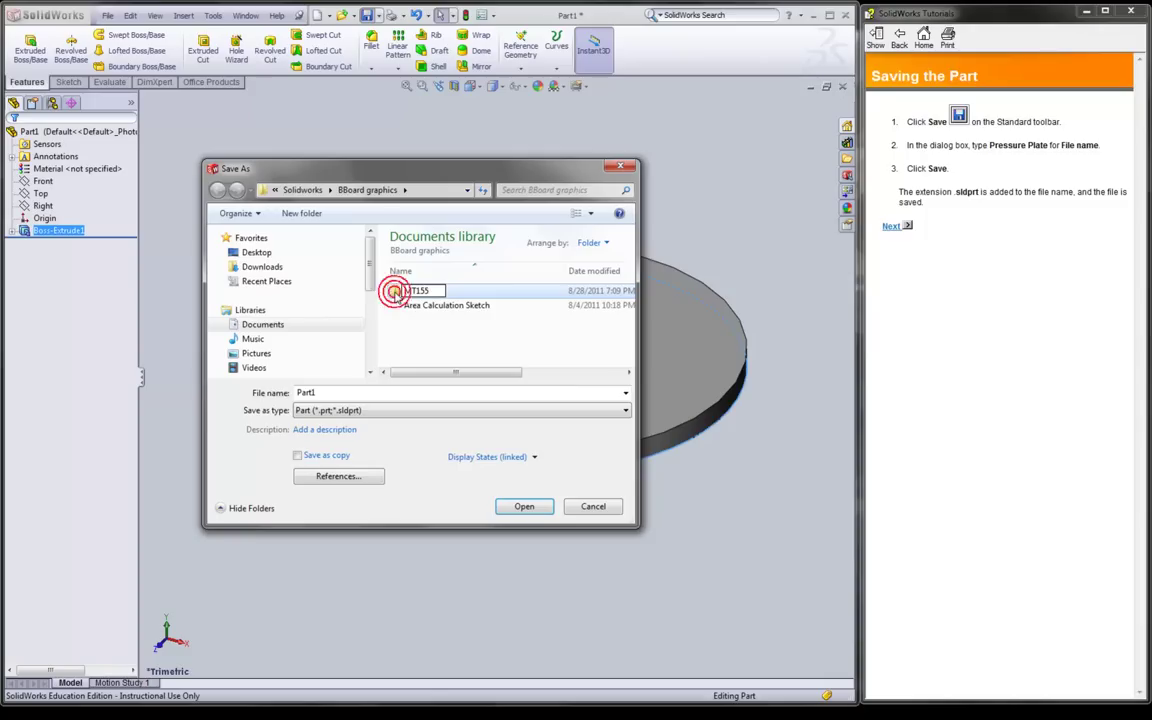
double_click(396, 292)
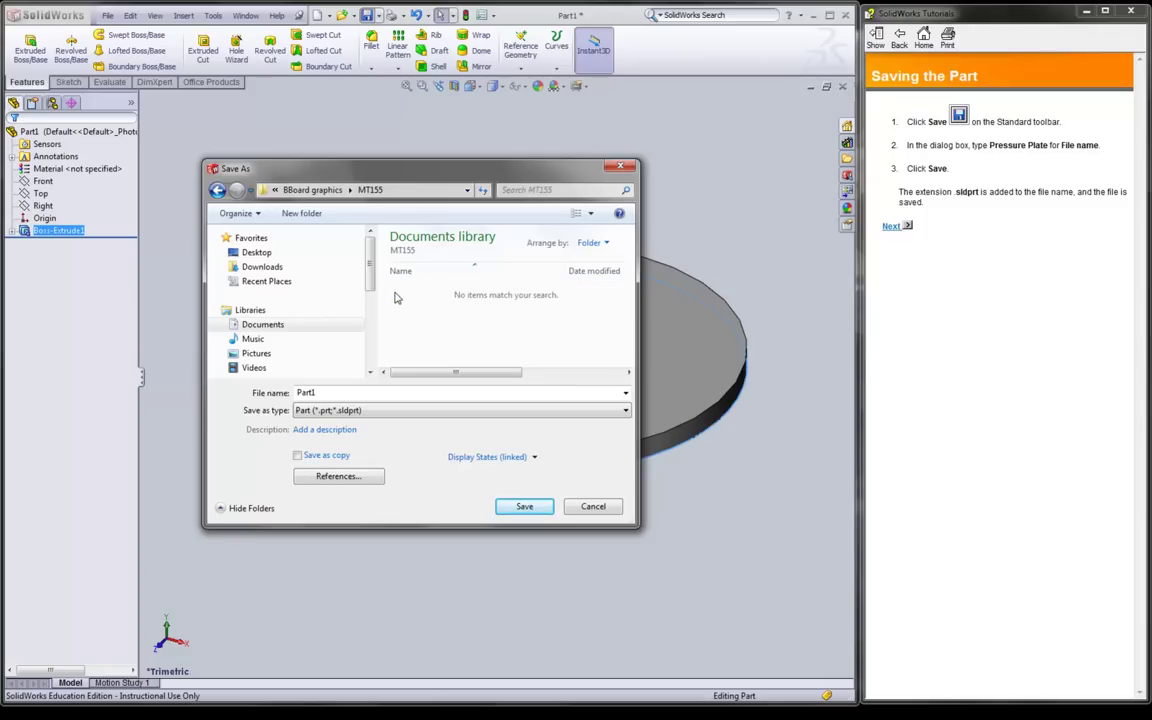
left_click_drag(348, 394, 297, 395)
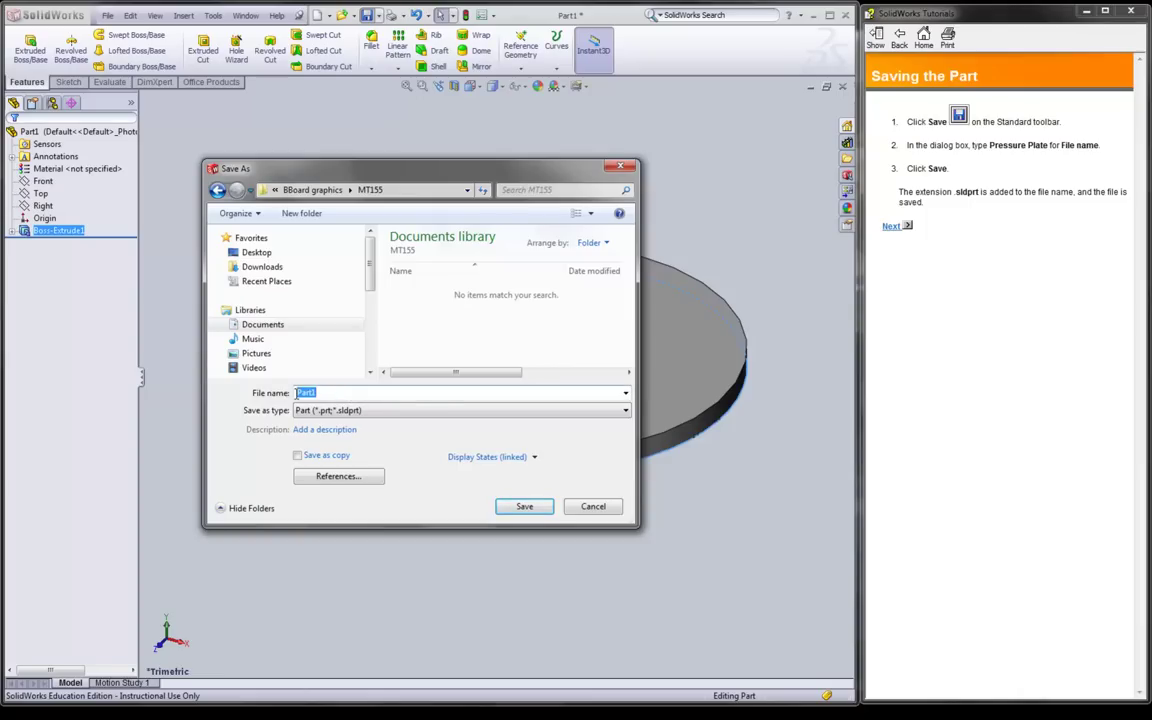
type("Pressure Plate")
left_click(526, 508)
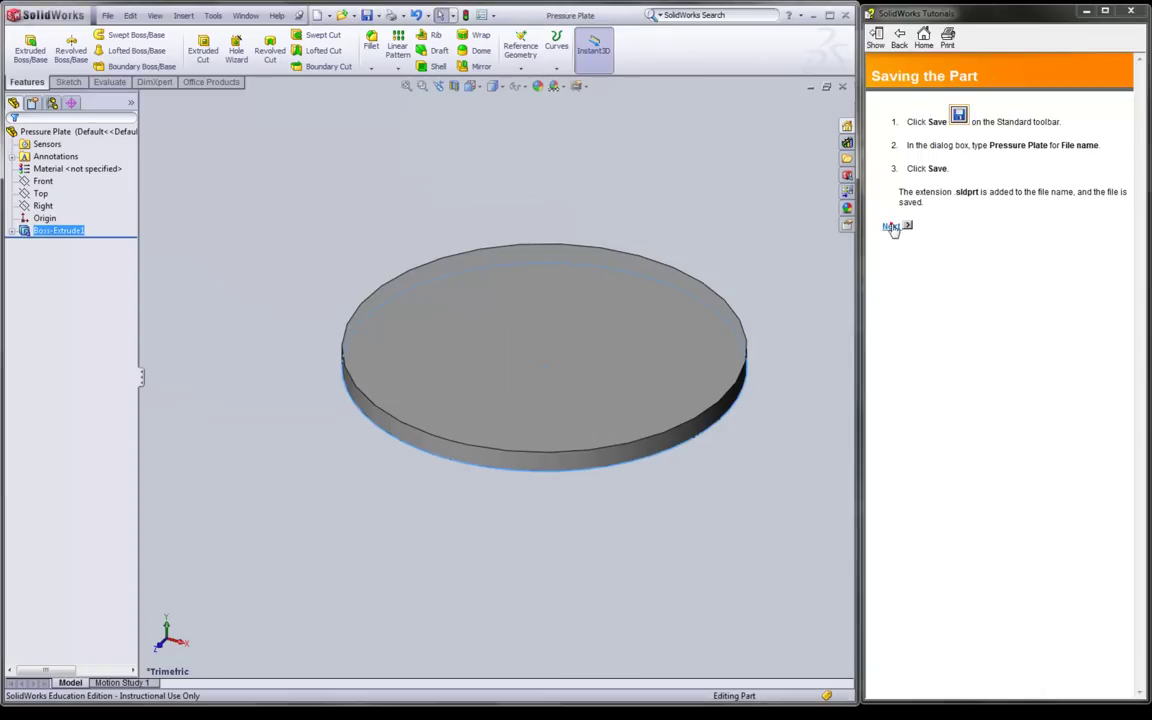
Step: Start Sketch2 on the disc's top face and switch to Top view
left_click(891, 226)
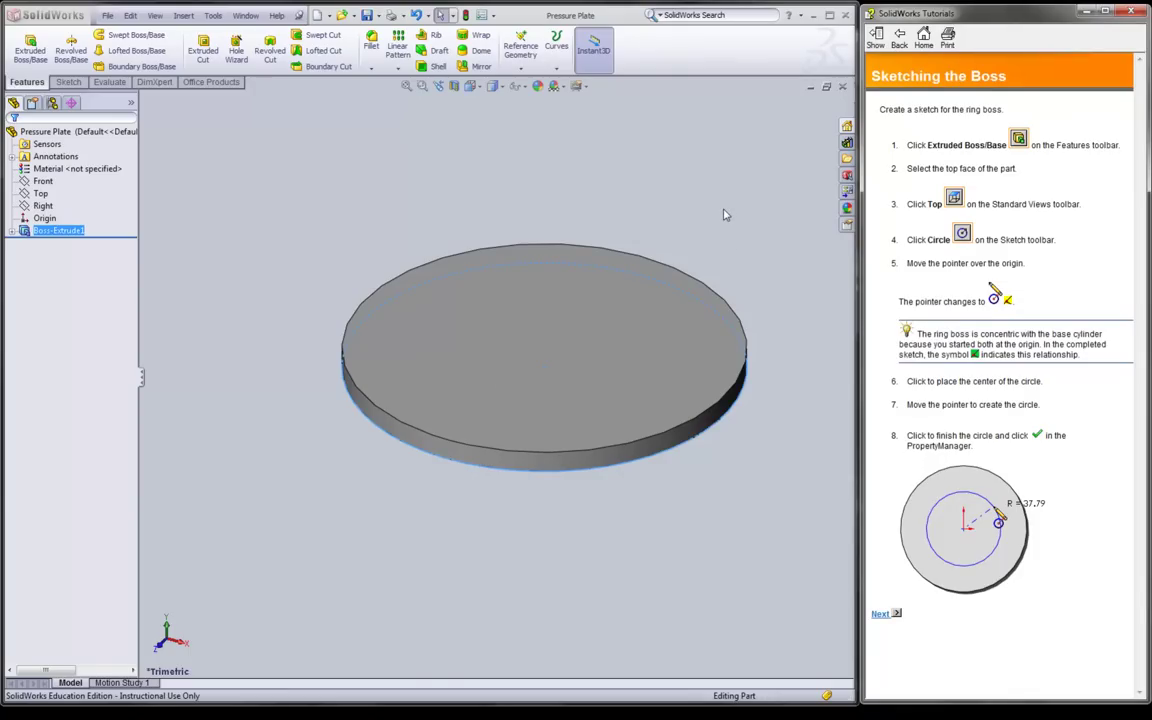
left_click(28, 50)
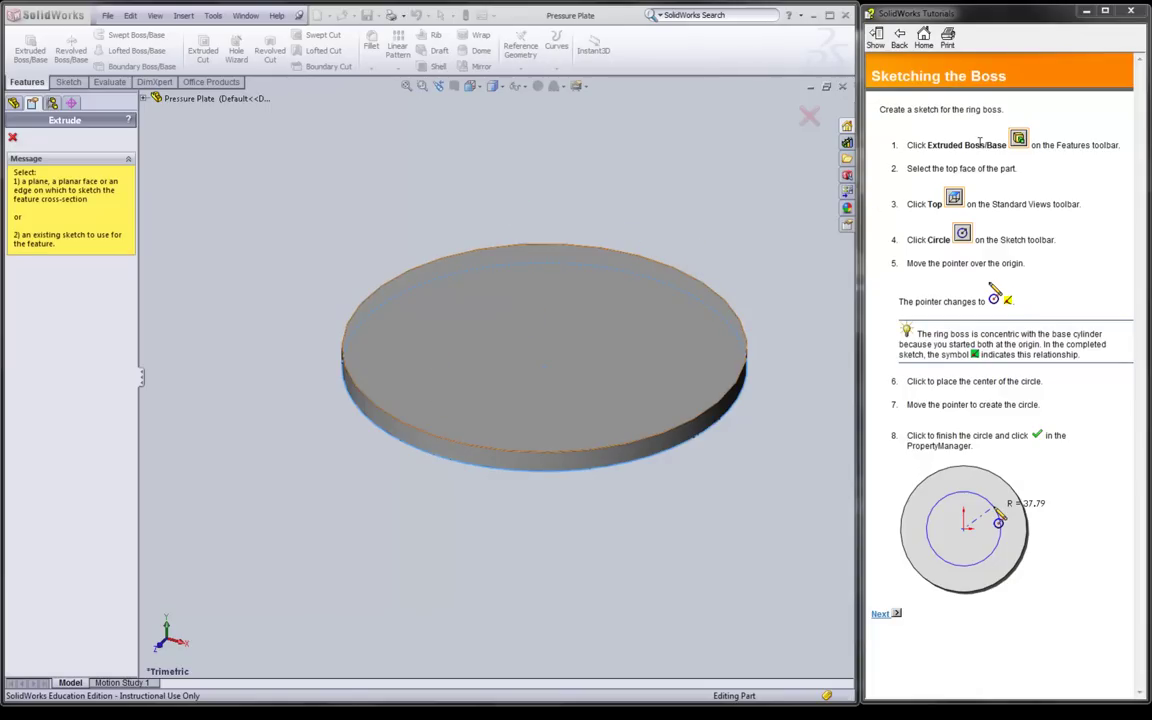
left_click(557, 334)
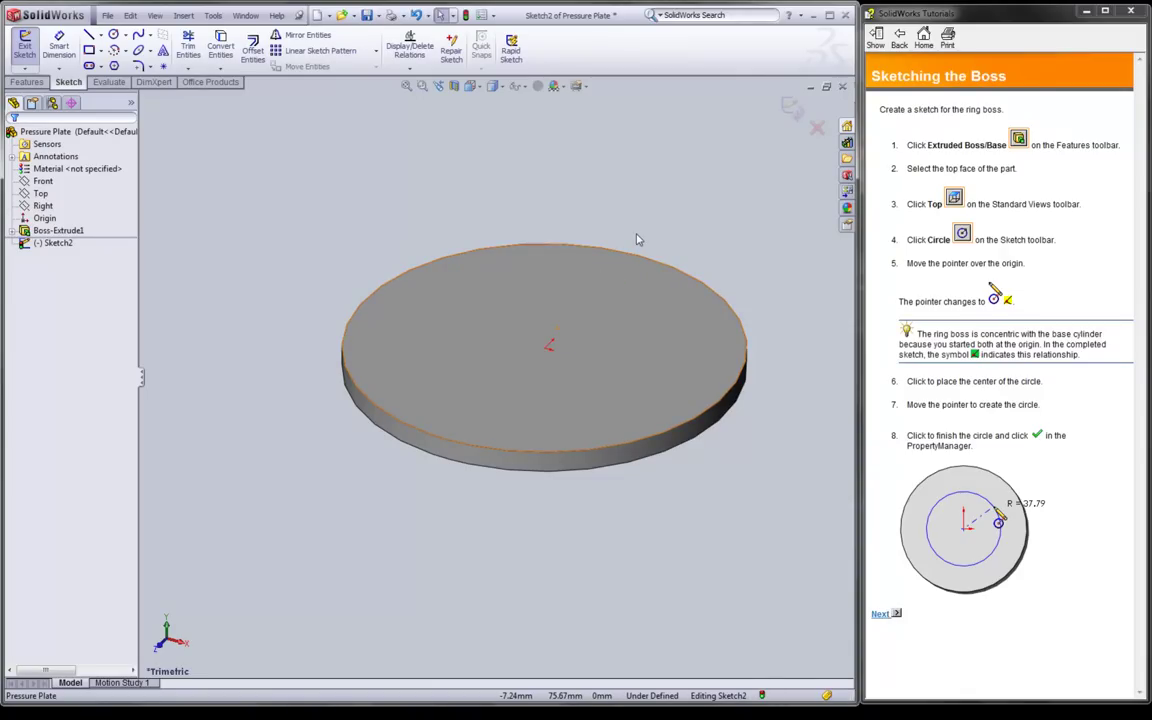
left_click(479, 87)
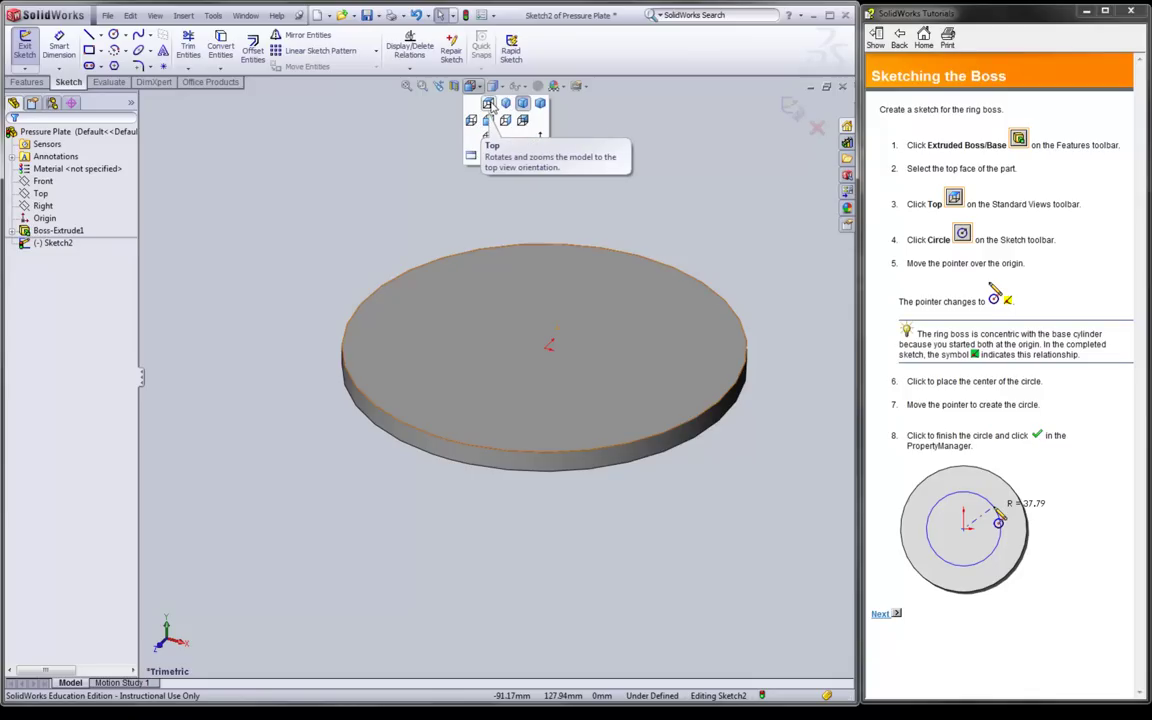
left_click(490, 110)
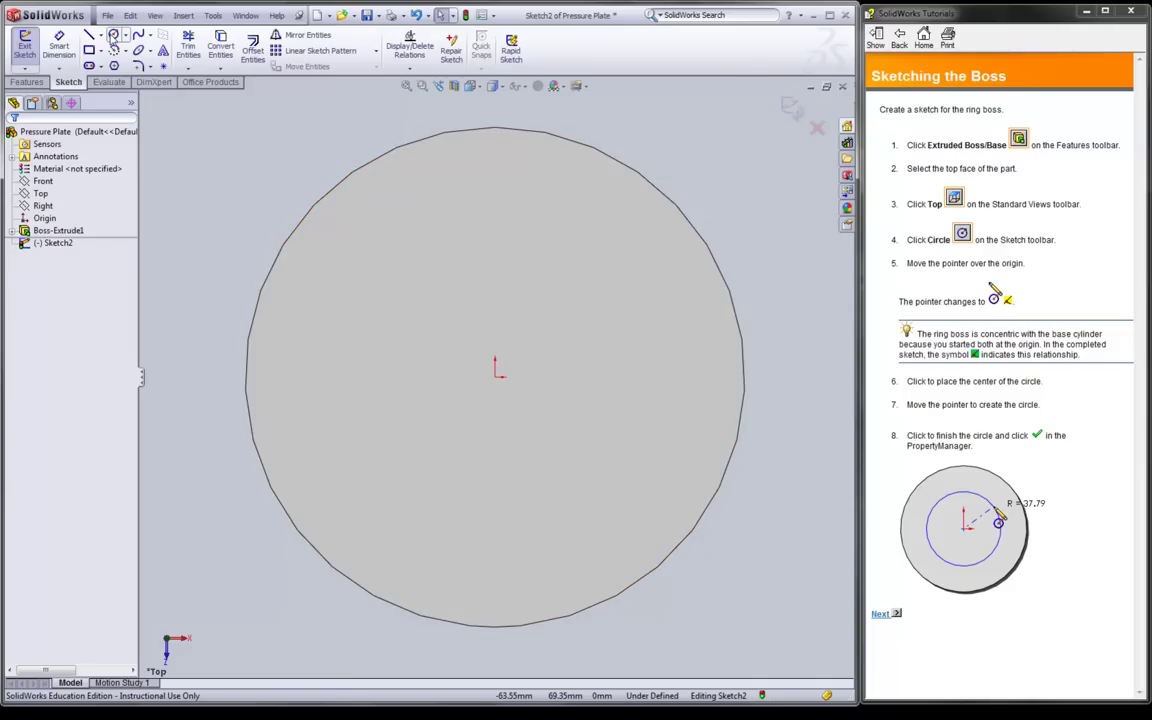
Step: Draw a circle centred on the origin with a radius of about 35.67
left_click(113, 36)
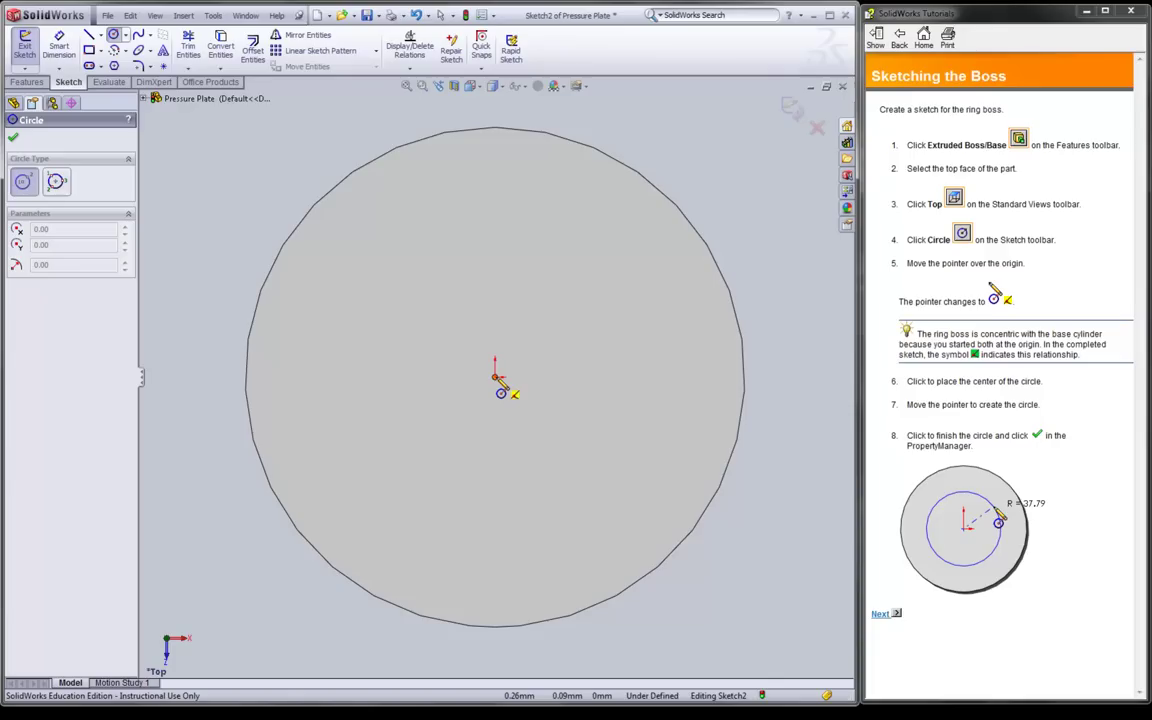
left_click(495, 378)
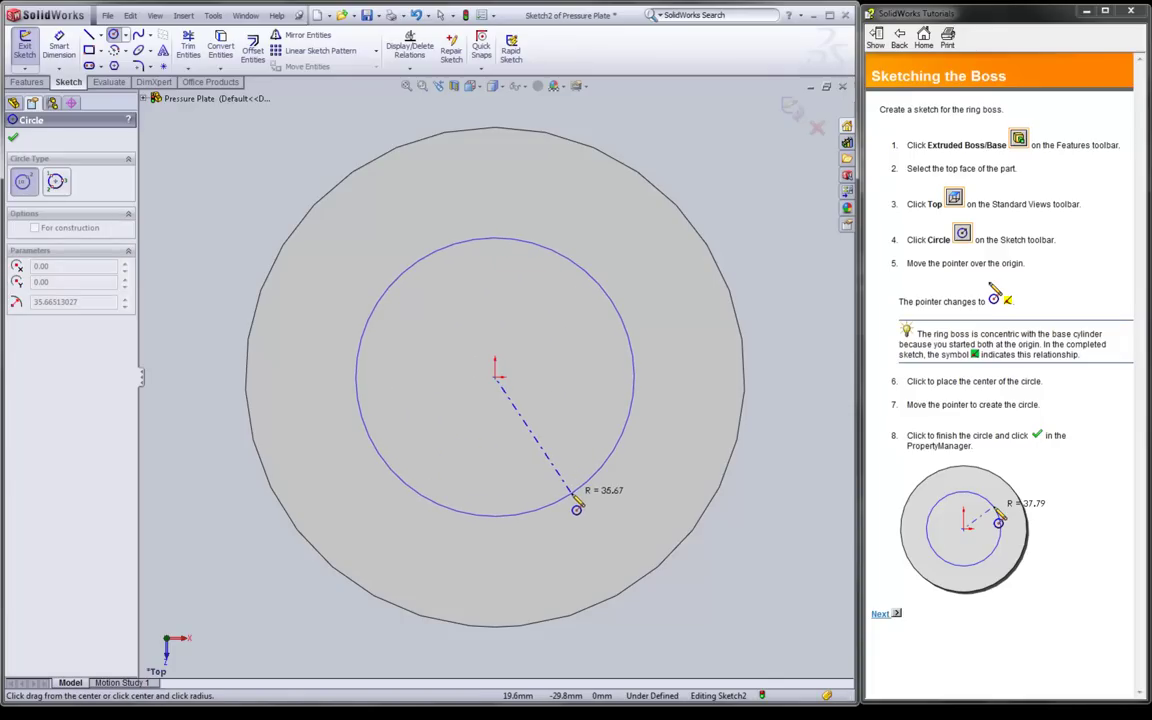
left_click(578, 508)
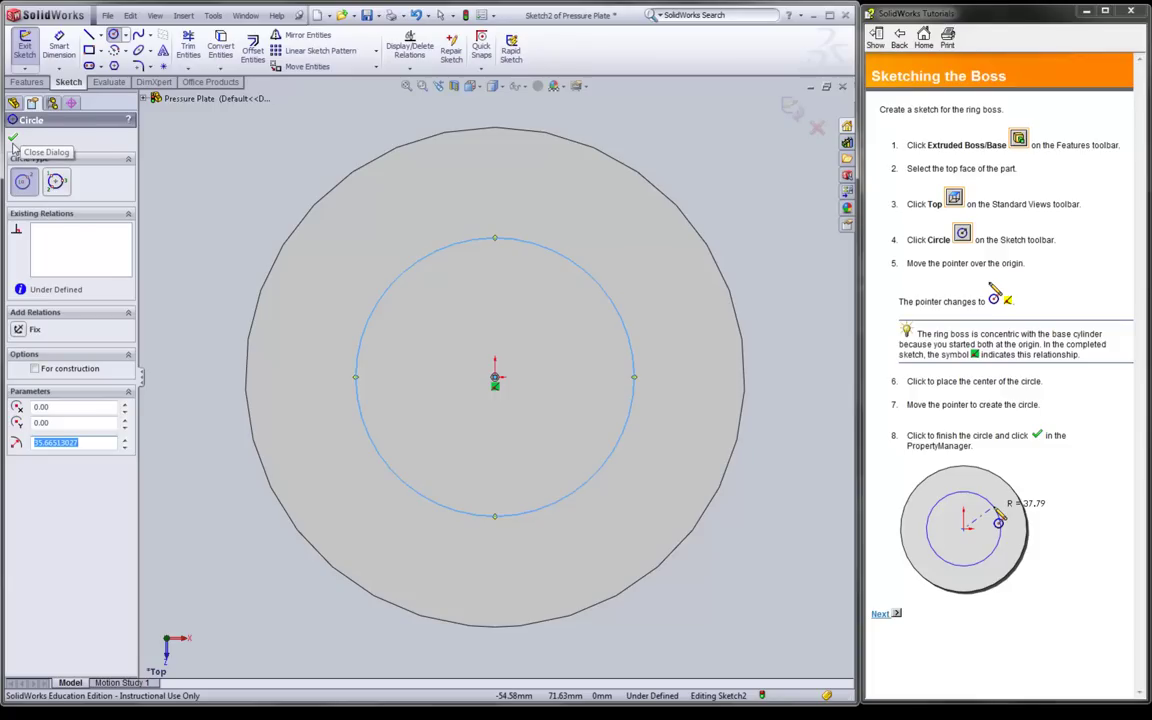
left_click(13, 144)
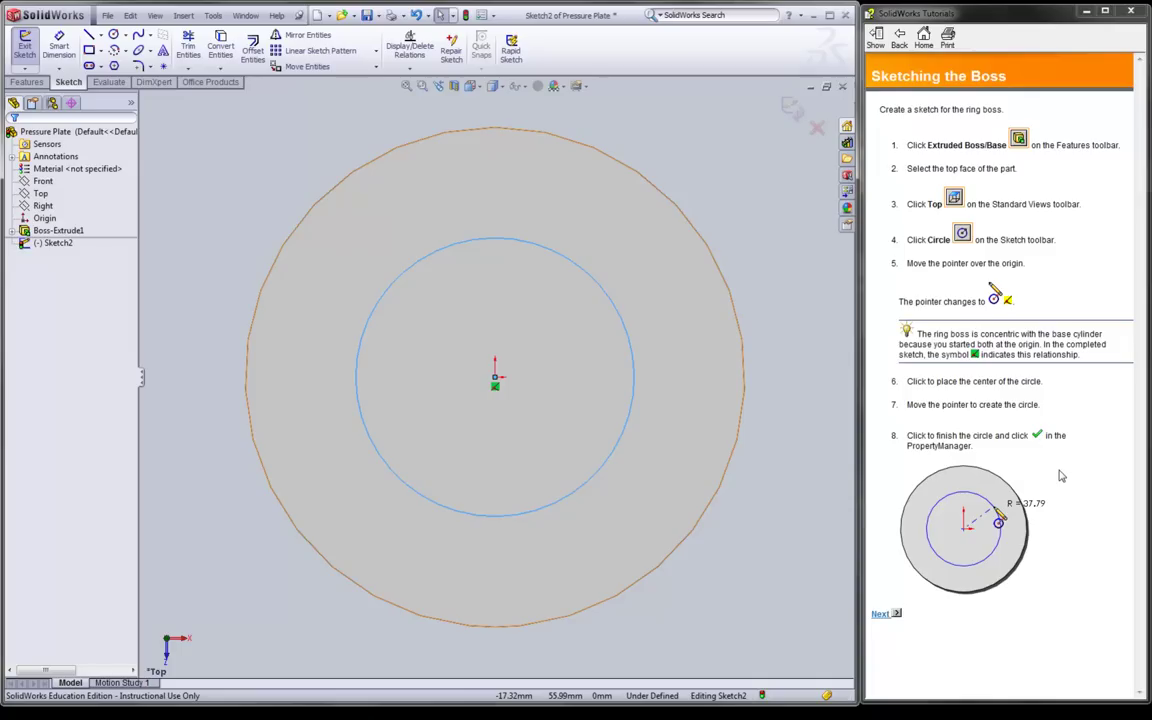
Step: Dimension the circle to a 75 mm diameter, fully defining Sketch2
left_click(883, 615)
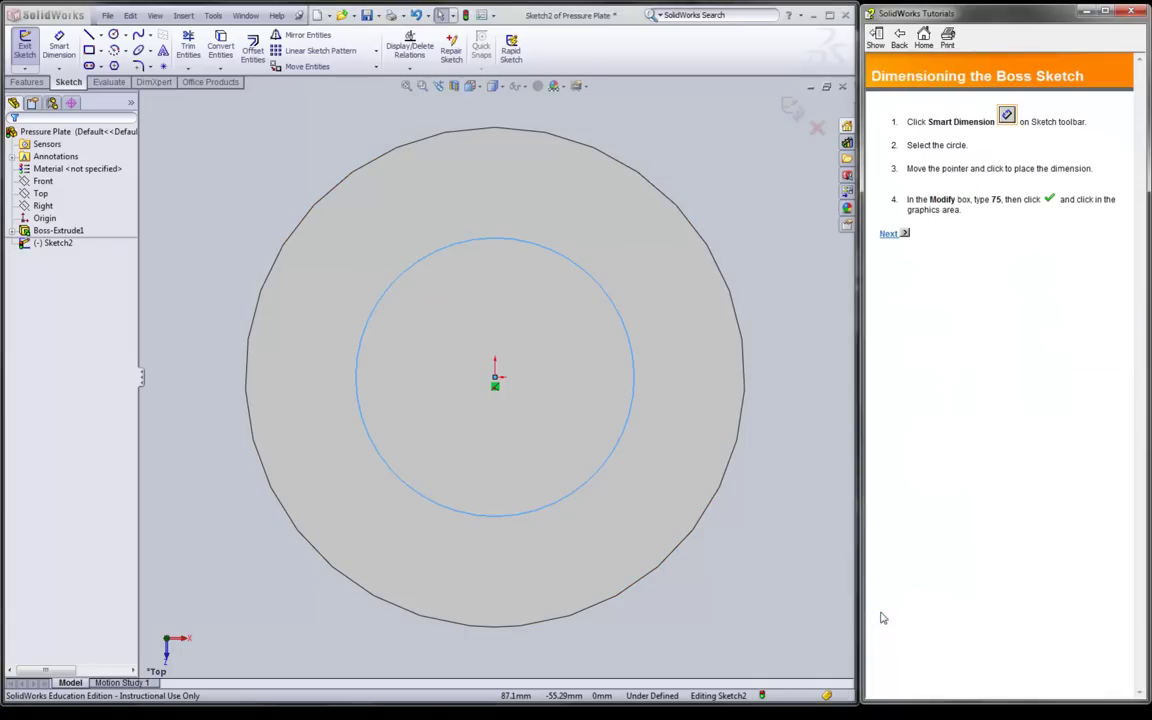
left_click(60, 42)
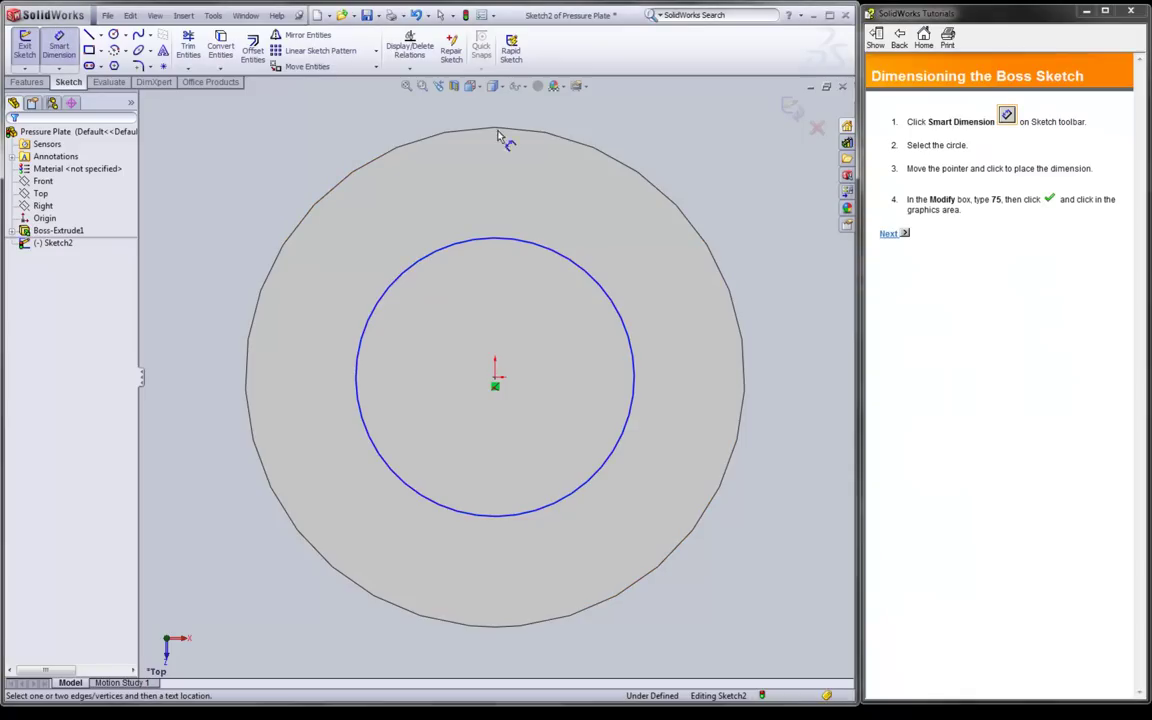
left_click(588, 275)
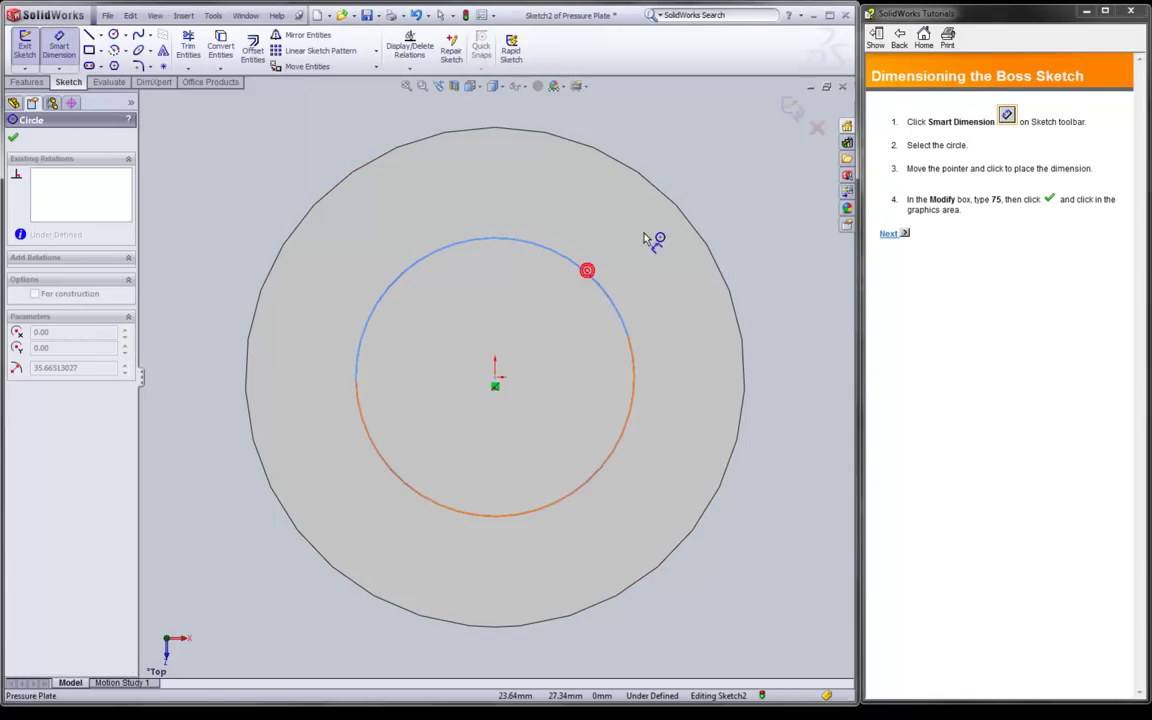
left_click(728, 190)
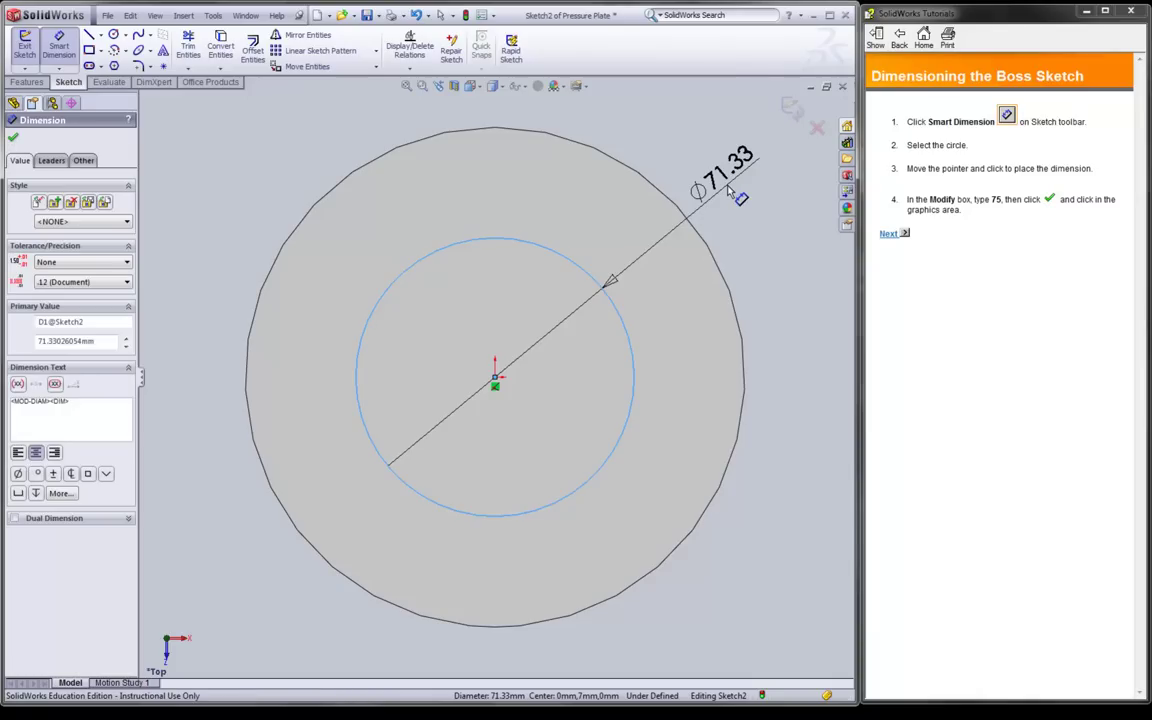
left_click(728, 190)
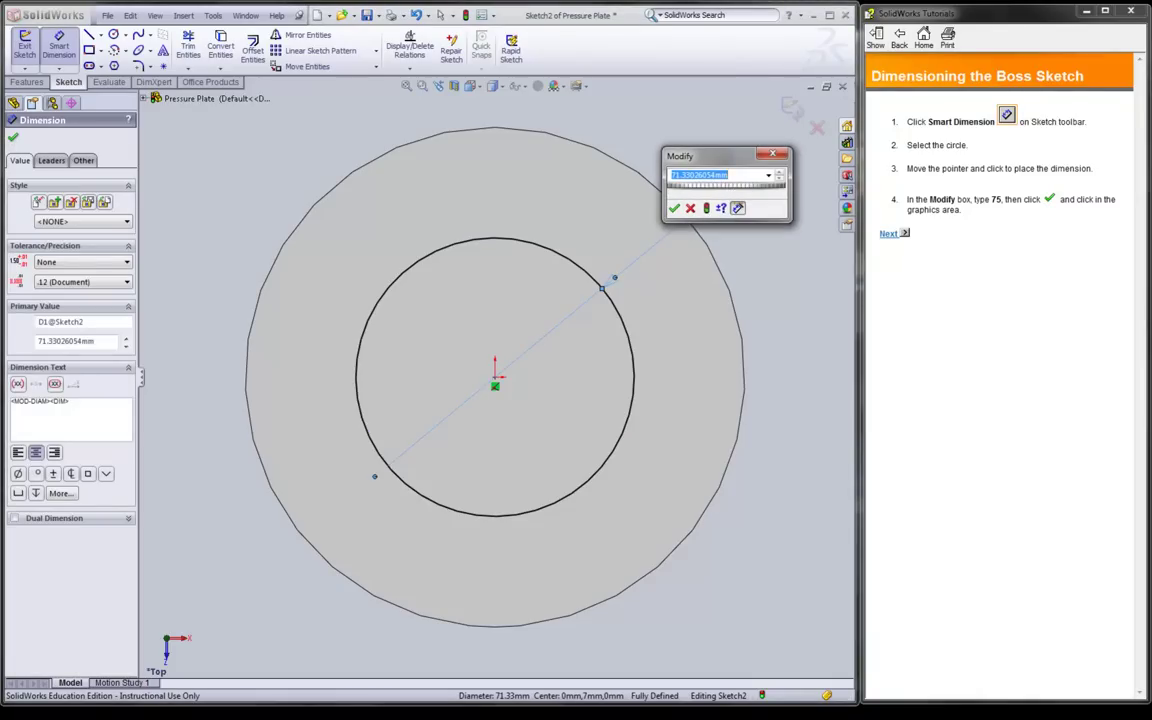
type("75")
key("Return")
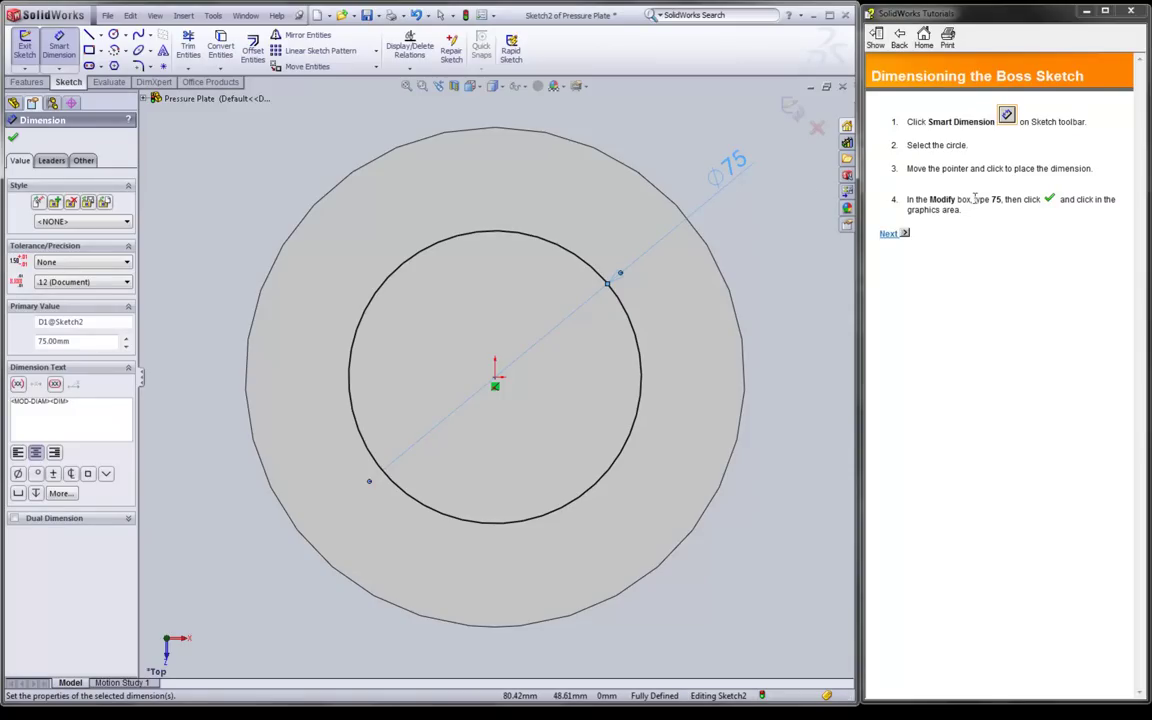
left_click(14, 141)
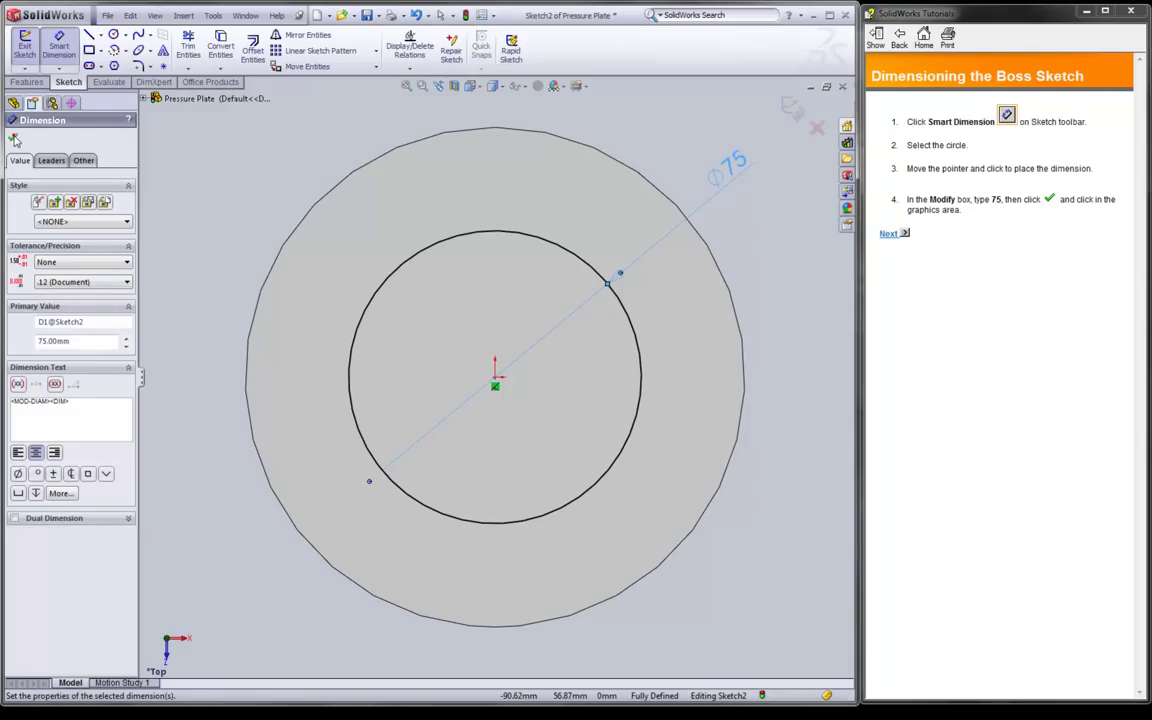
left_click(892, 236)
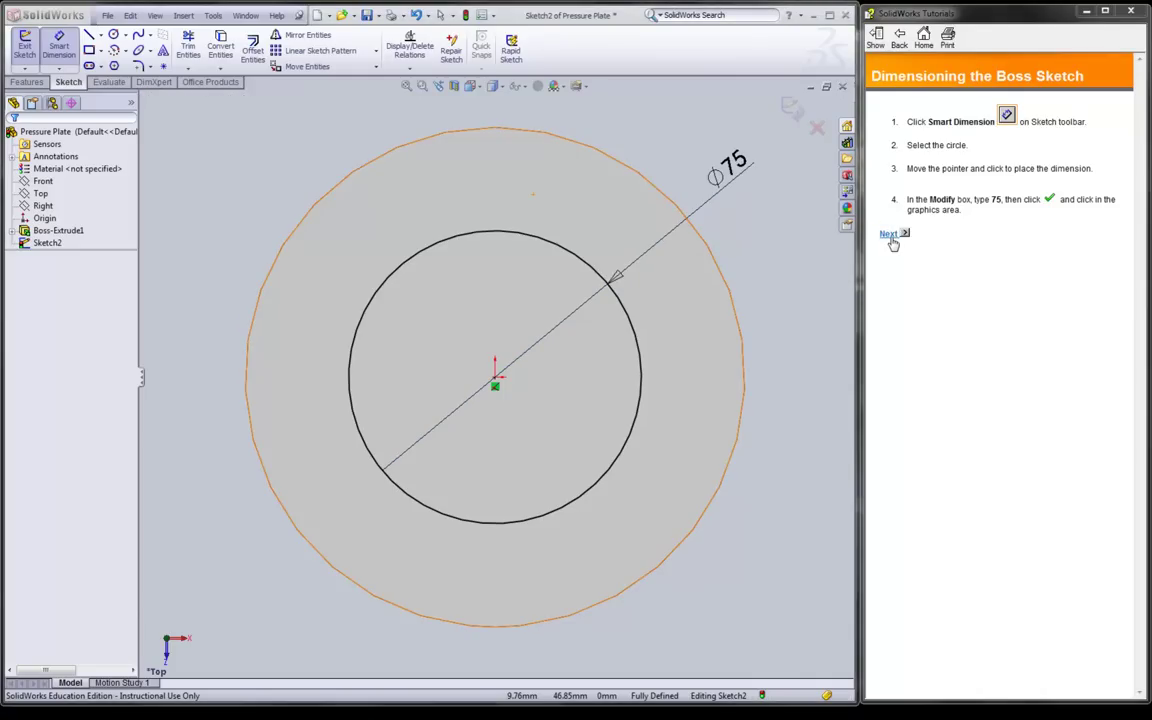
Step: Offset the Ø75 circle 5 mm inward, reversed, to form the ring's inner circle
left_click(893, 235)
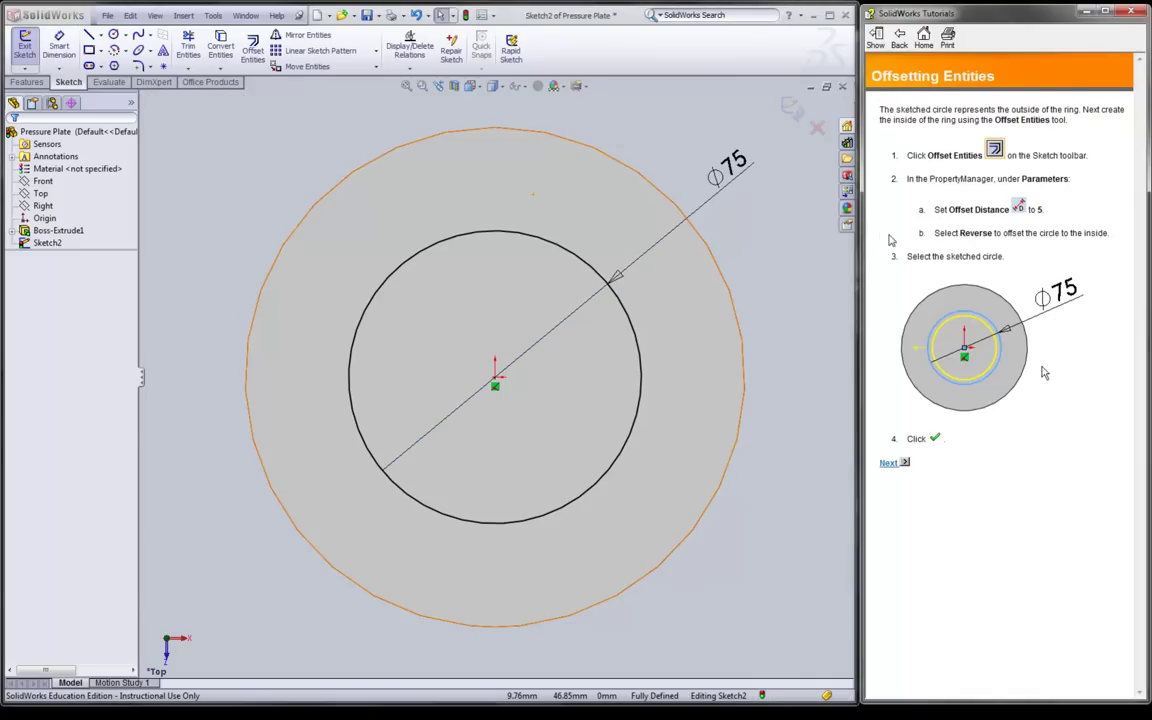
left_click(254, 50)
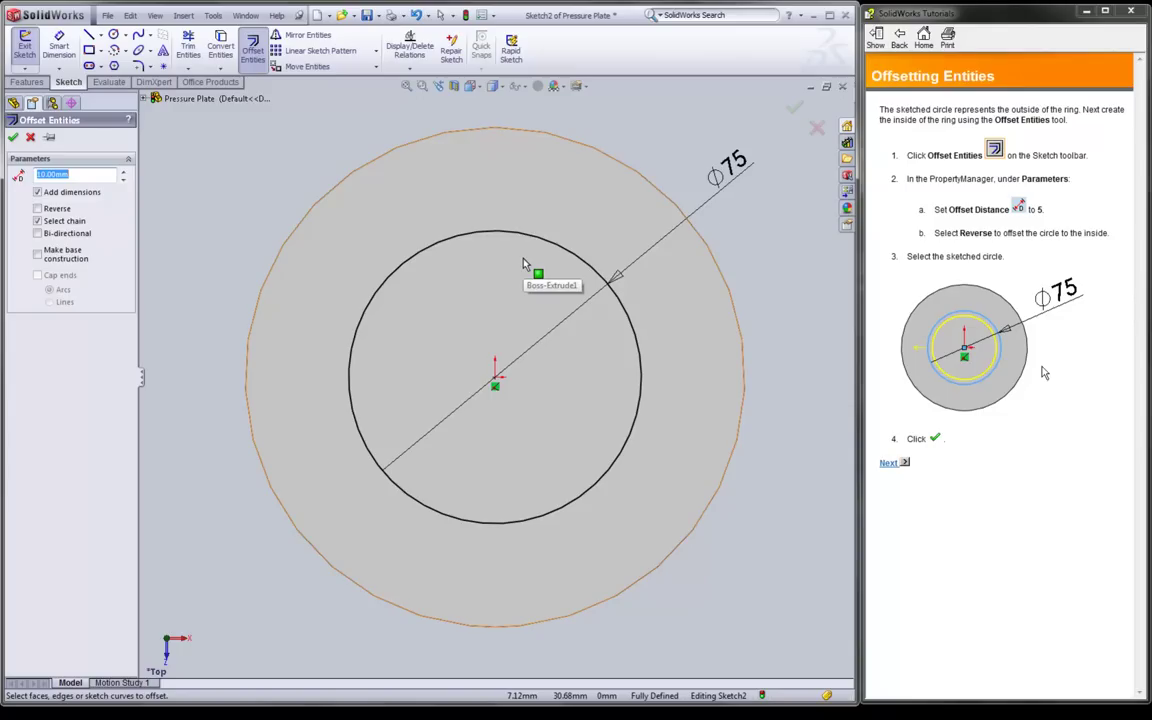
left_click(84, 176)
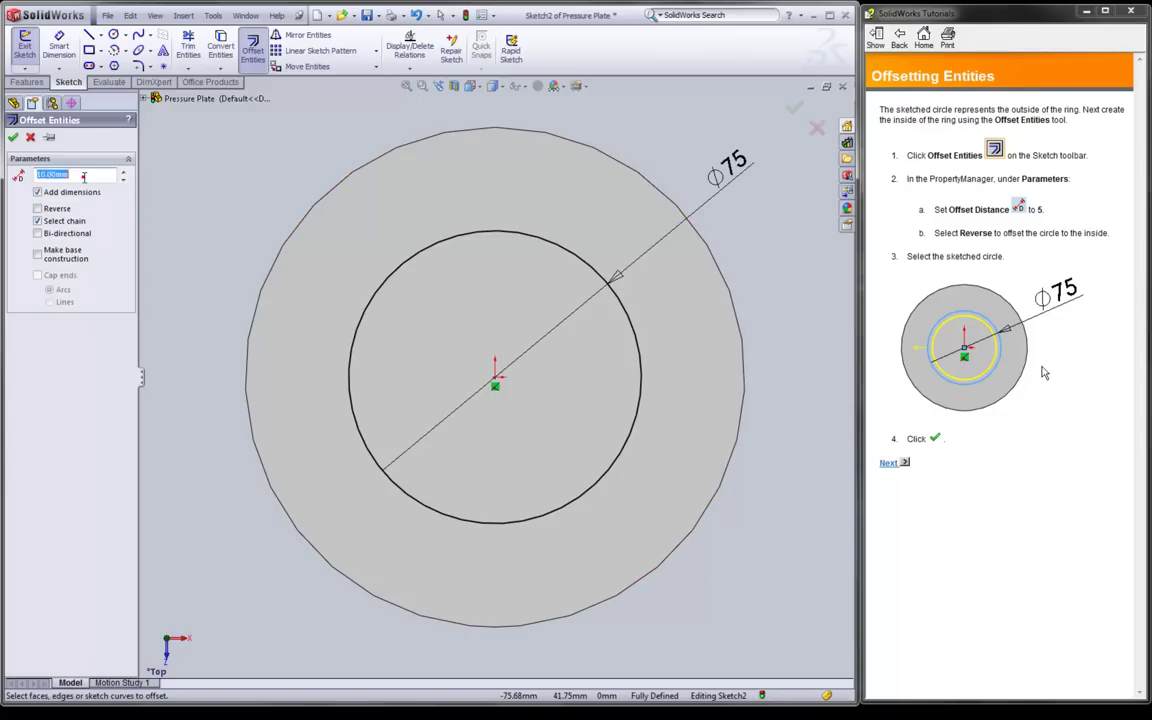
double_click(84, 176)
key("BackSpace")
type("5")
left_click(37, 208)
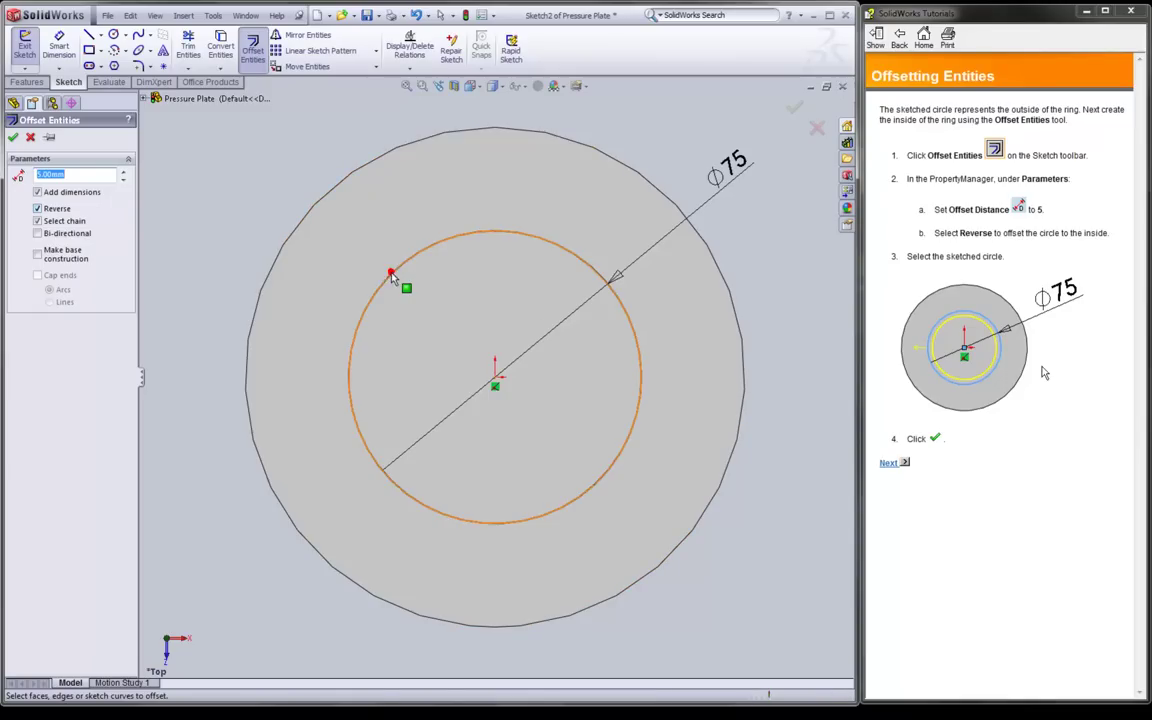
left_click(392, 276)
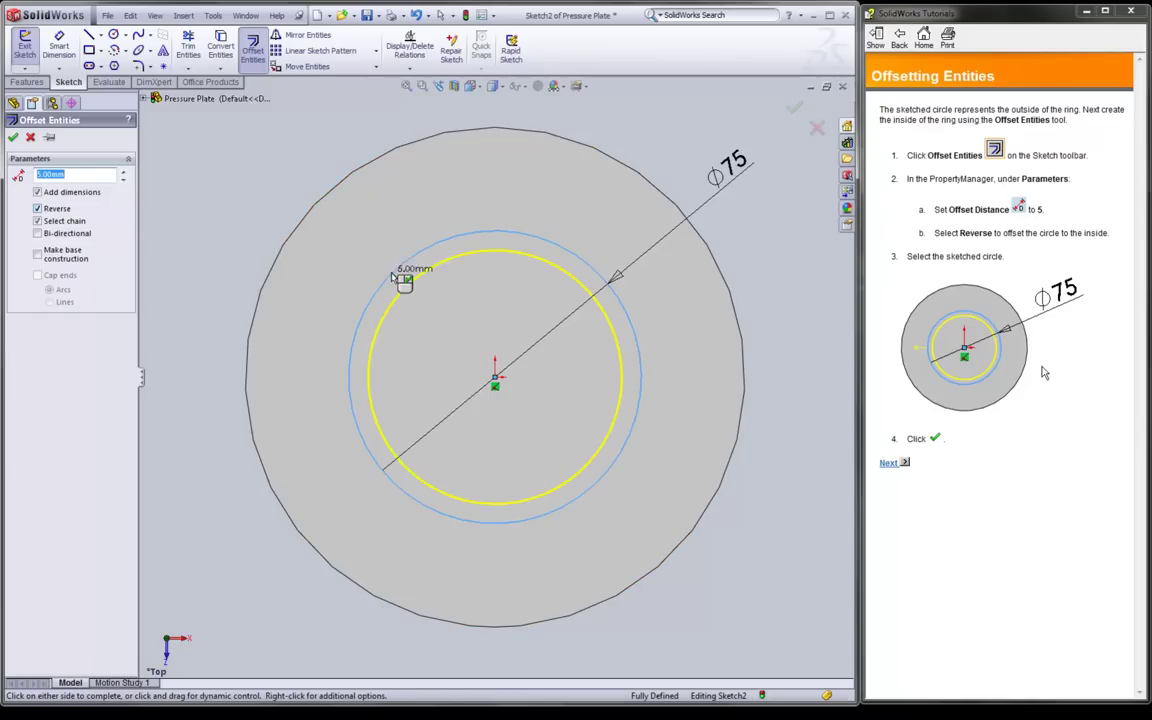
left_click(14, 137)
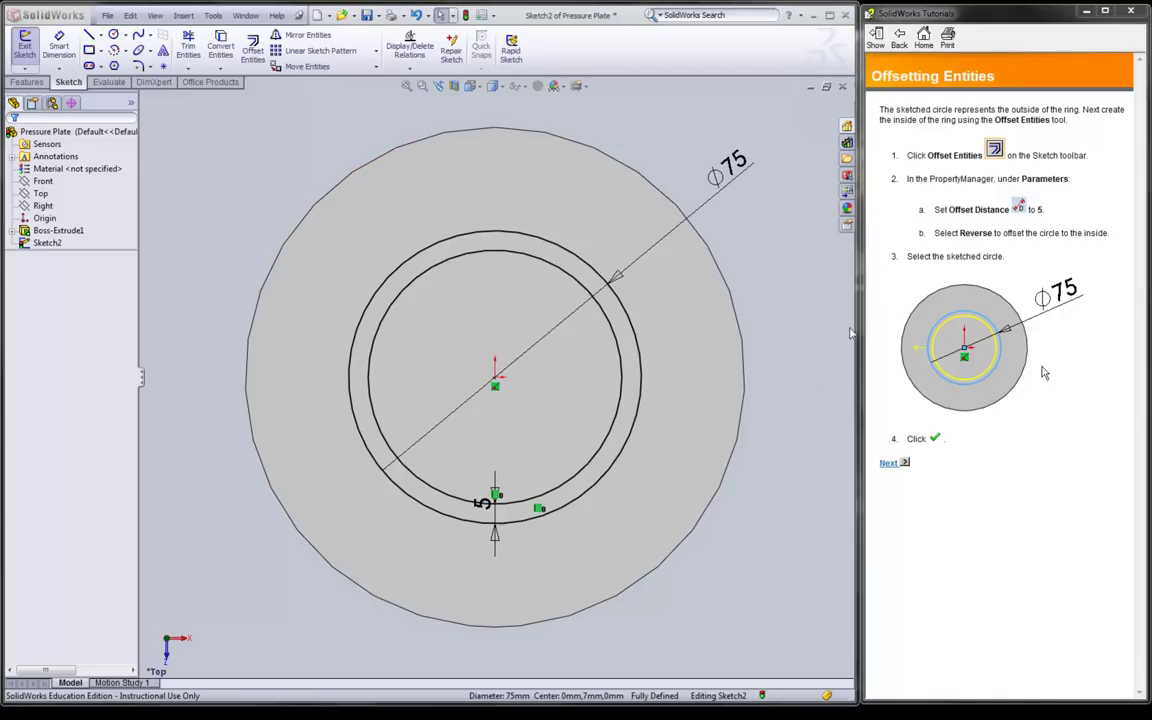
Step: Exit the sketch and extrude the ring outline 12 mm as Boss-Extrude2 in Trimetric view
left_click(888, 462)
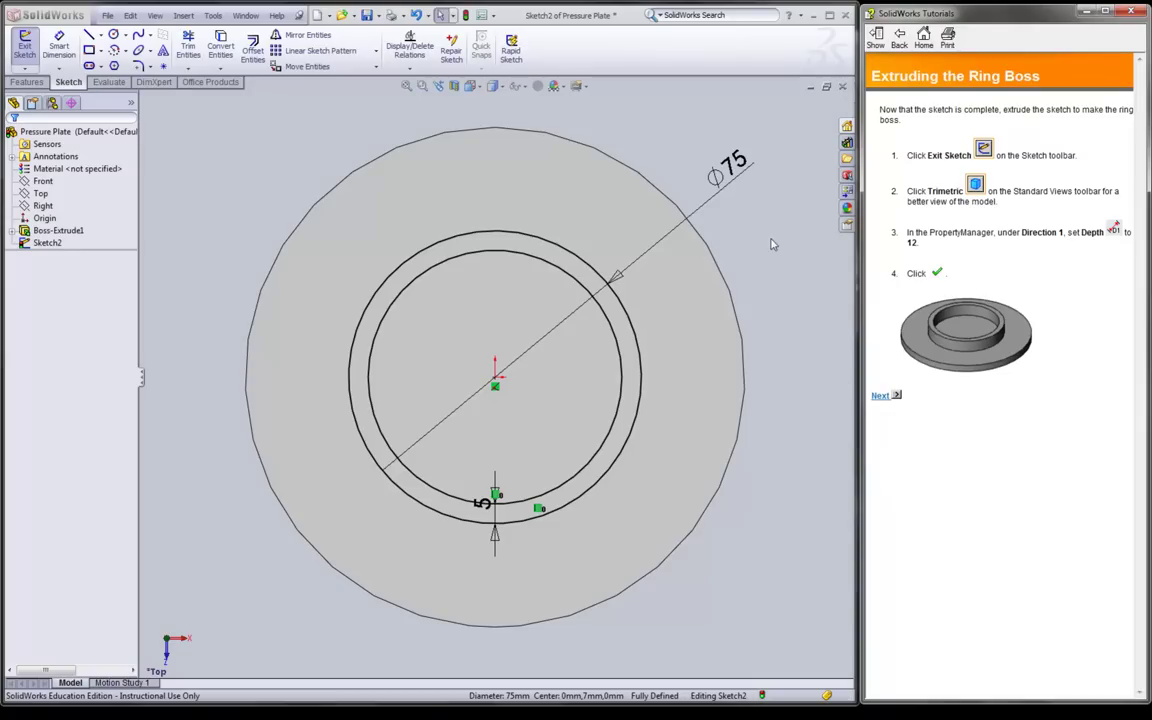
left_click(25, 44)
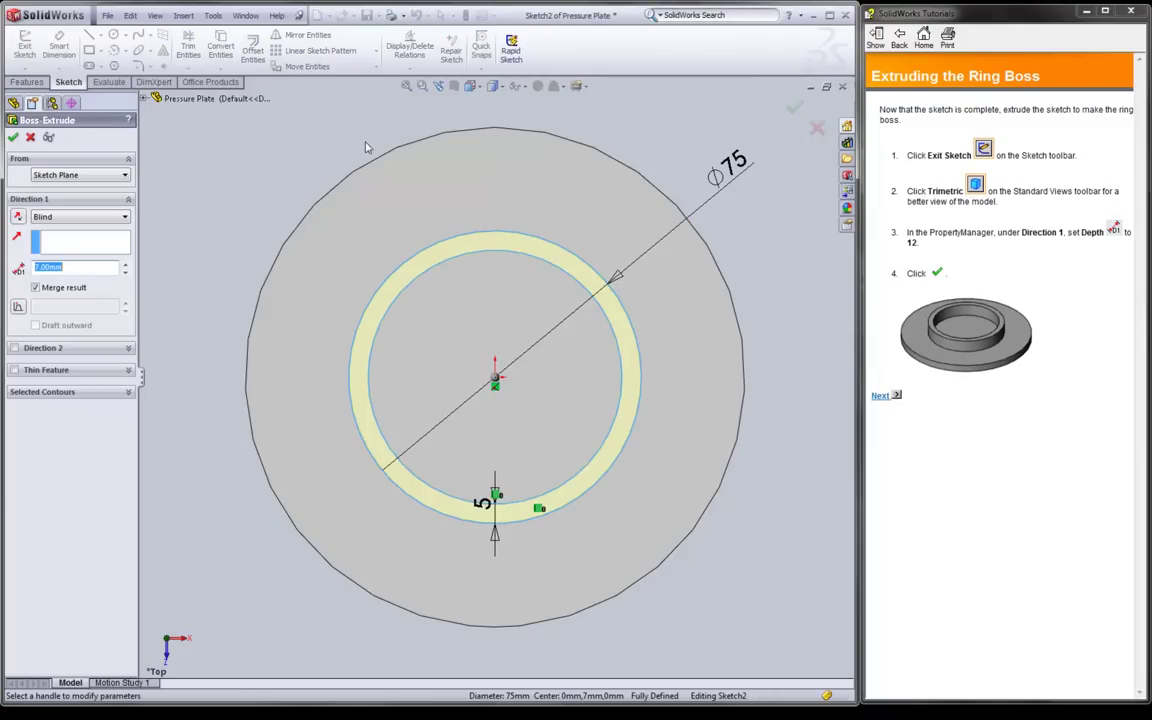
left_click(470, 86)
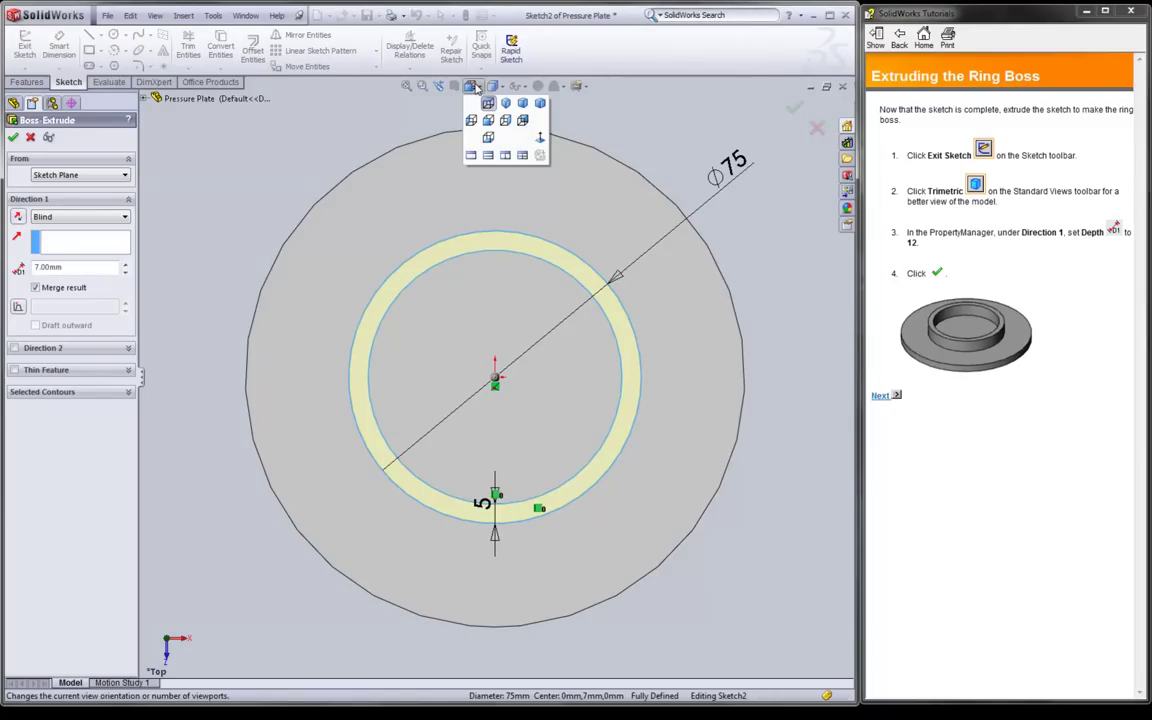
left_click(521, 105)
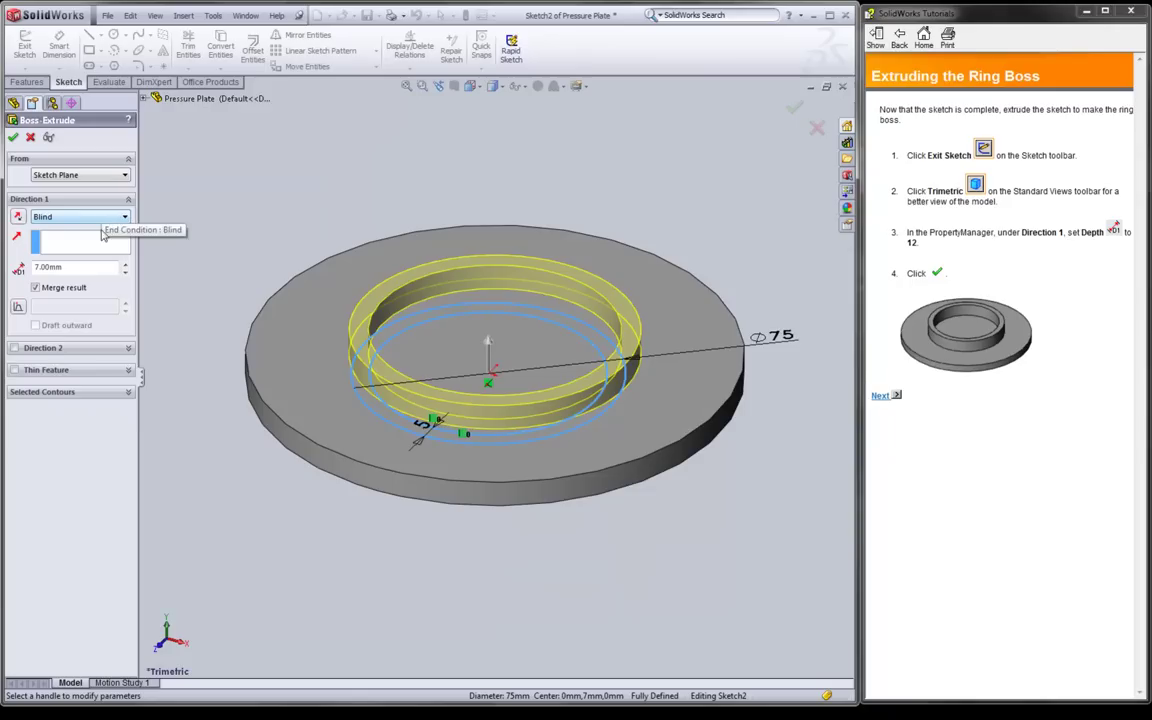
left_click(76, 266)
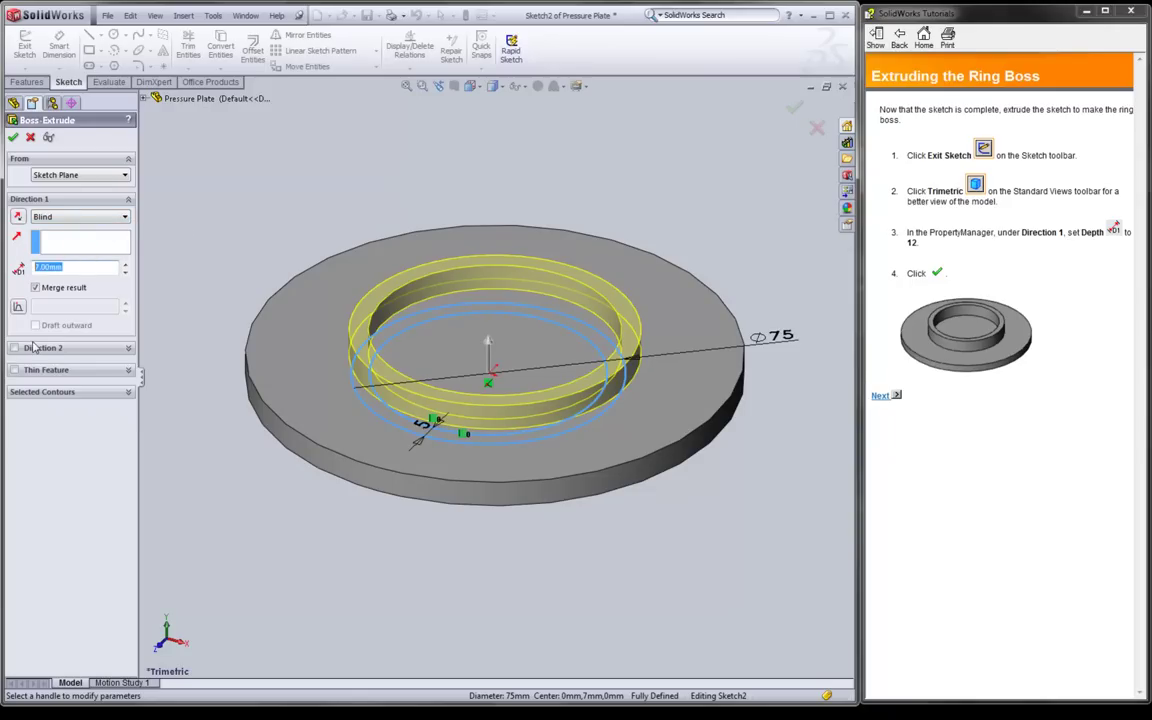
type("12")
left_click(14, 138)
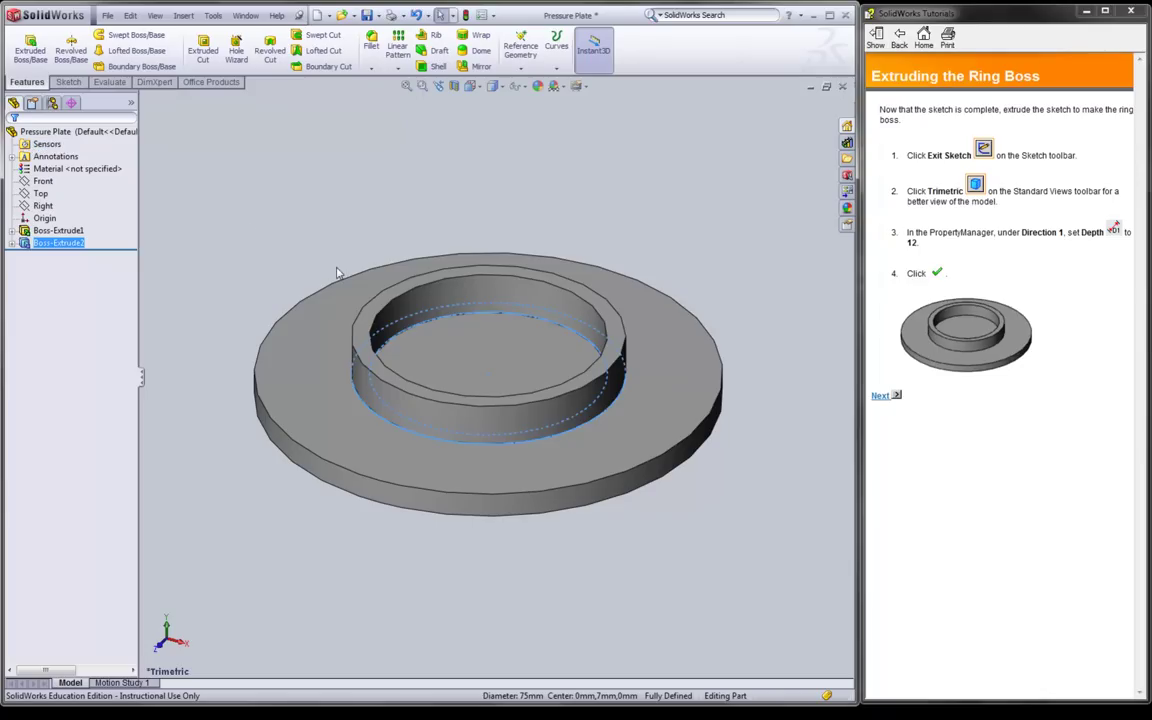
Step: Orbit and zoom around the ring boss, then return to the Trimetric view
left_click(306, 265)
middle_click_drag(311, 290, 221, 301)
scroll(220, 300, "down", 3)
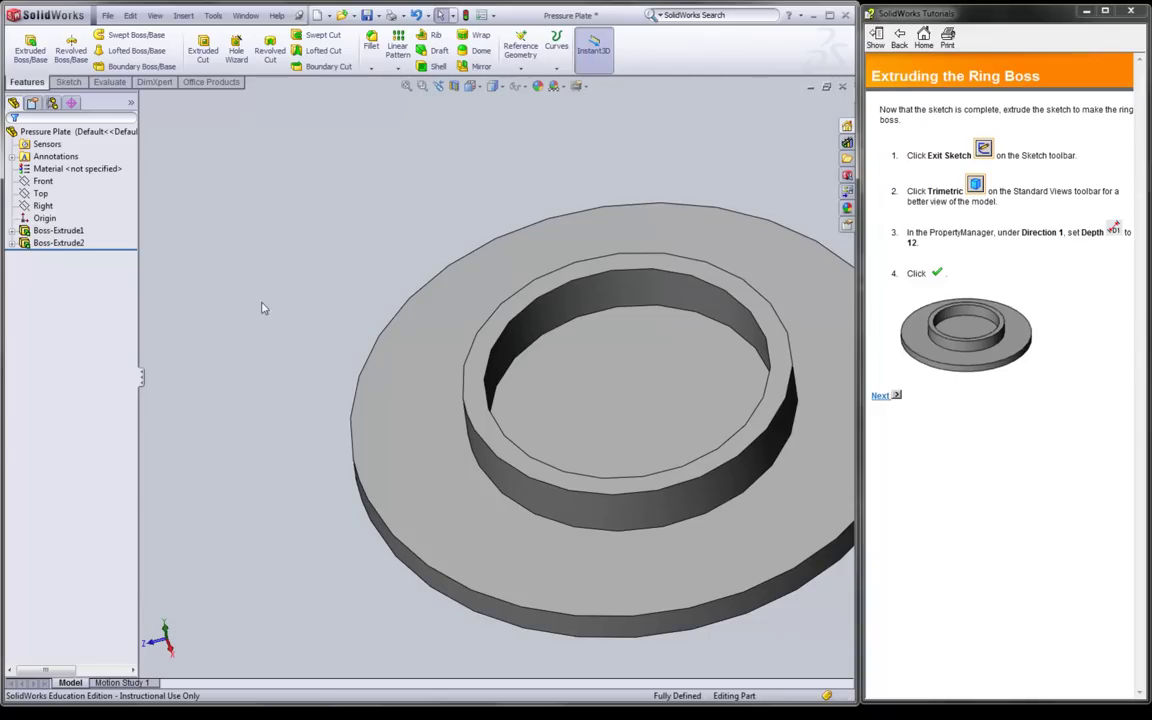
scroll(281, 315, "up", 3)
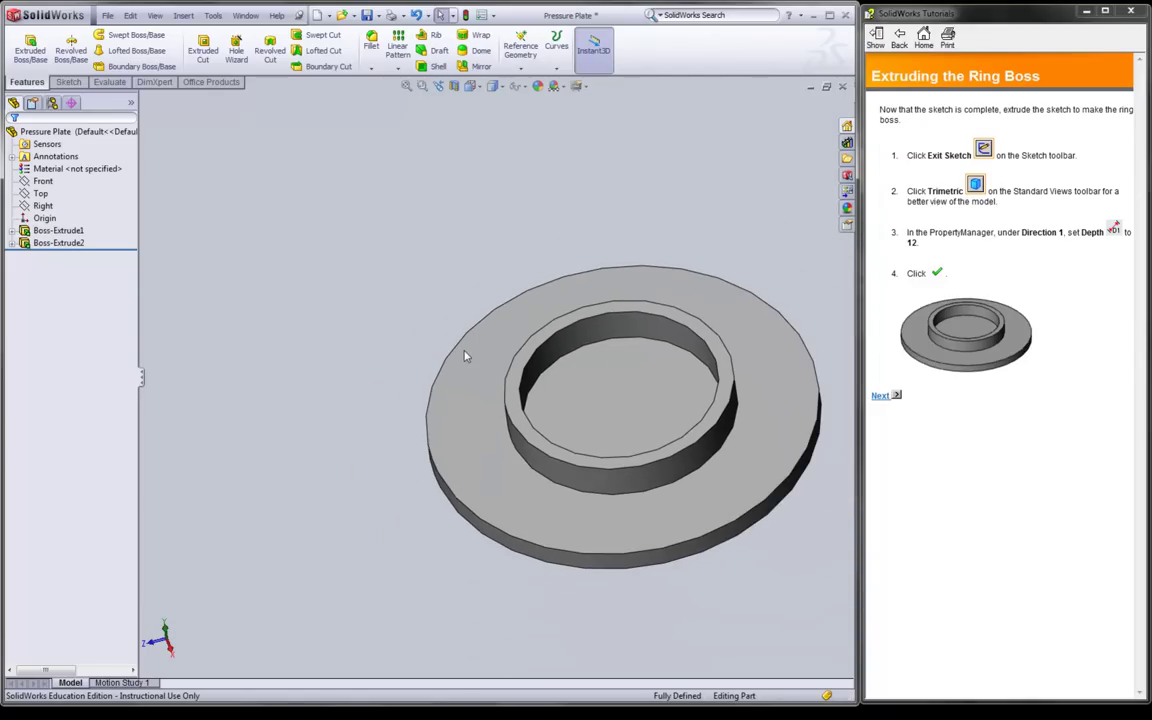
scroll(766, 407, "down", 2)
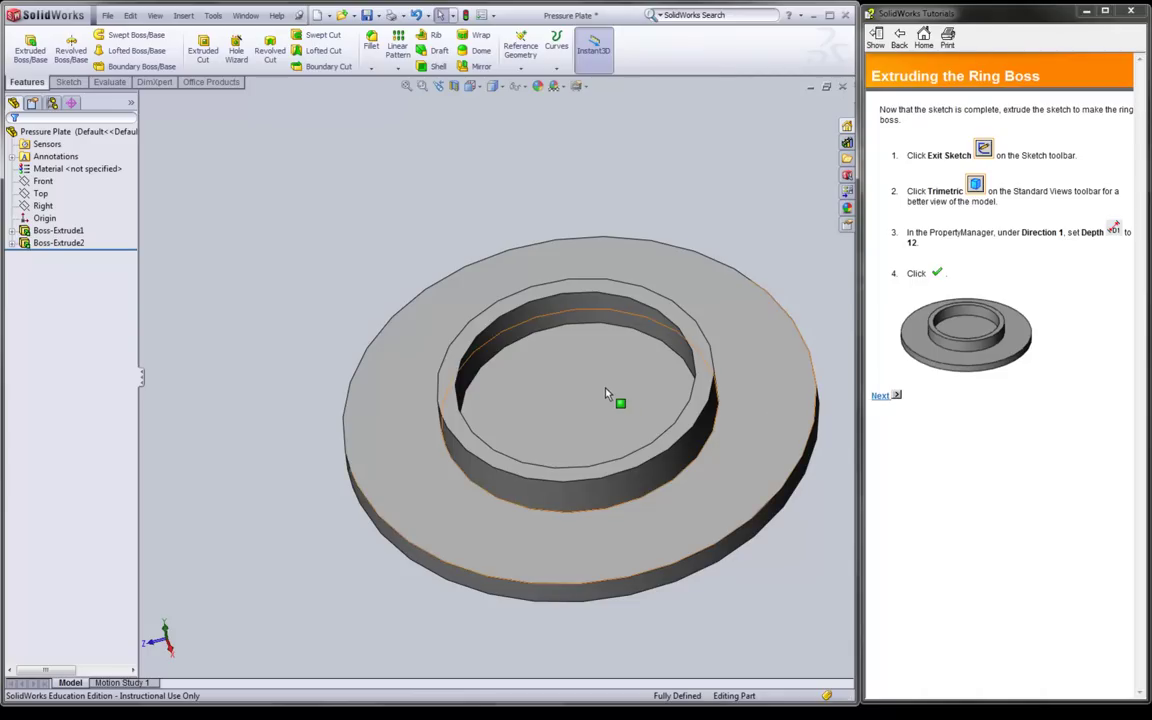
scroll(590, 394, "down", 2)
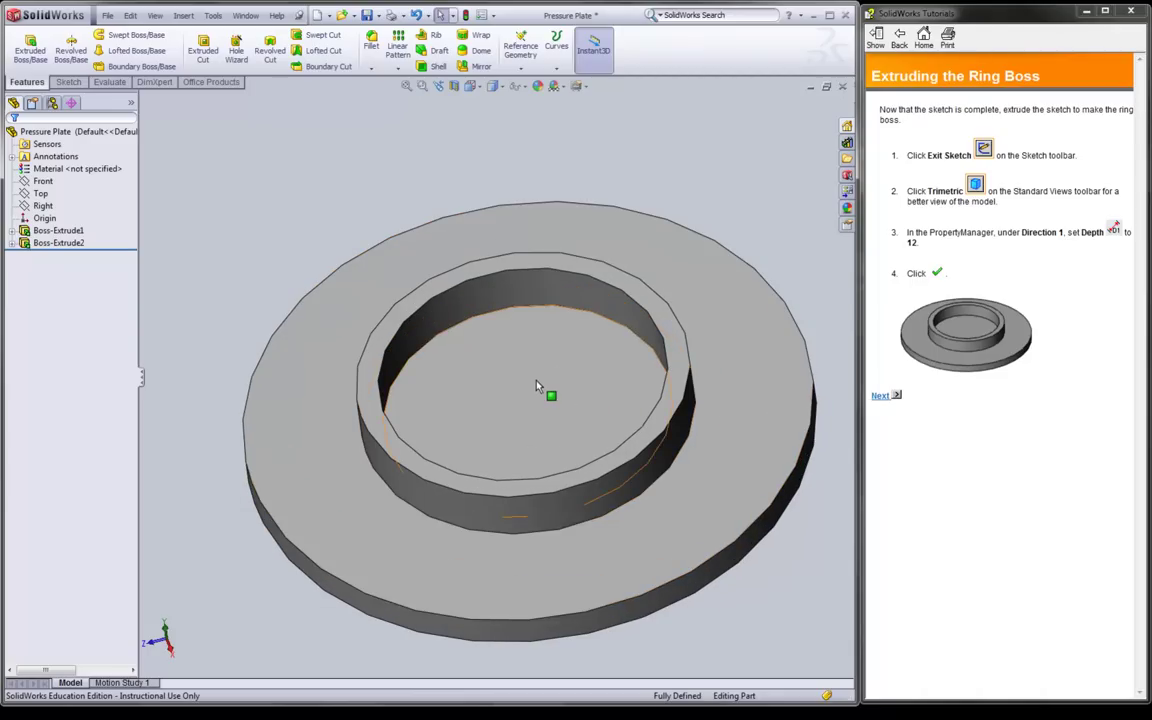
scroll(537, 386, "up", 2)
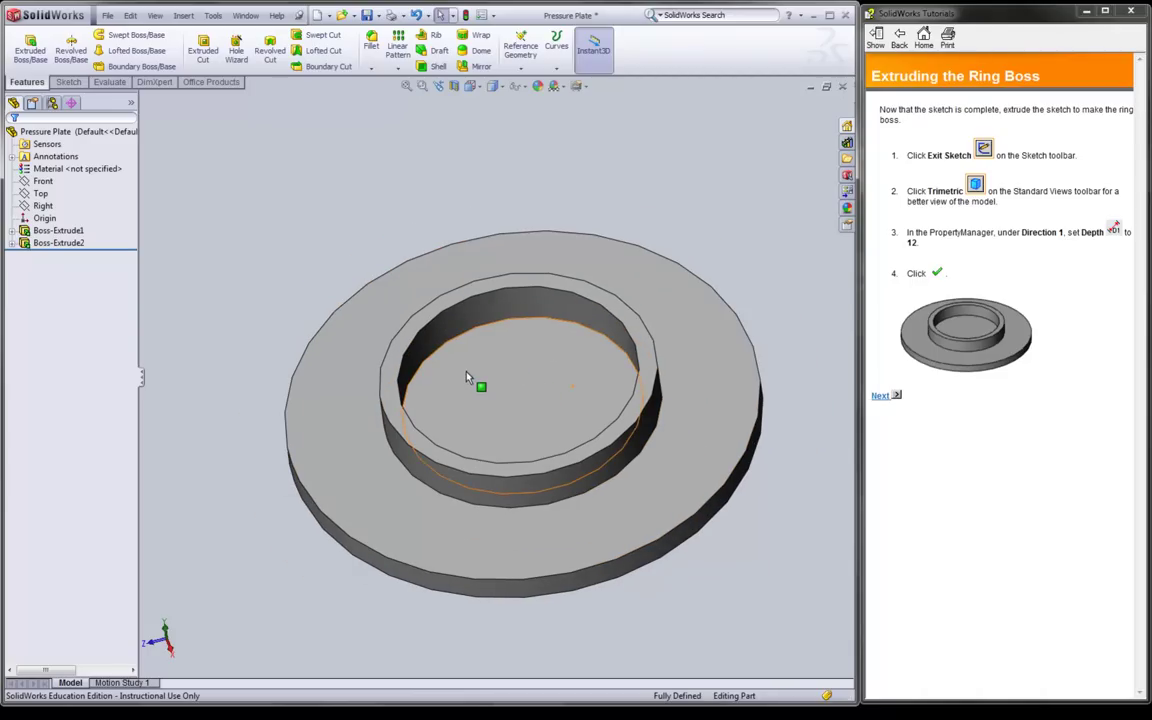
middle_click_drag(476, 381, 410, 68)
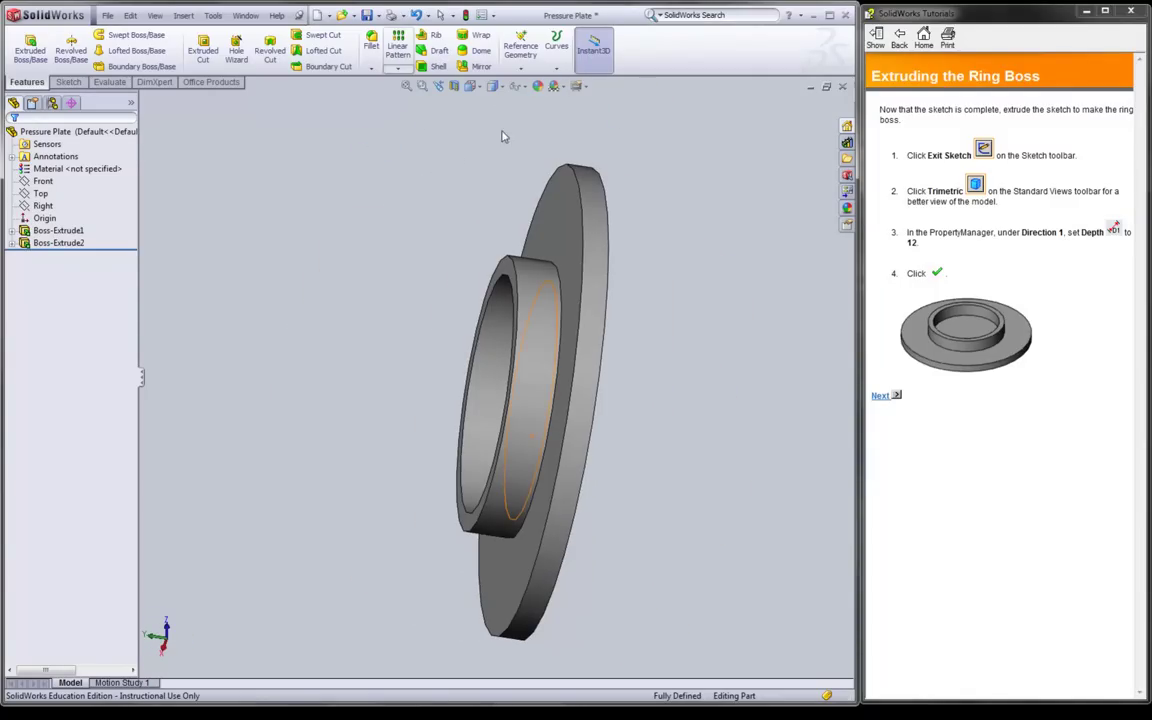
left_click(470, 86)
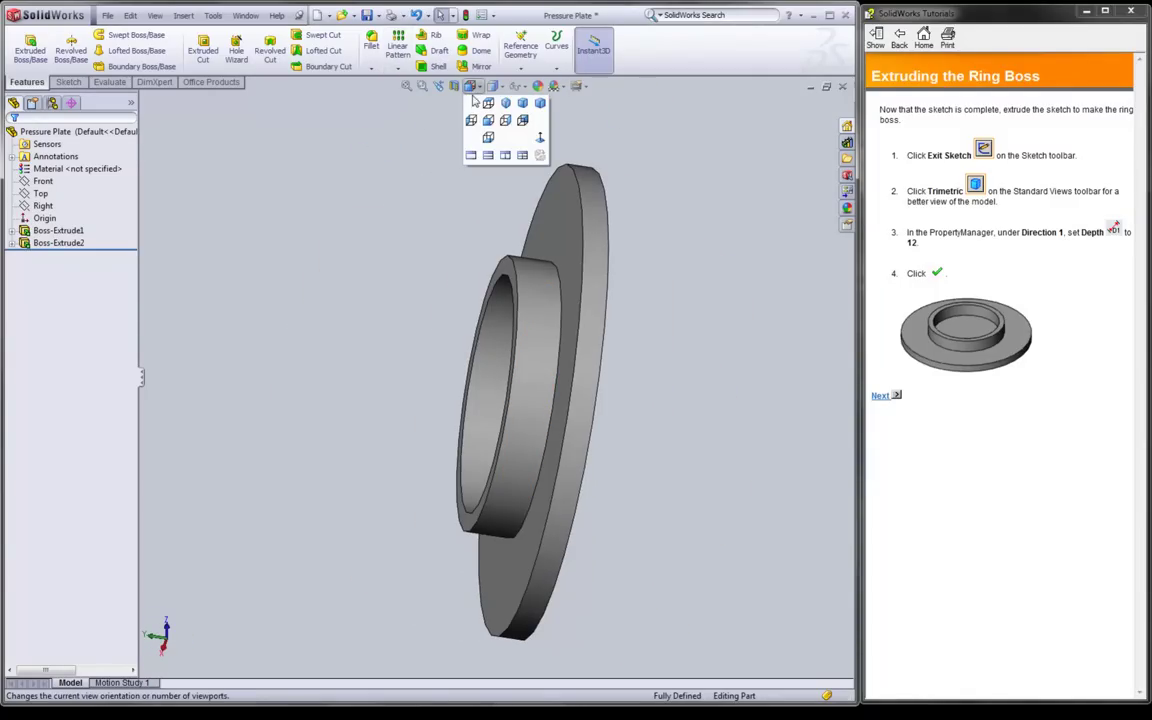
left_click(521, 104)
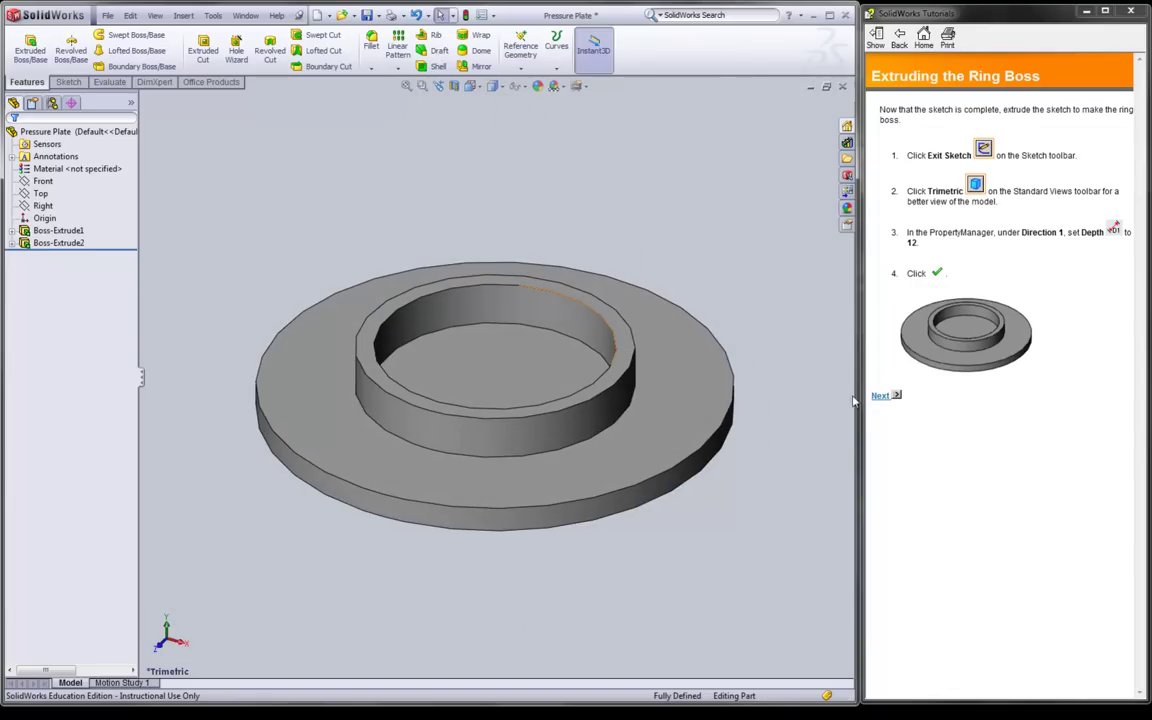
Step: Begin an Extruded Cut with Sketch3 on the plate's top face
left_click(881, 398)
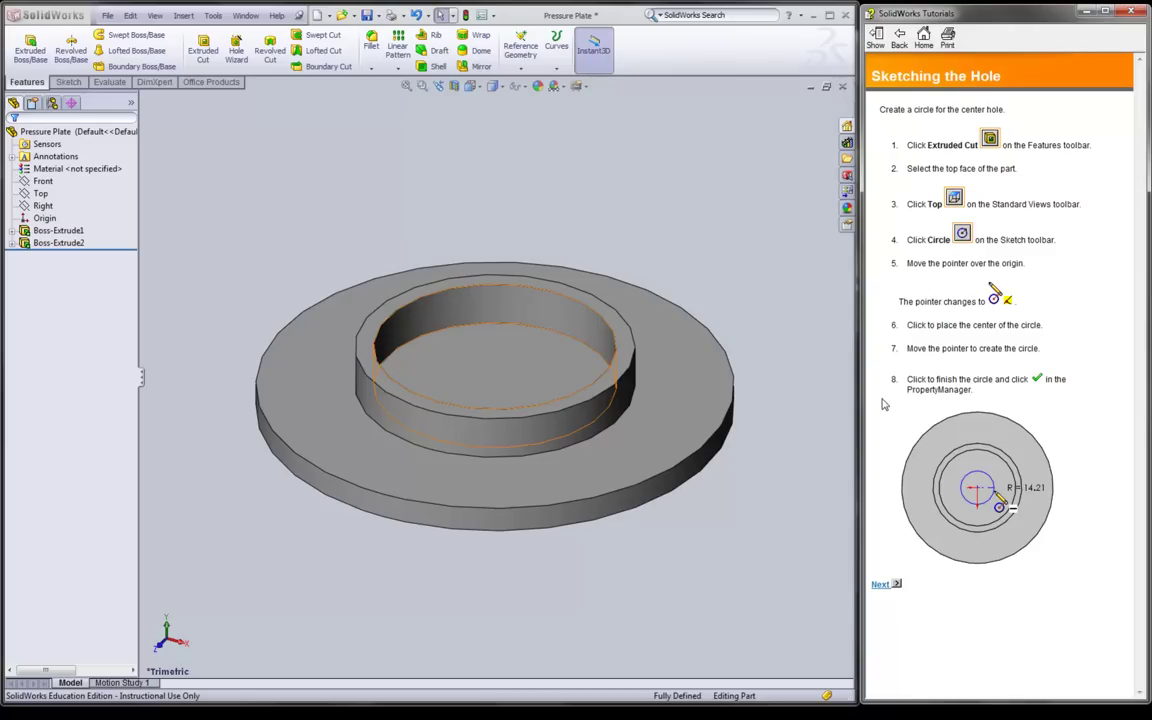
left_click(900, 42)
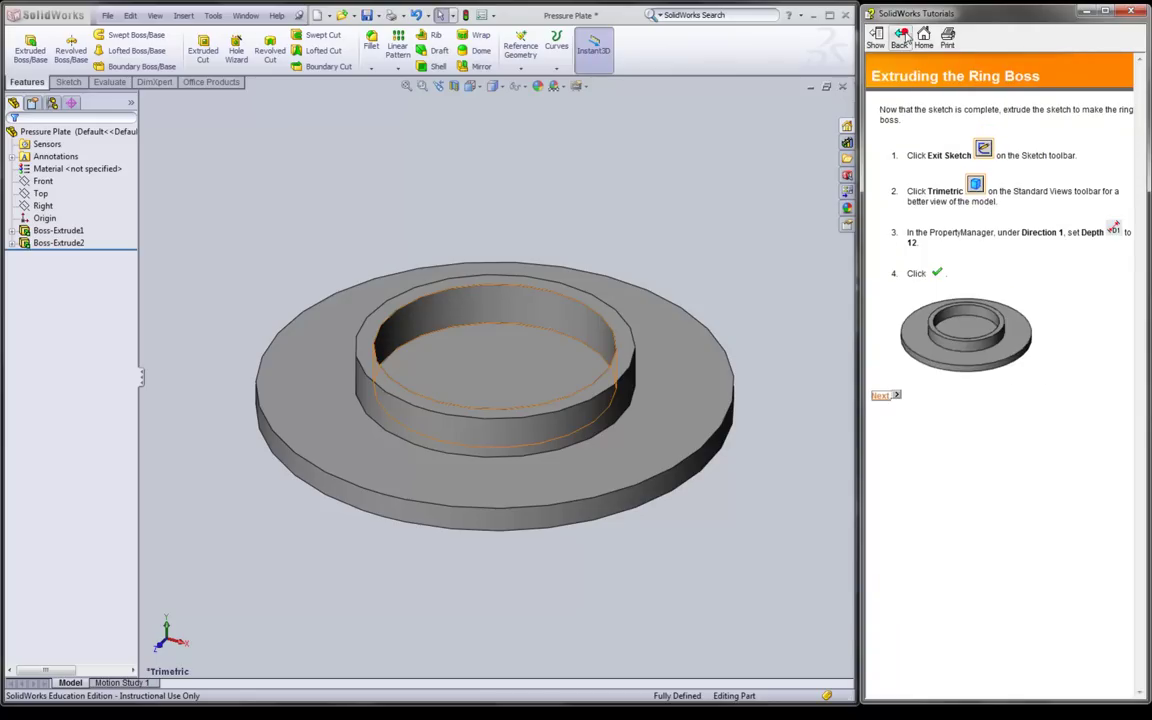
left_click(881, 395)
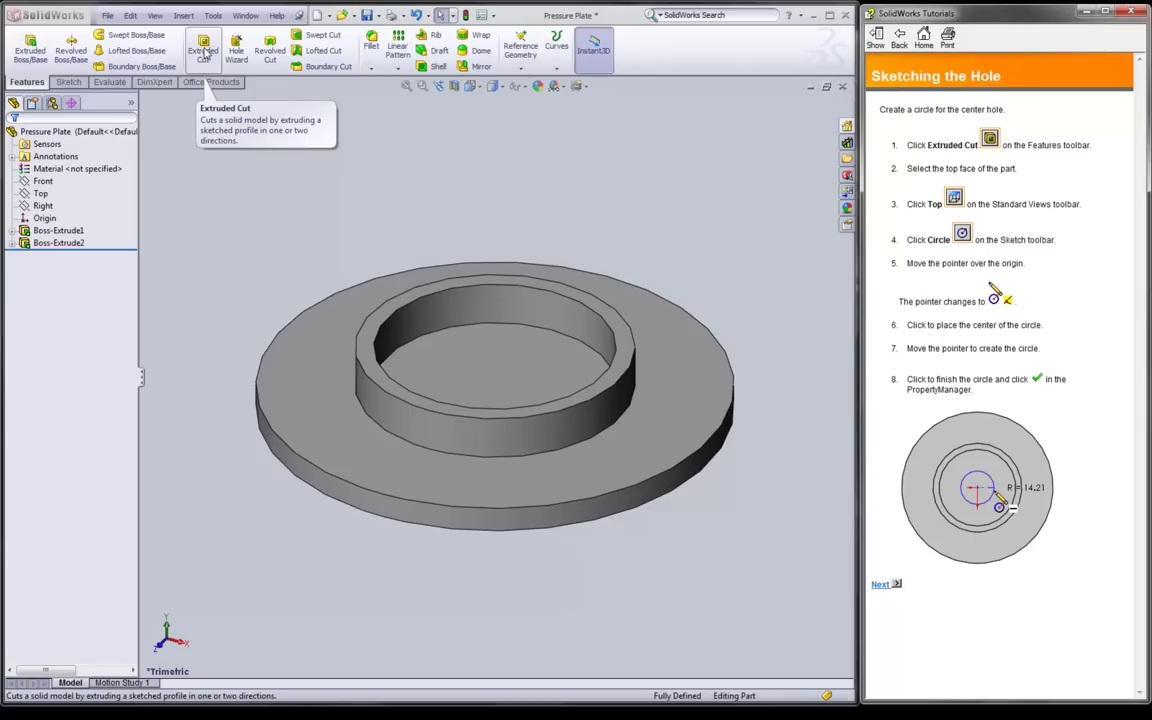
left_click(203, 50)
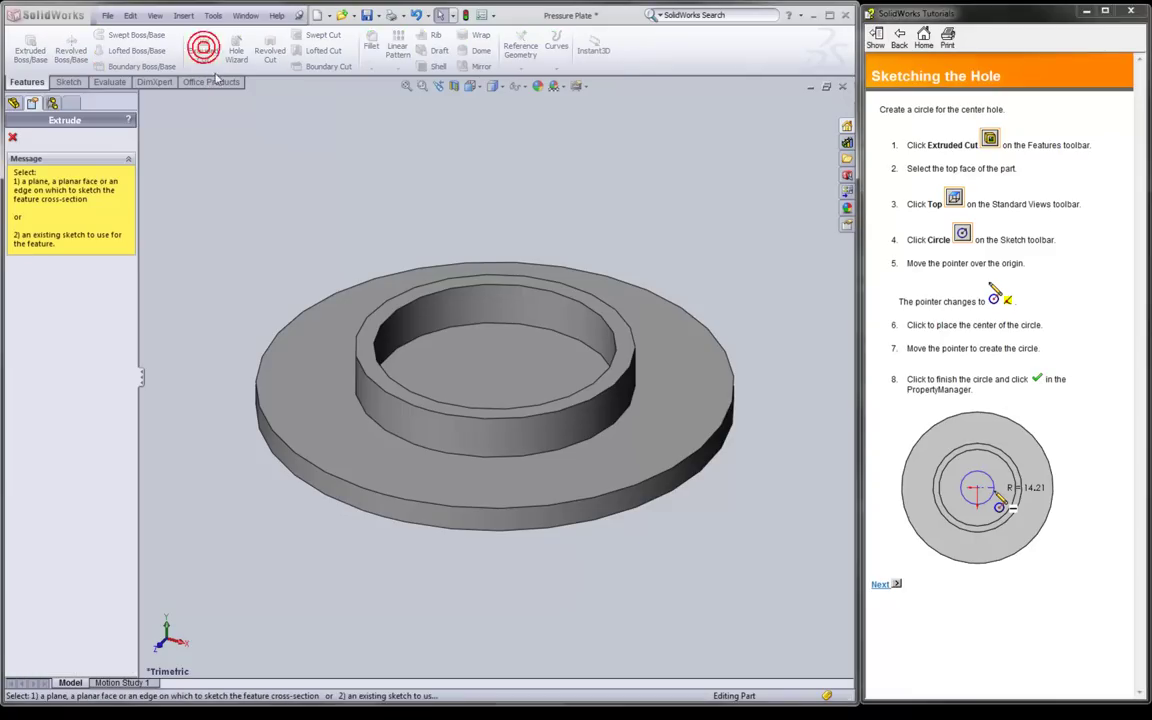
left_click(315, 393)
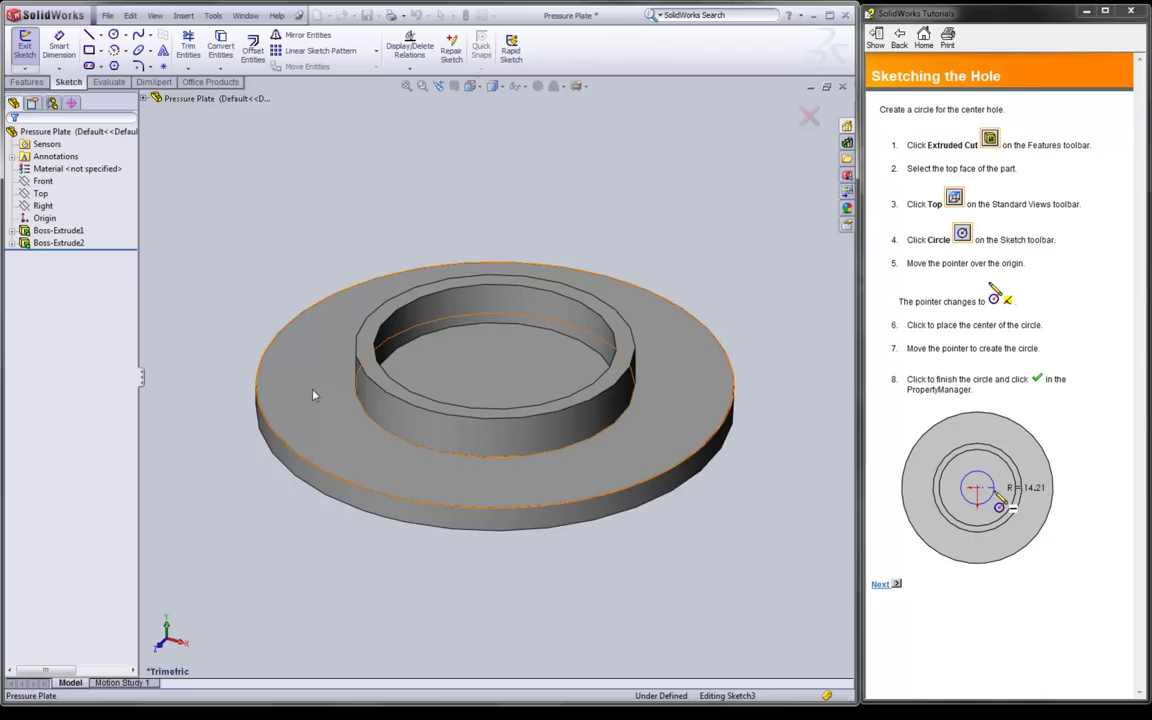
Step: In Top view, sketch a circle of radius about 9.92 centred on the origin
left_click(470, 87)
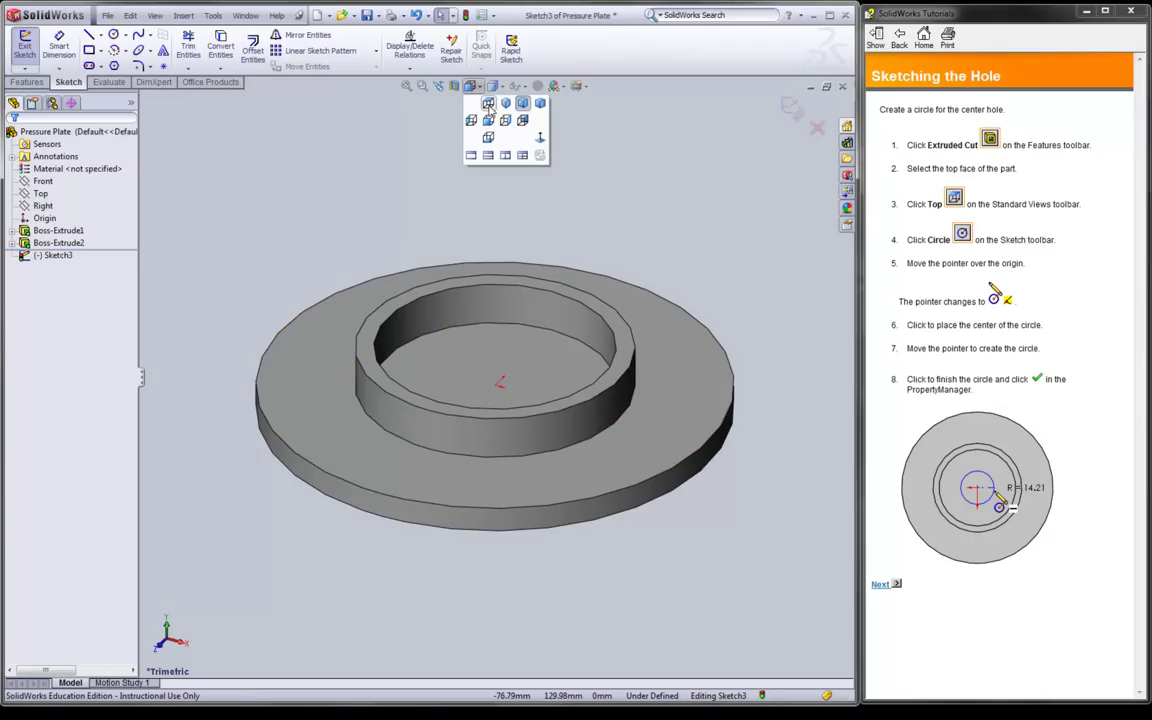
left_click(489, 105)
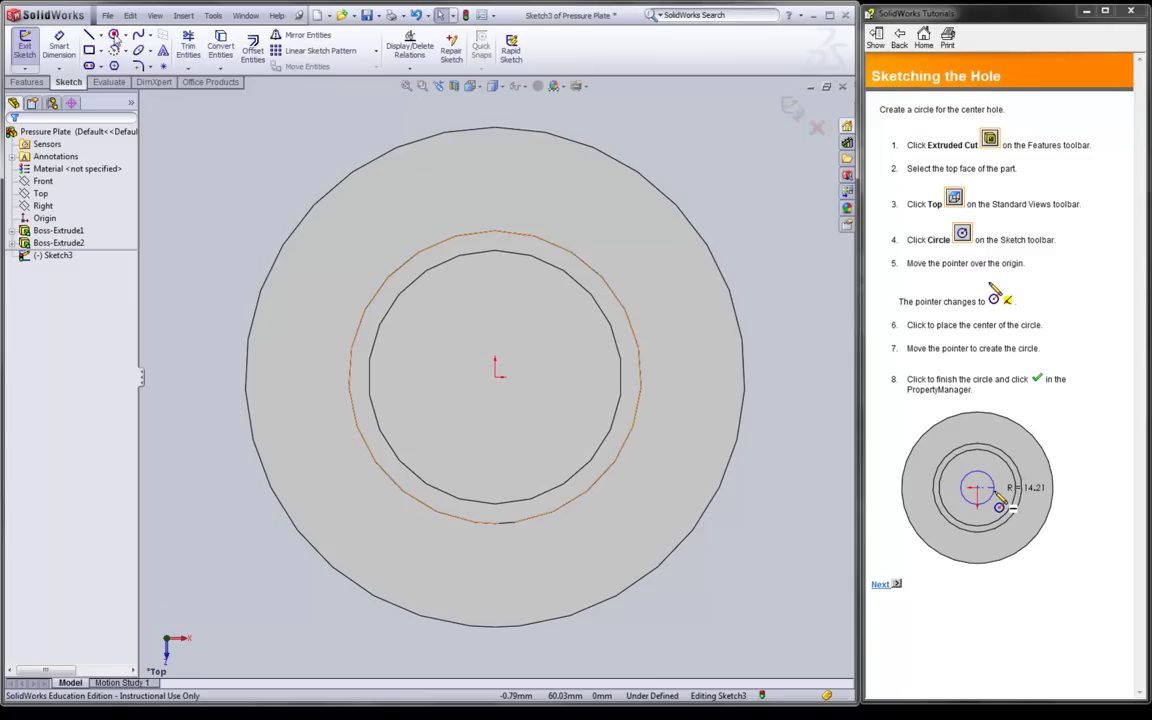
left_click(114, 35)
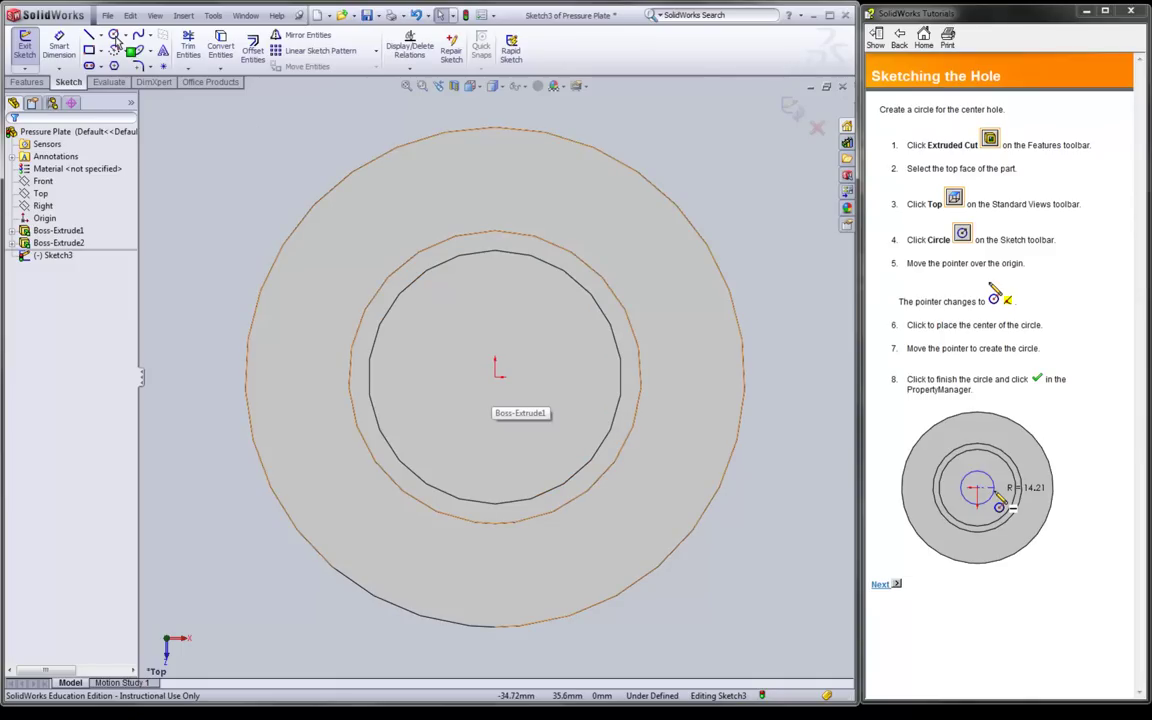
left_click(115, 36)
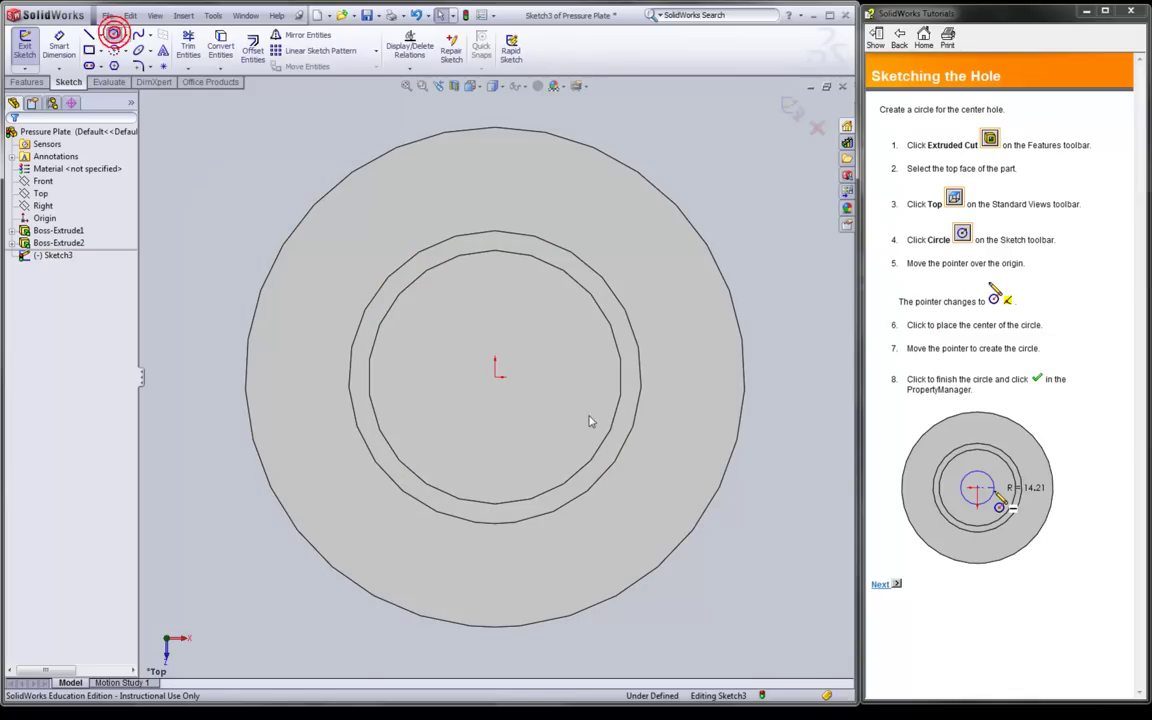
left_click(495, 379)
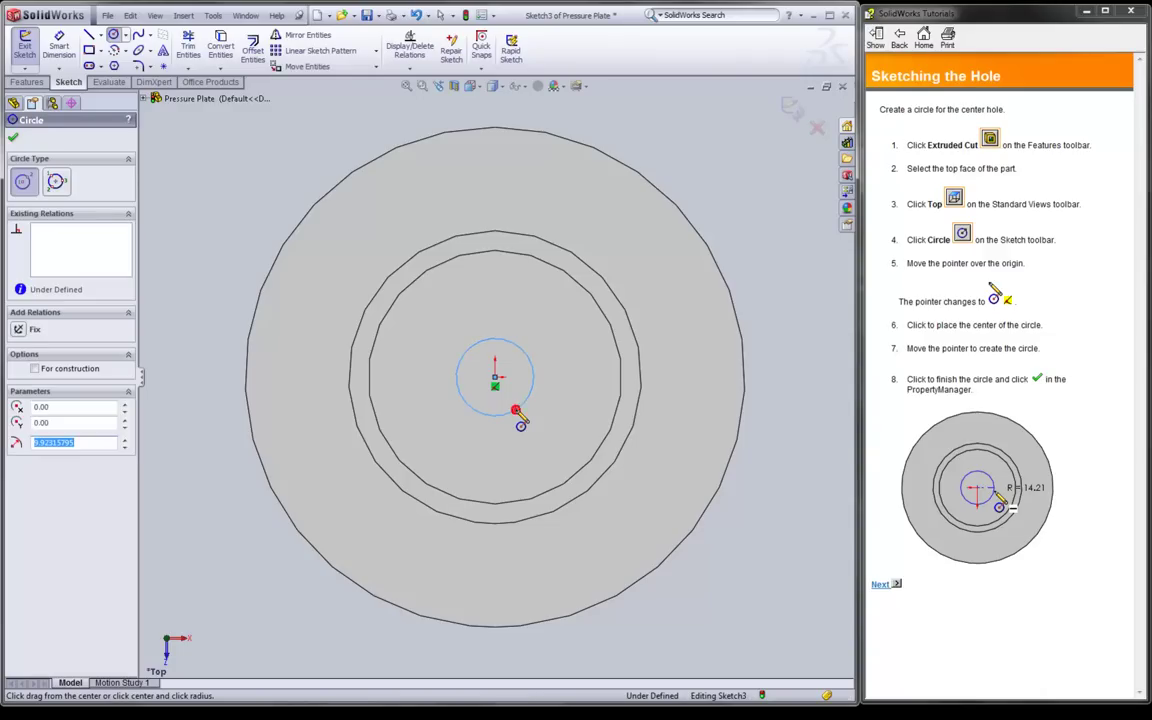
left_click(516, 408)
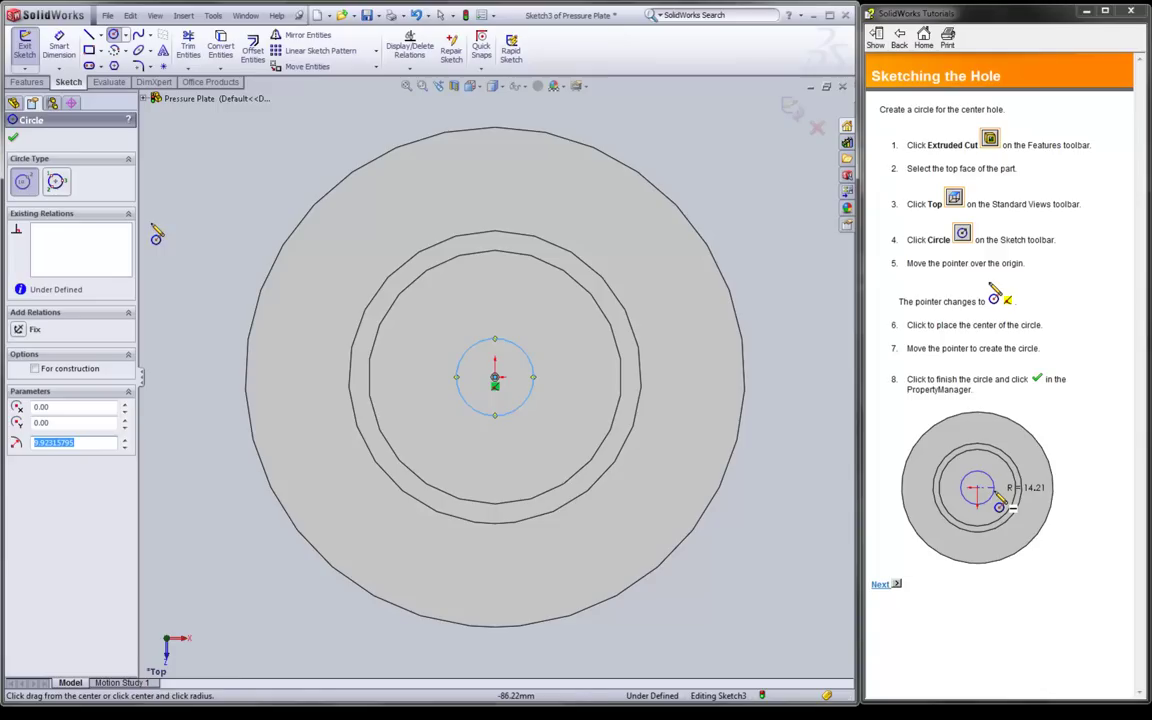
left_click(12, 138)
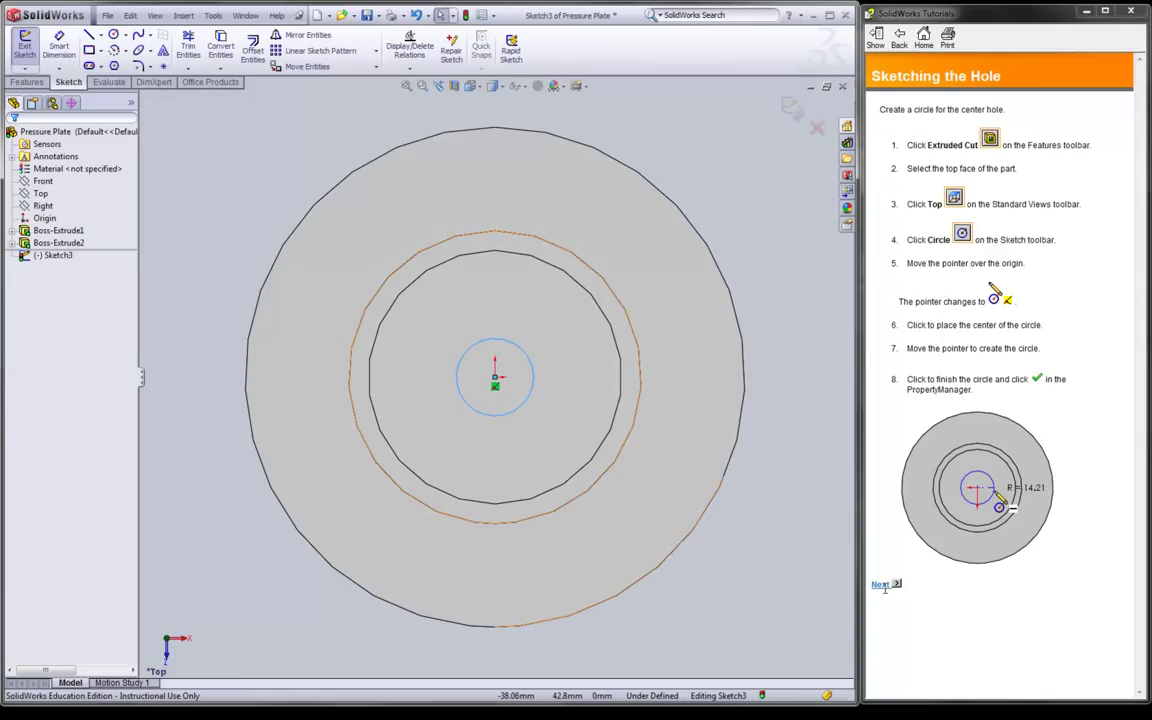
left_click(881, 585)
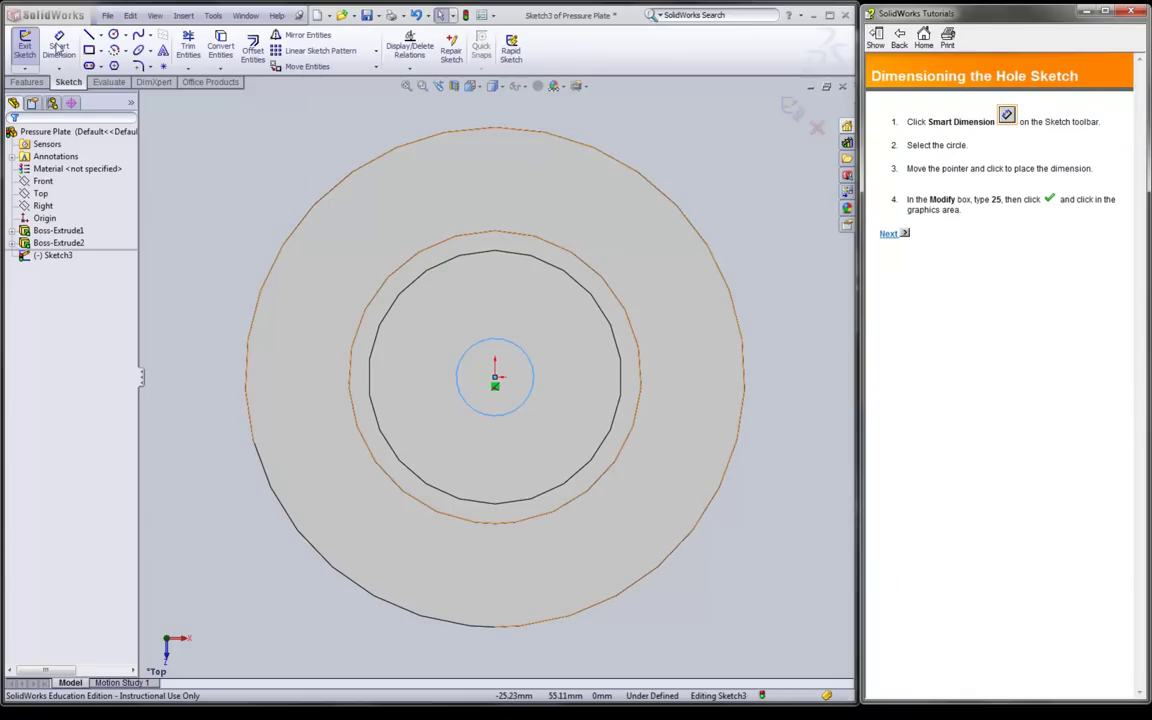
Step: Dimension the centre-hole circle to Ø25, fully defining Sketch3
left_click(60, 47)
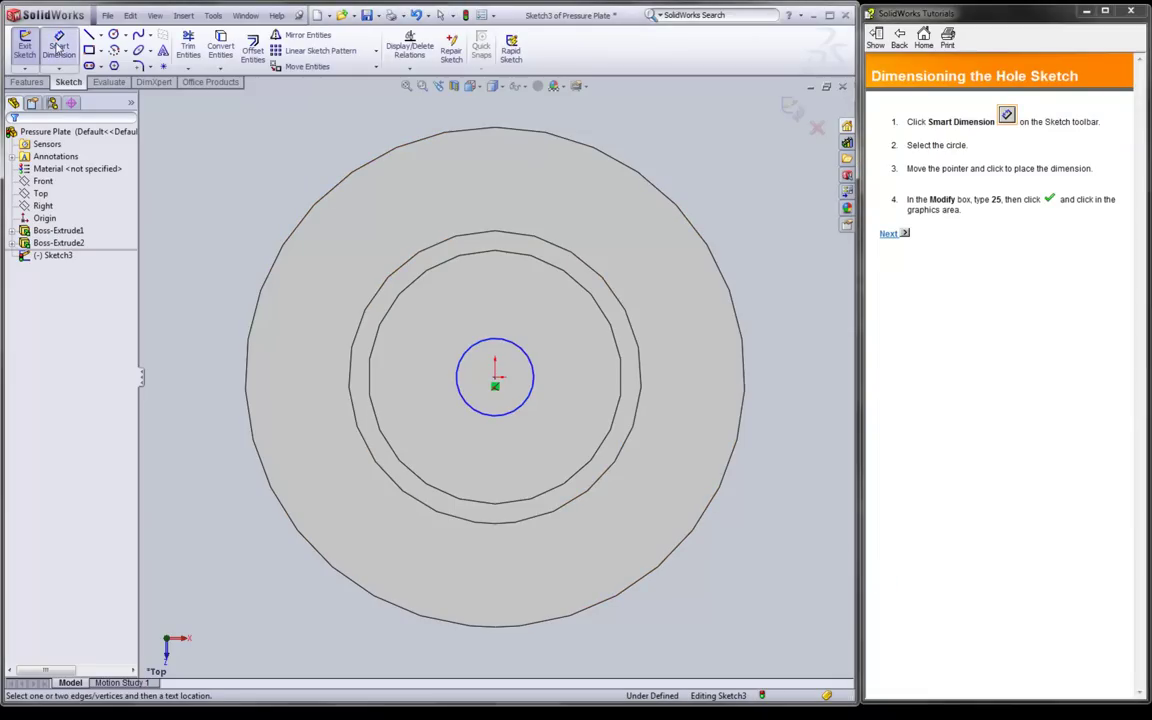
left_click(529, 358)
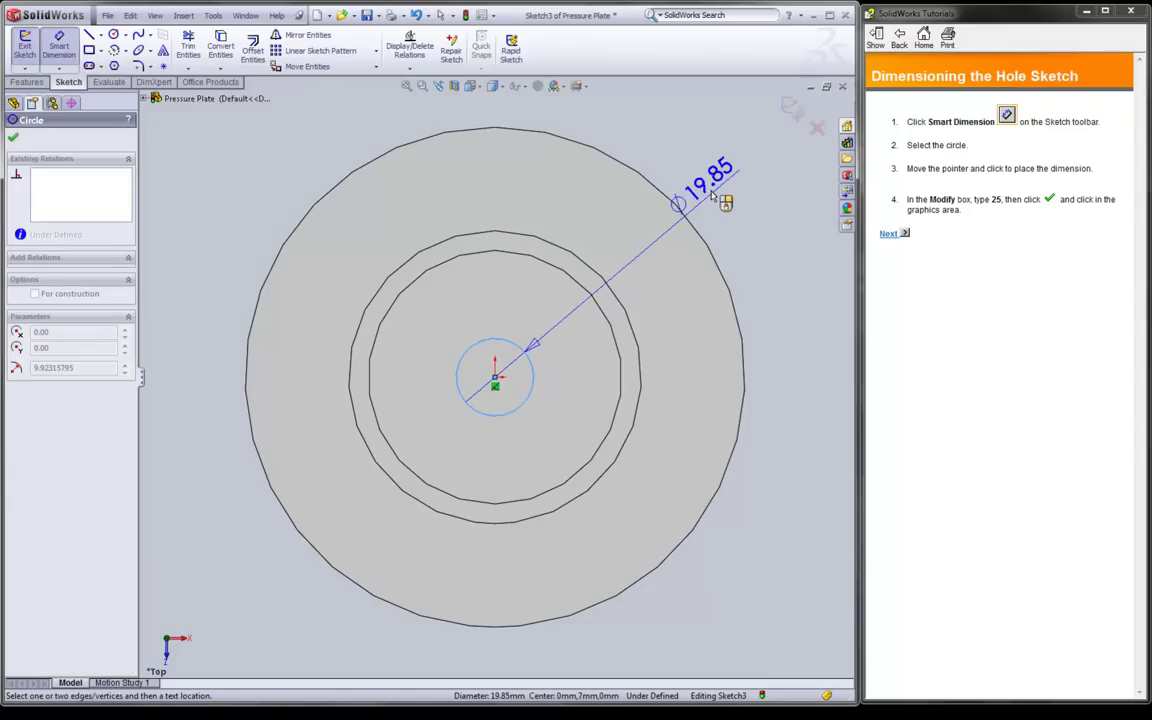
left_click(720, 195)
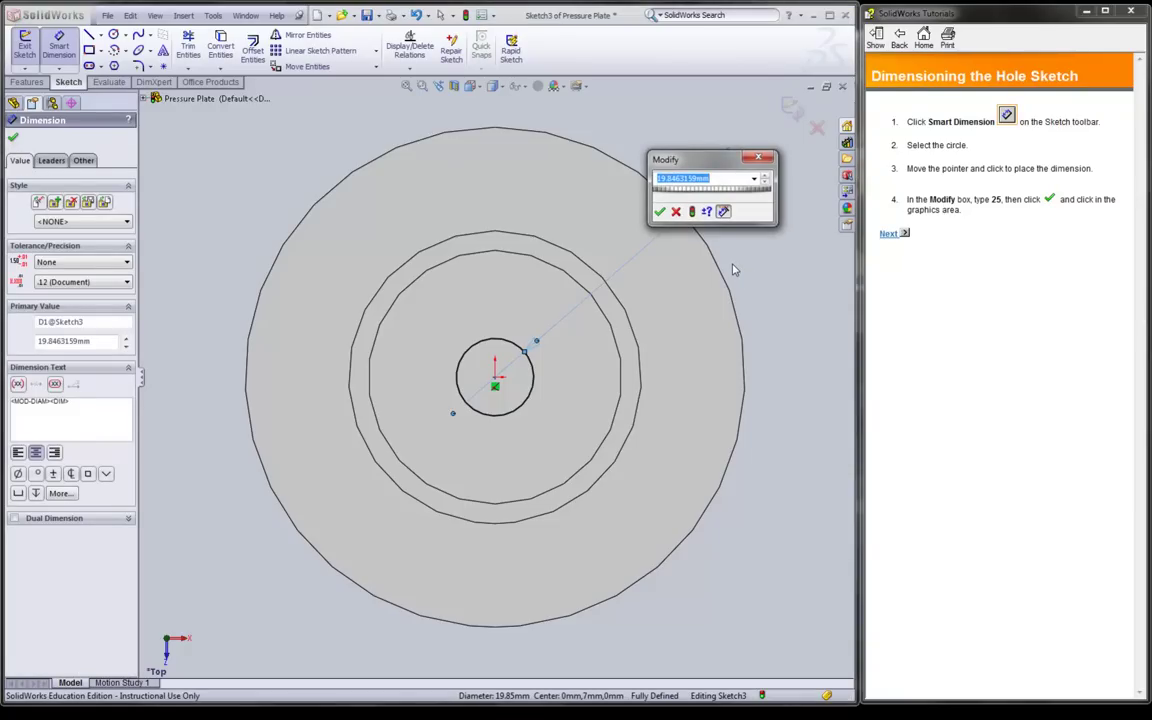
type("25")
key("Return")
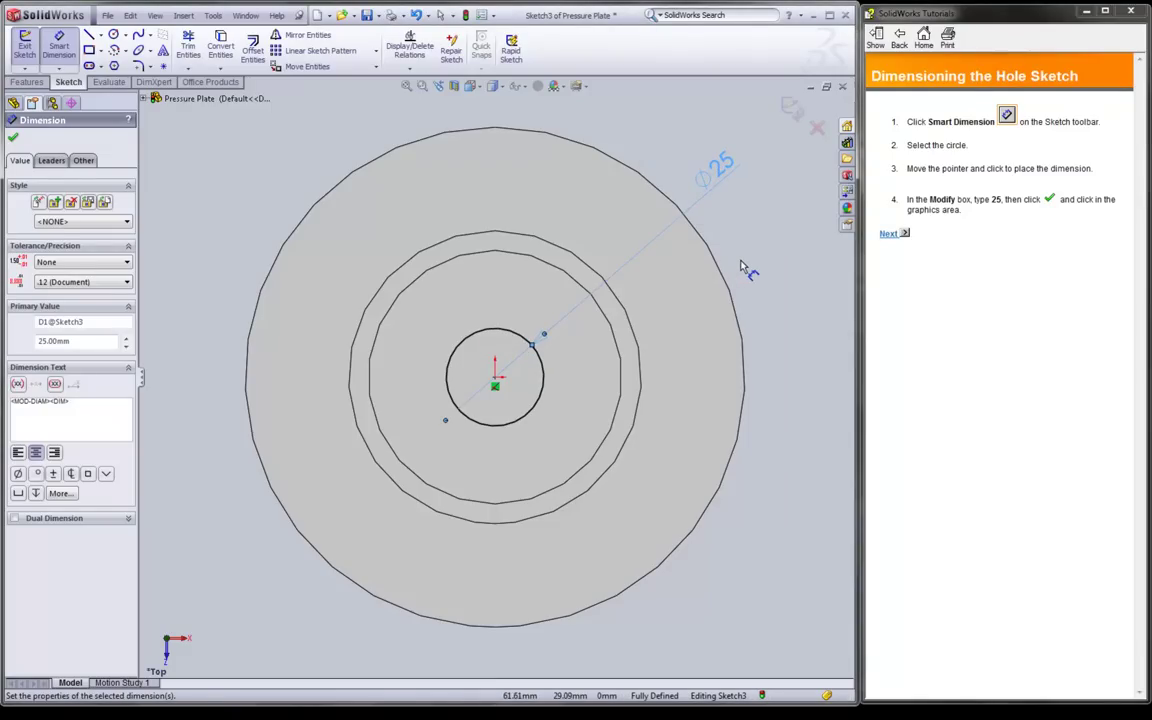
left_click(13, 141)
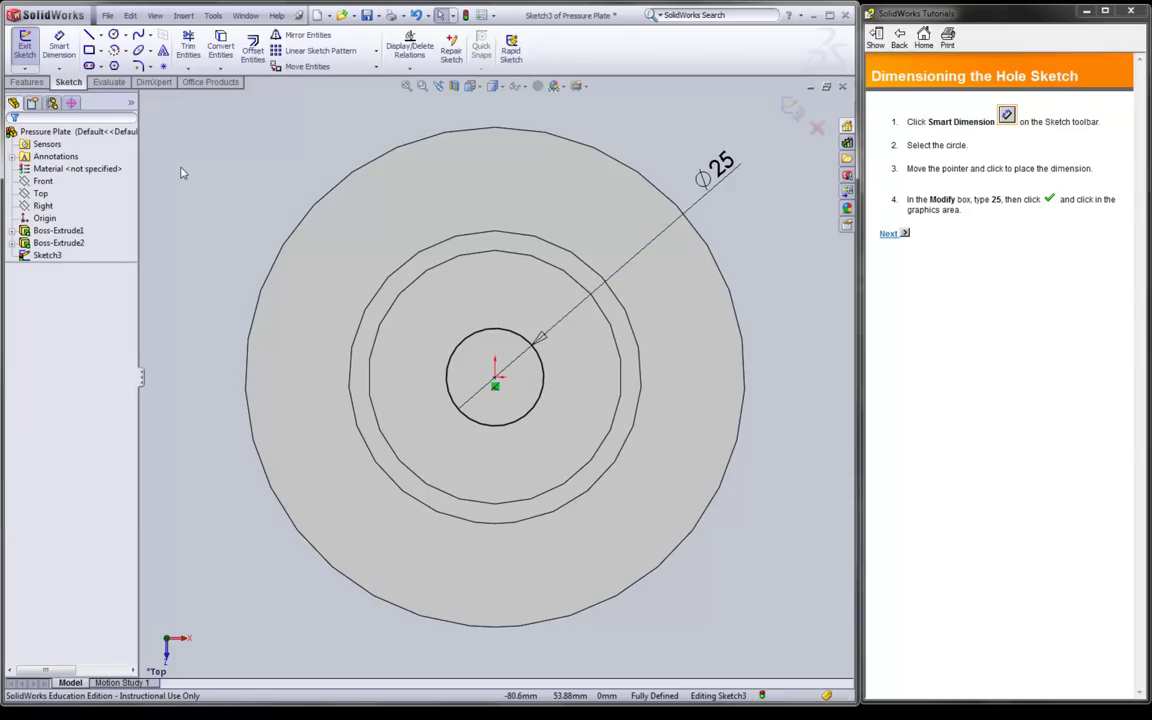
left_click(893, 233)
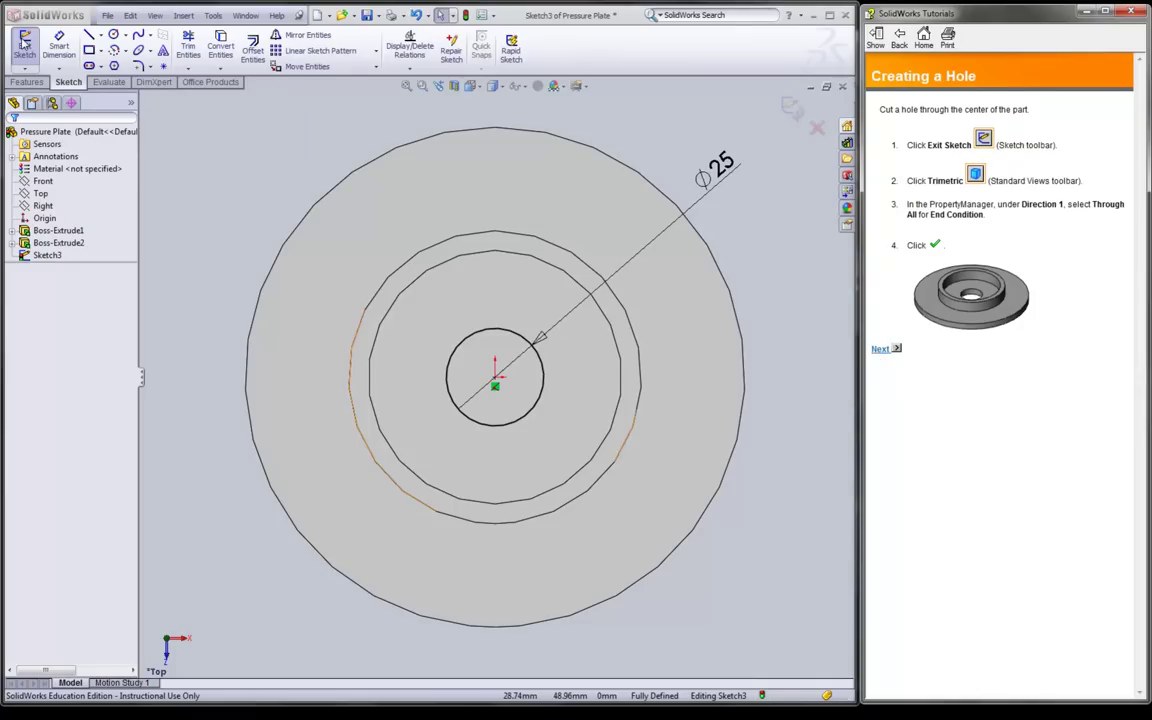
Step: Exit the sketch and set the cut's end condition to Through All
left_click(24, 42)
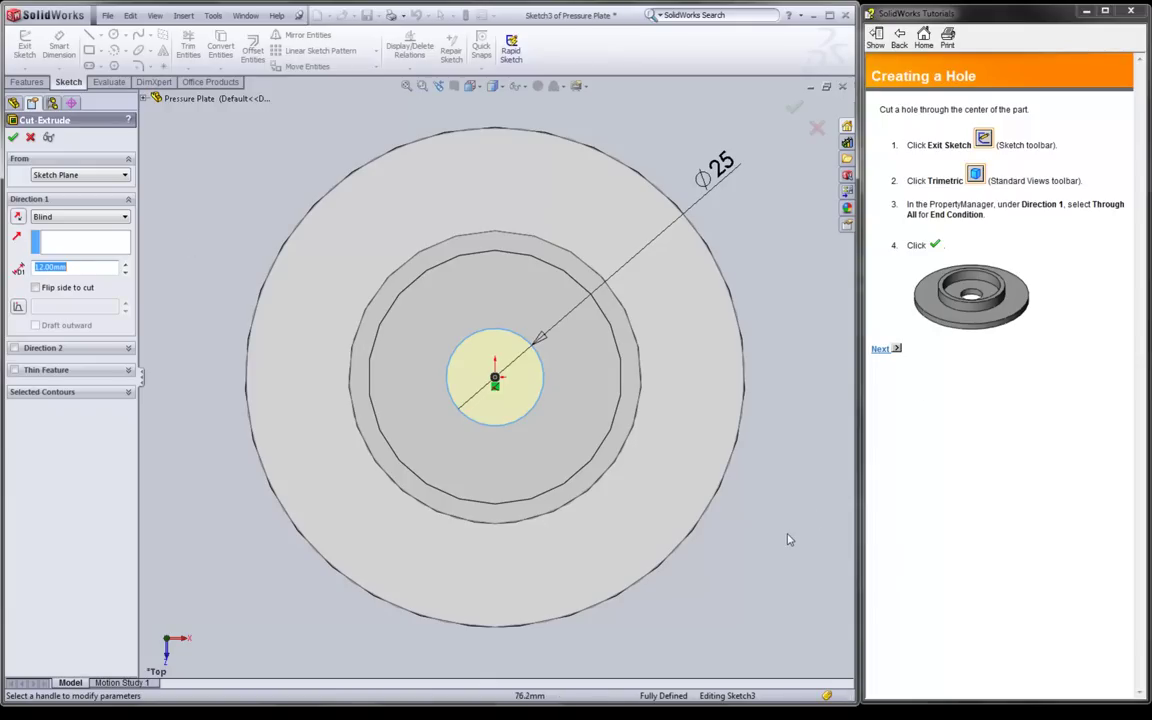
middle_click_drag(748, 515, 608, 379)
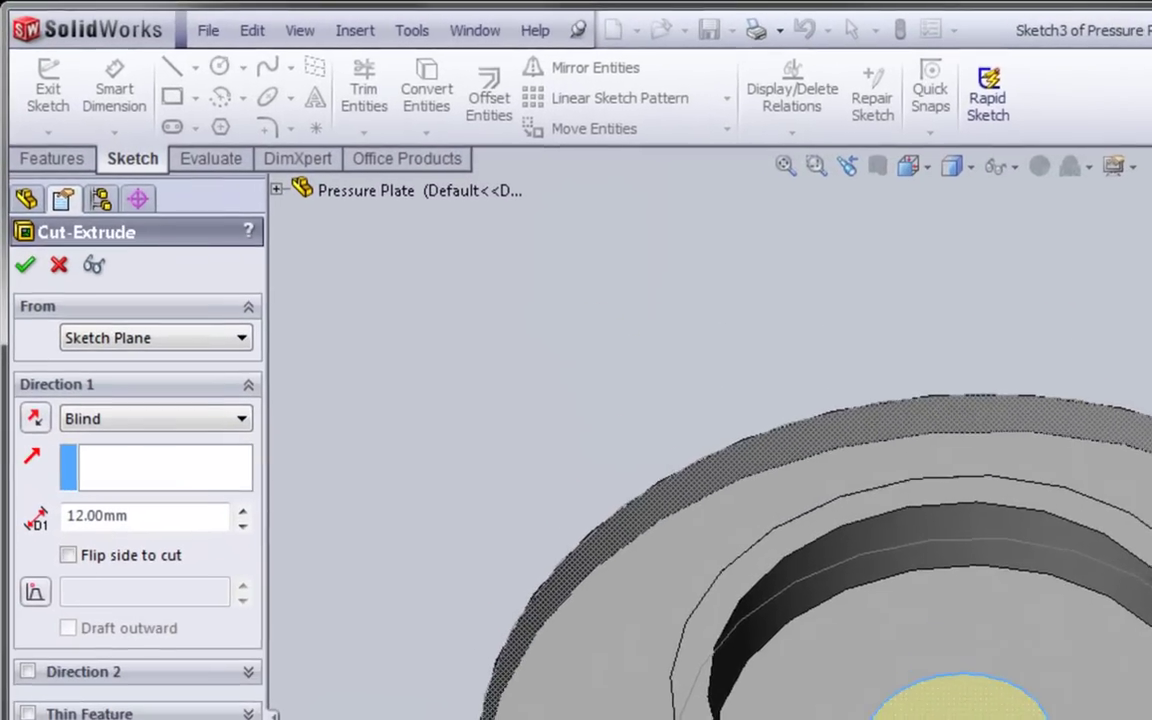
middle_click_drag(850, 460, 882, 537)
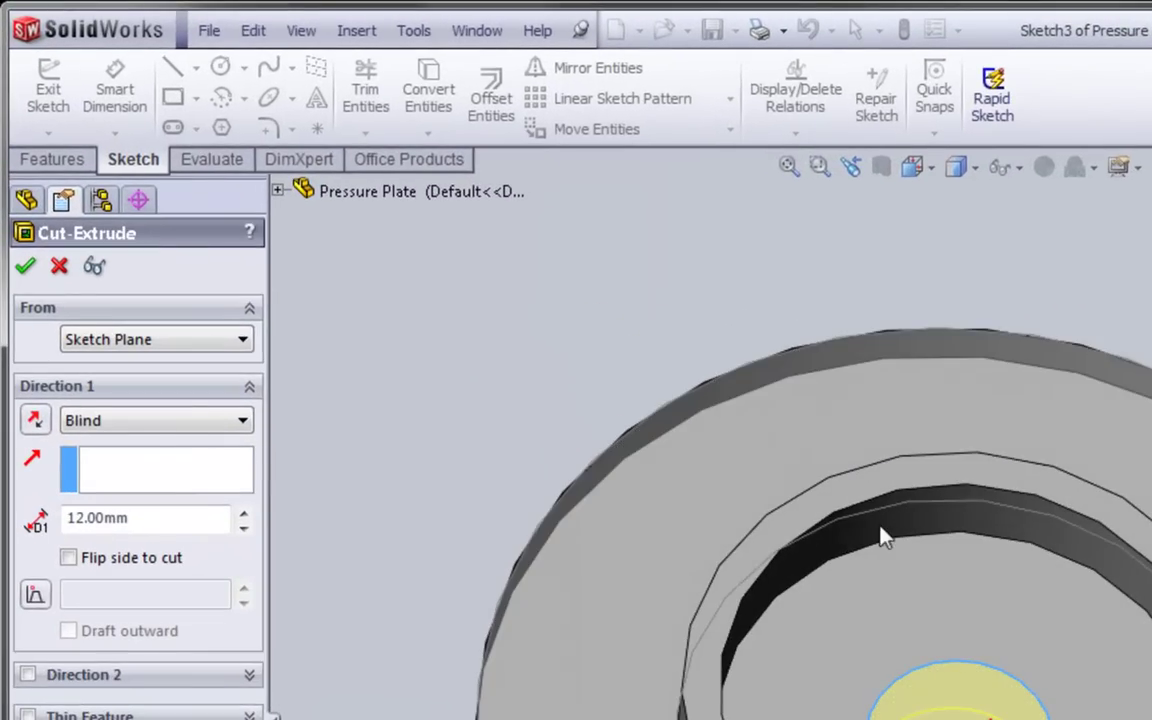
left_click(242, 422)
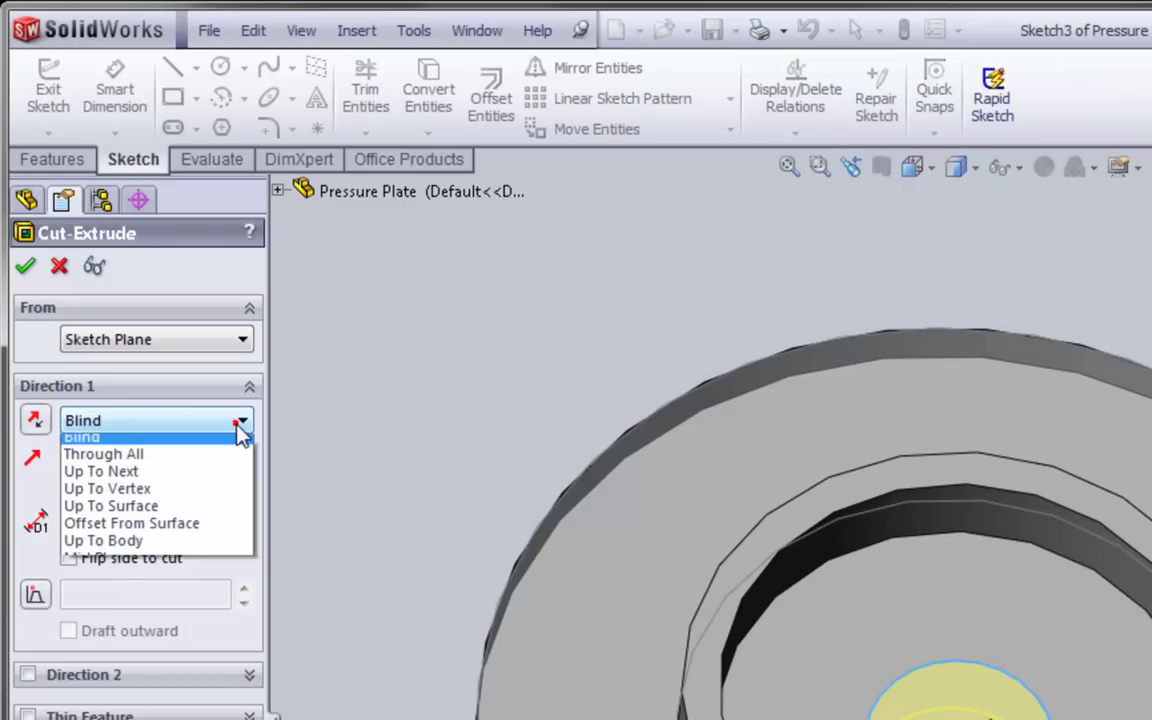
left_click(204, 462)
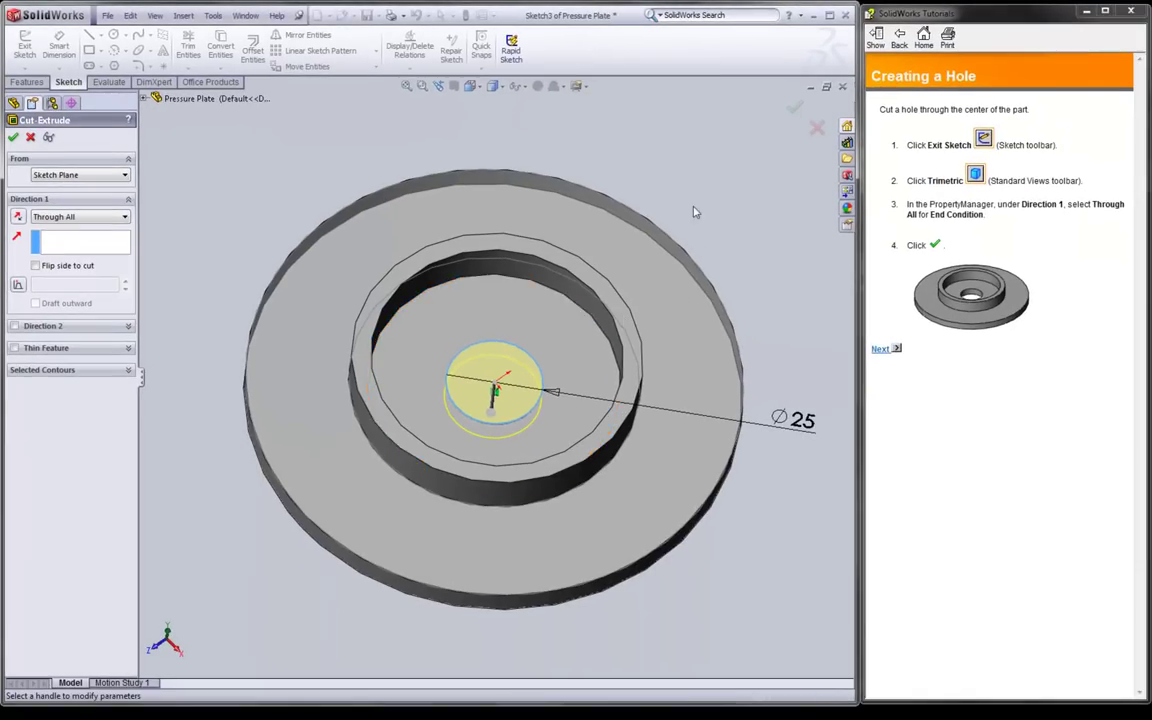
Step: Flip the cut side so only the inner Ø25 circle is removed, checking the preview from several angles
middle_click_drag(615, 270, 873, 223)
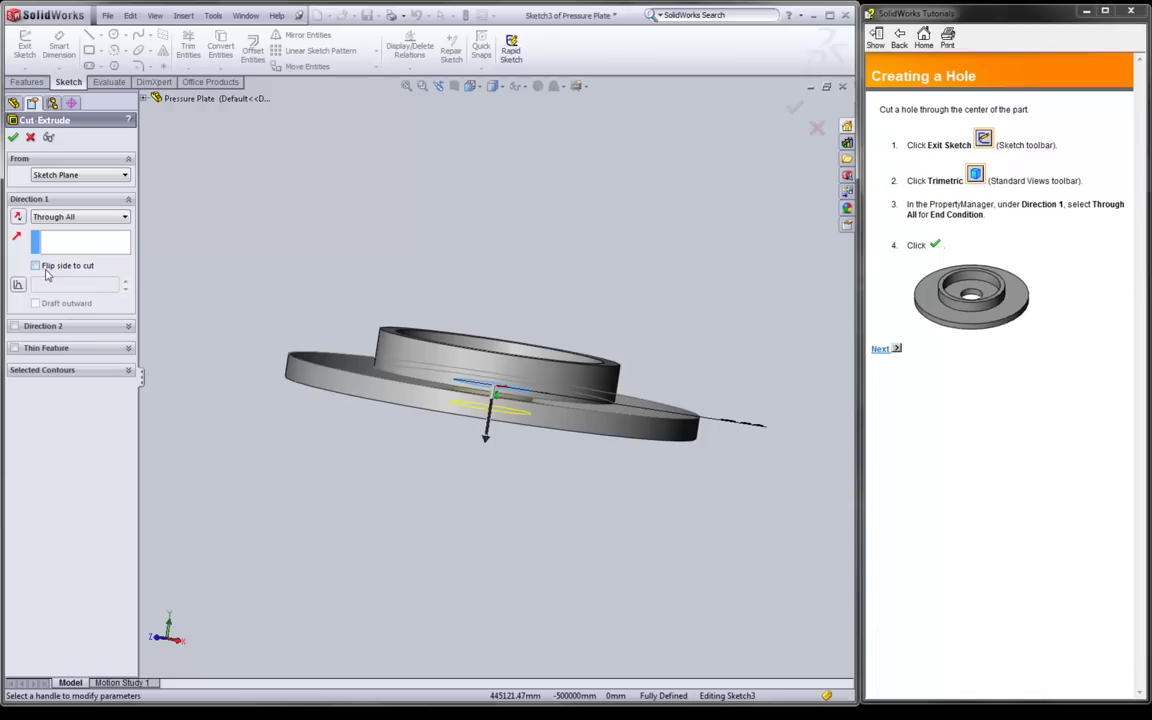
left_click(36, 266)
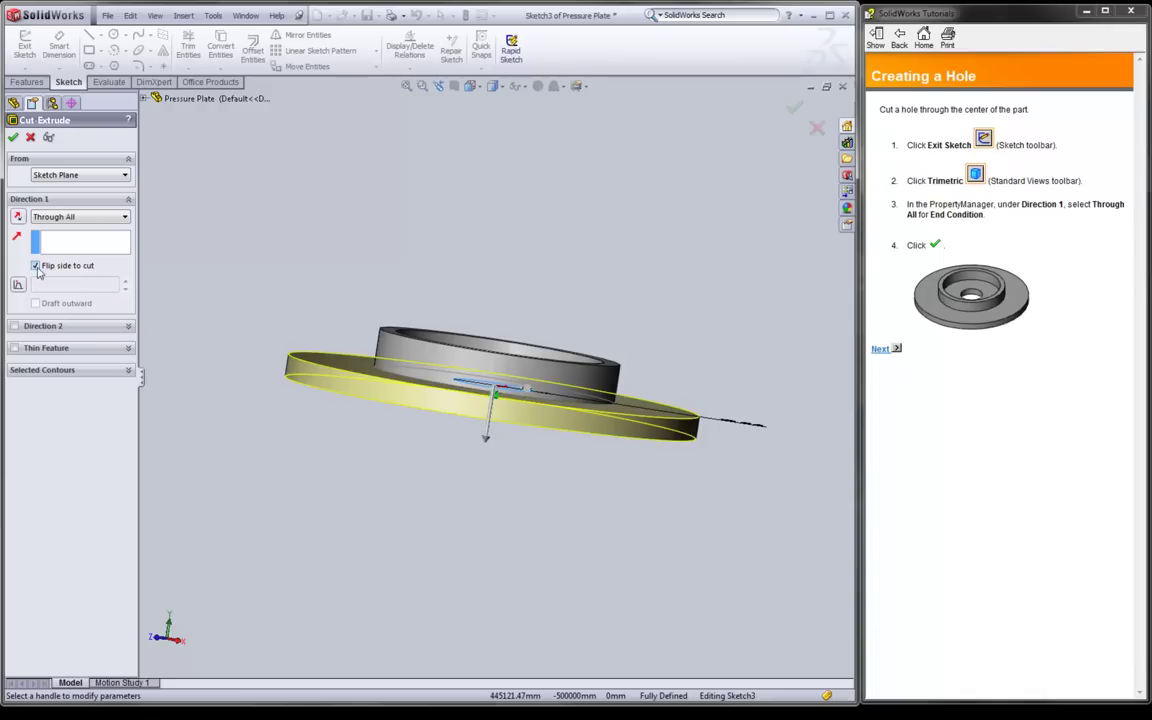
middle_click_drag(551, 345, 610, 362)
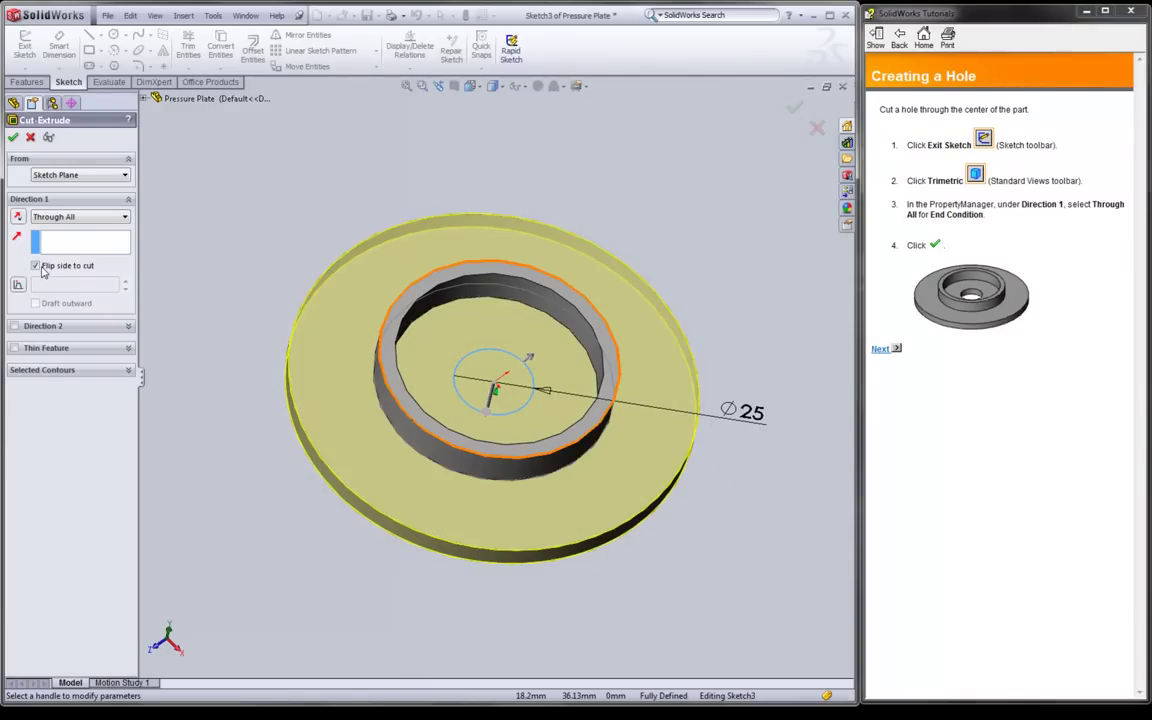
left_click(36, 266)
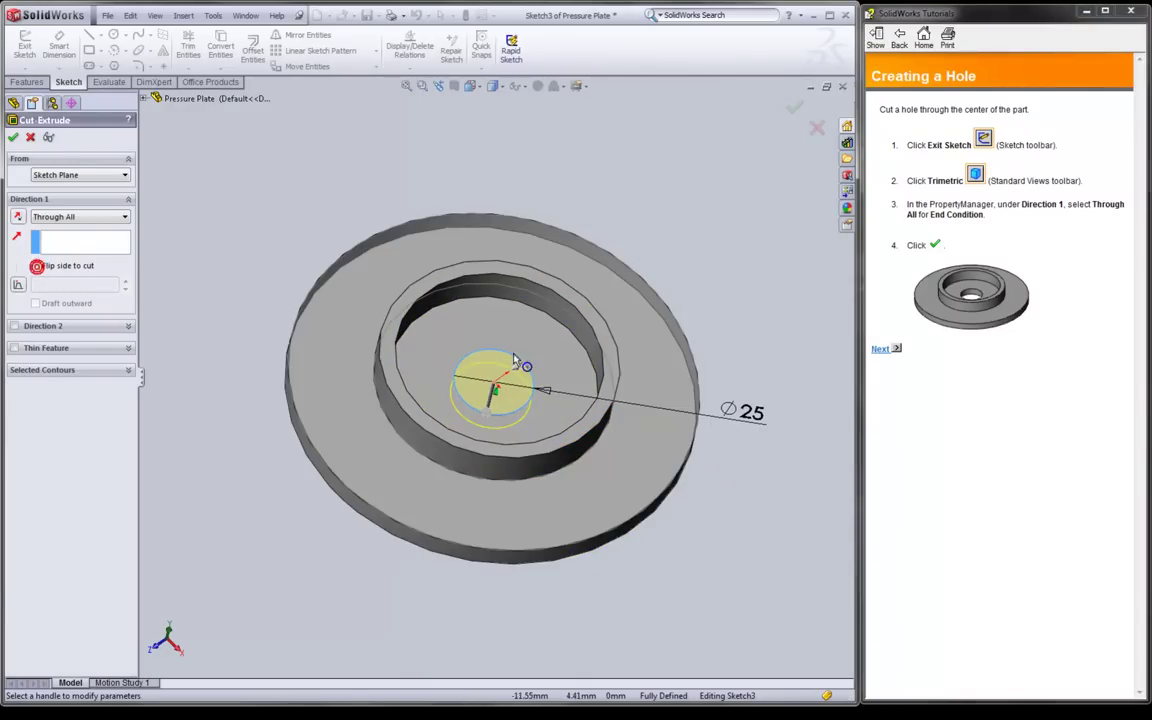
left_click(36, 266)
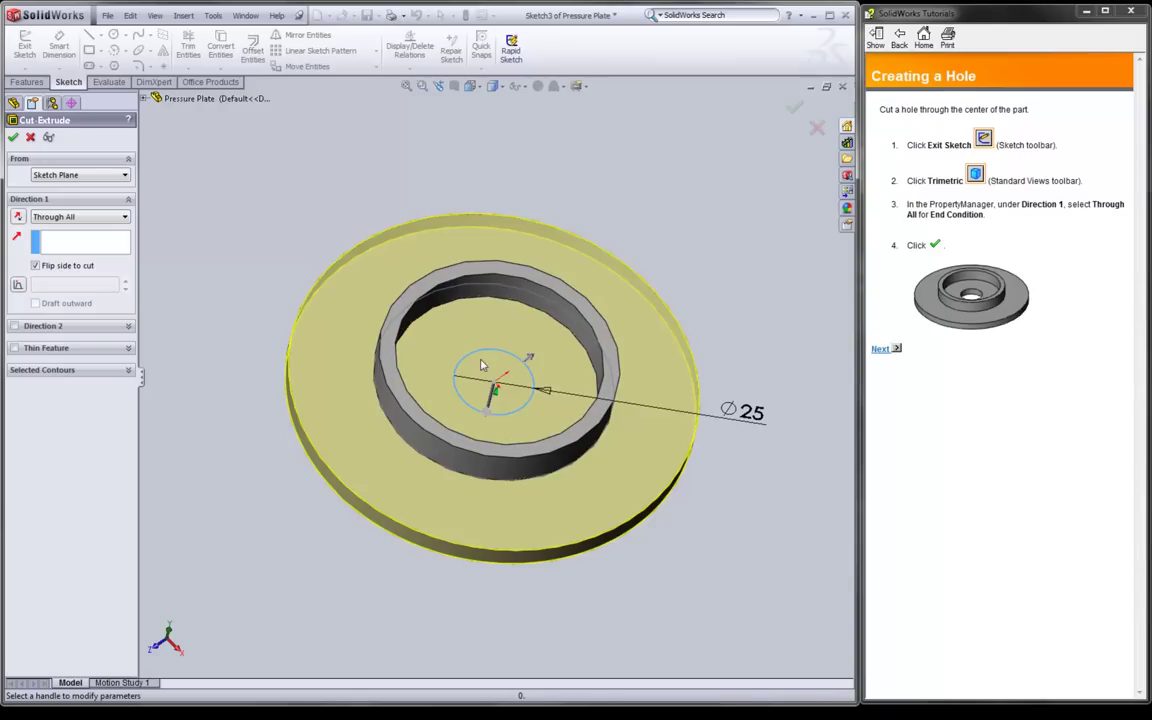
left_click(36, 266)
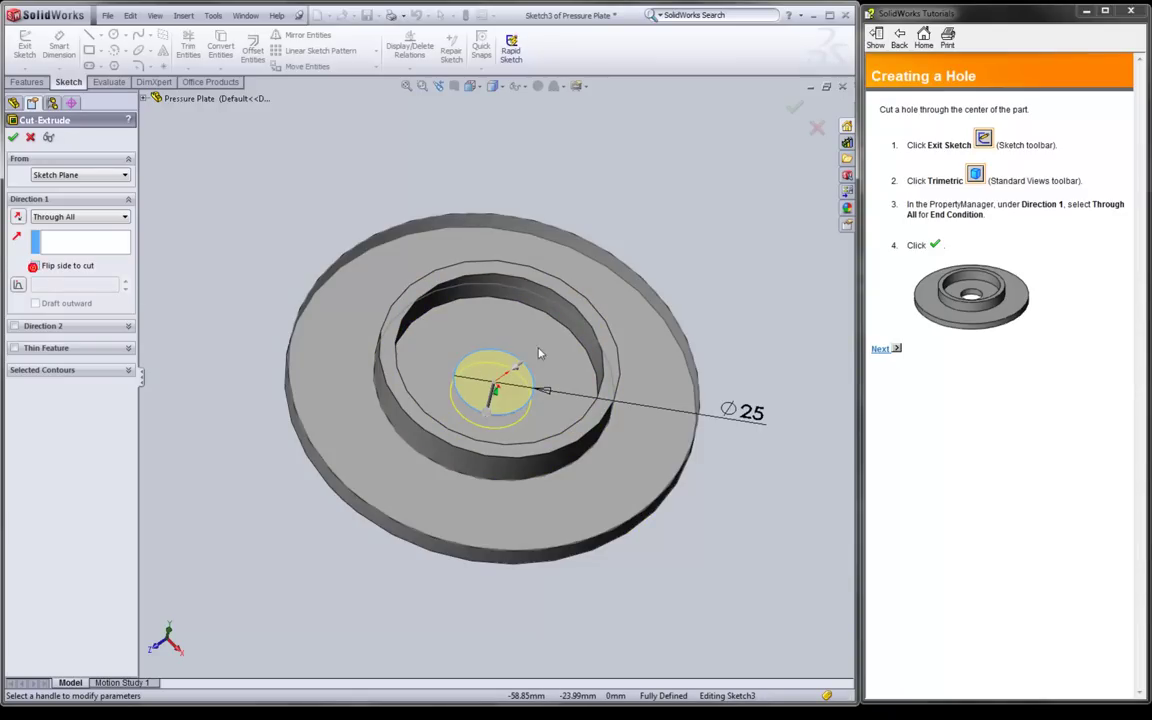
middle_click_drag(560, 535, 502, 400)
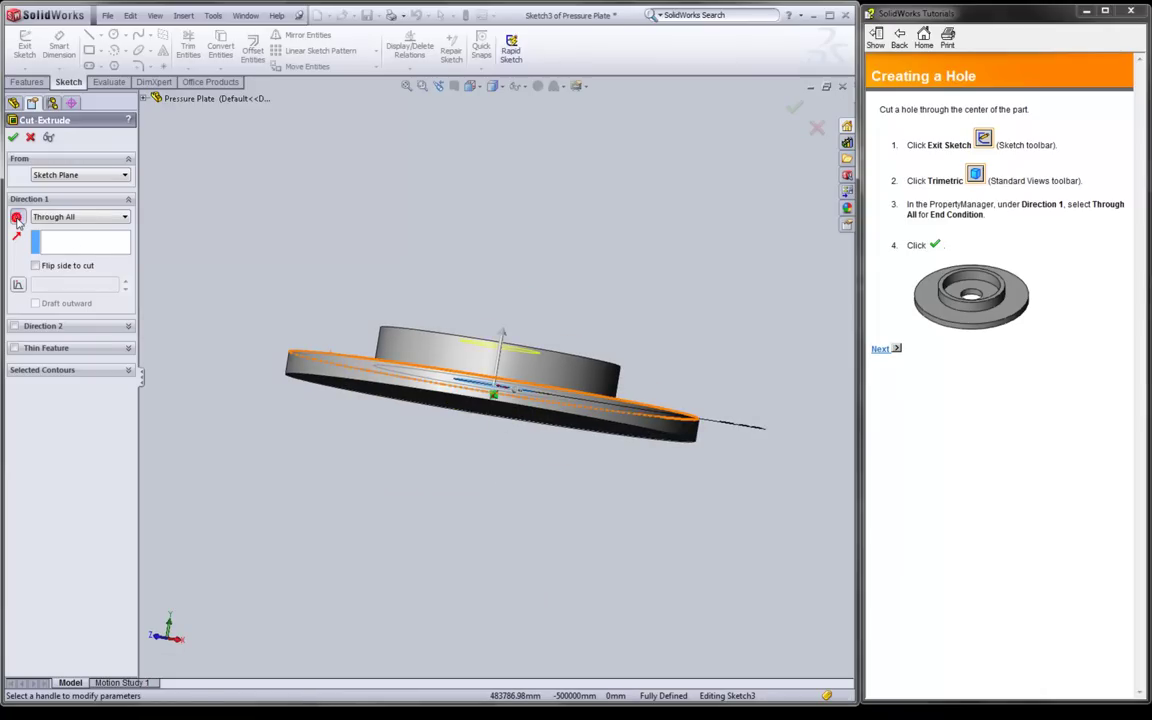
key("ctrl+7")
middle_click_drag(415, 353, 386, 257)
key("ctrl+7")
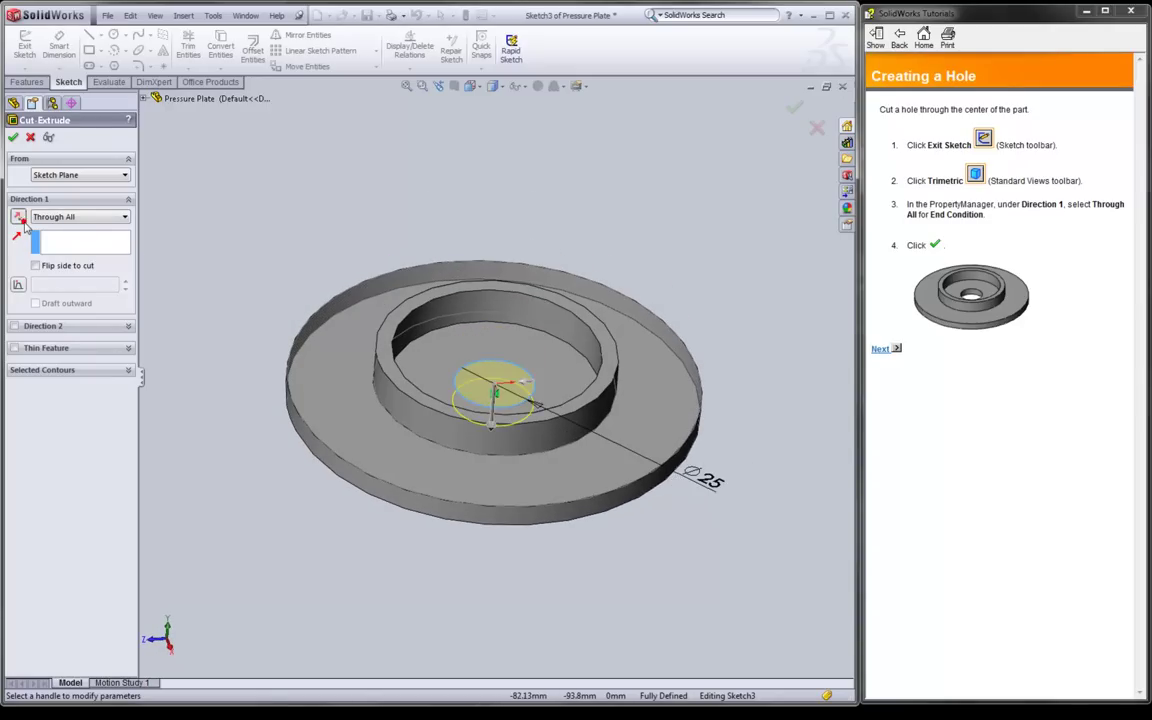
middle_click_drag(283, 239, 329, 242)
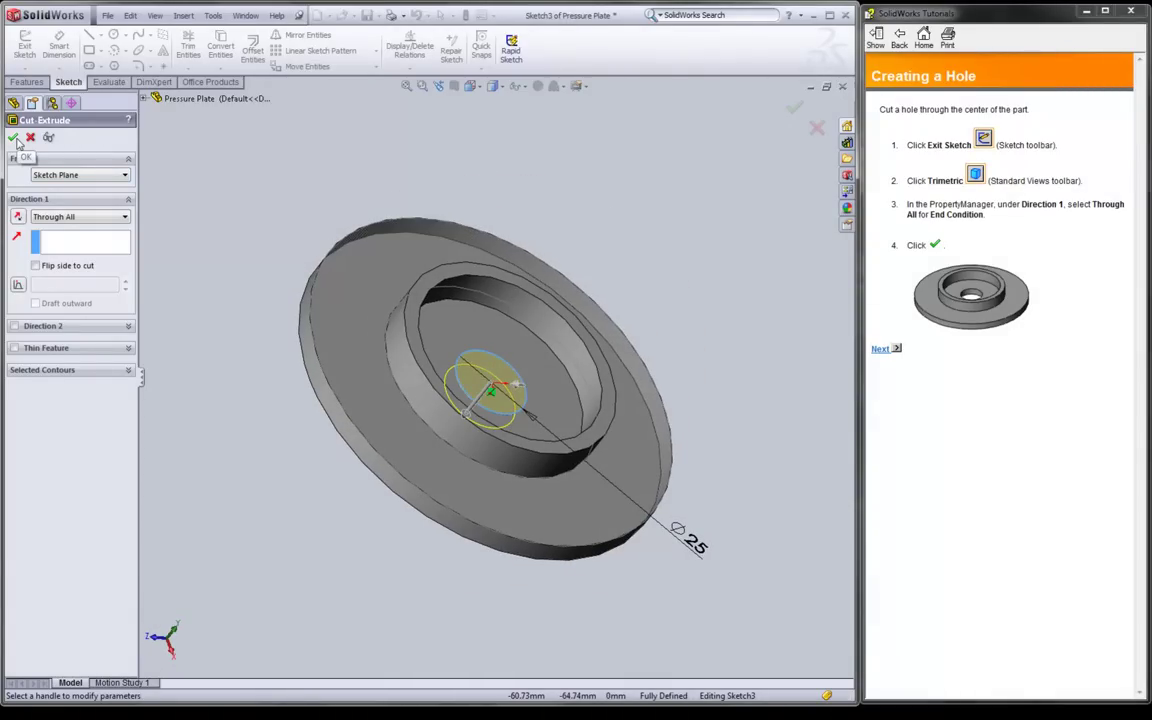
Step: Confirm the Ø25 through-all cut as Cut-Extrude1 and advance the tutorial to the Hole Wizard lesson
left_click(13, 137)
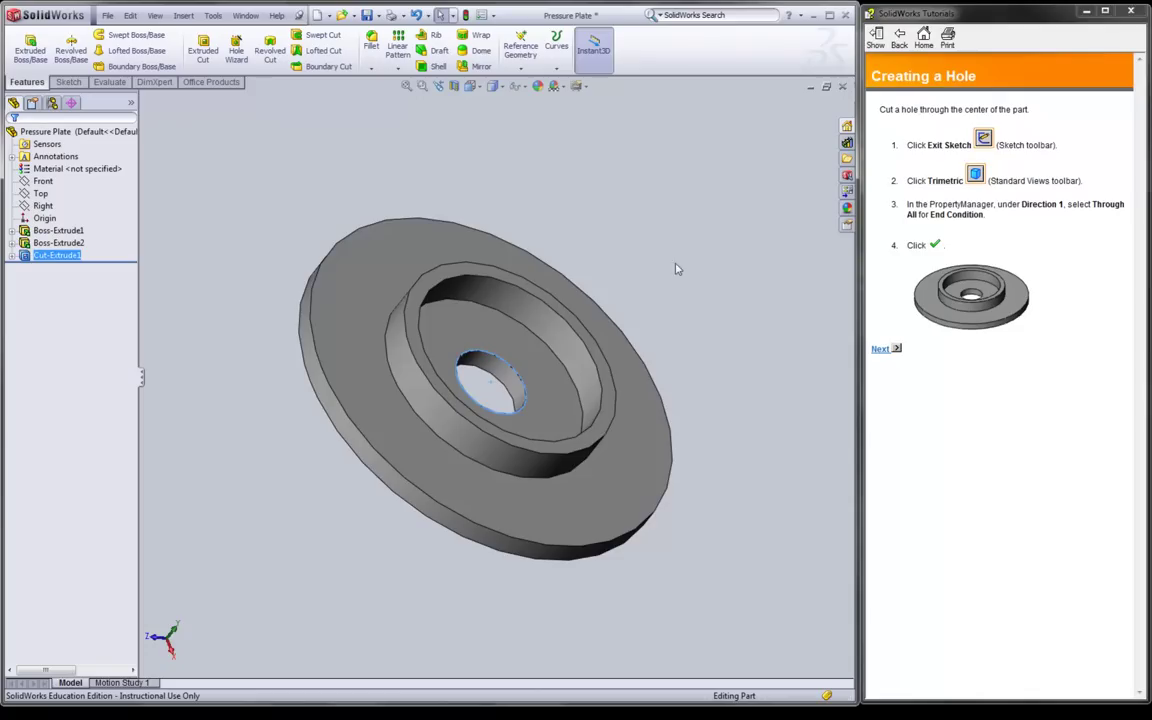
mouse_move(675, 269)
middle_mouse_down()
mouse_move(597, 324)
mouse_move(545, 283)
mouse_move(640, 319)
middle_mouse_up()
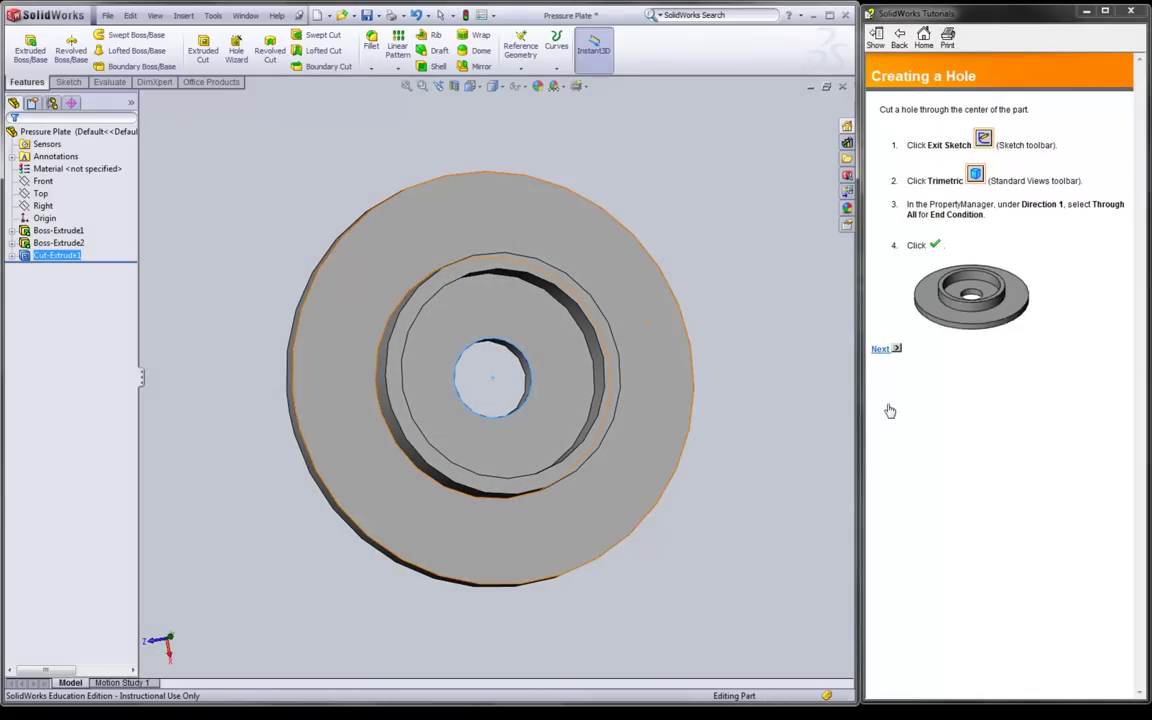
left_click(880, 349)
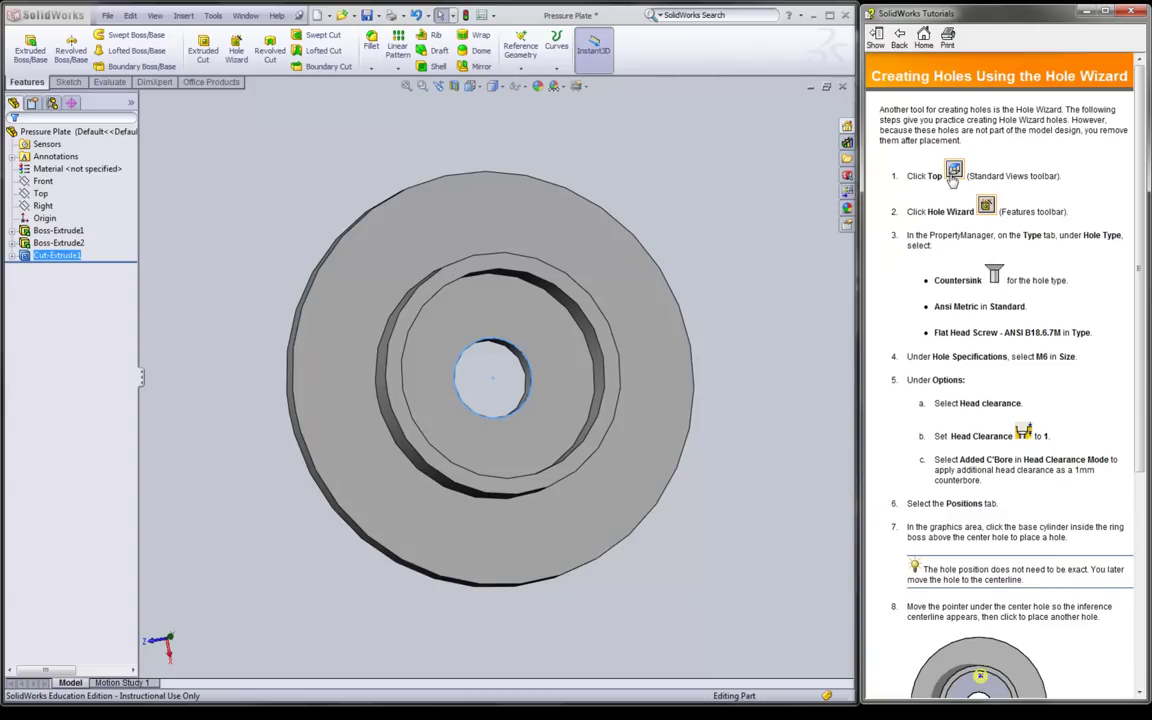
Step: Float the Standard Views toolbar and switch the plate to the Top view
left_click(953, 172)
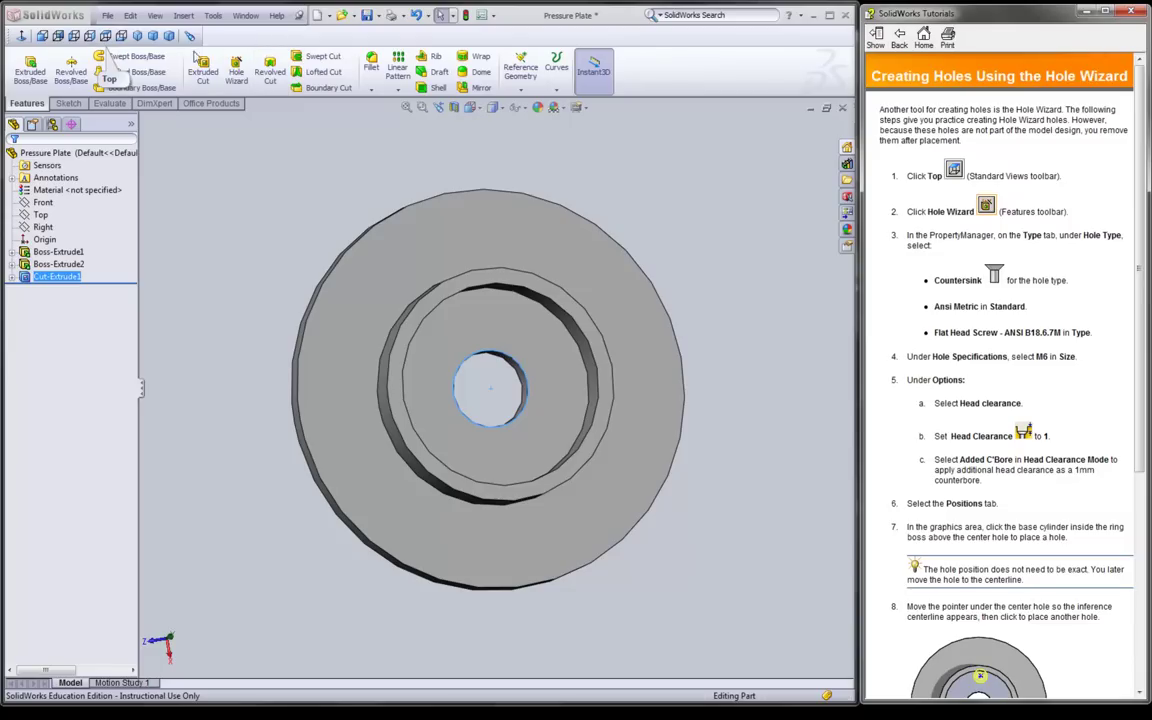
left_click_drag(6, 33, 845, 104)
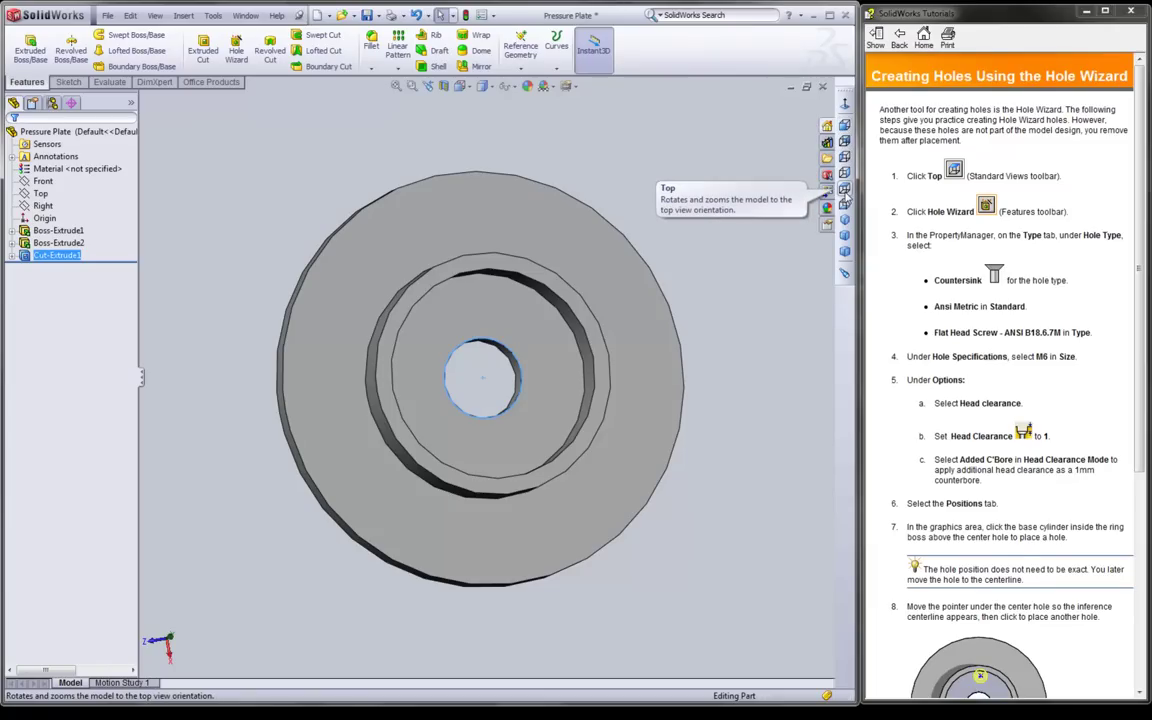
left_click(844, 190)
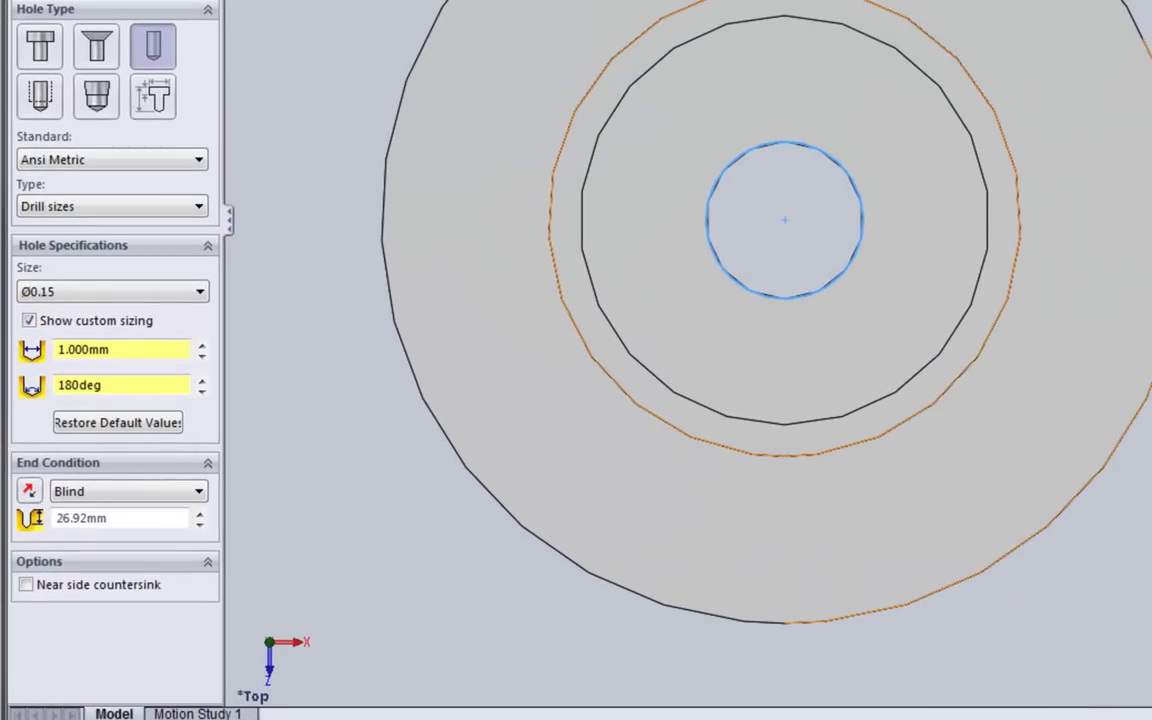
Step: Make the hole an Ansi Metric M6 countersink for Flat Head Screw - ANSI B18.6.7M
left_click(108, 58)
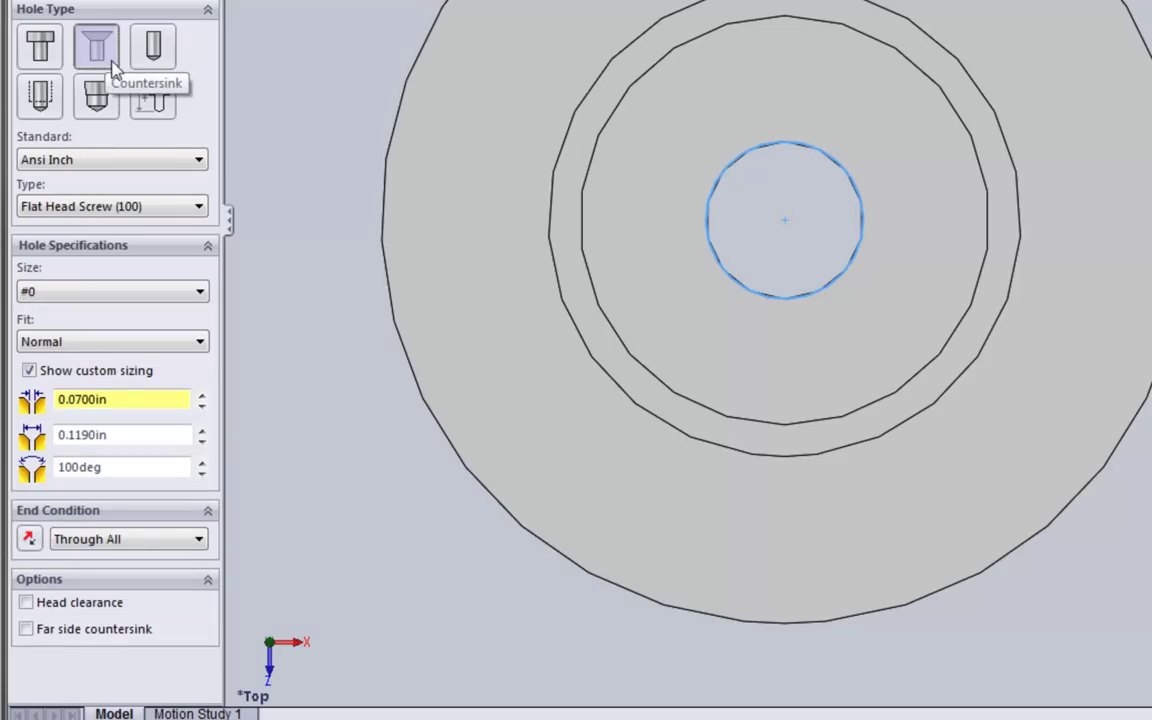
left_click(195, 162)
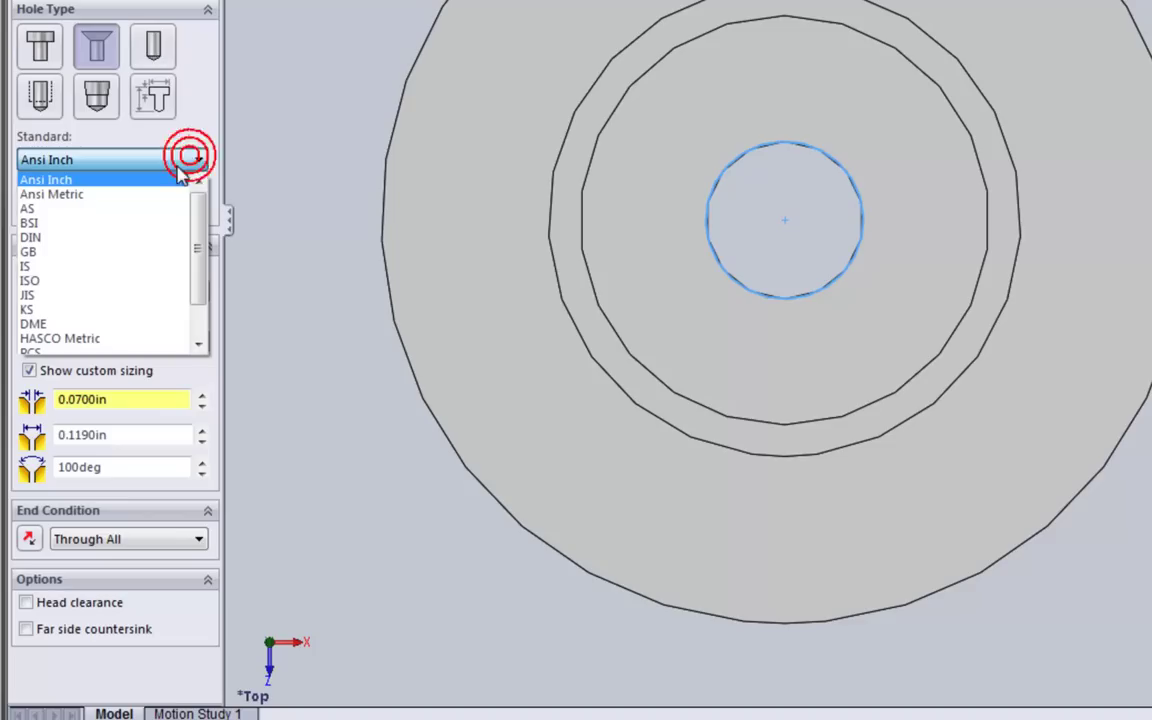
left_click(154, 193)
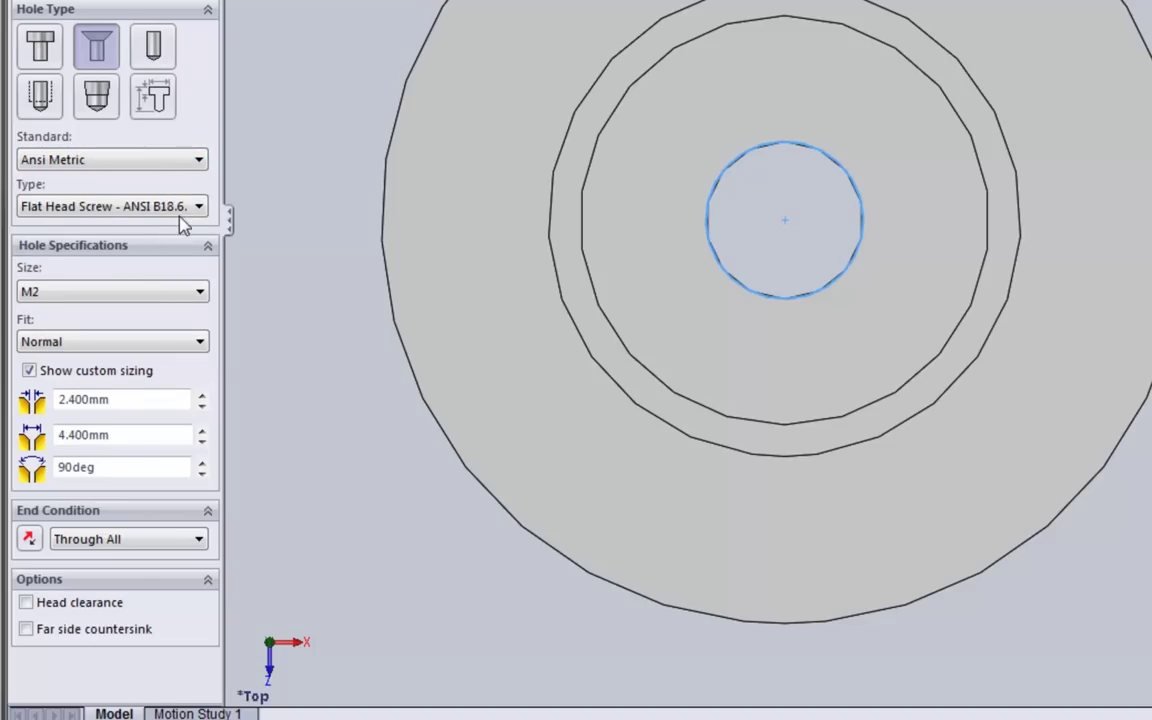
left_click(201, 209)
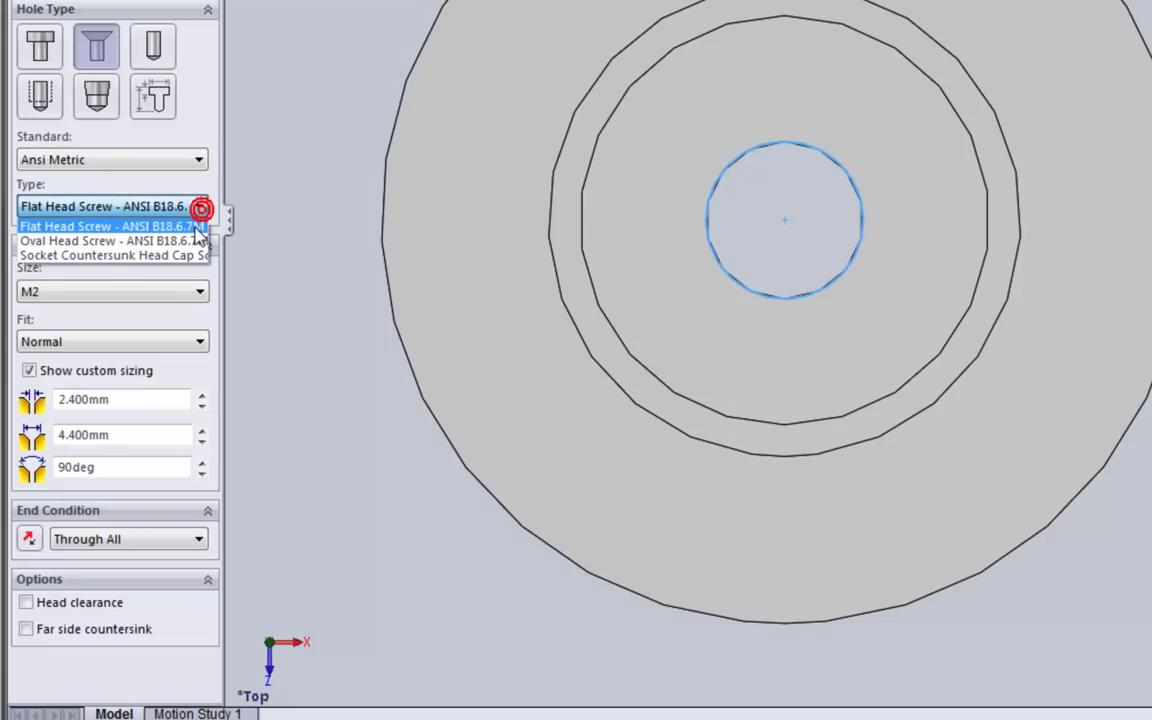
left_click(145, 227)
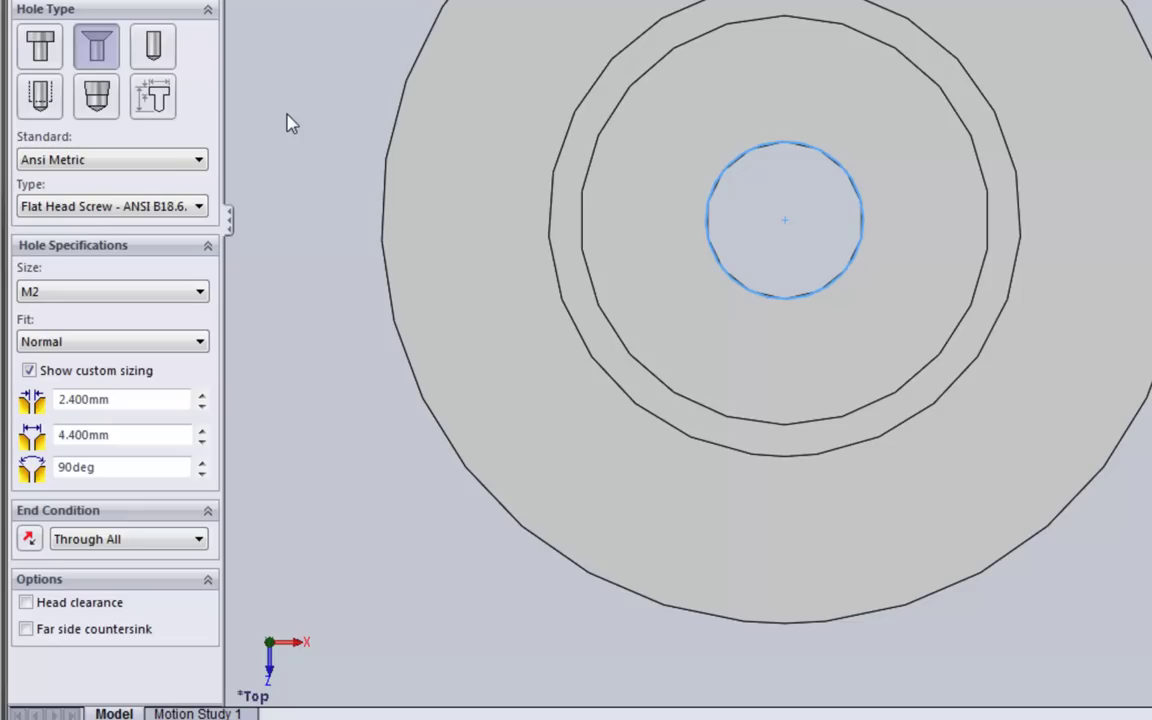
left_click(194, 290)
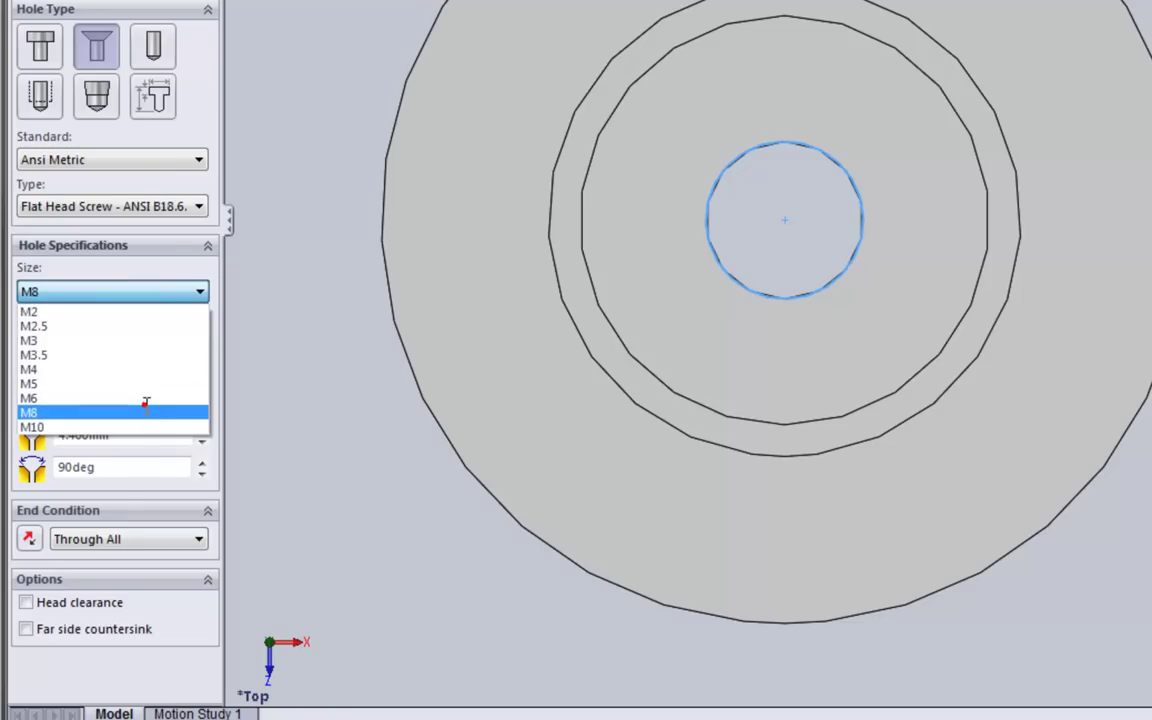
left_click(144, 405)
left_click(150, 290)
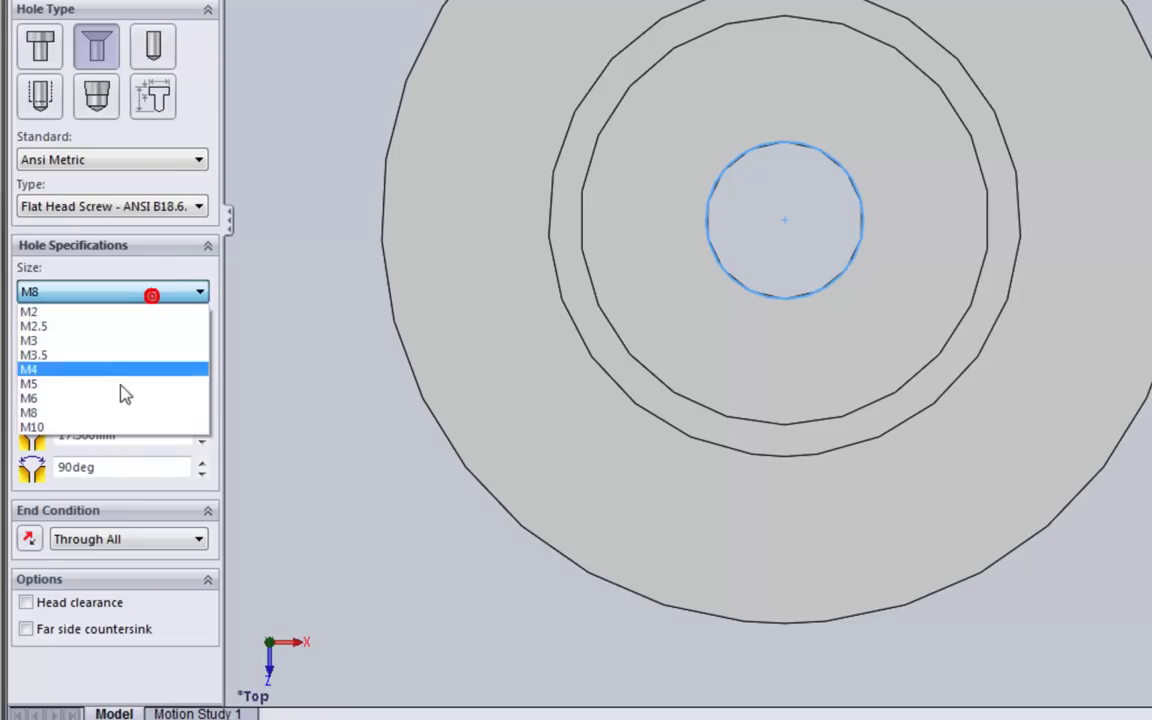
left_click(126, 400)
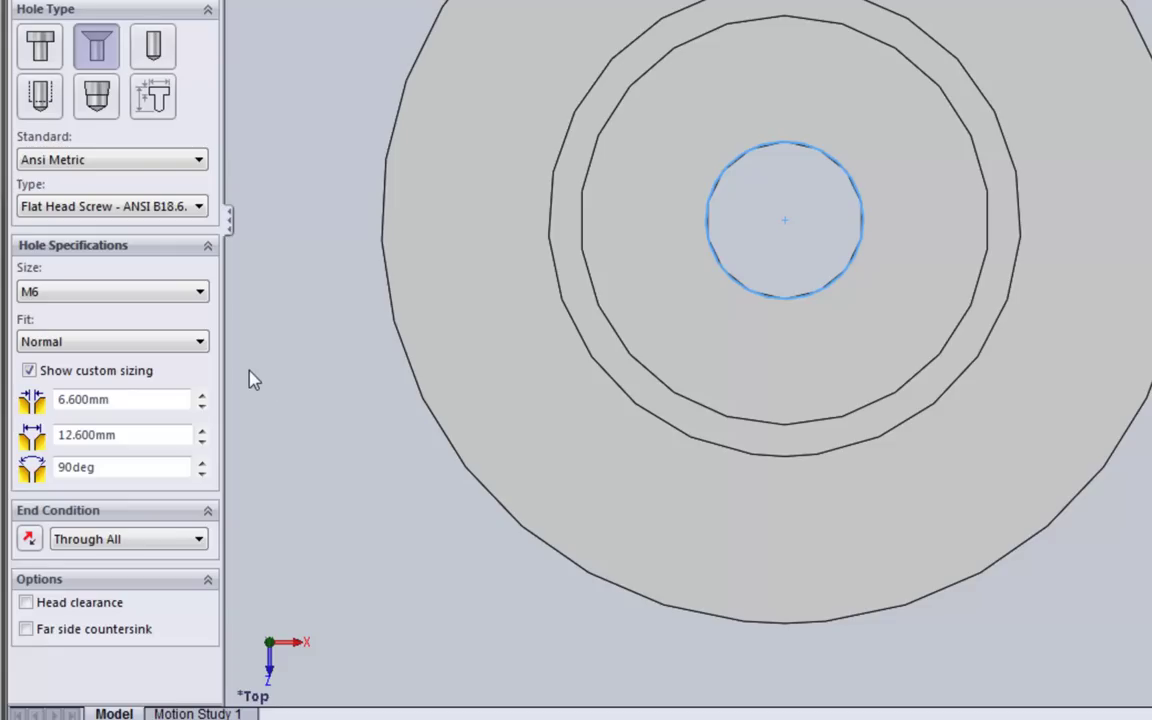
Step: Enable a 1 mm head clearance on the countersink using Added C'Bore mode
left_click(25, 603)
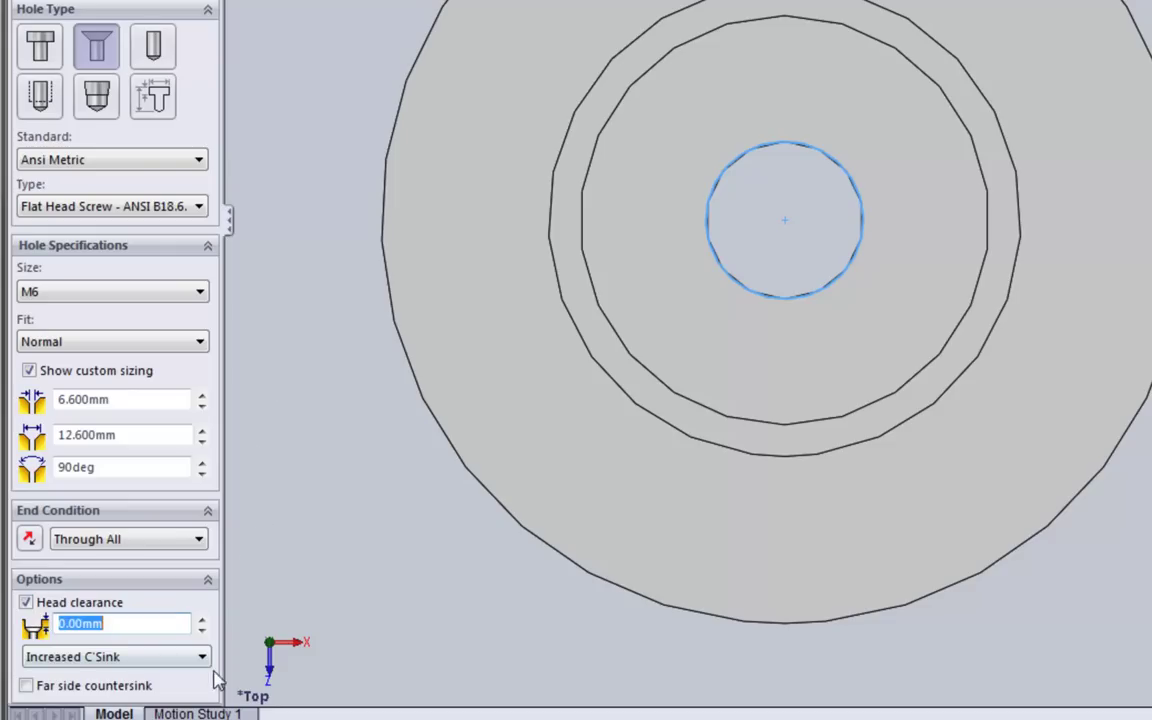
left_click(113, 623)
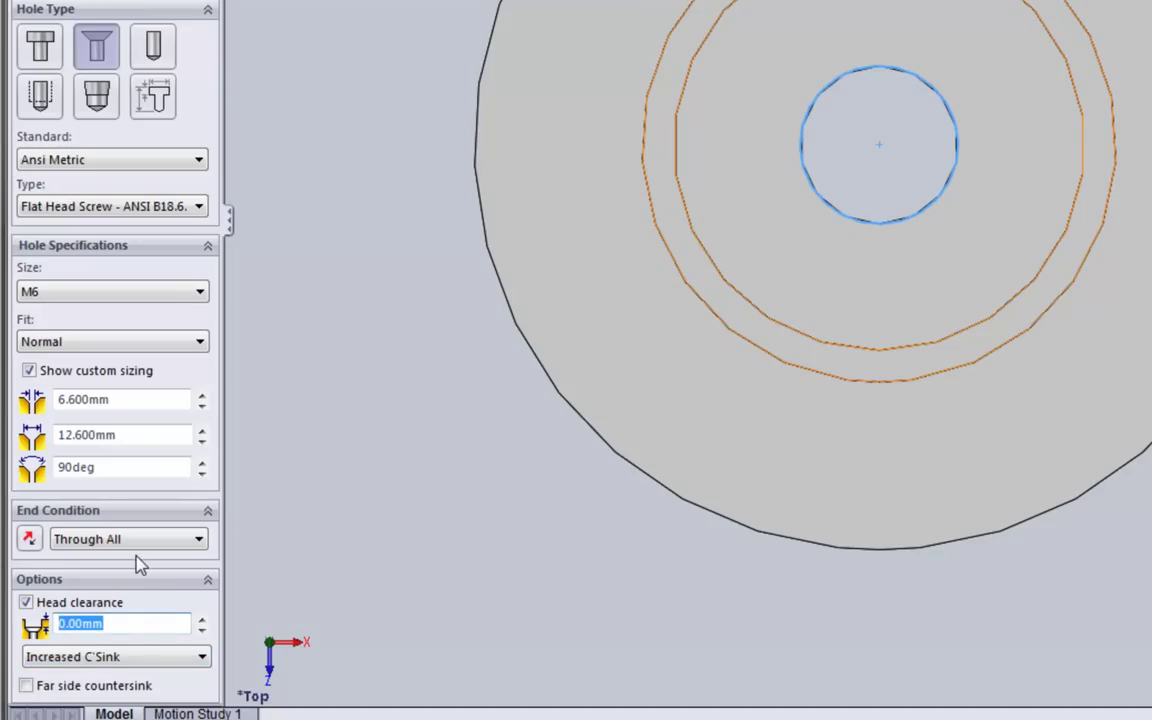
type("1")
left_click(194, 658)
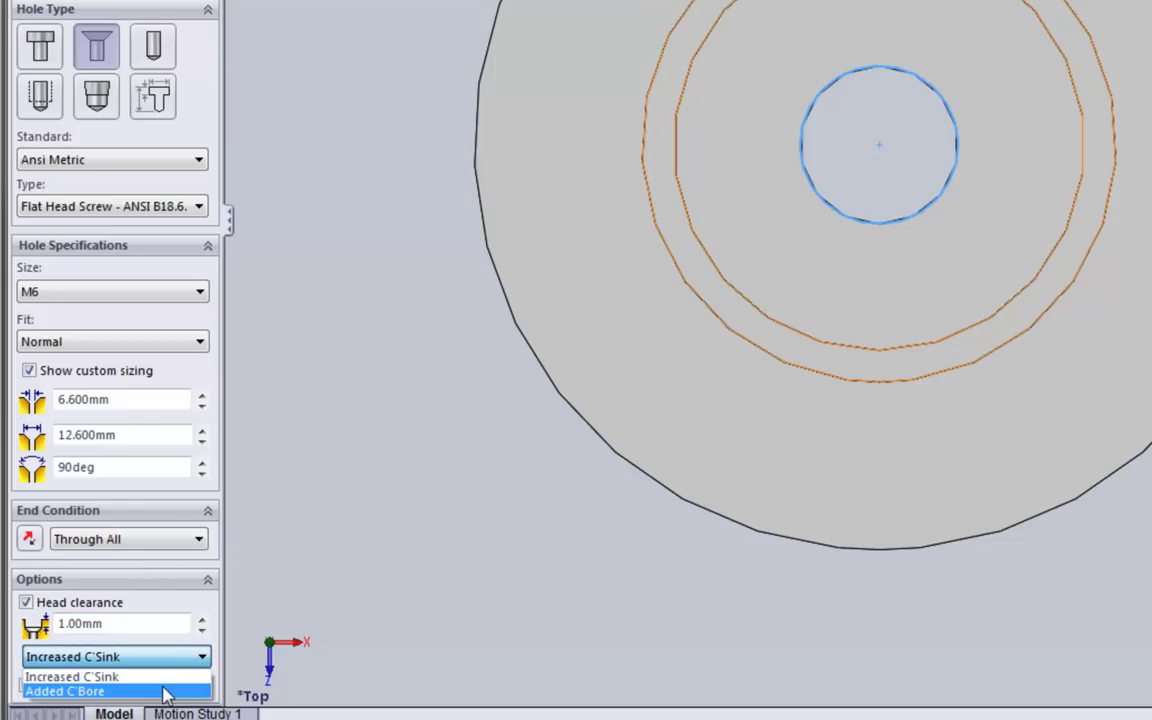
left_click(166, 689)
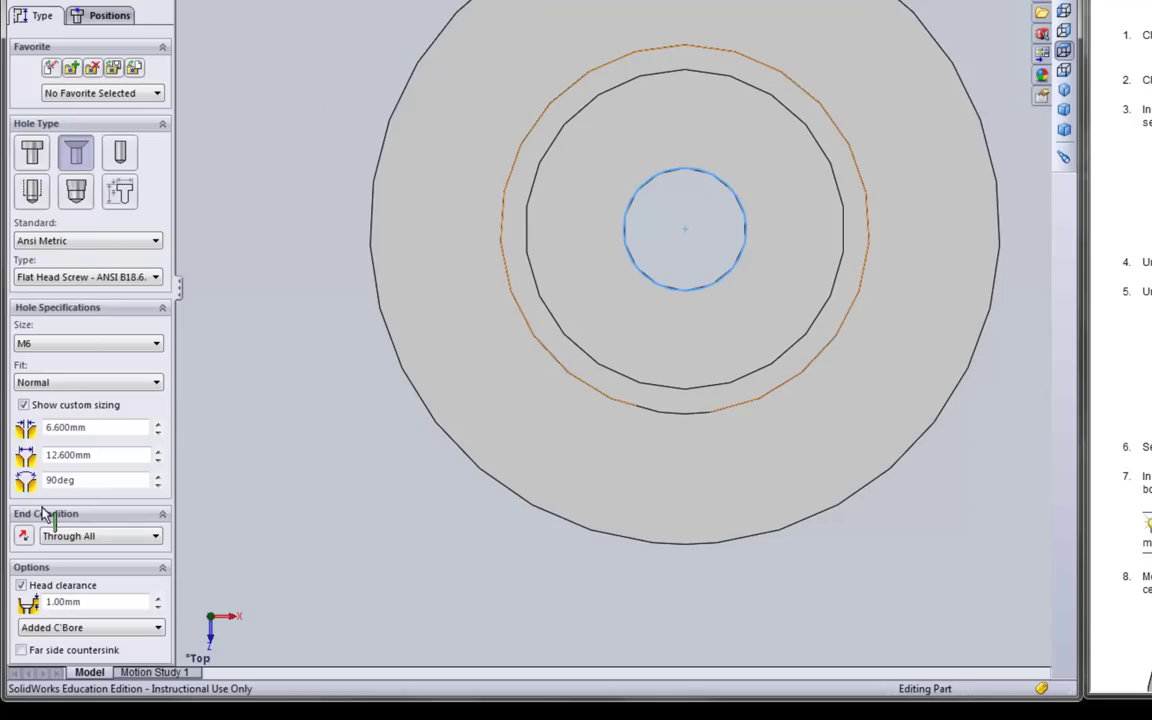
Step: Switch to the Positions tab and scroll the tutorial to the hole placement steps
left_click(97, 16)
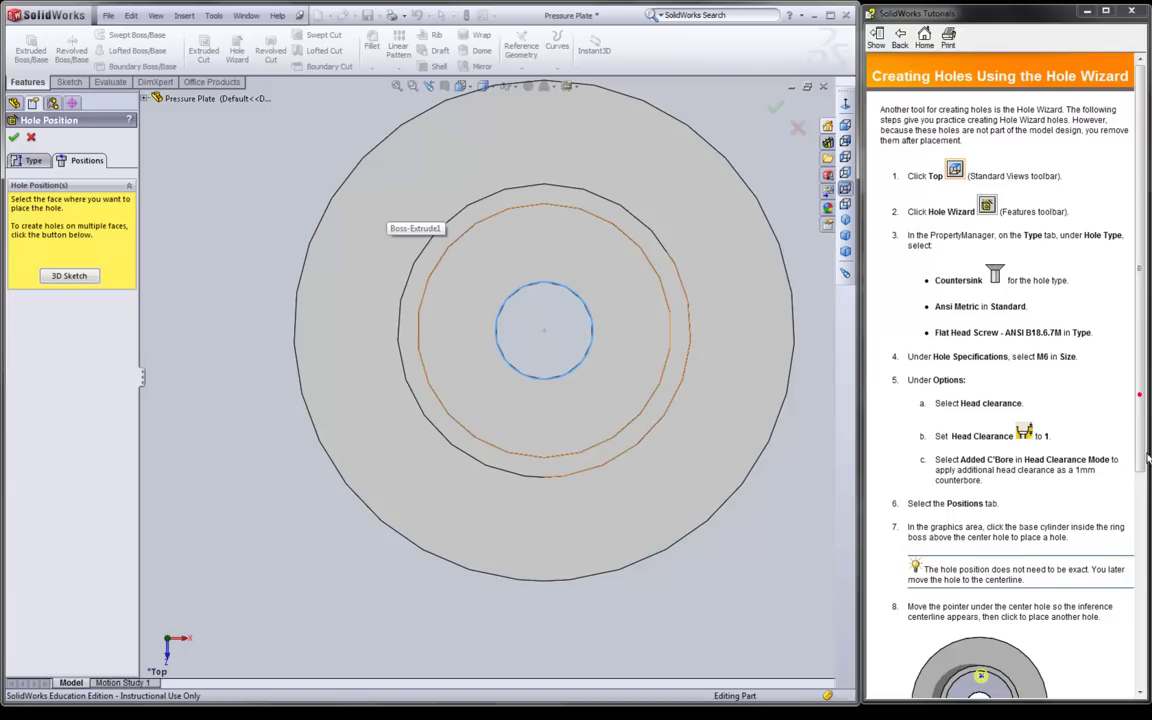
scroll(1022, 352, "down", 3)
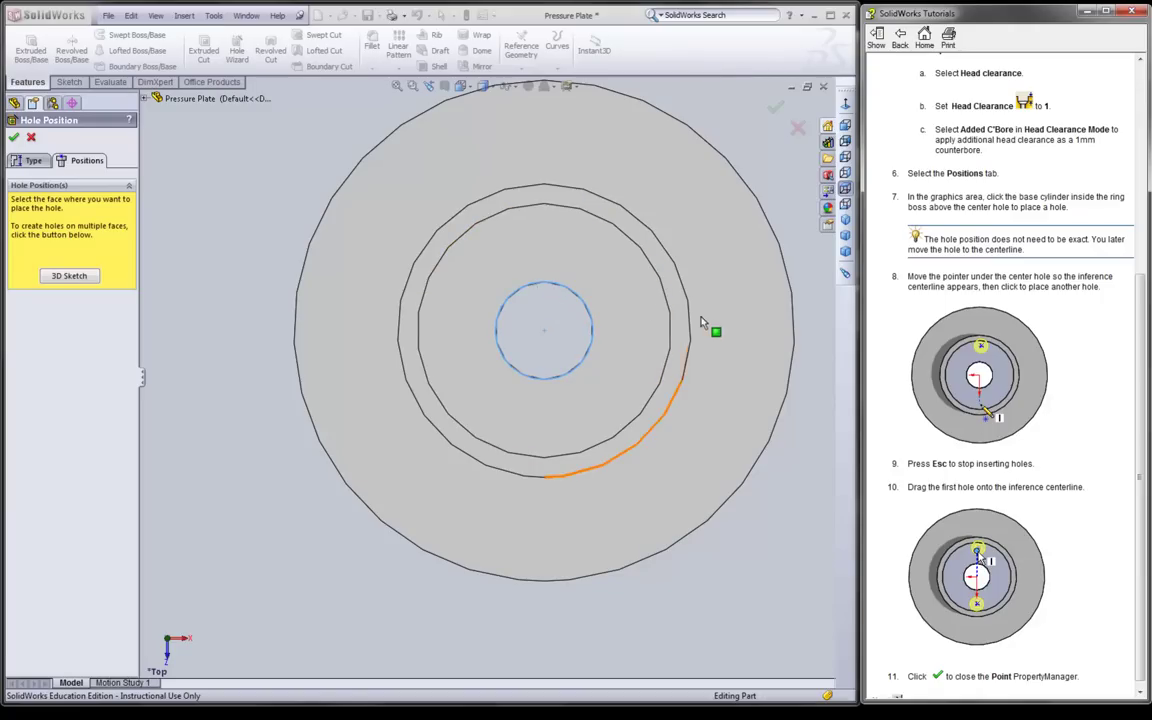
Step: Place the first hole point on the plate face above the centre hole and drag it into position
left_click(480, 280)
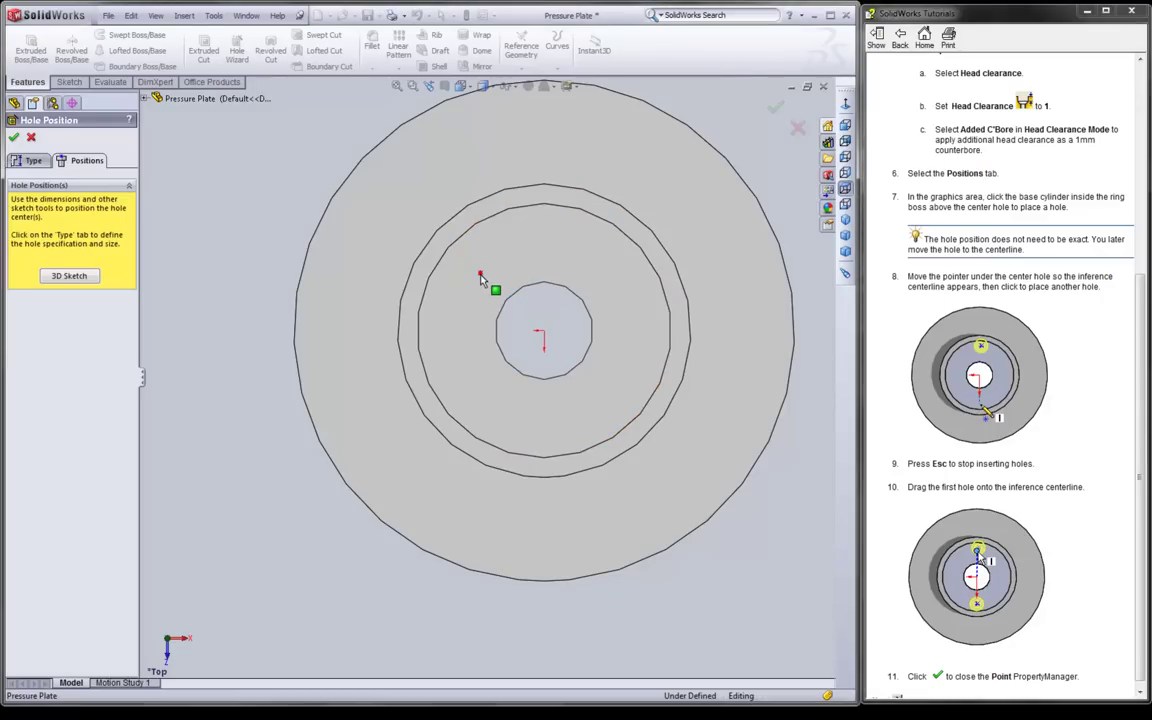
left_click(480, 275)
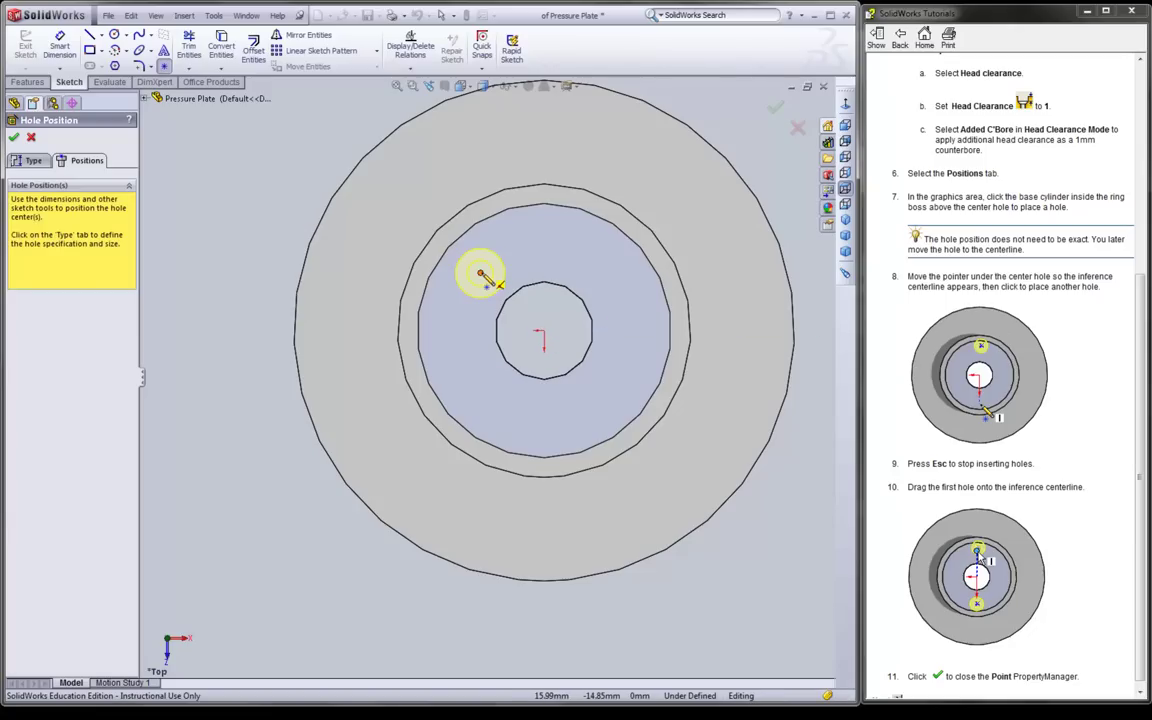
key("Escape")
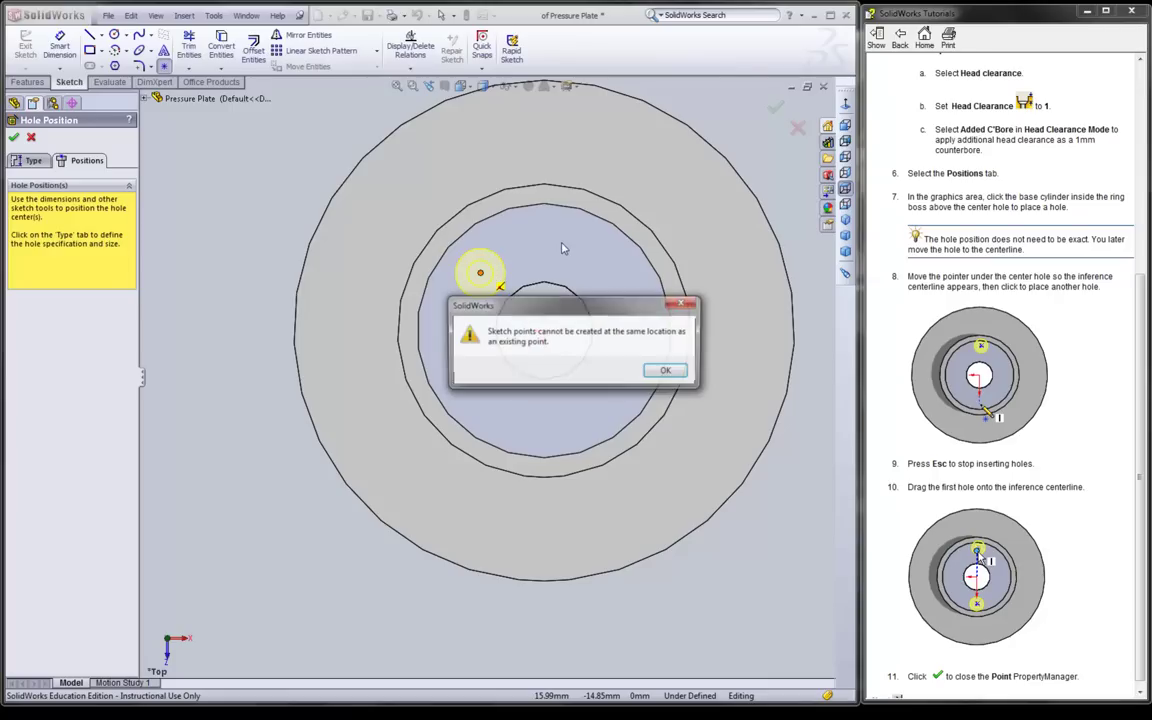
left_click(676, 372)
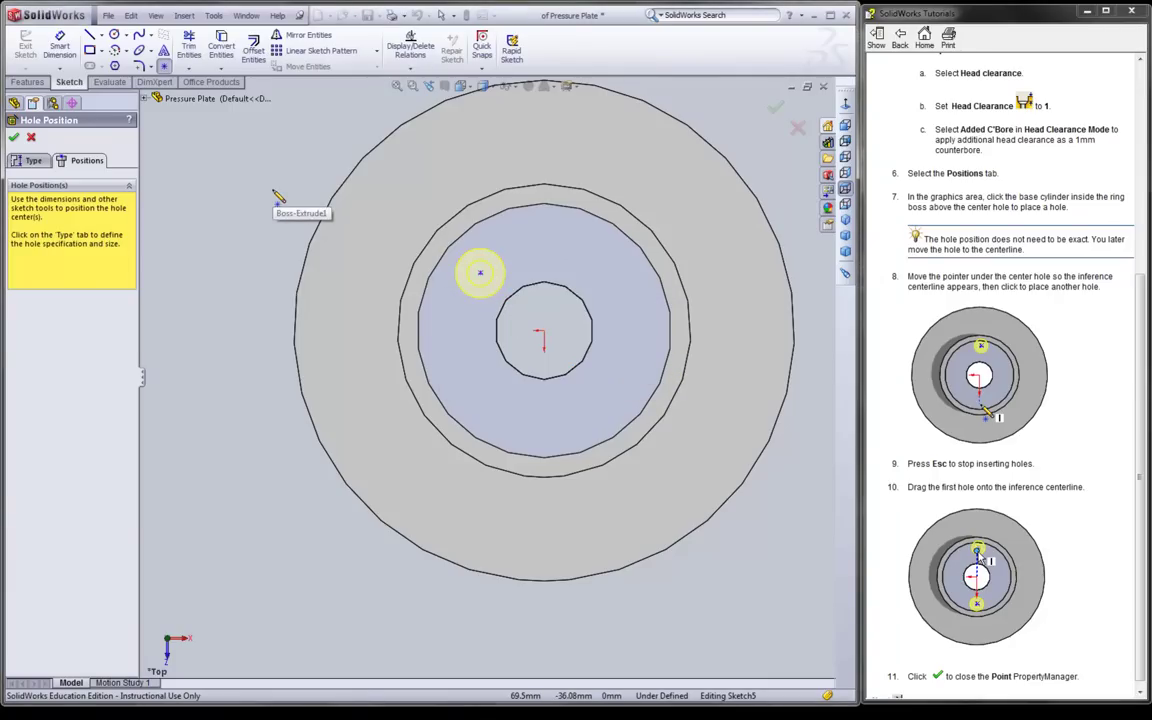
key("Escape")
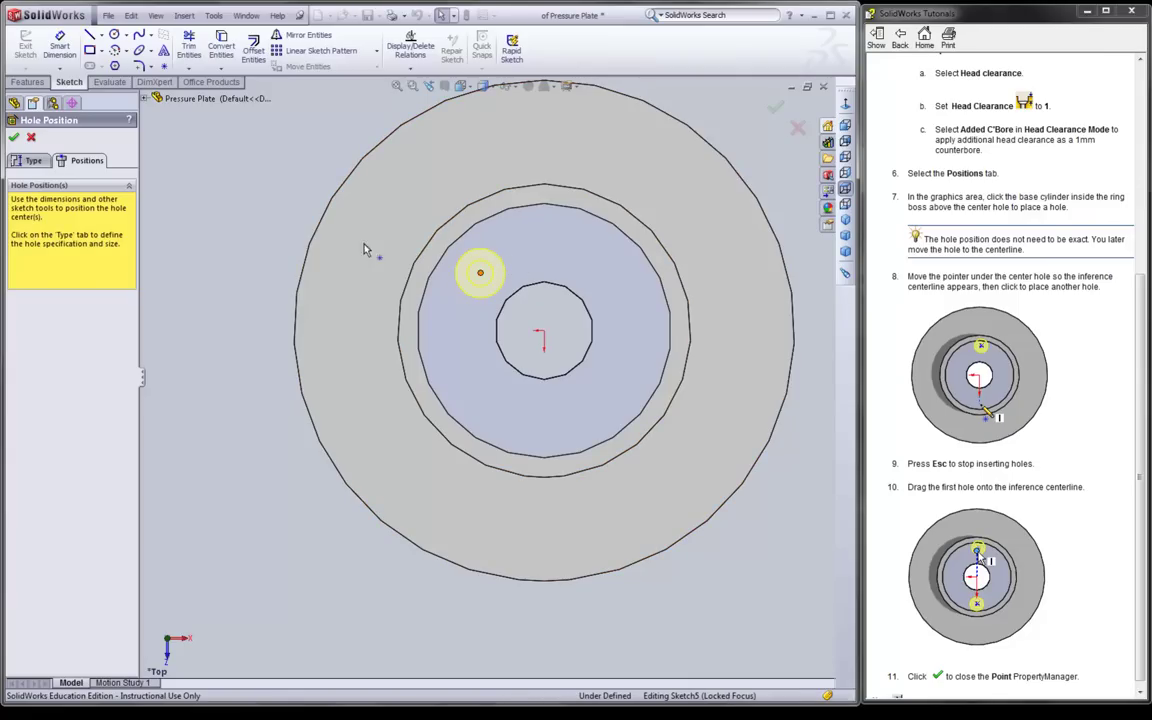
left_click(481, 272)
left_click_drag(481, 272, 544, 246)
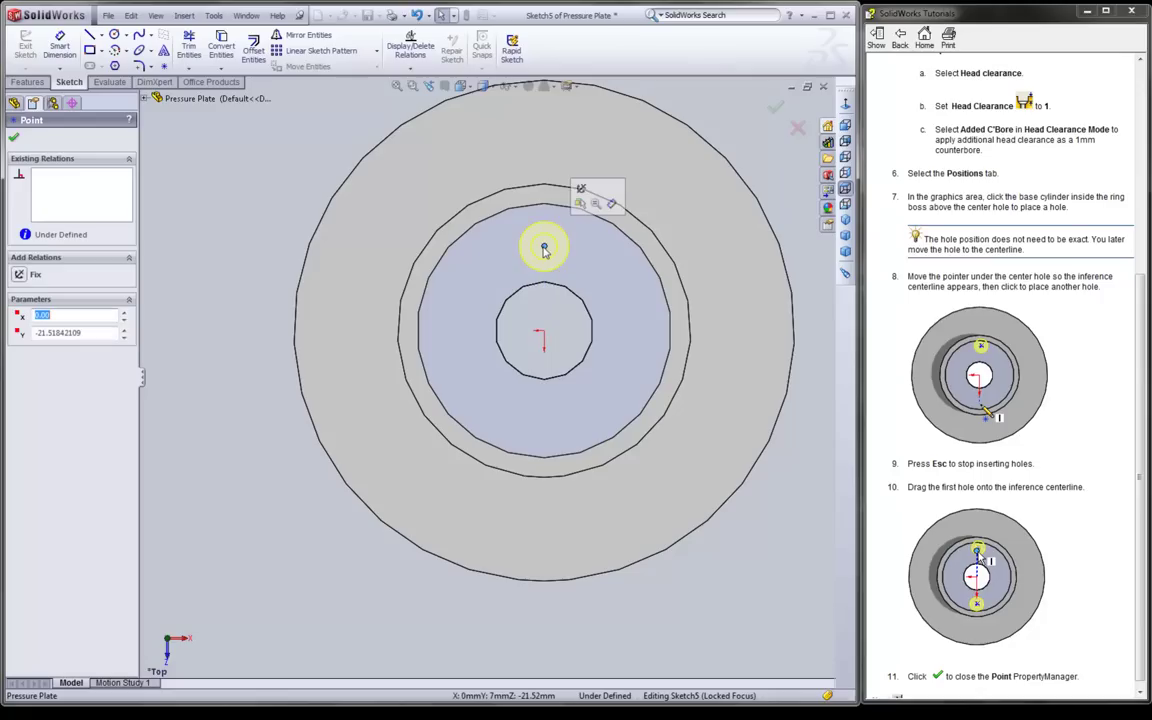
Step: Place a second hole point directly below the centre hole, then stop placing points
left_click(545, 424)
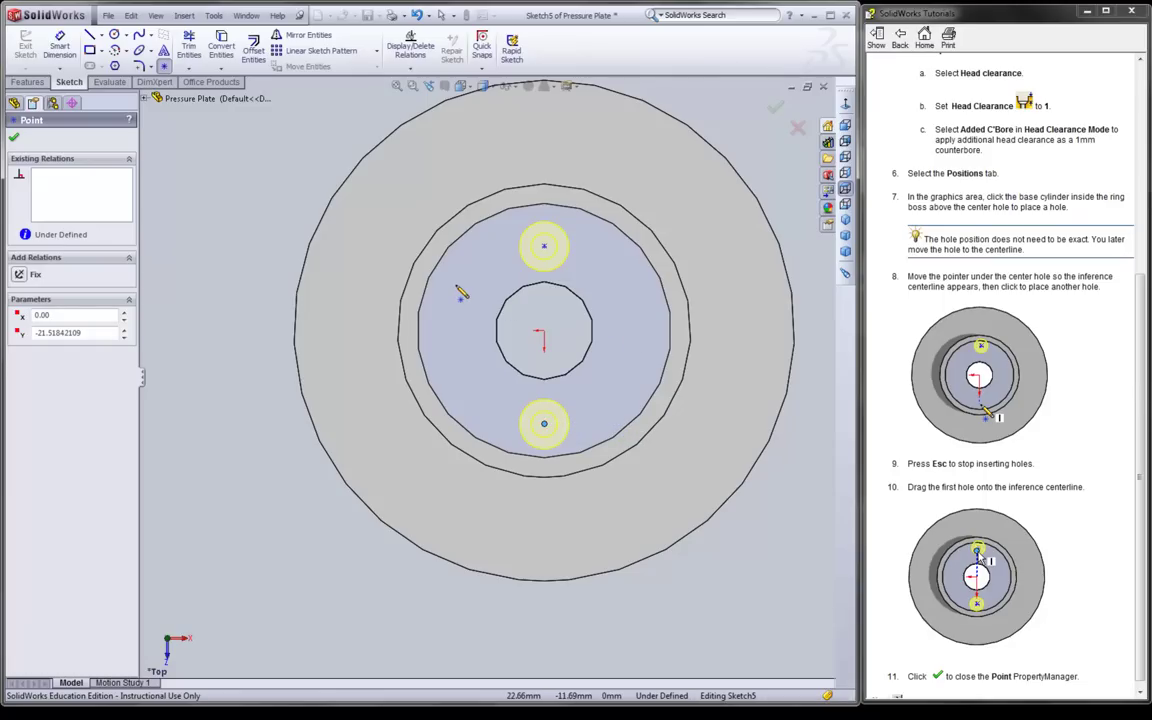
key("Escape")
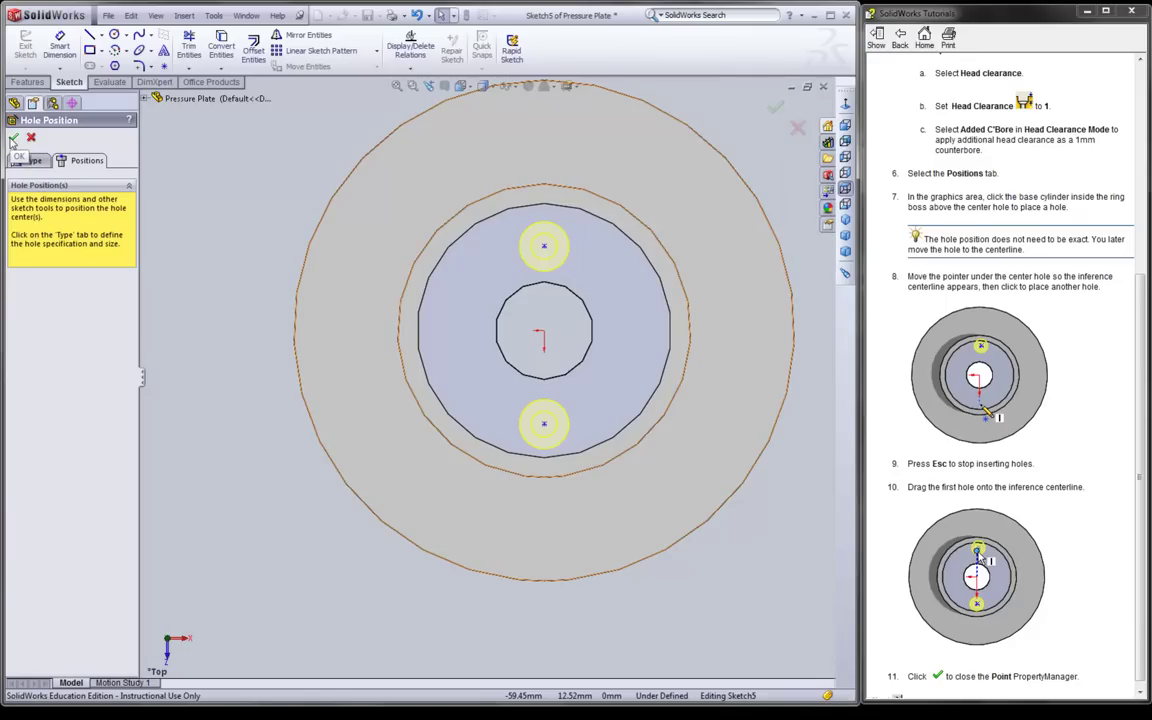
Step: Create the two countersink holes and reopen the CSK feature for editing
left_click(12, 139)
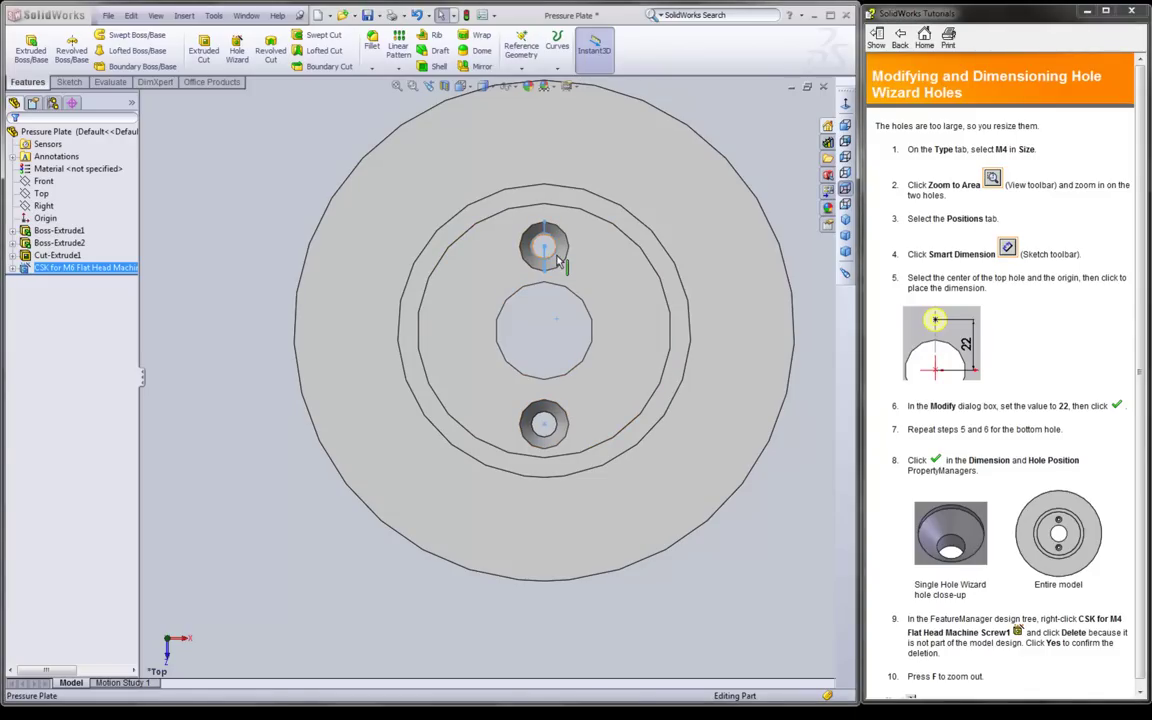
right_click(558, 261)
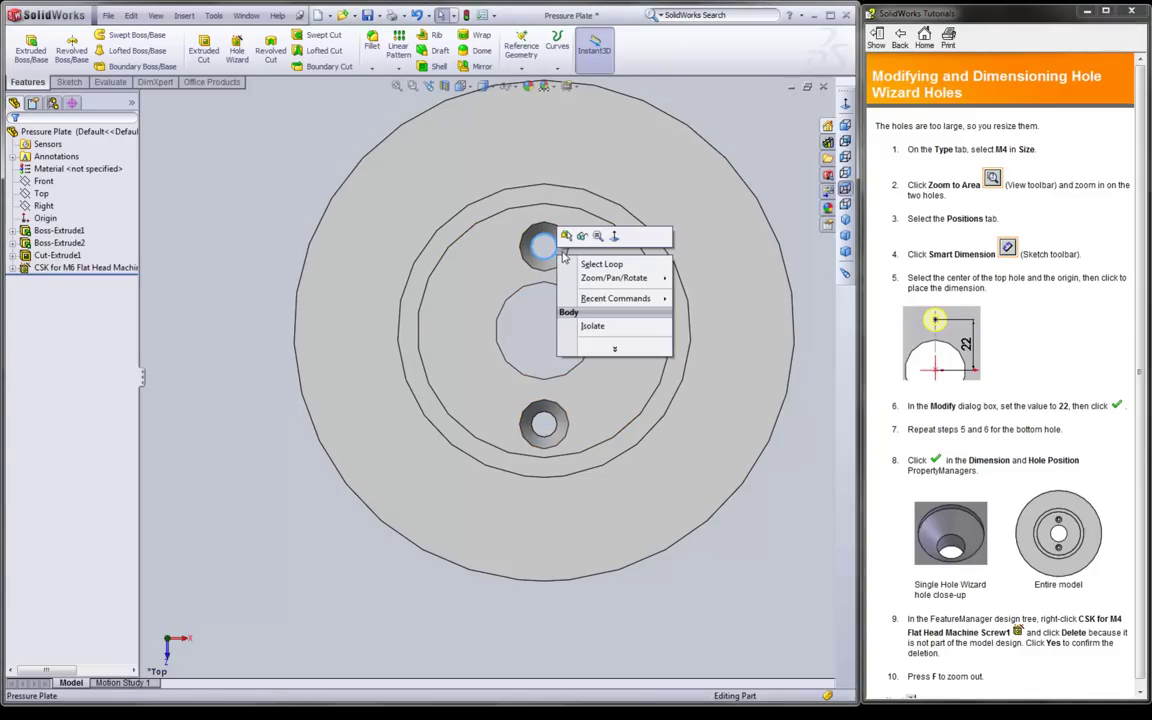
right_click(56, 270)
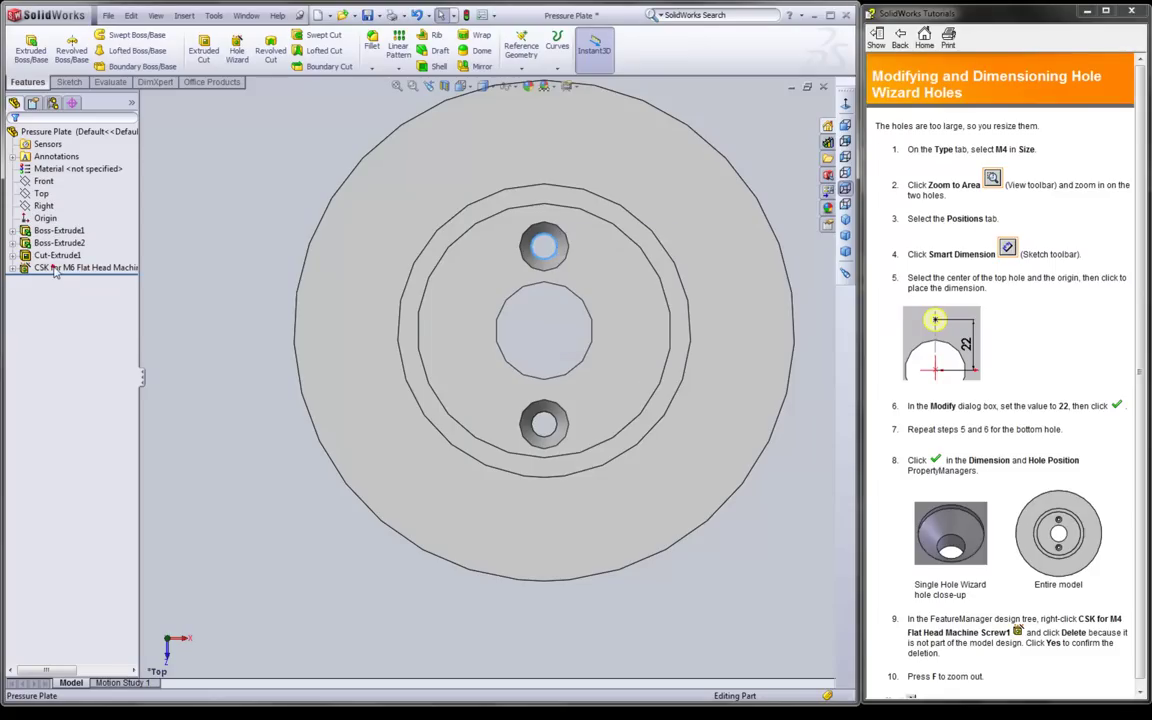
left_click(56, 268)
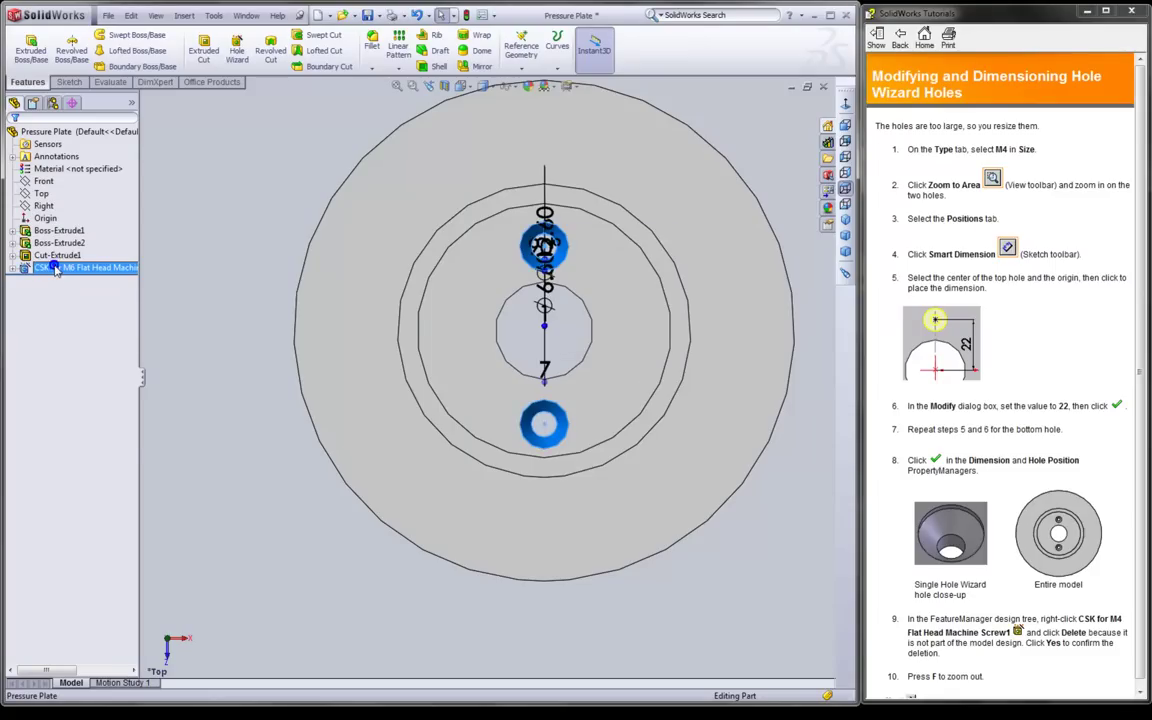
right_click(56, 270)
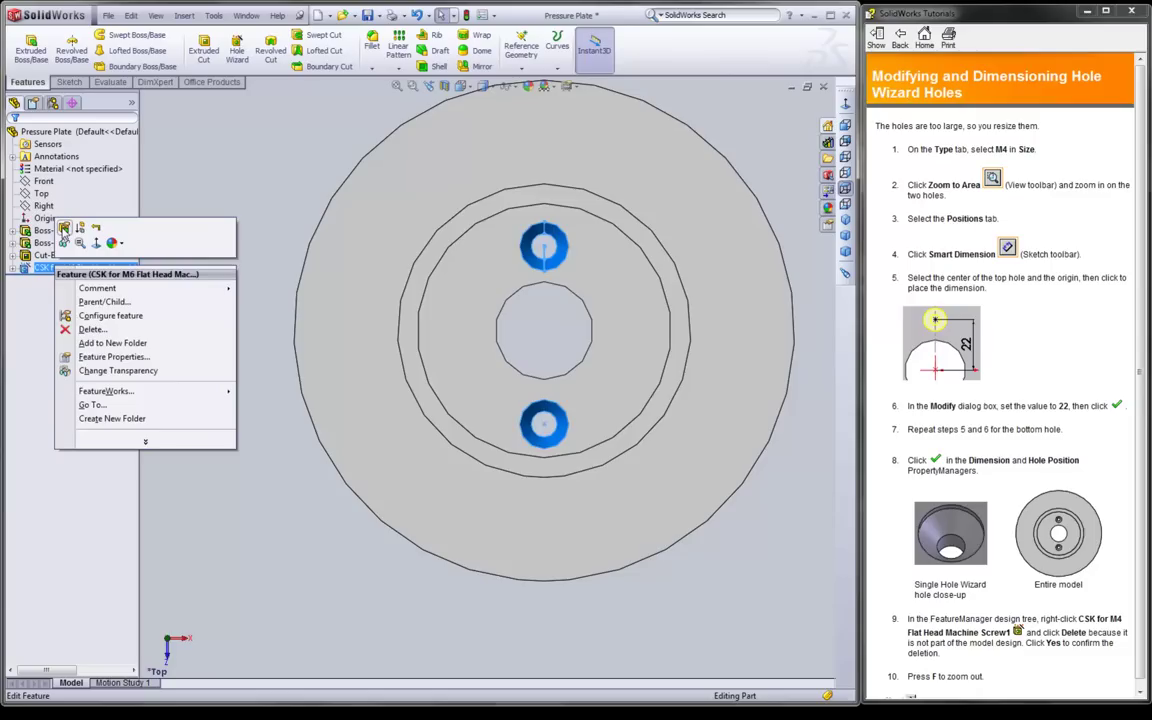
left_click(64, 228)
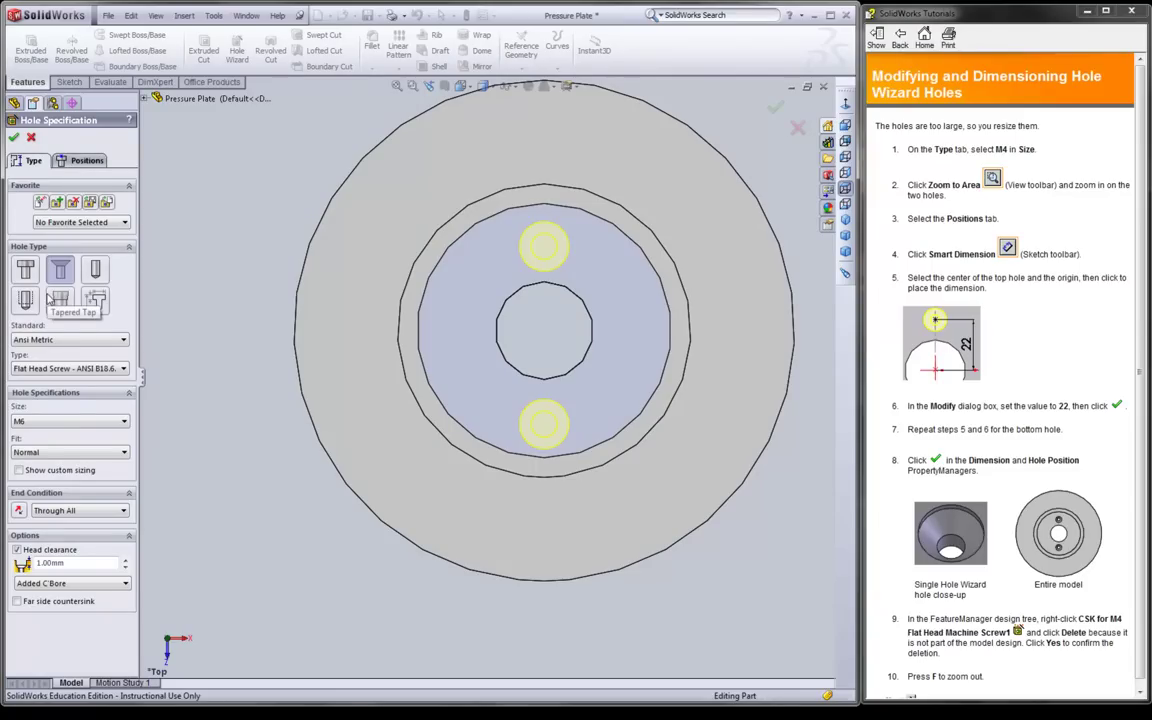
Step: Change the hole size from M6 to M4 and zoom in on the two holes
left_click(62, 424)
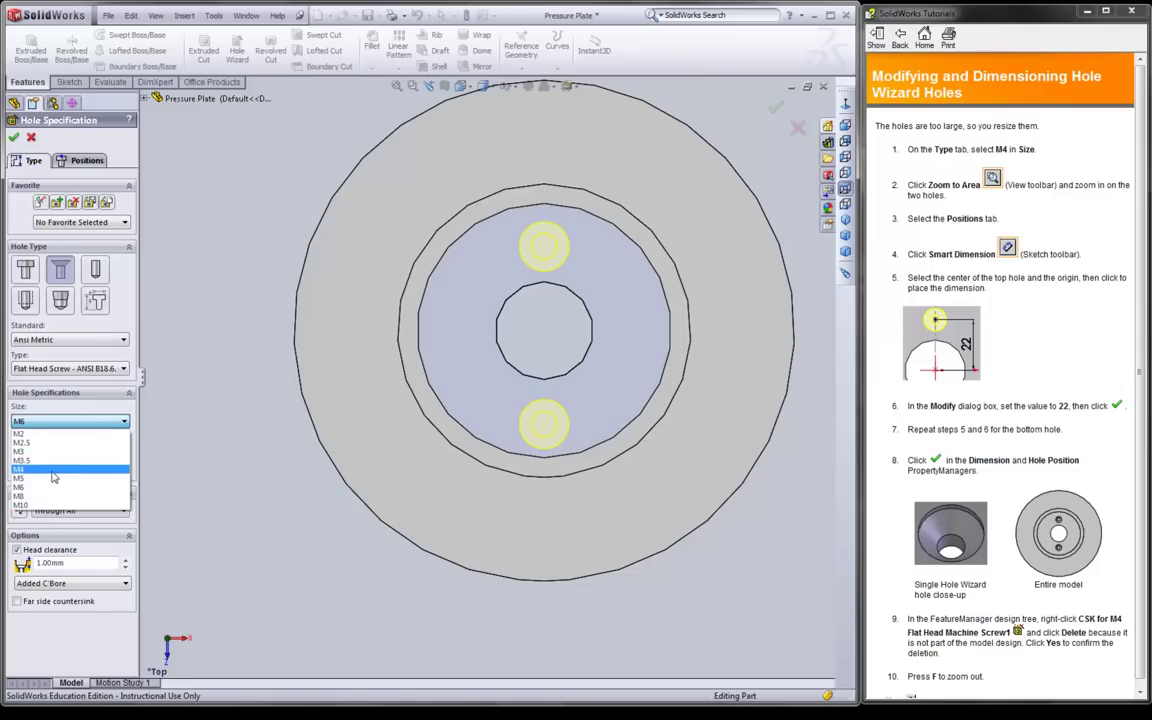
left_click(54, 470)
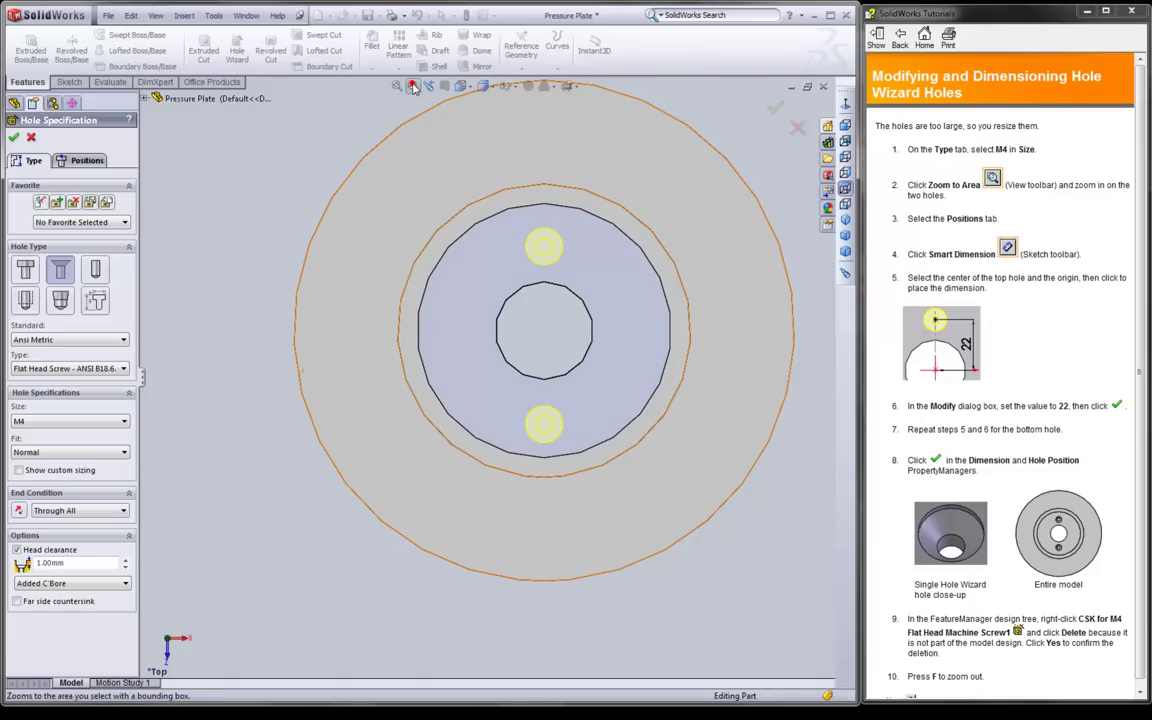
left_click(411, 86)
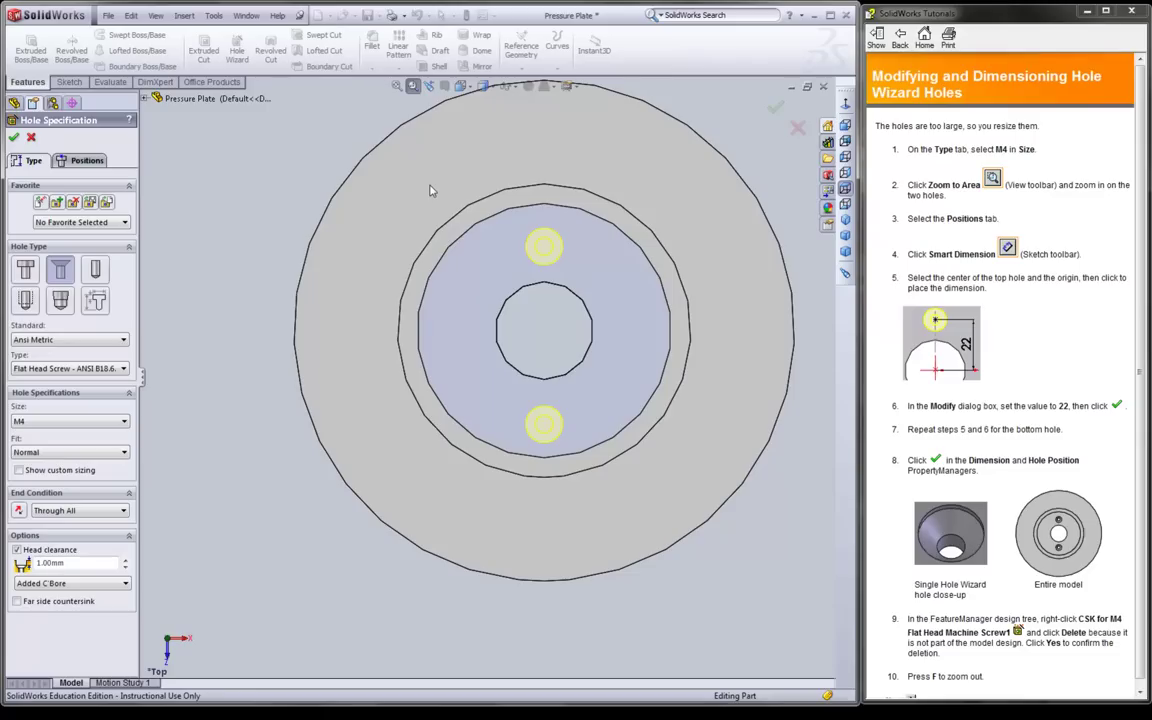
left_click_drag(430, 187, 652, 480)
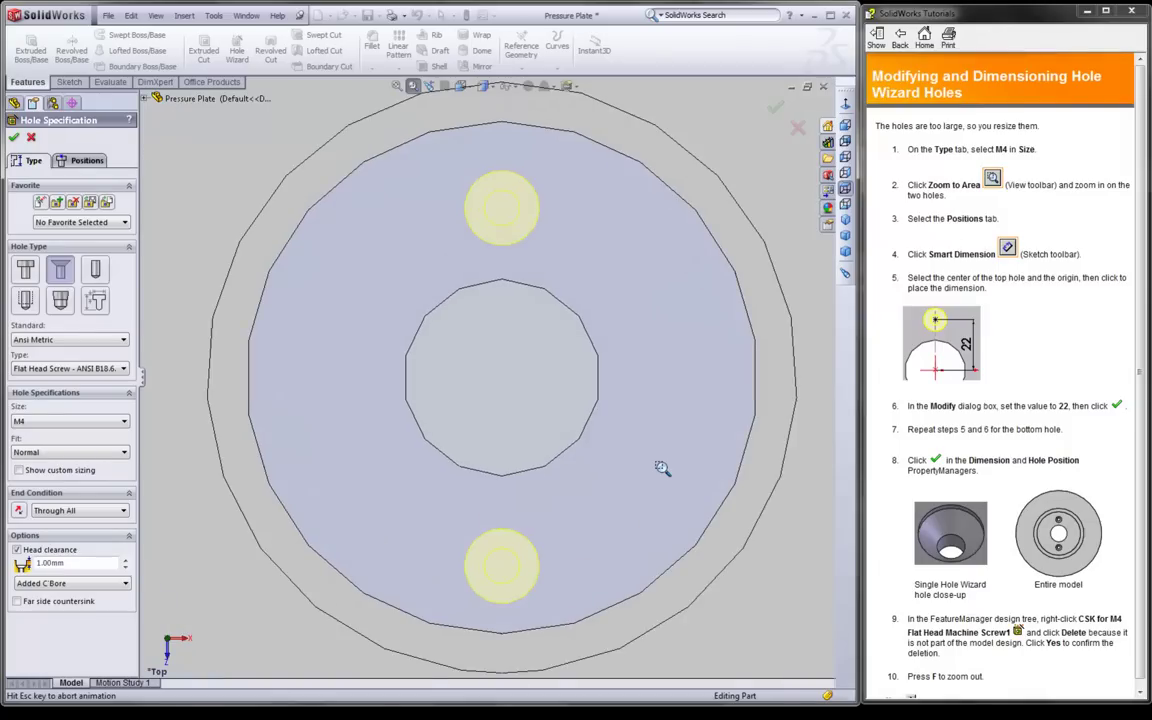
Step: Dimension the top hole's centre 22 mm vertically from the origin
left_click(87, 161)
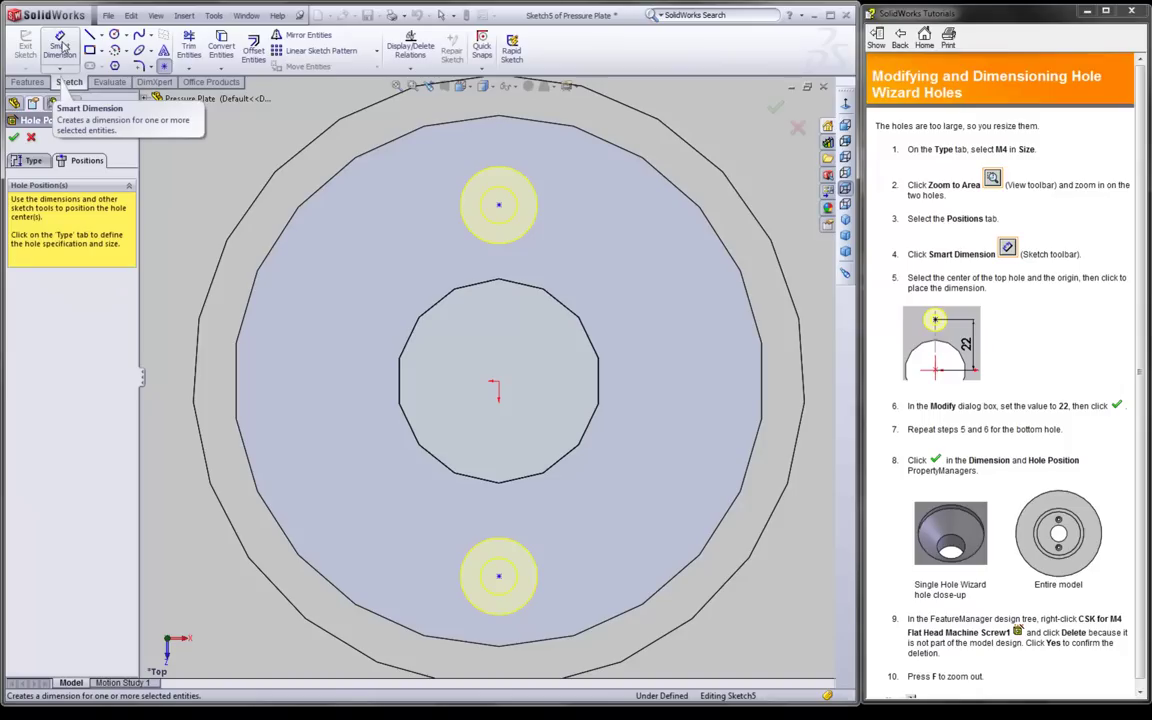
left_click(60, 45)
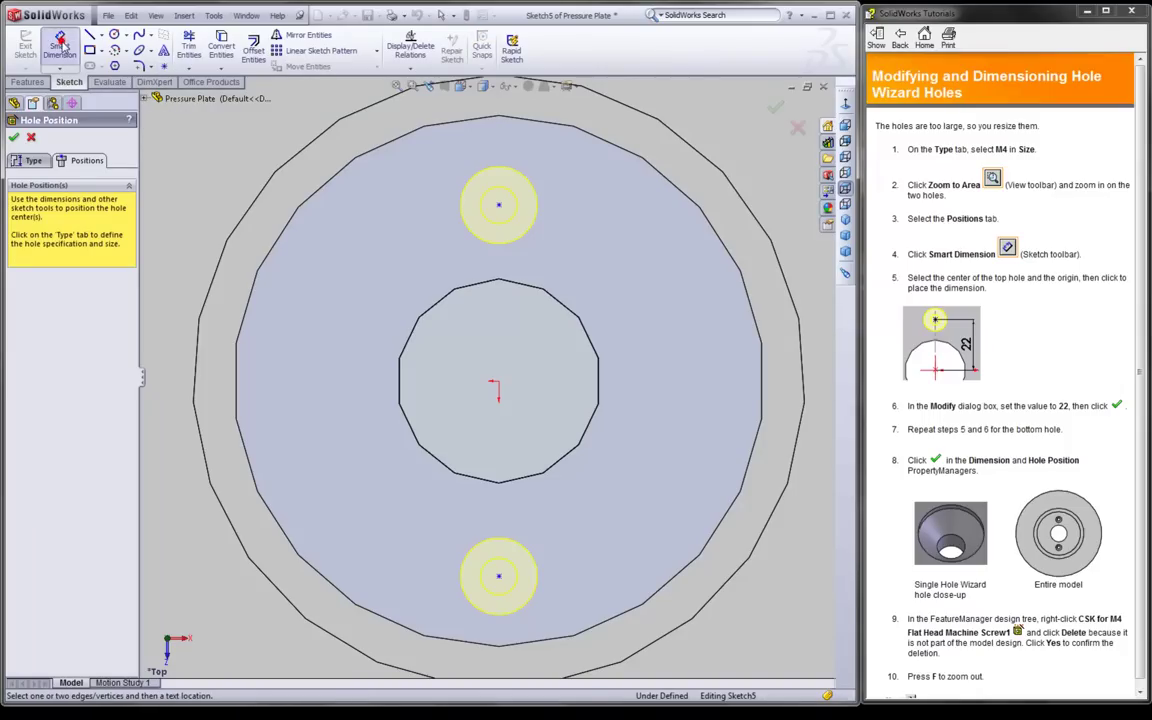
left_click(498, 385)
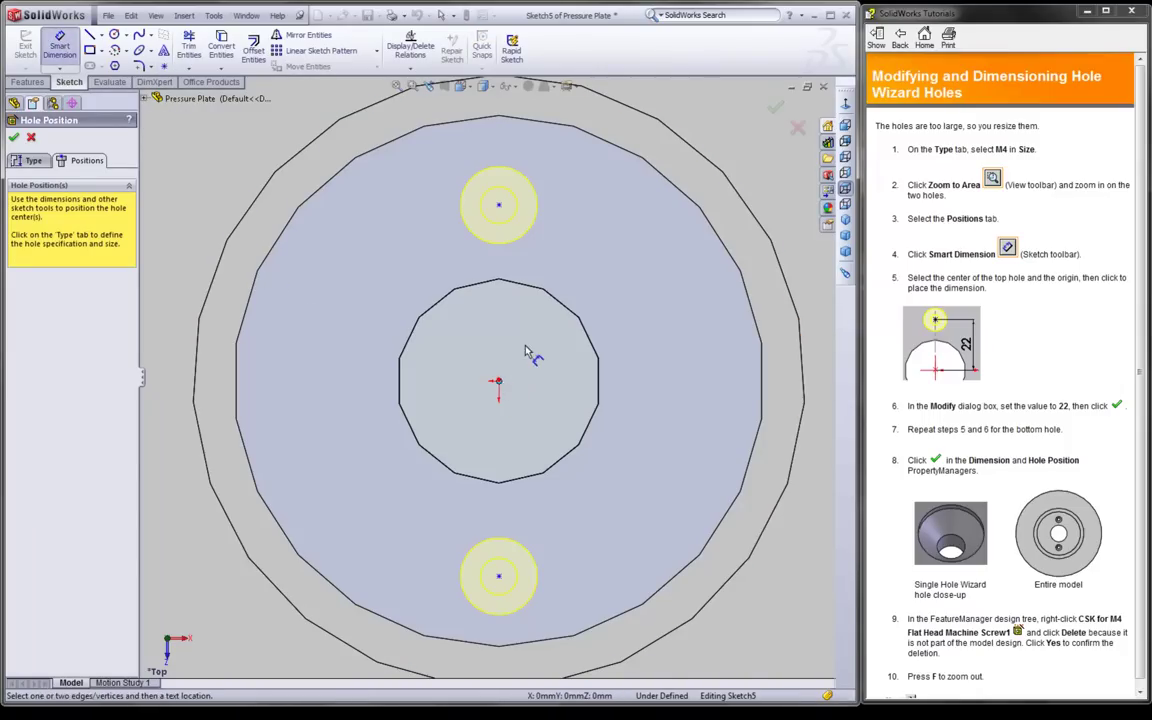
left_click(499, 206)
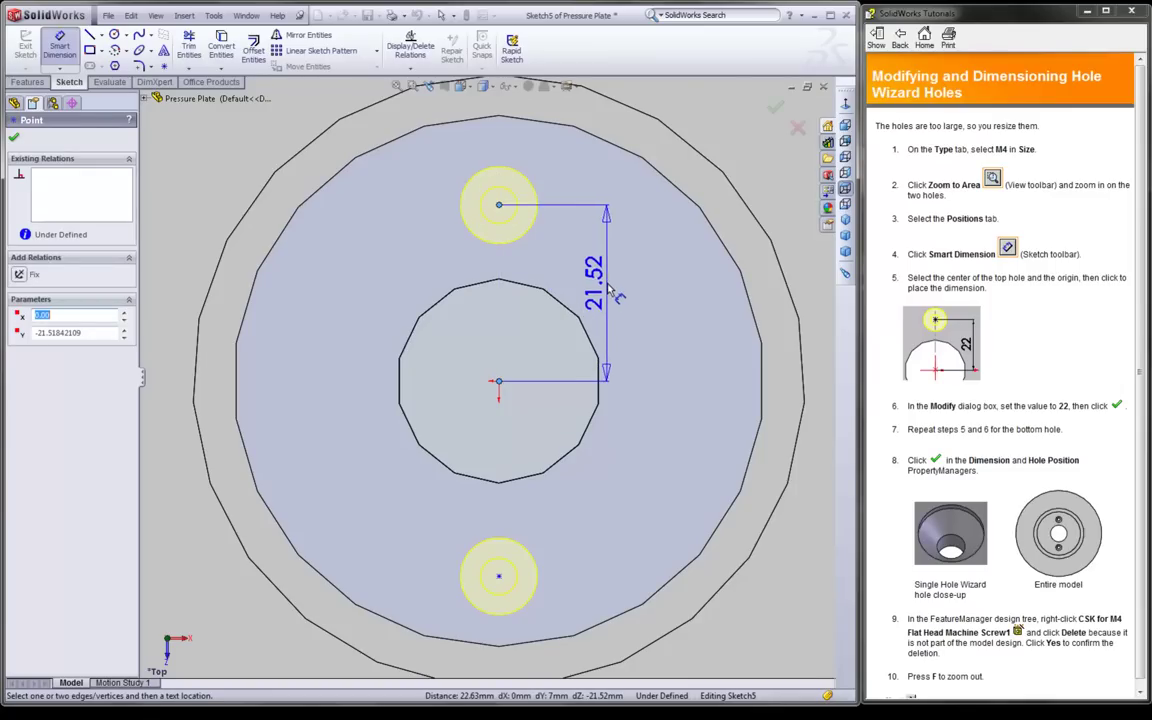
left_click(605, 283)
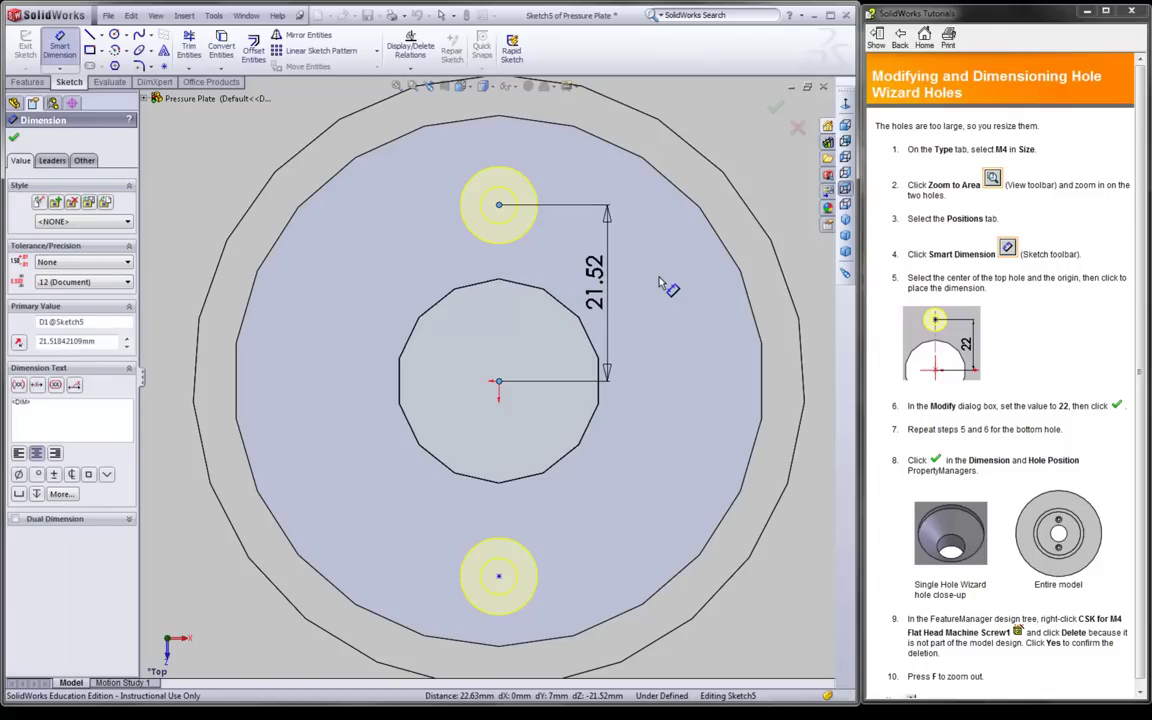
type("22")
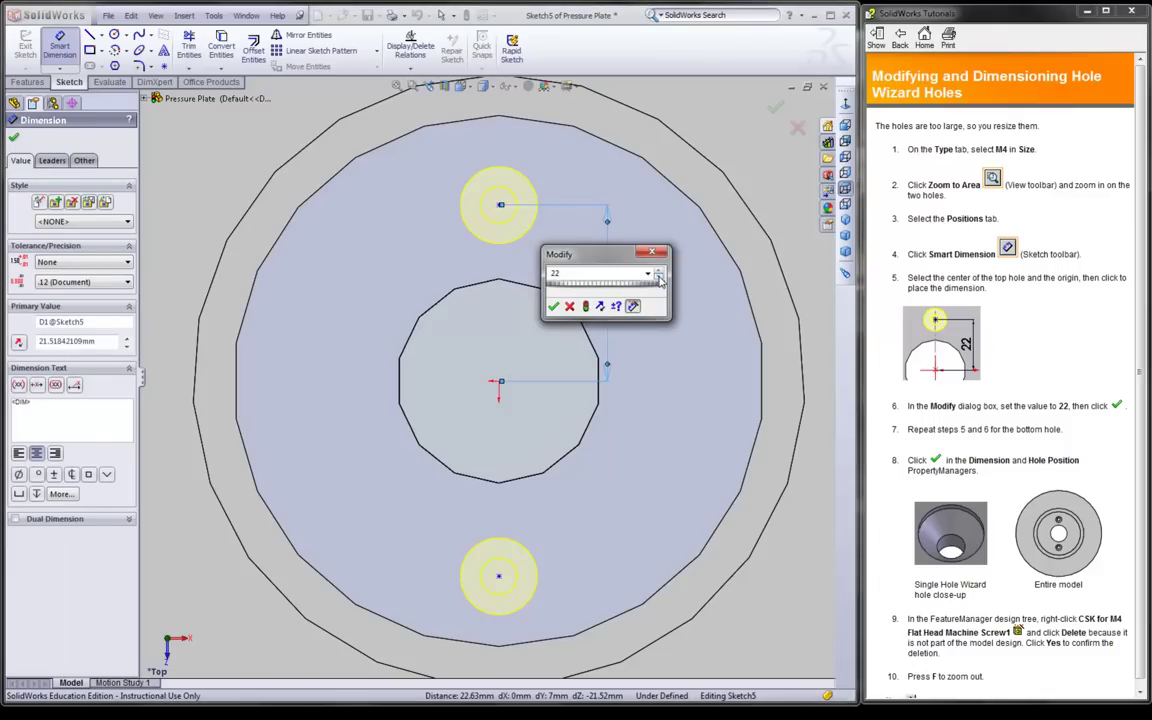
key("Return")
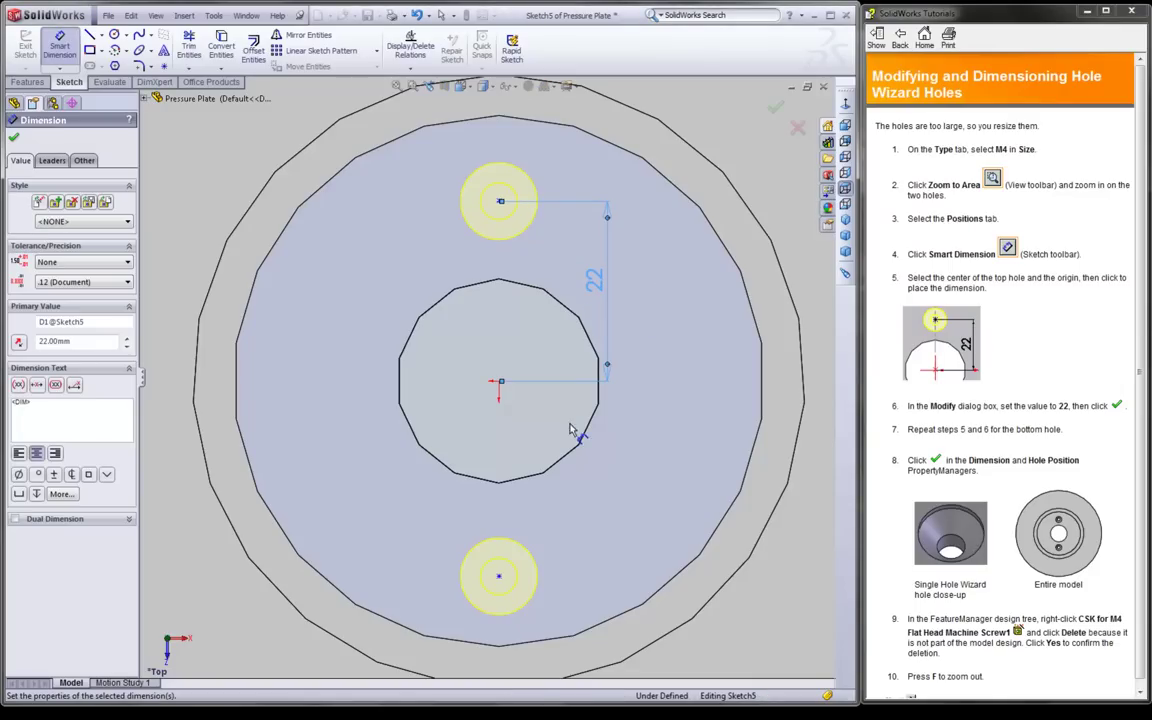
Step: Remove the mistaken 45.92 dimension placed between the two hole centres
left_click(501, 382)
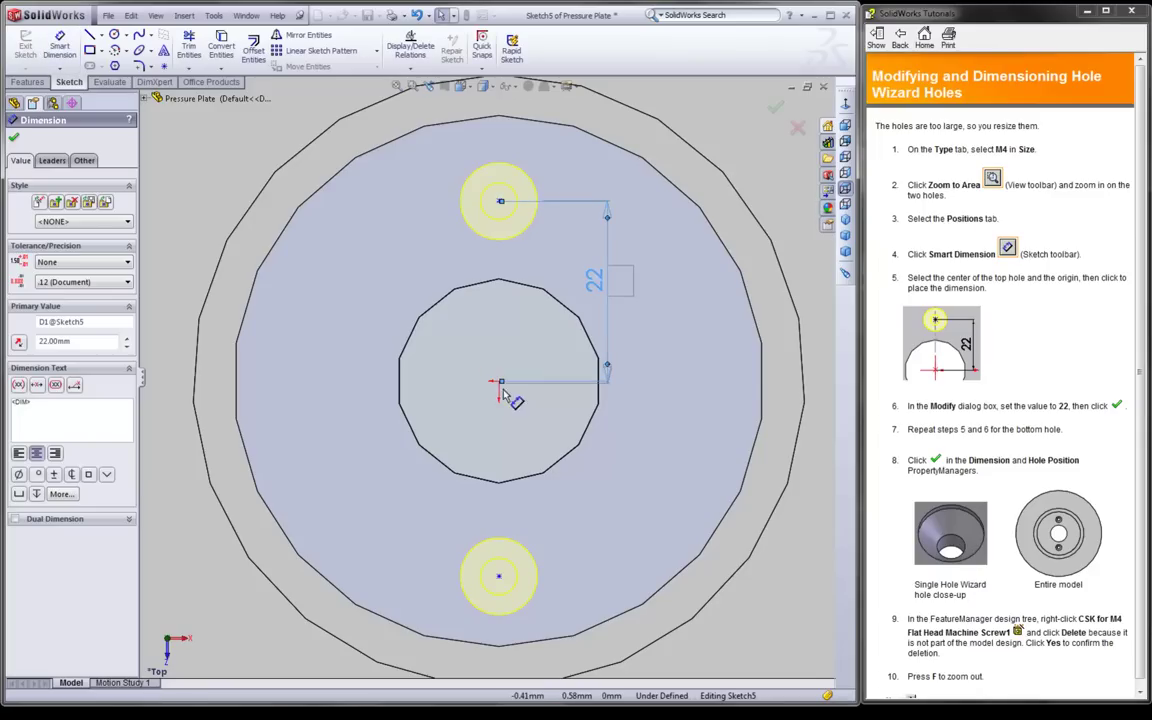
left_click(499, 576)
left_click(681, 362)
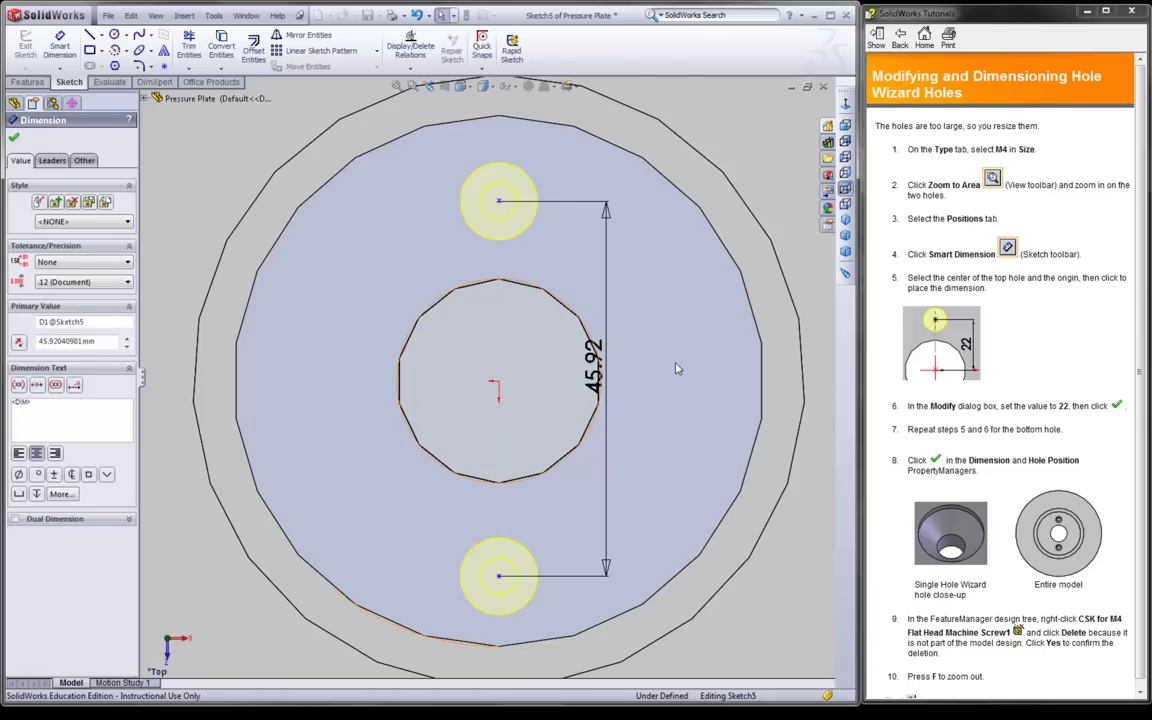
key("Escape")
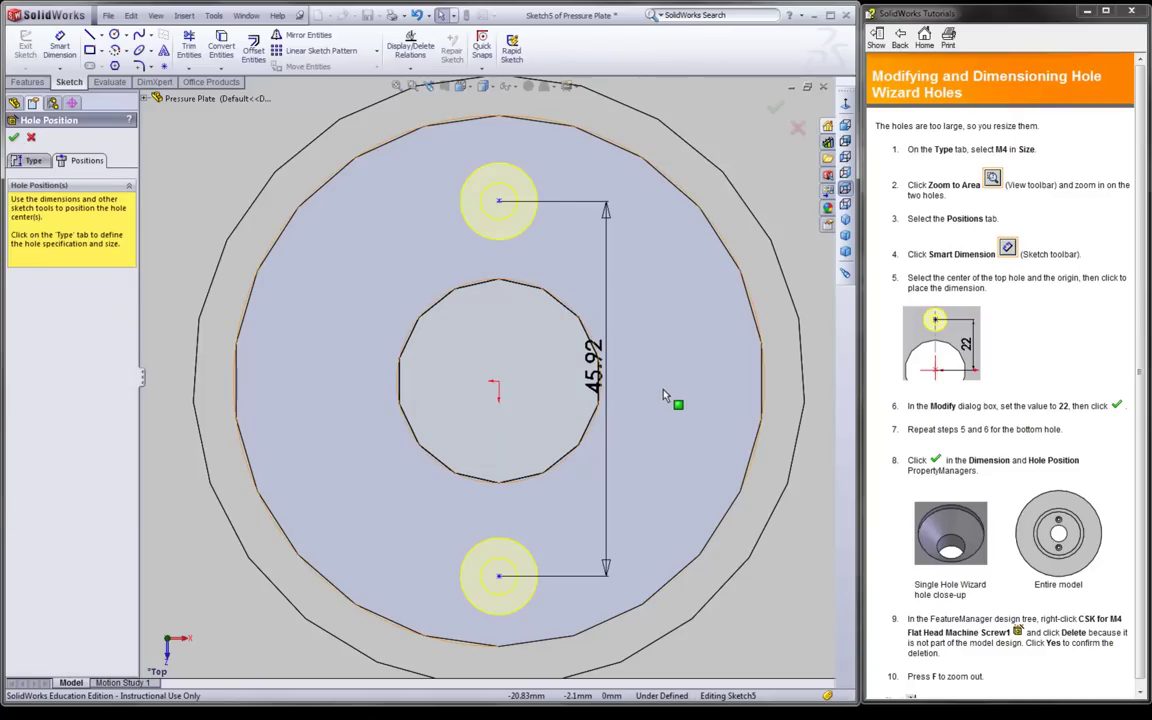
left_click(496, 381)
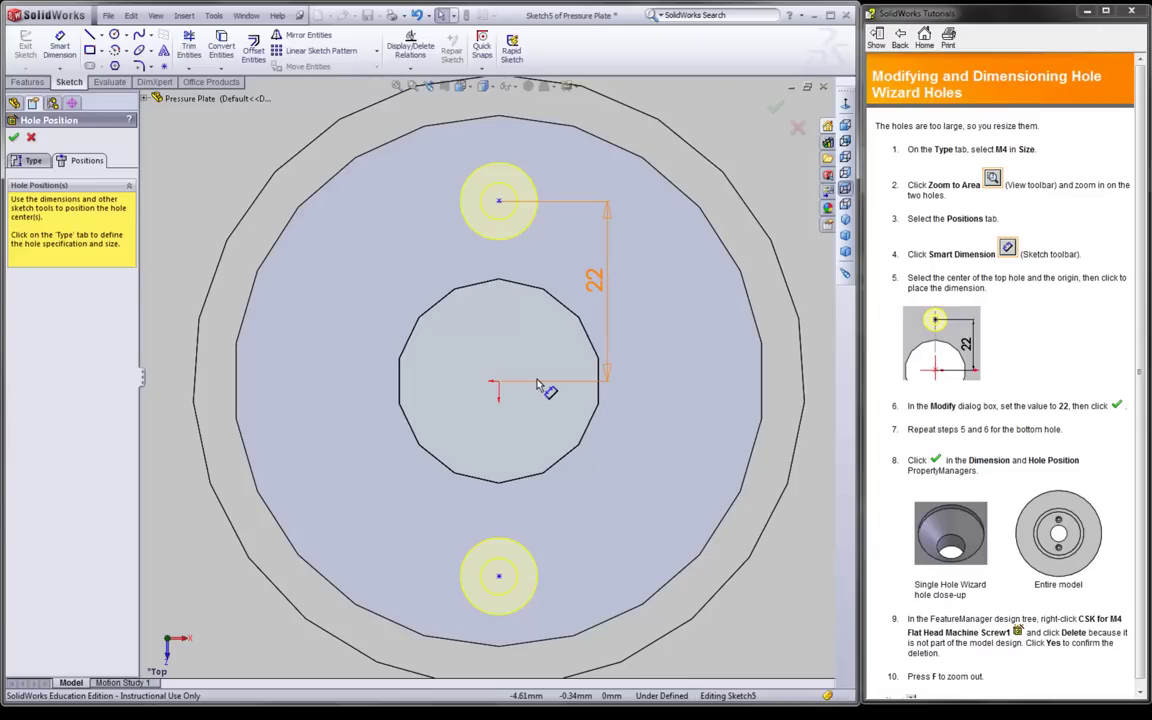
left_click(62, 45)
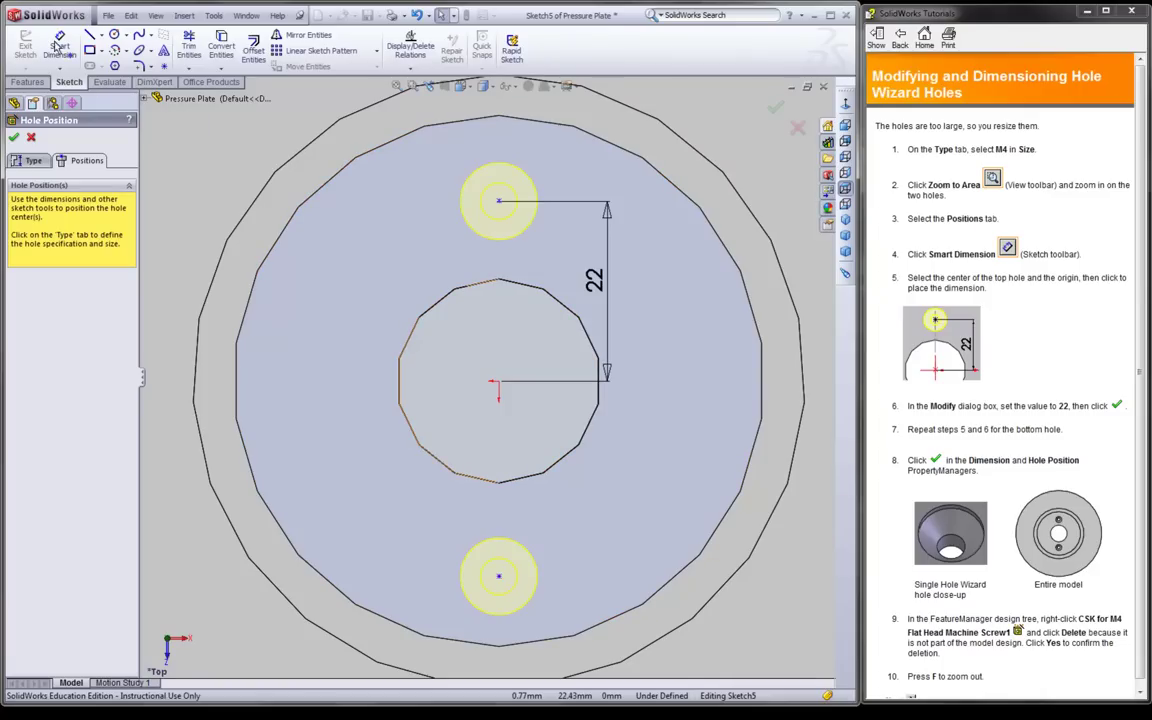
Step: Dimension the bottom hole centre 22 mm vertically from the origin
left_click(59, 45)
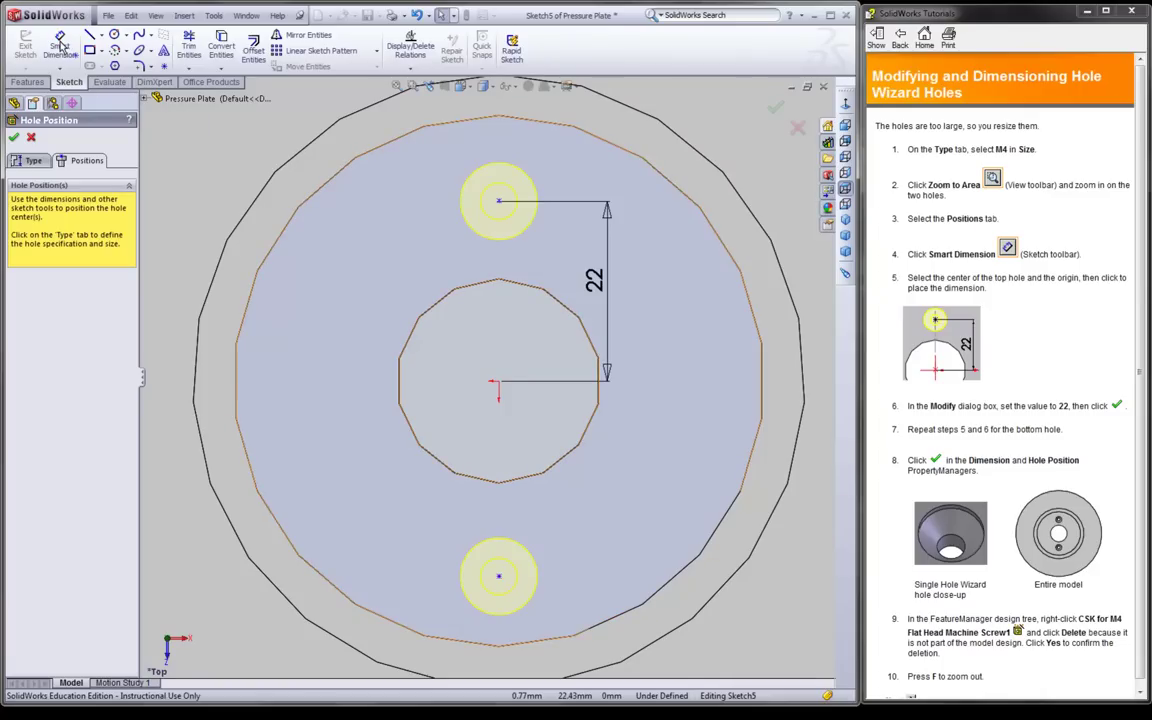
left_click(499, 576)
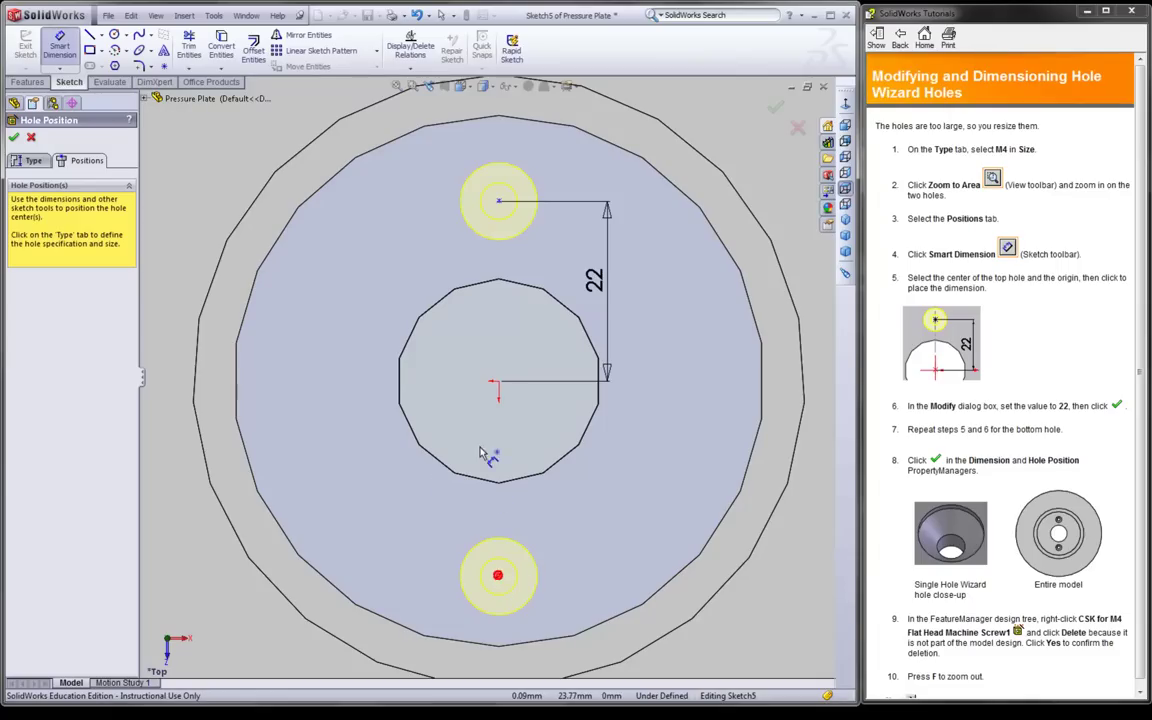
left_click(499, 384)
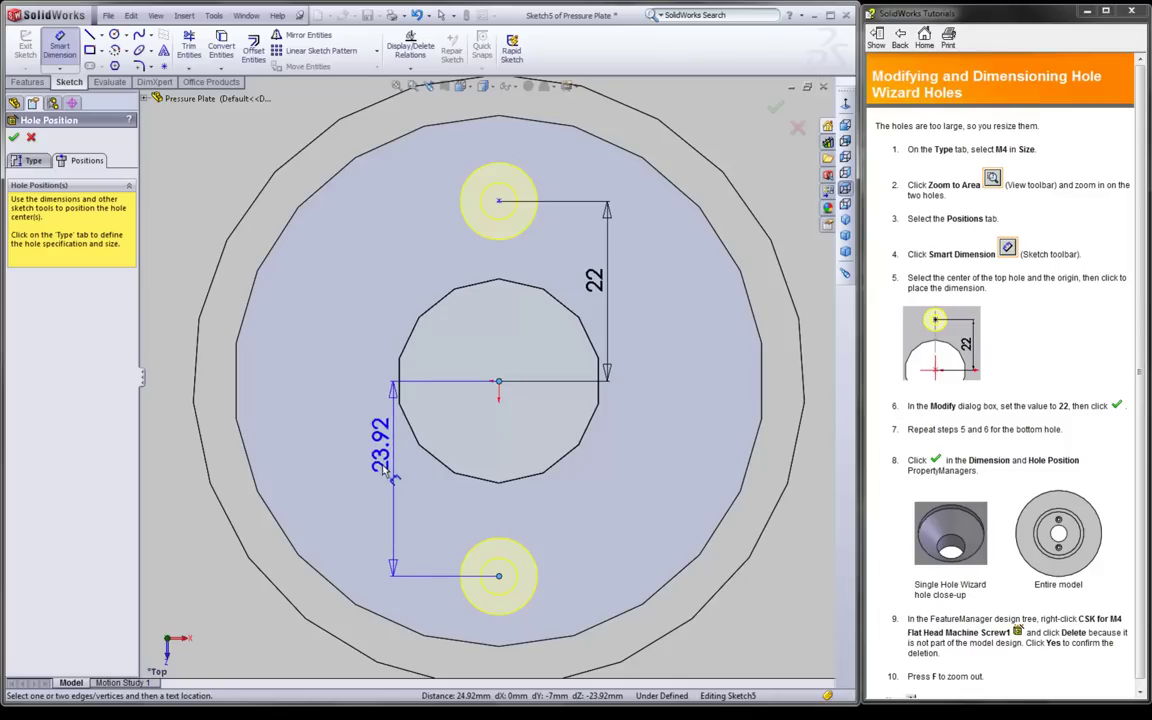
left_click(382, 470)
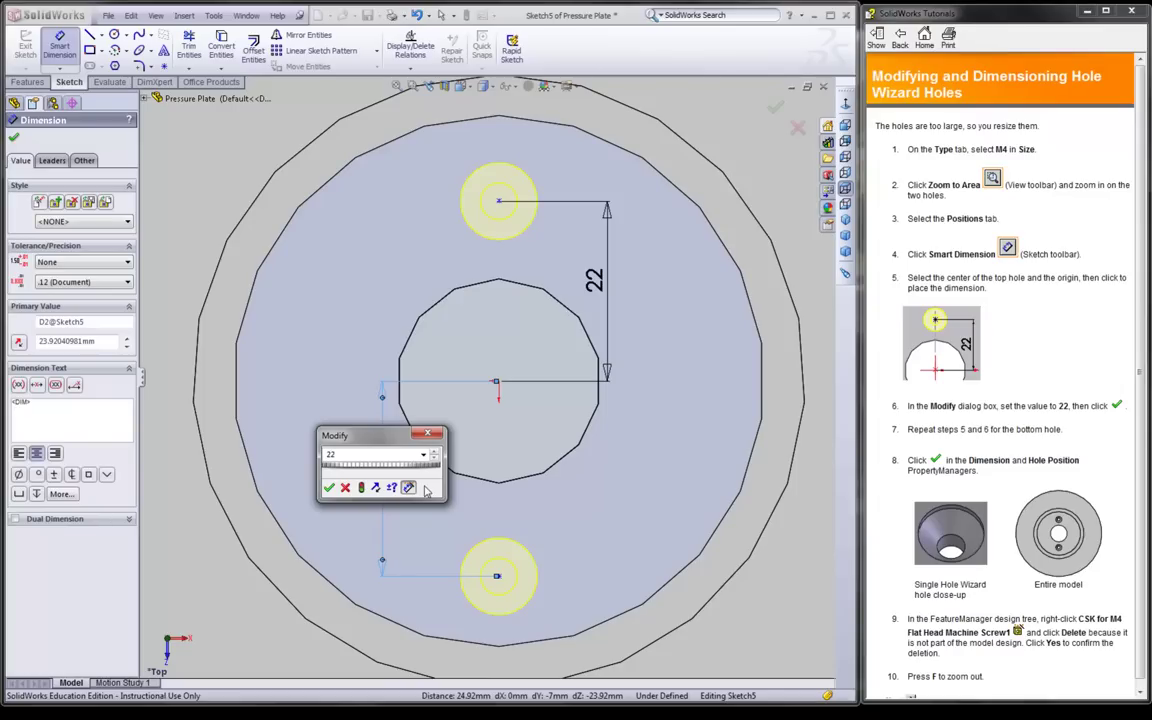
key("Return")
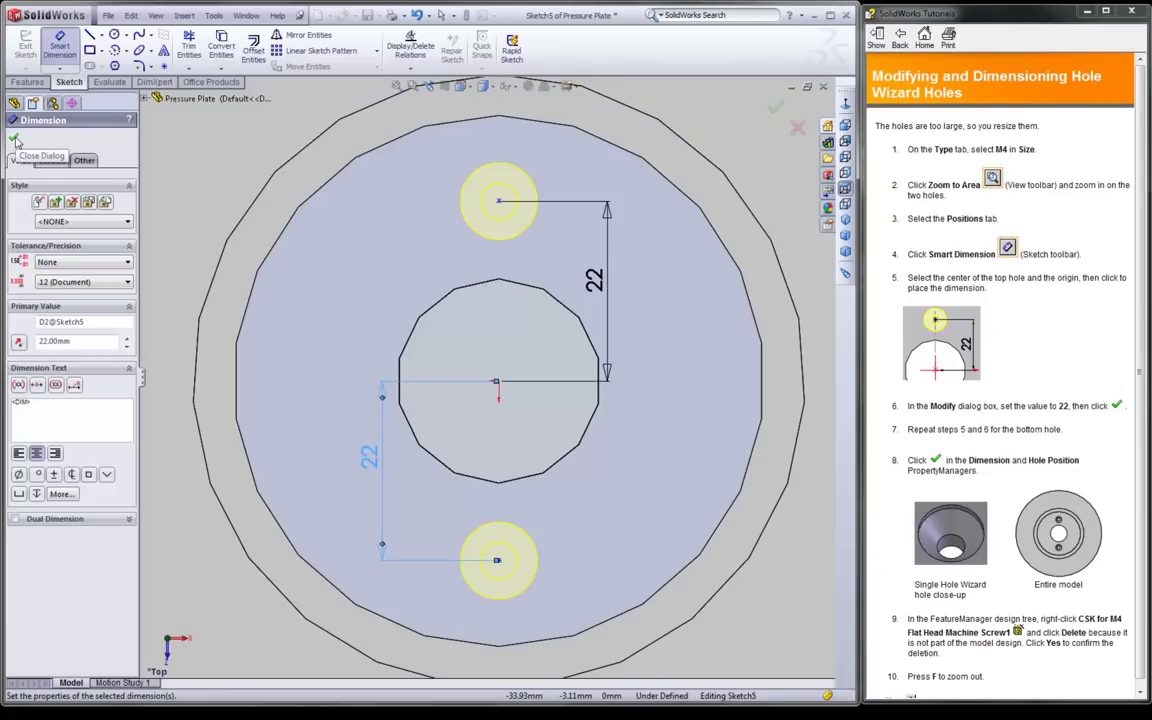
left_click(15, 140)
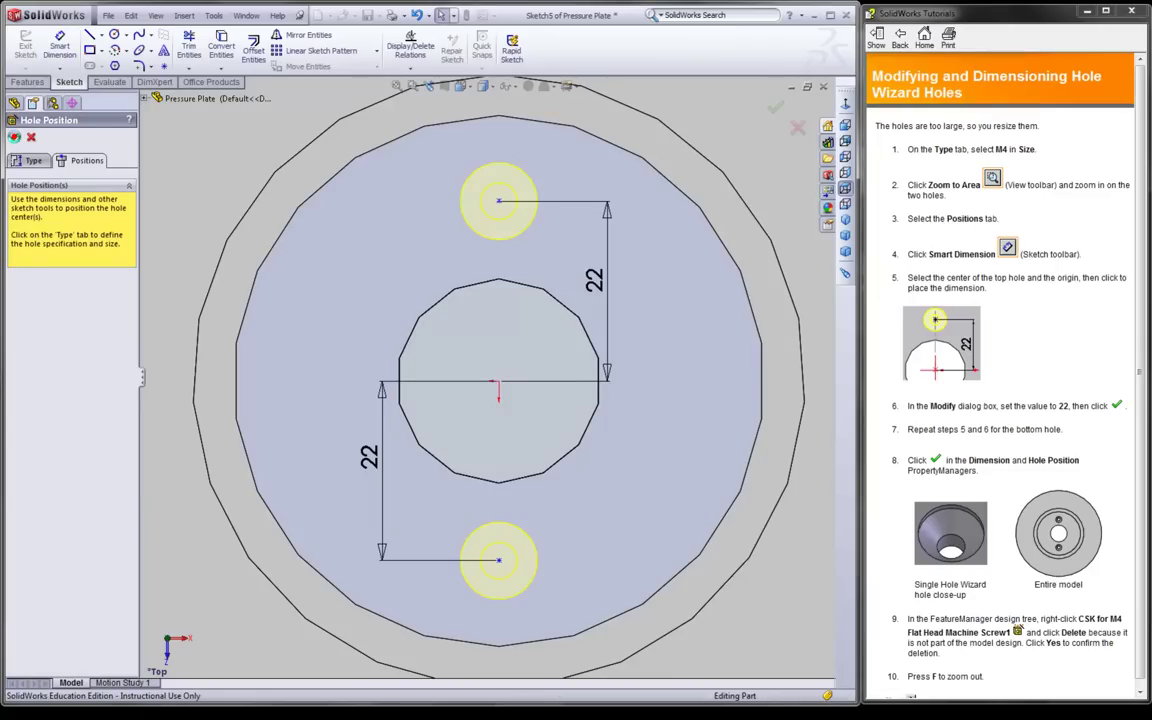
Step: Finish the two M4 countersunk holes and suppress the CSK for M4 feature
left_click(15, 139)
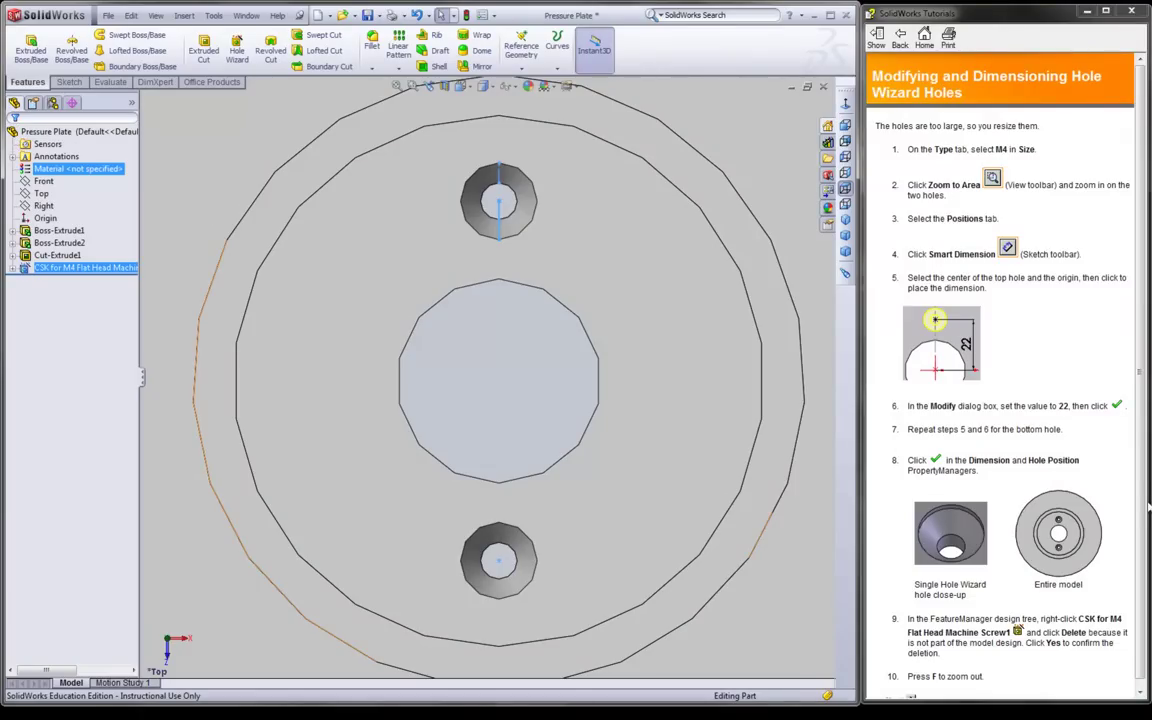
scroll(1134, 668, "down", 1)
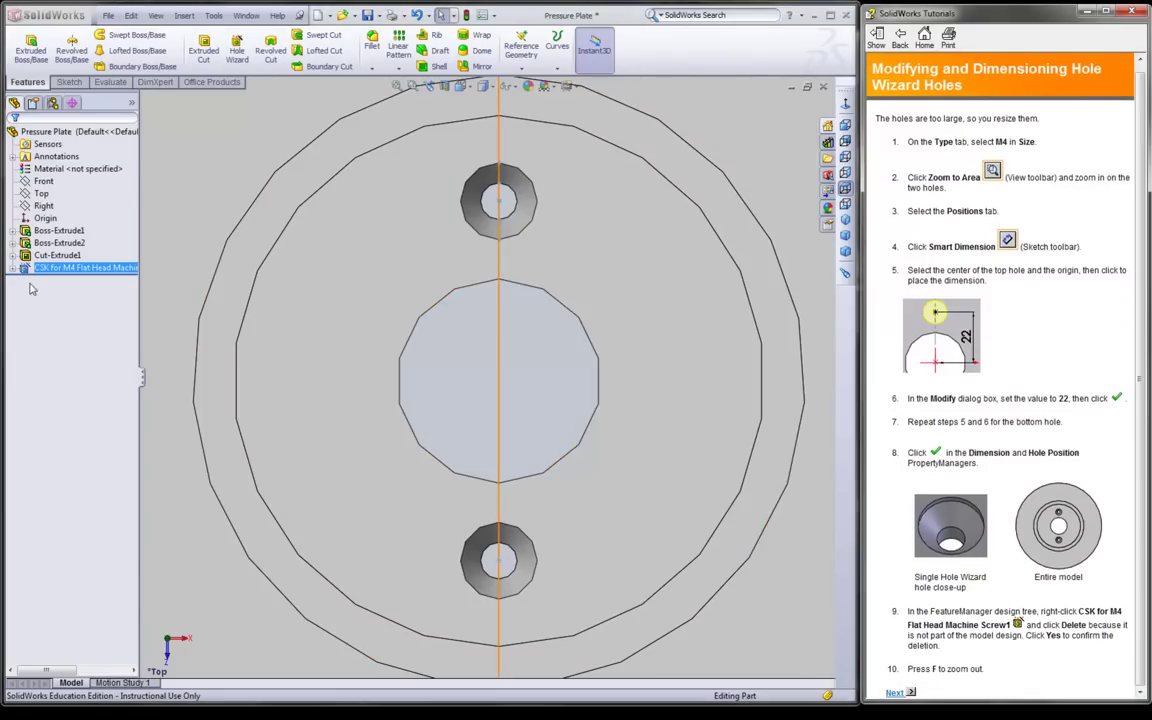
left_click(65, 268)
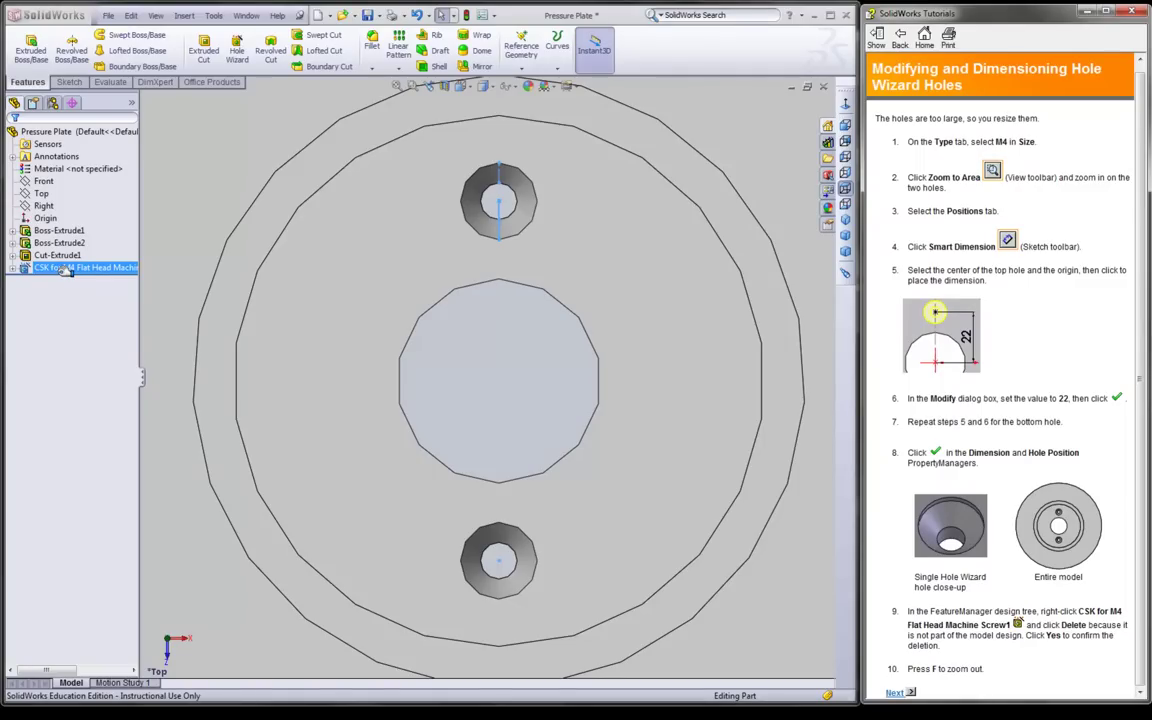
right_click(64, 268)
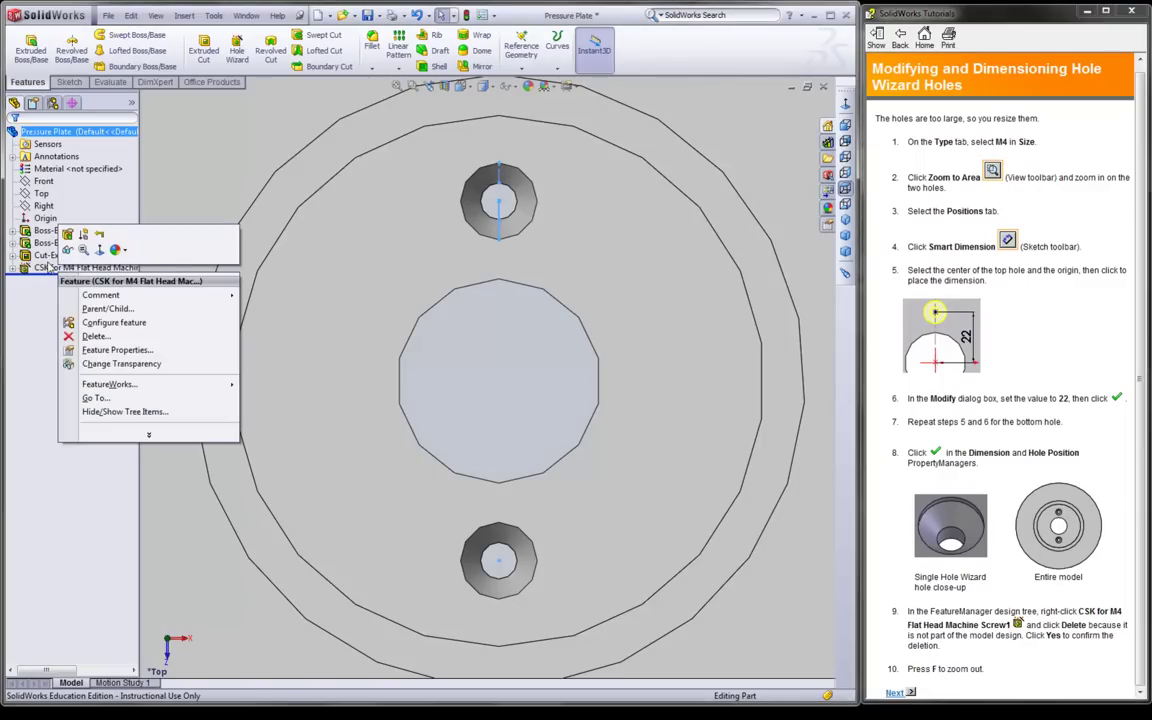
right_click(49, 267)
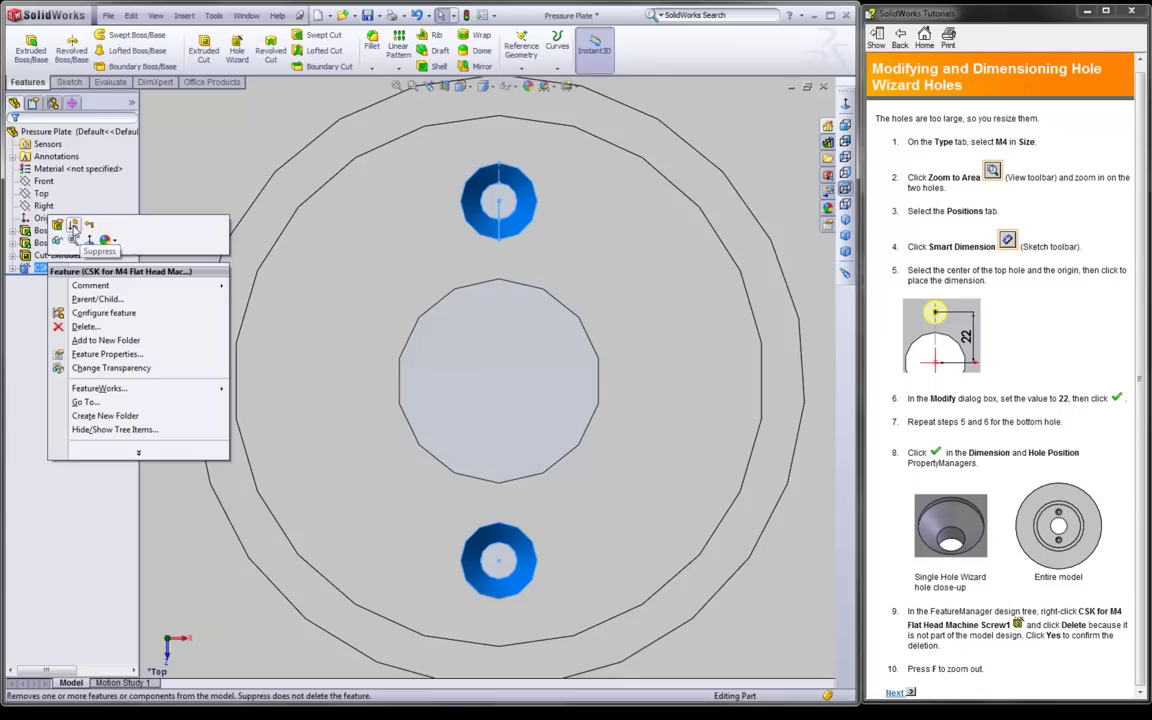
key("Escape")
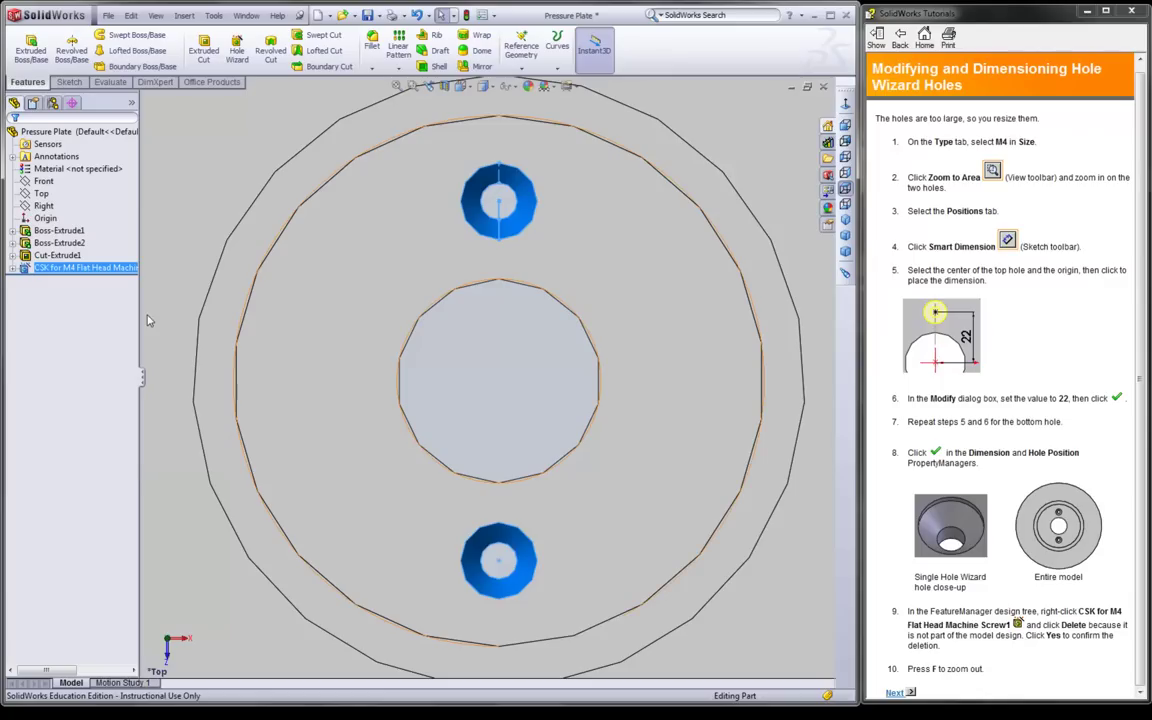
left_click(79, 268)
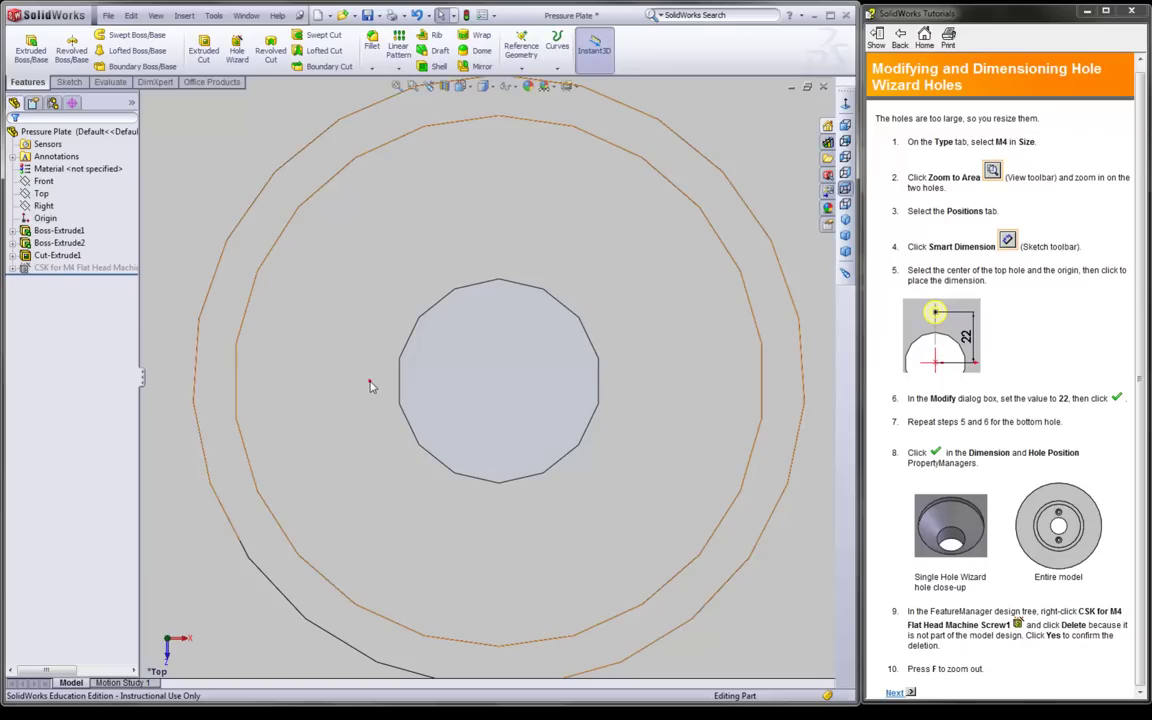
Step: In an oblique 3-D view, briefly unsuppress the countersunk holes to check, then suppress again
key("f")
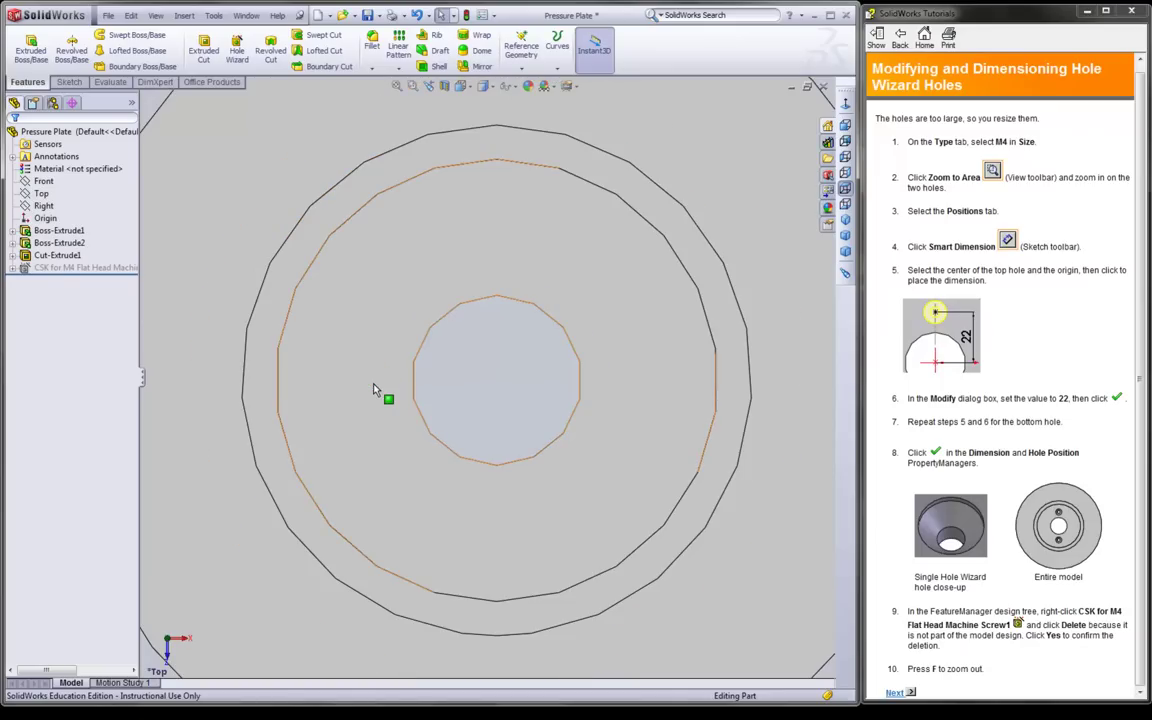
left_click(375, 390)
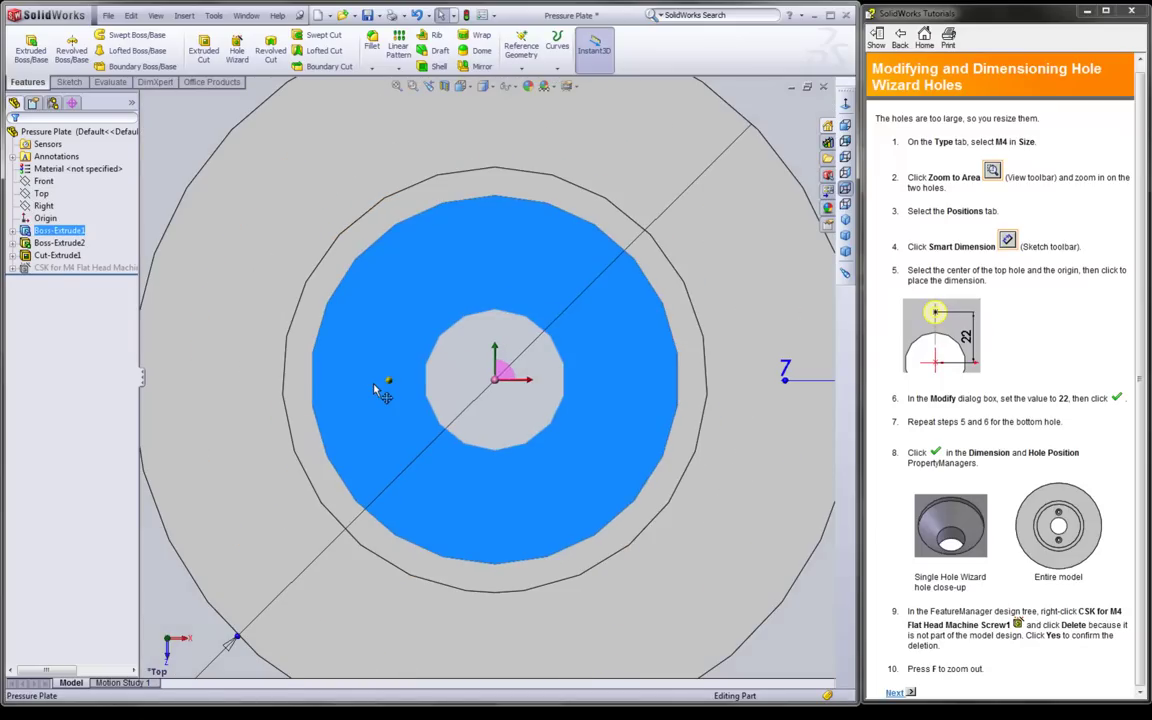
key("z")
key("z")
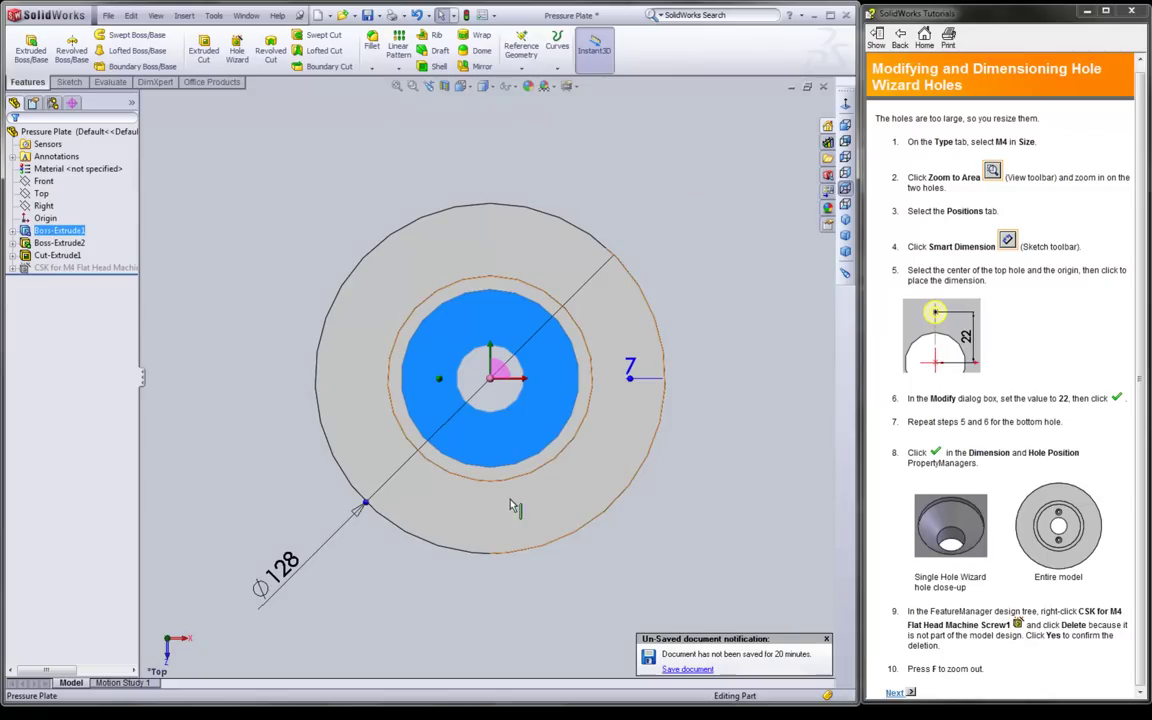
middle_click_drag(478, 378, 536, 399)
right_click(79, 267)
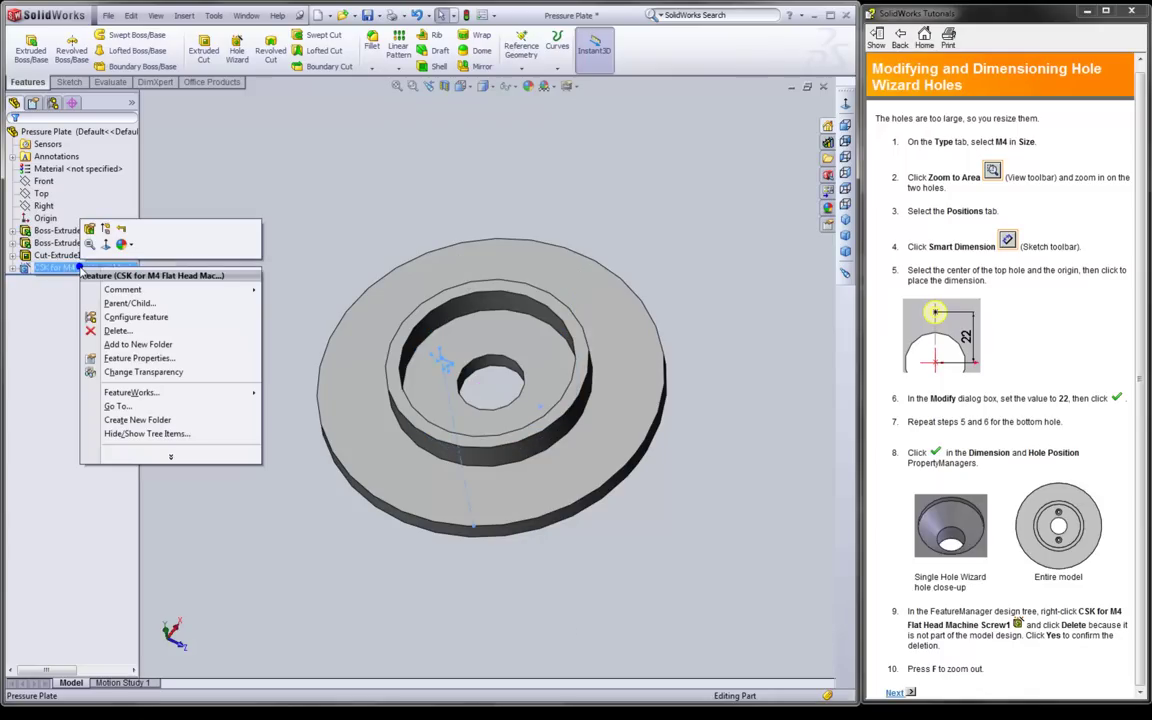
left_click(106, 229)
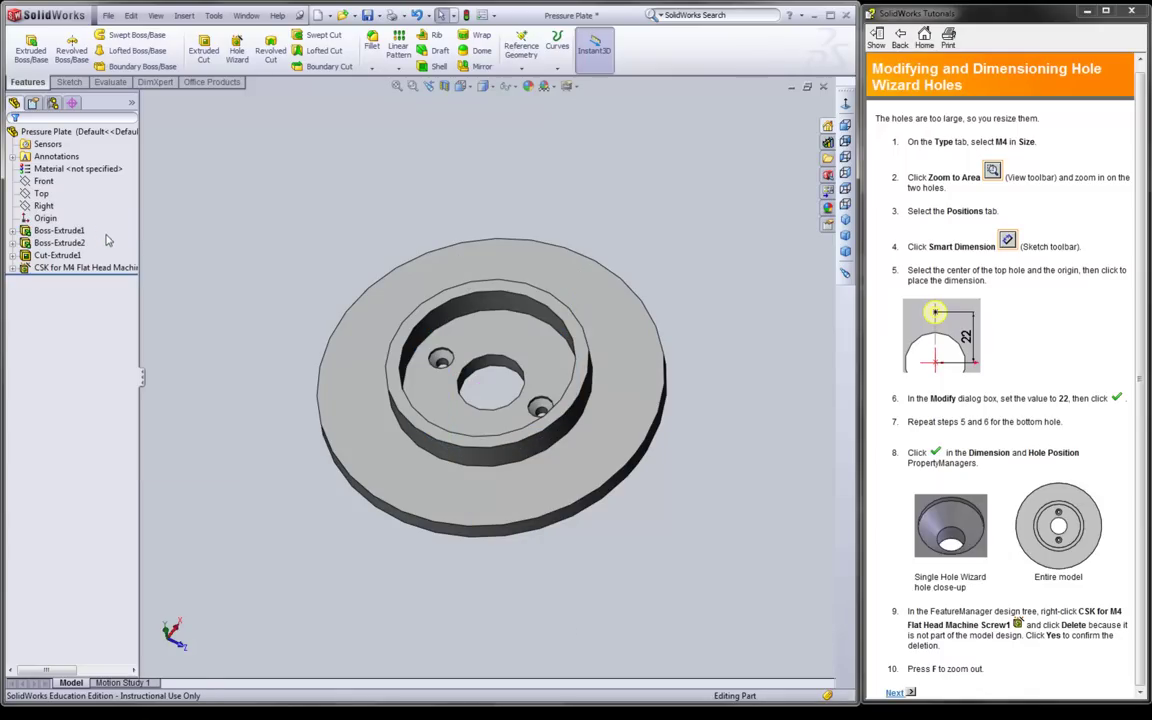
right_click(84, 267)
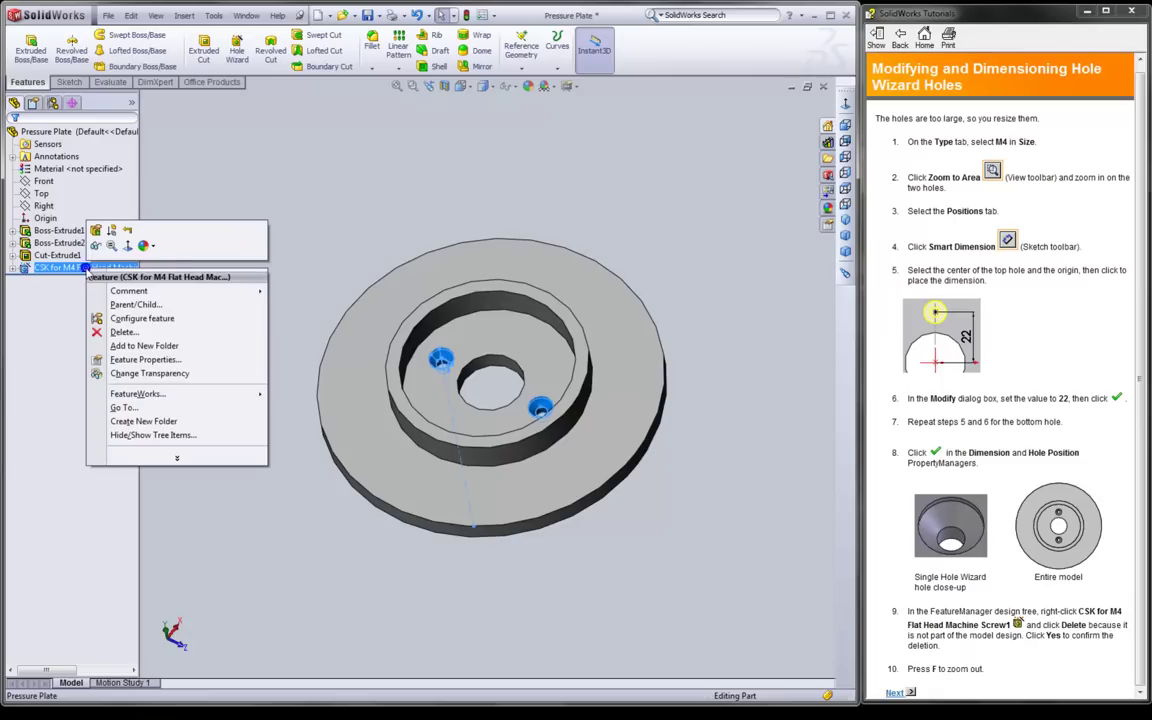
left_click(111, 232)
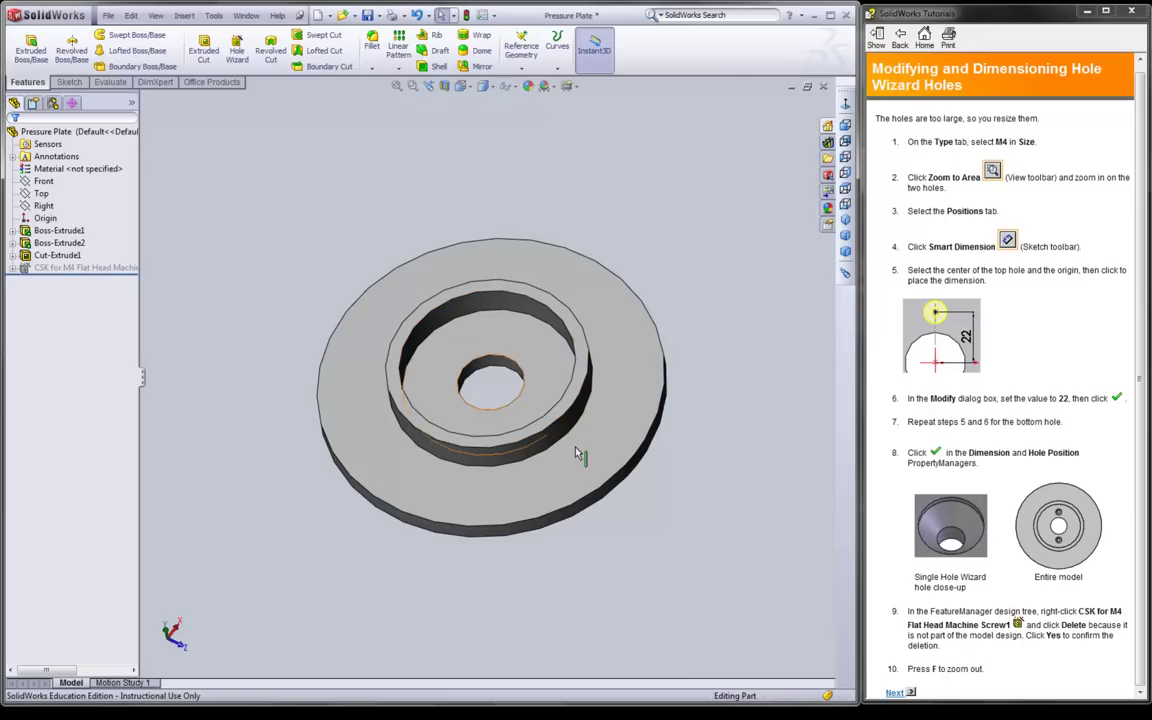
Step: In Trimetric view, set up a 2 mm fillet on the ring boss top face and base outer face
left_click(893, 692)
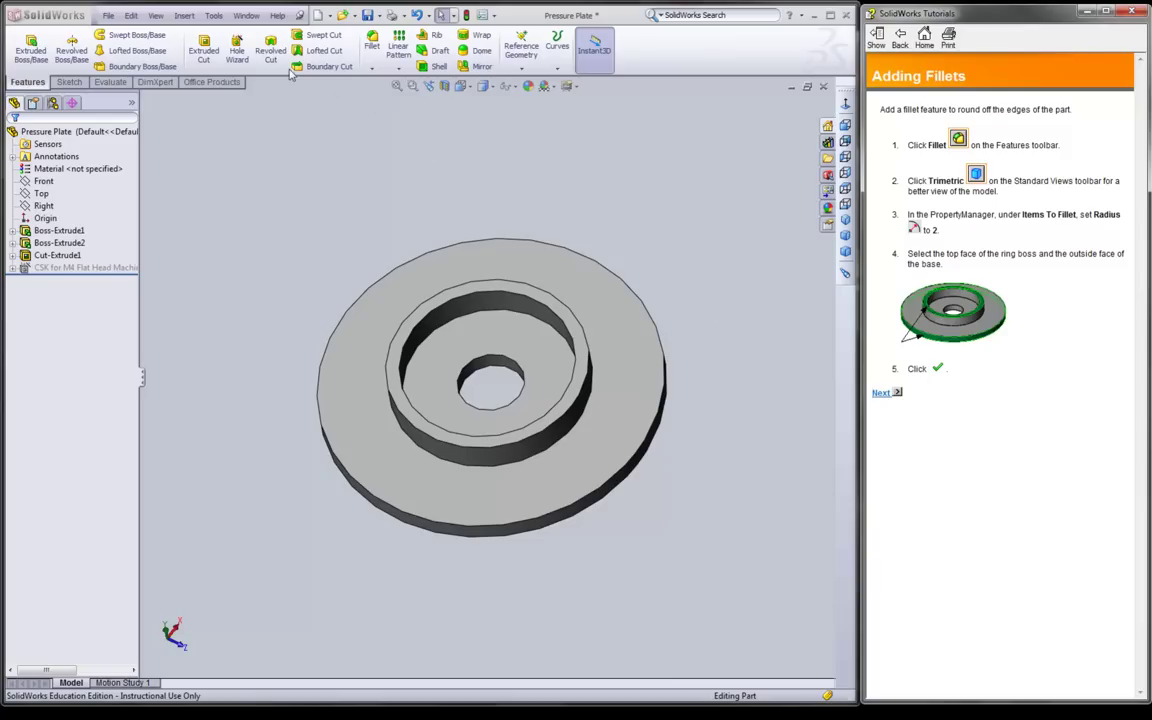
left_click(368, 48)
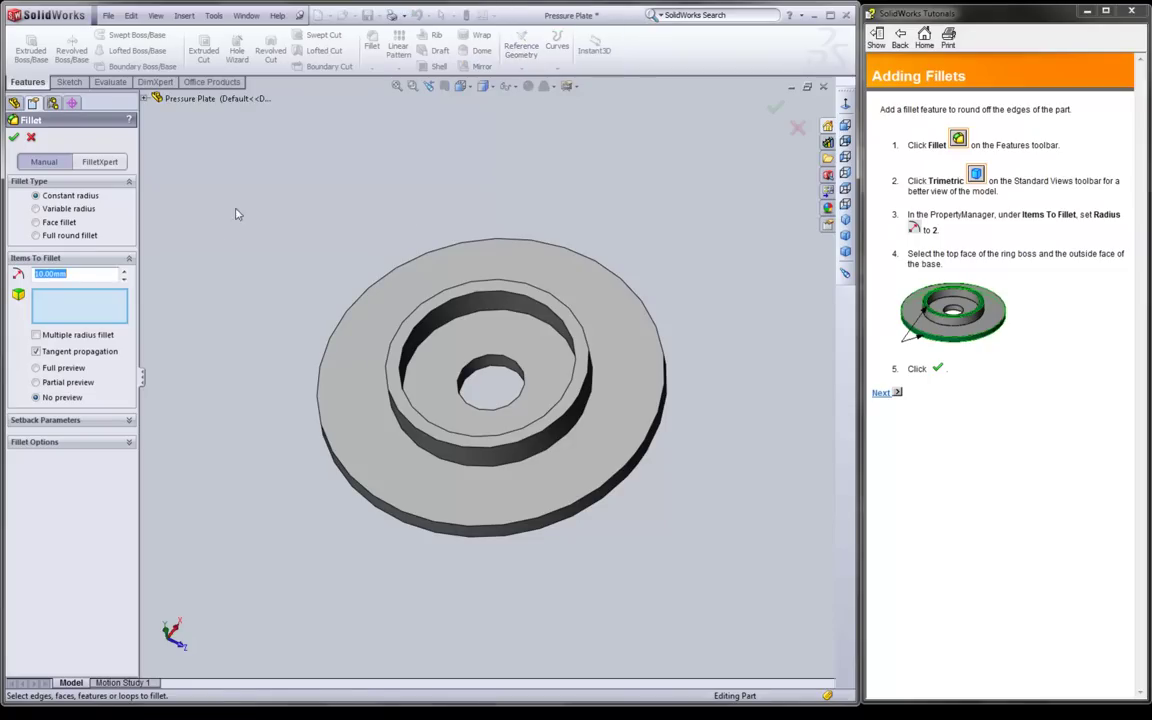
left_click(470, 88)
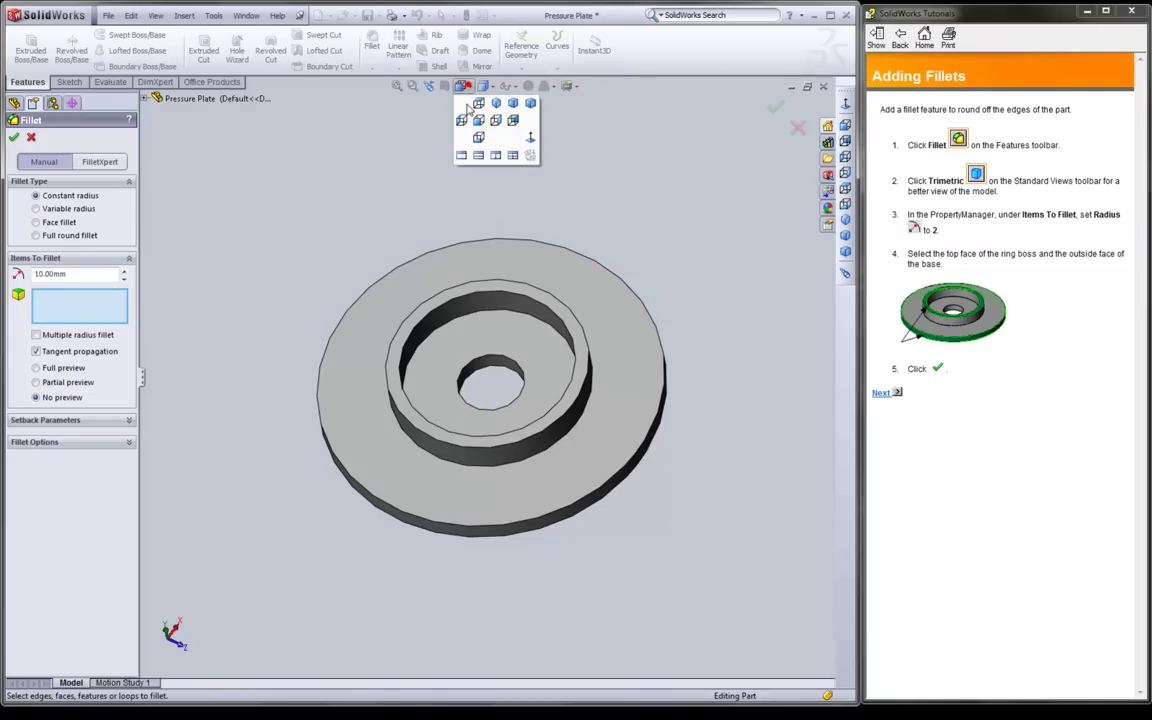
left_click(513, 106)
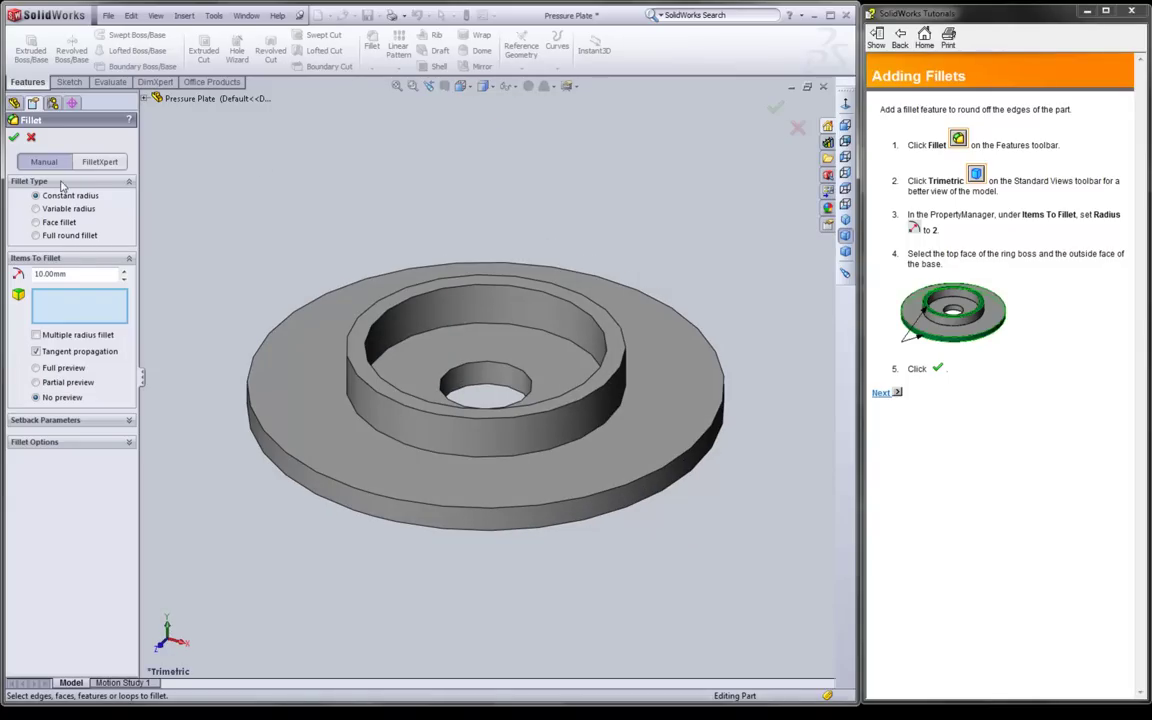
double_click(80, 273)
type("2")
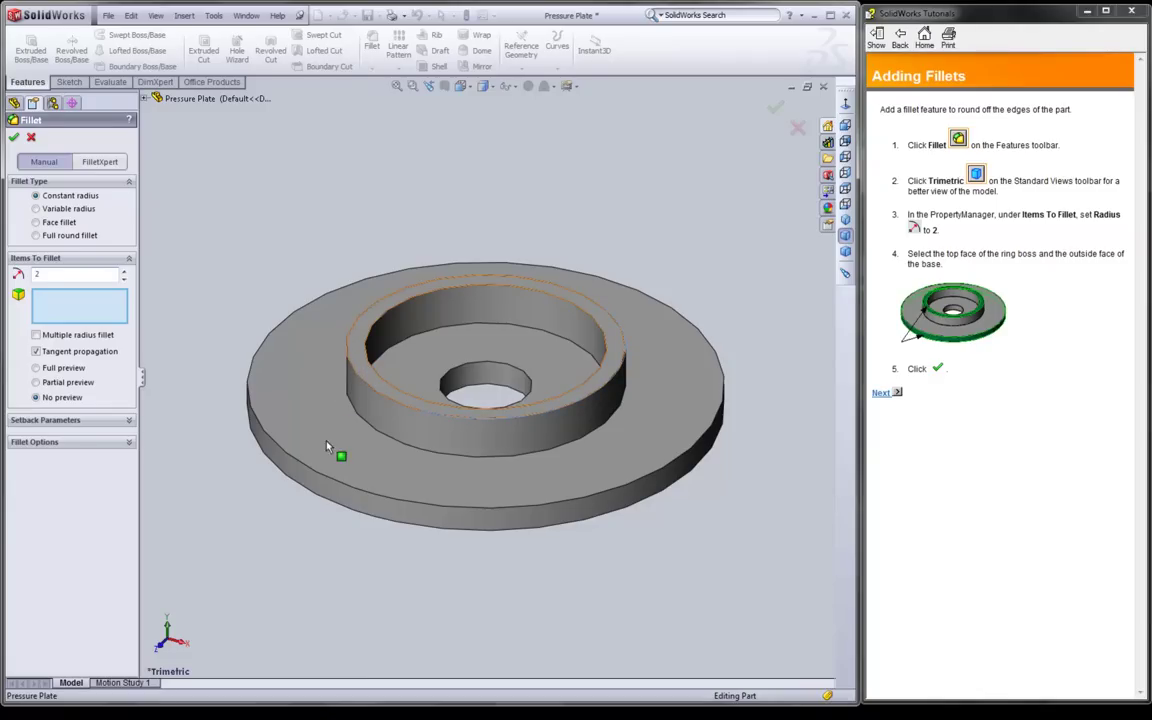
left_click(363, 360)
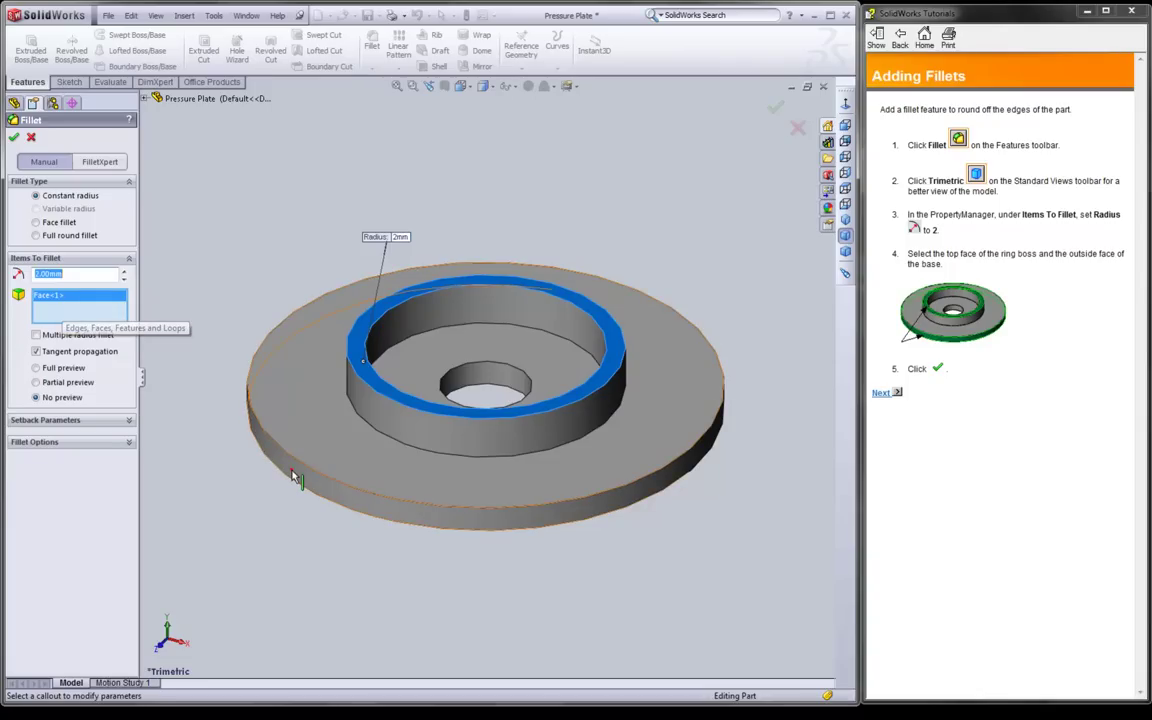
left_click(294, 476)
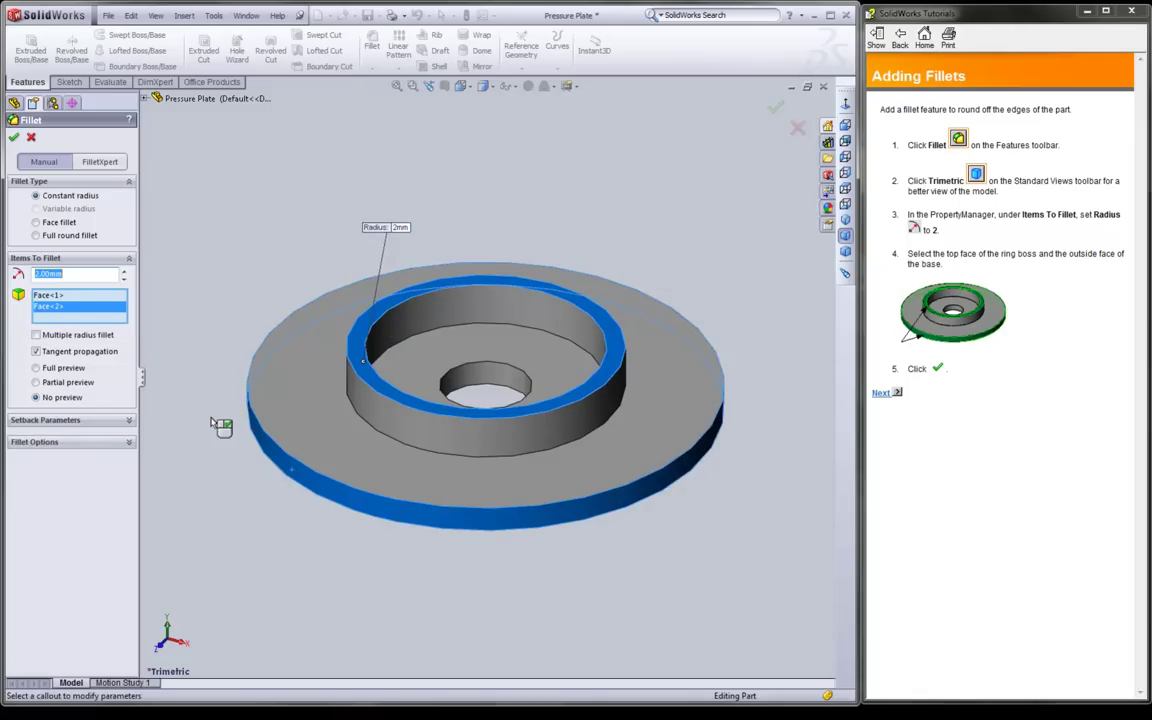
left_click(882, 393)
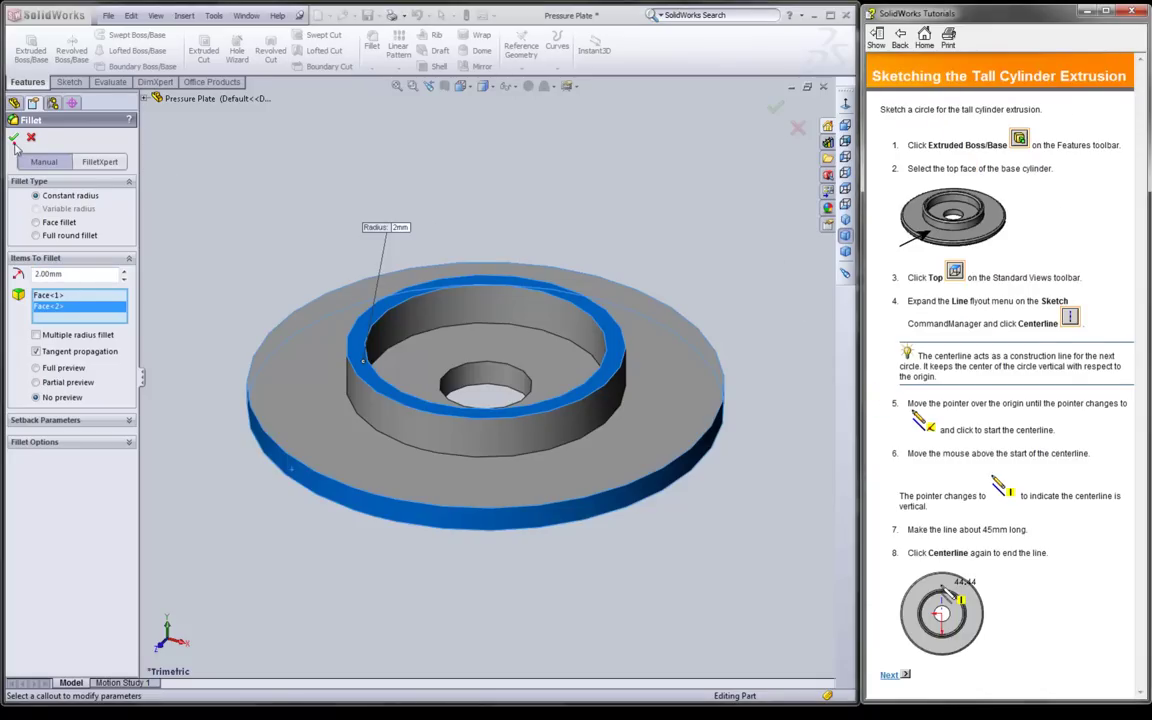
Step: Apply the 2 mm fillet, then start an extruded boss sketch on the base top face in Top view
right_click(181, 339)
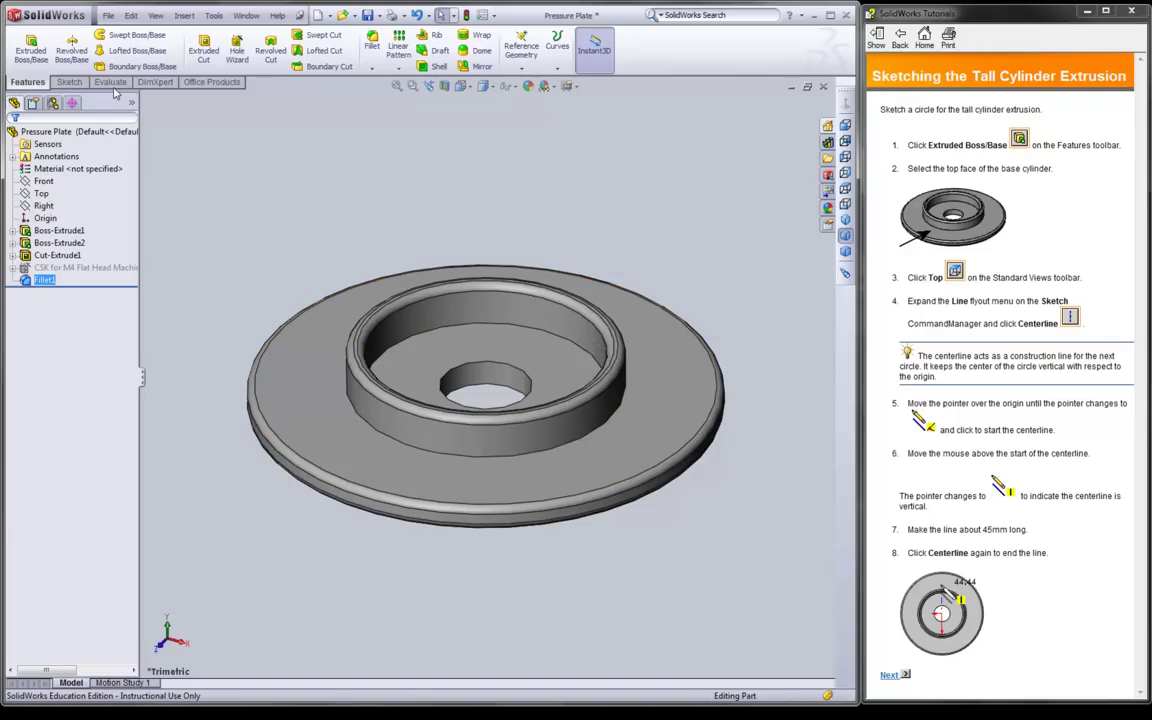
left_click(27, 55)
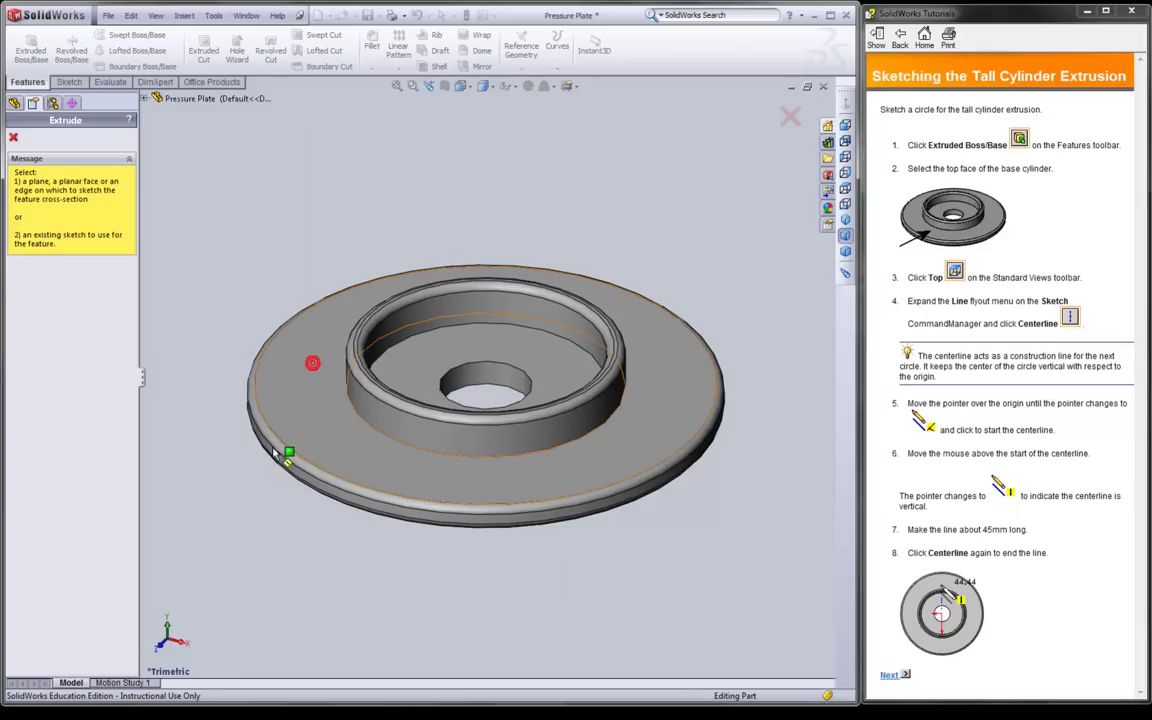
left_click(313, 368)
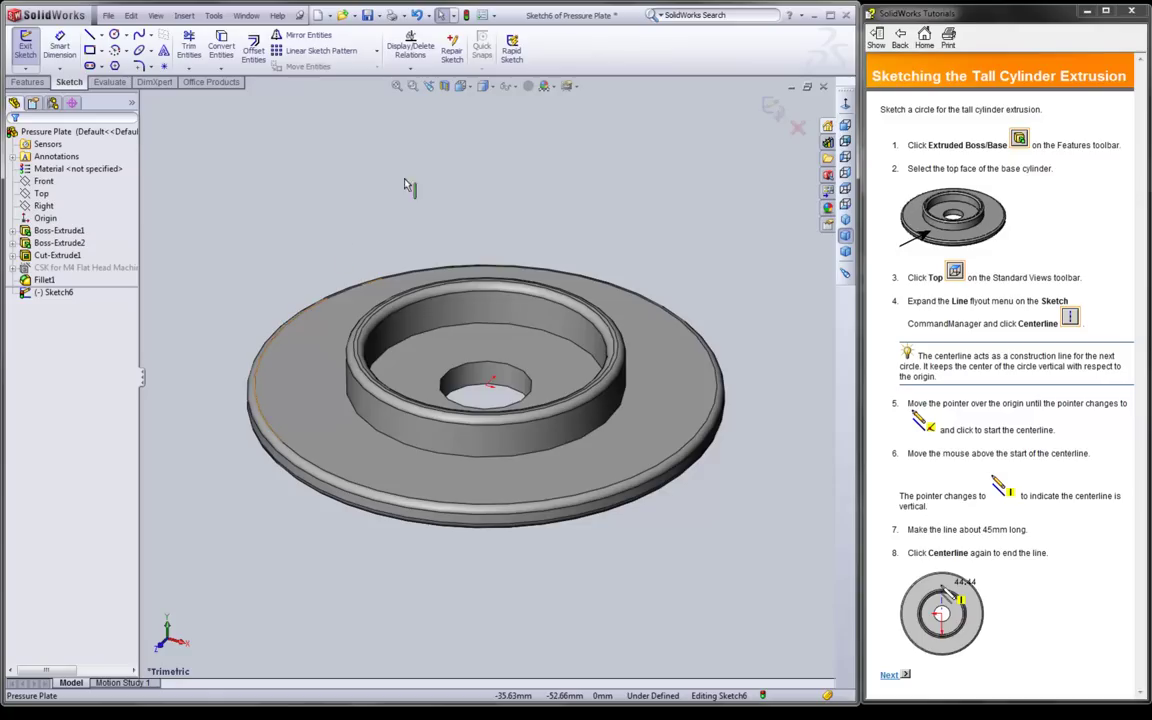
left_click(463, 88)
left_click(483, 113)
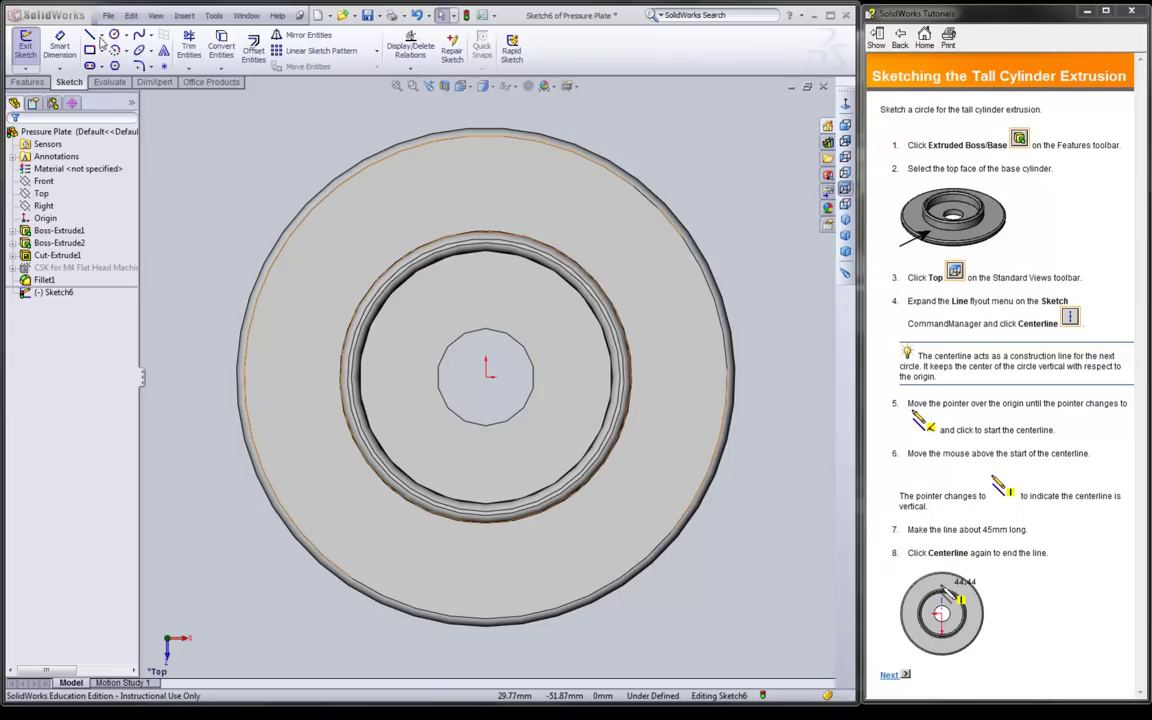
Step: Draw a vertical centerline about 48.53 long rising from the origin
left_click(100, 36)
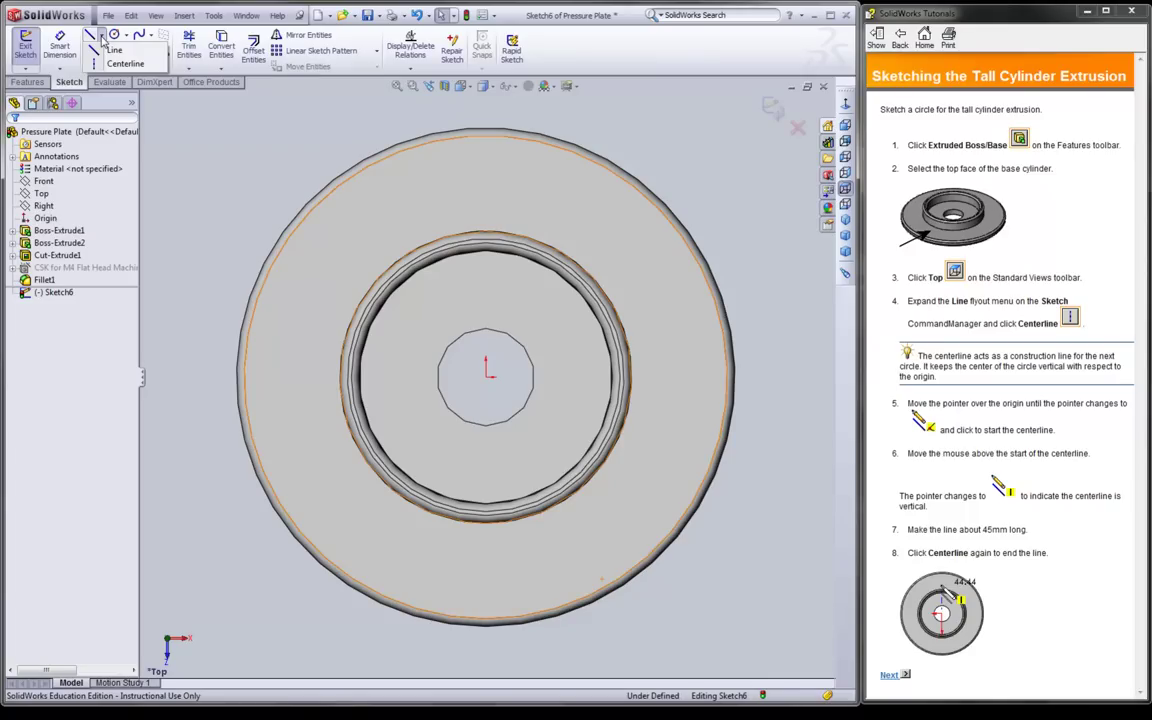
left_click(125, 66)
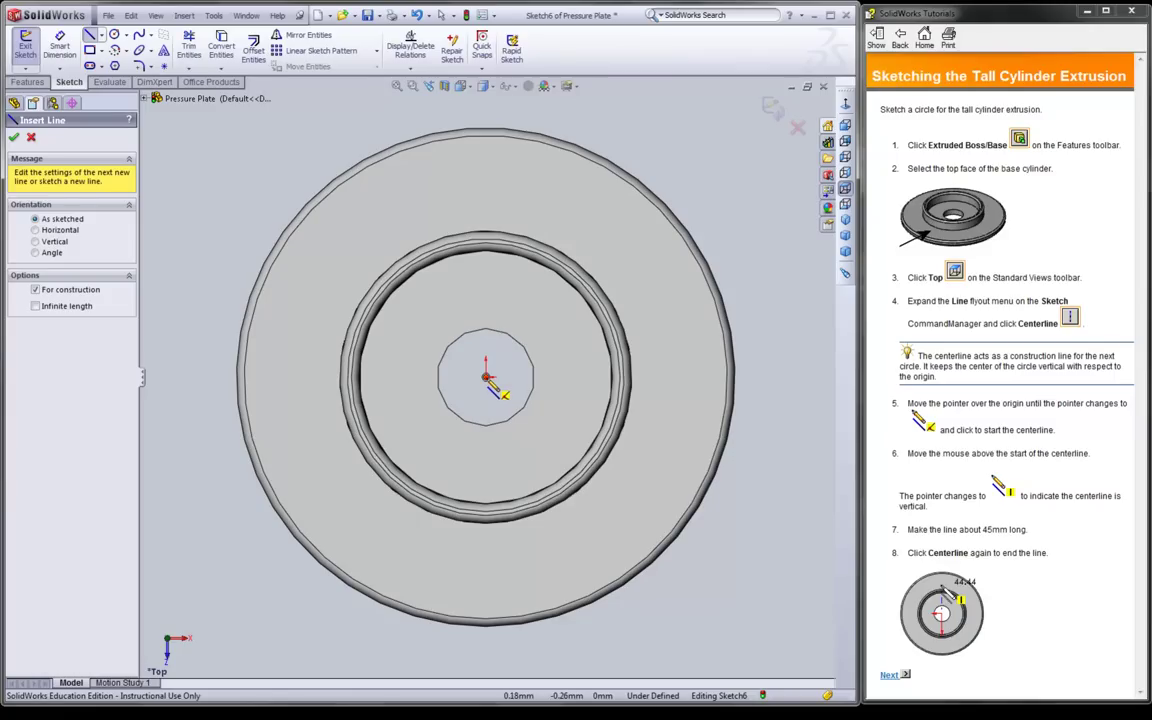
left_click(487, 378)
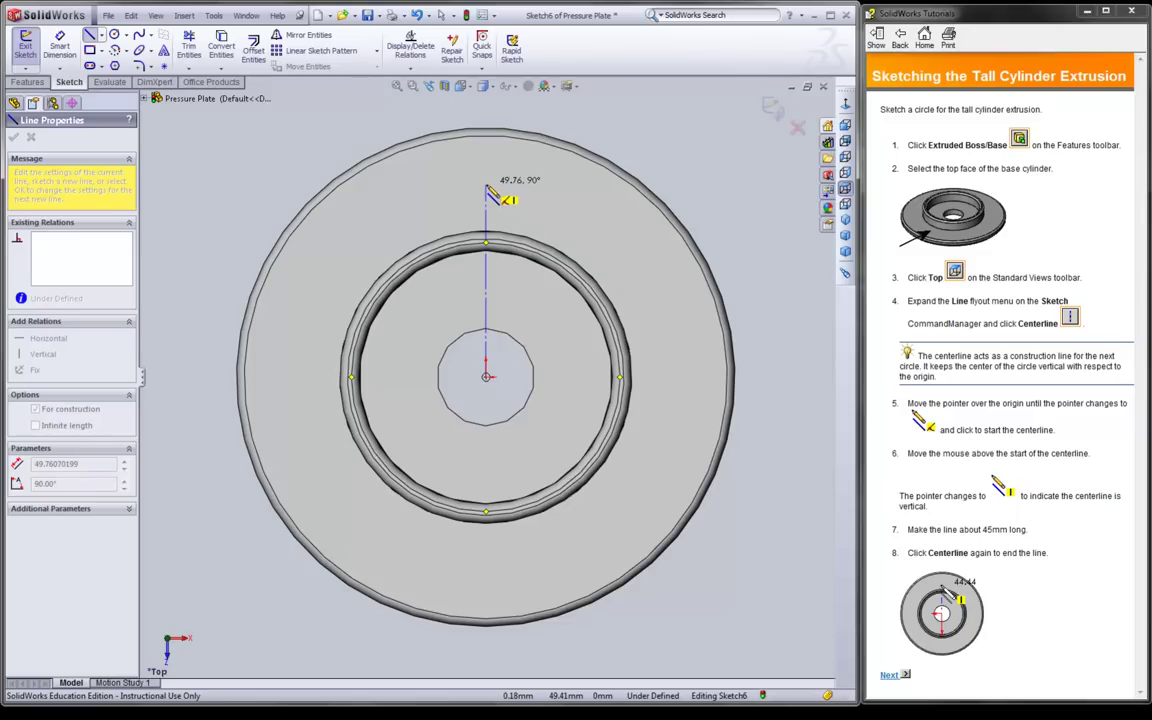
left_click(486, 187)
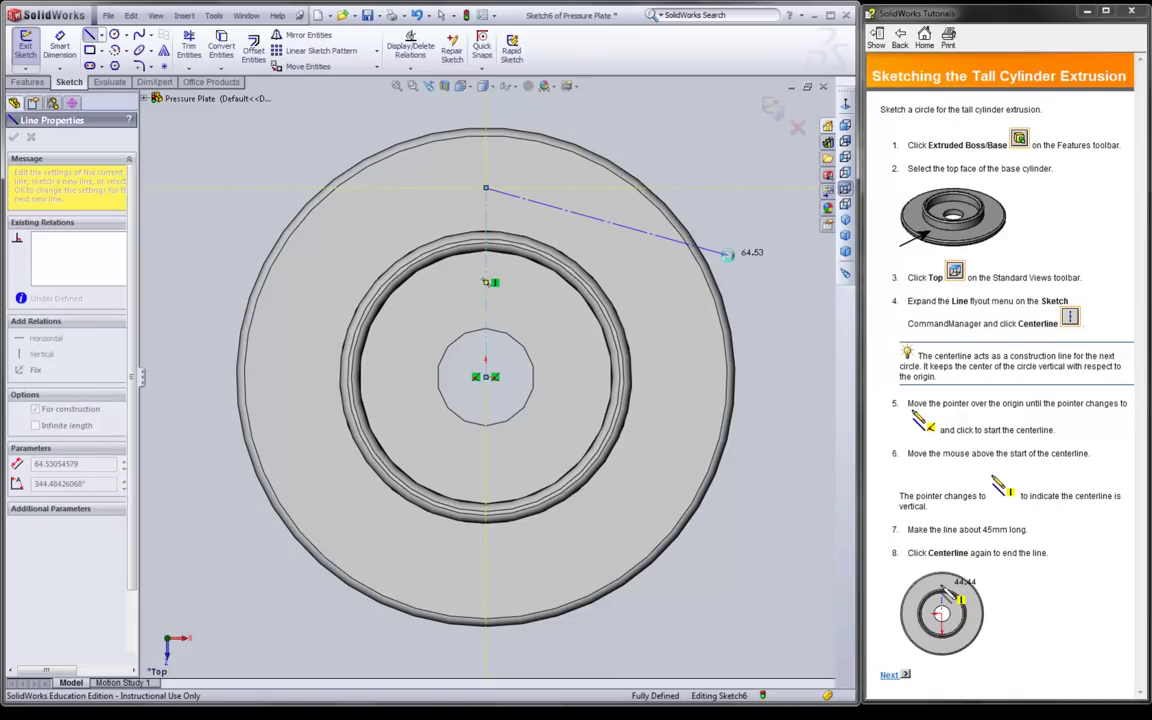
key("Escape")
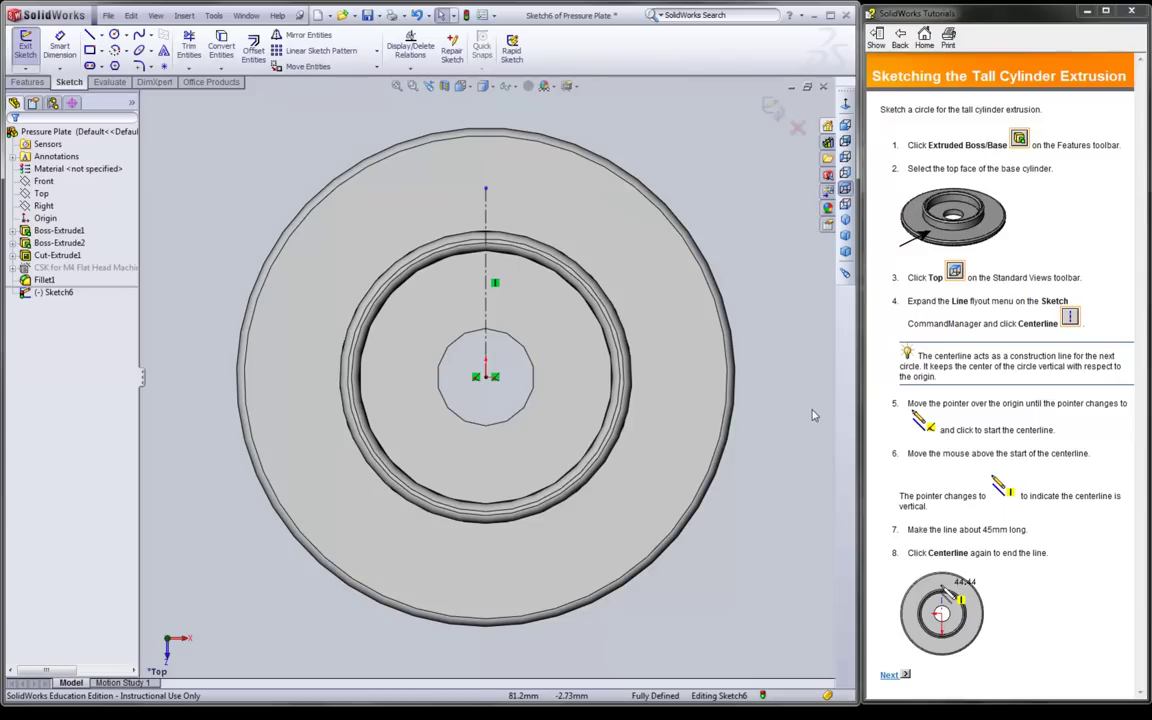
Step: Draw a circle of radius about 6.10 centred on the centerline's top endpoint
left_click(893, 676)
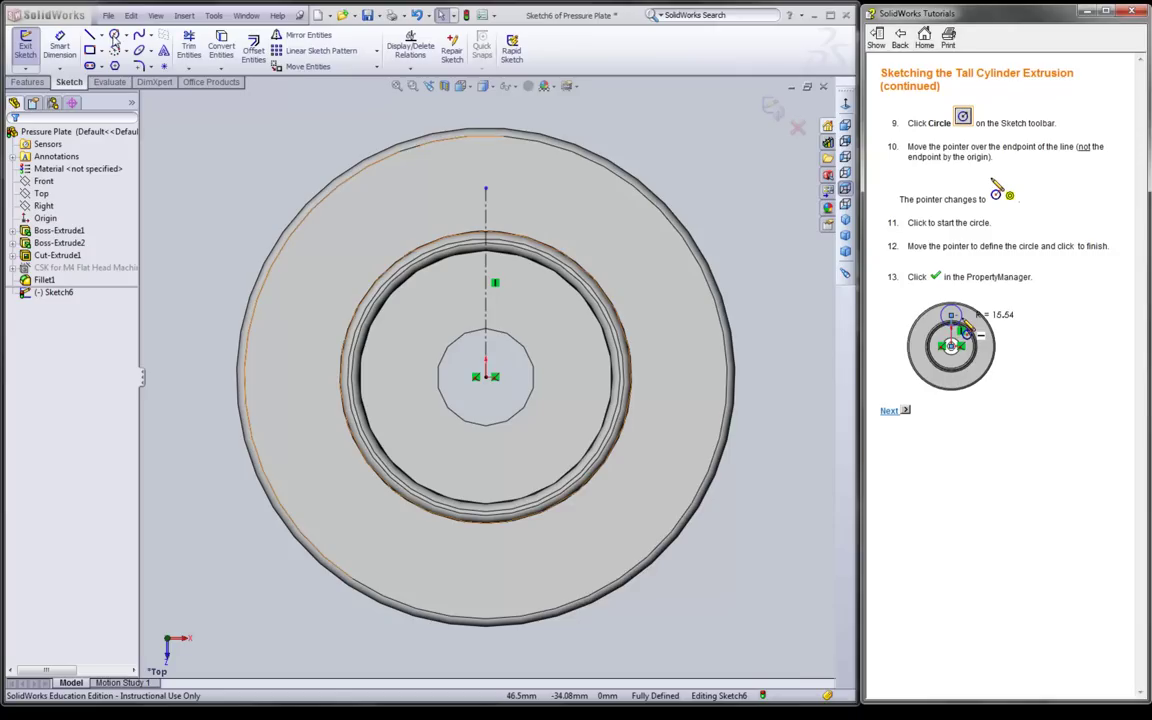
left_click(114, 36)
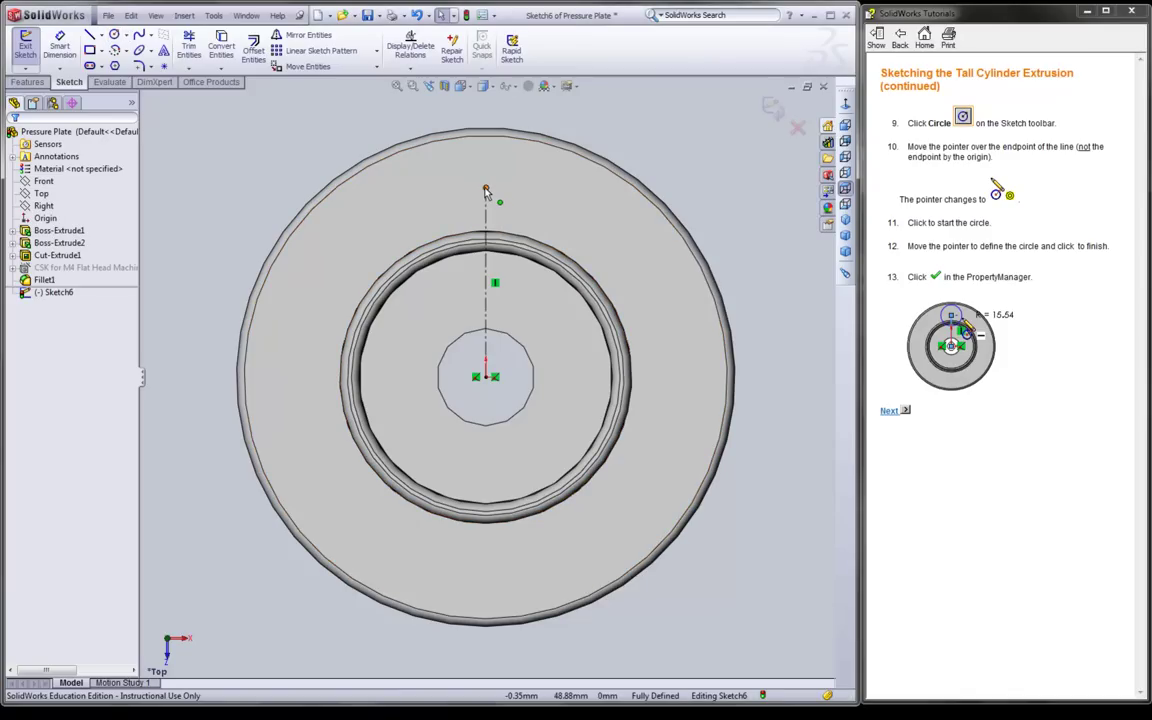
left_click(486, 189)
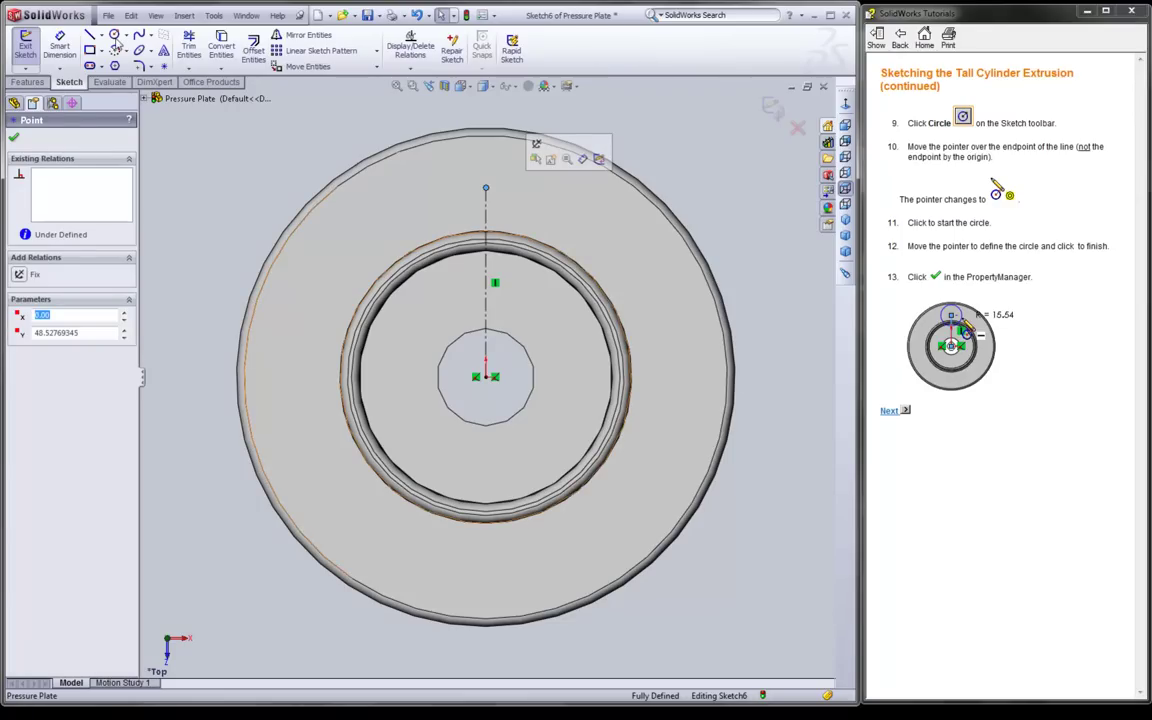
left_click(115, 36)
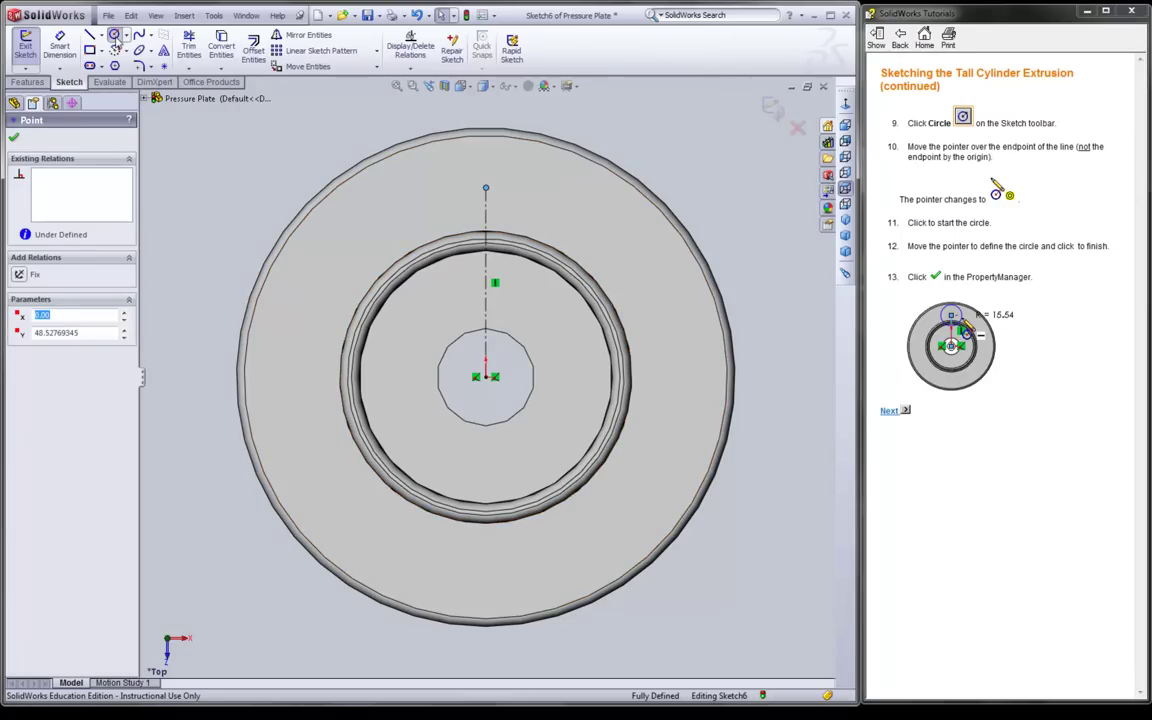
left_click(486, 189)
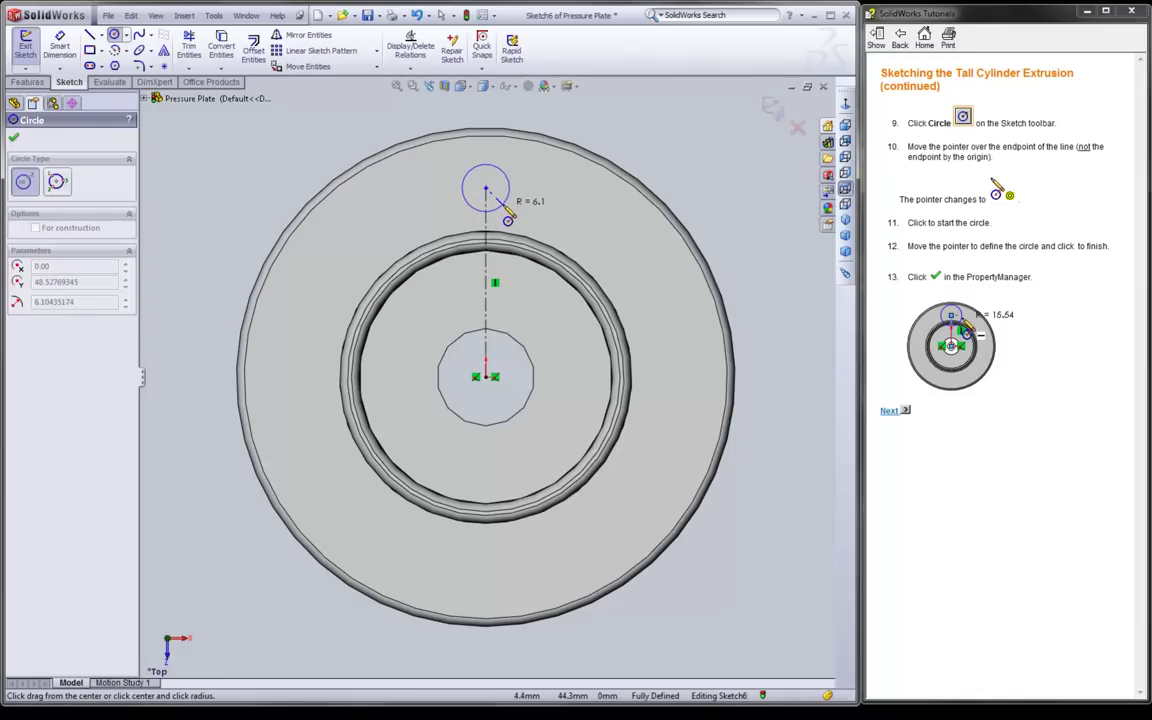
left_click(506, 212)
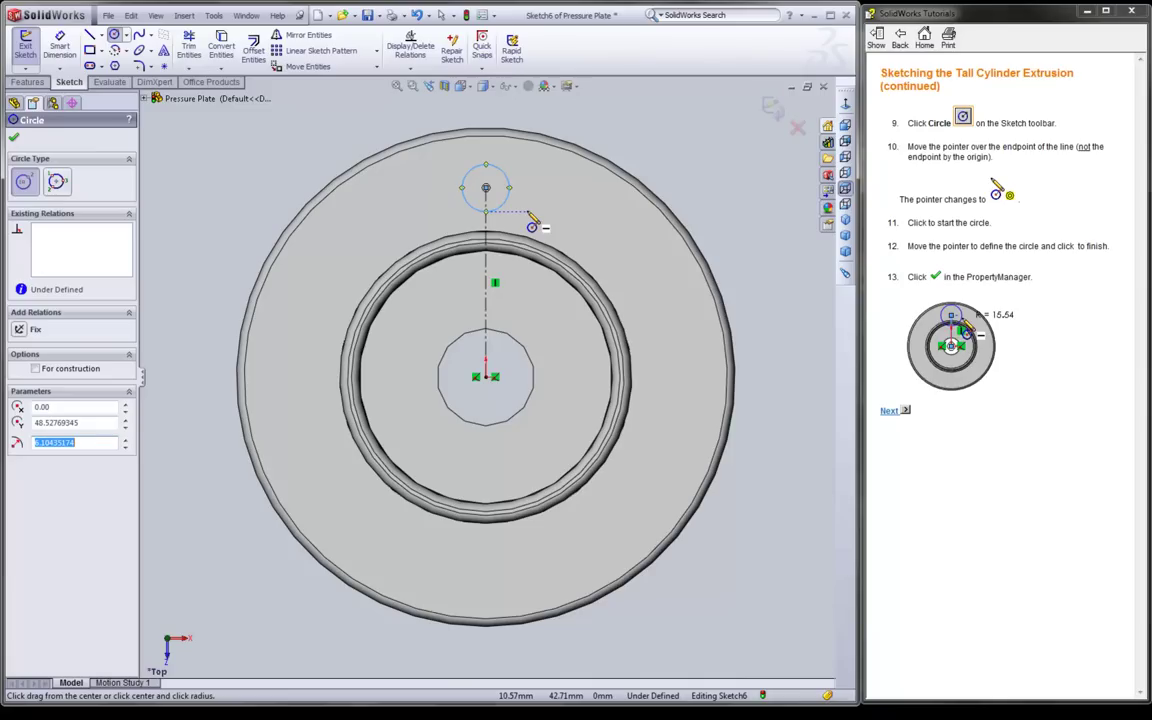
left_click(13, 137)
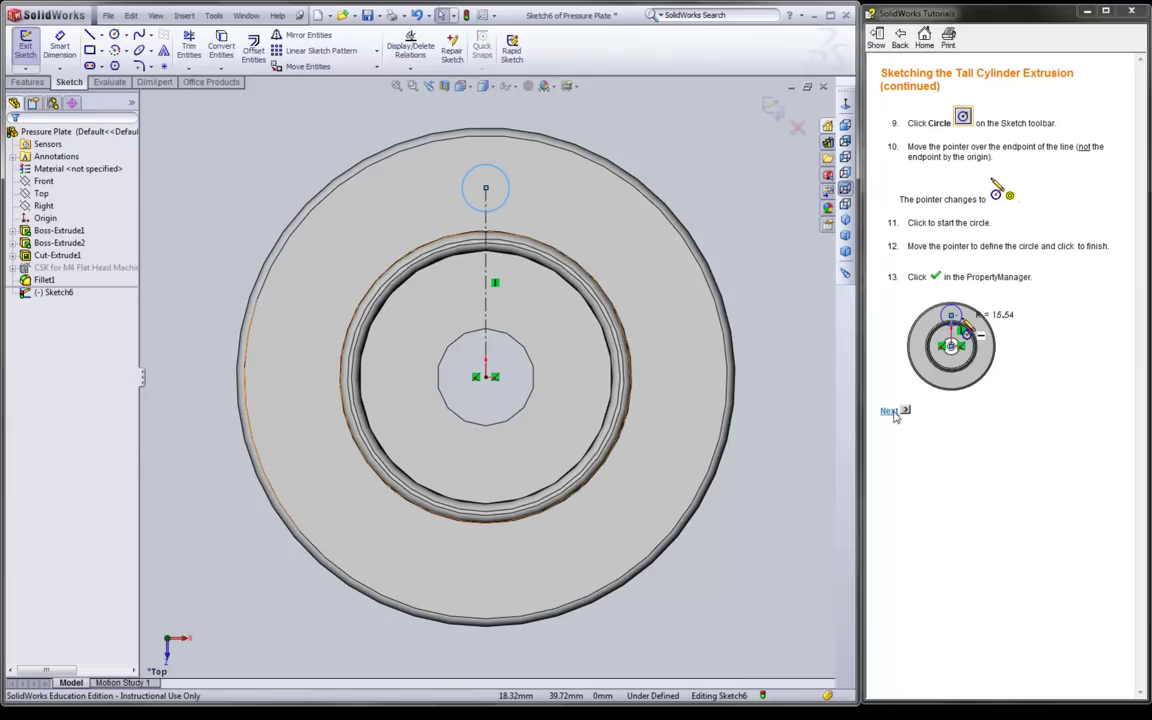
Step: Dimension the top circle to a 27 mm diameter
left_click(890, 411)
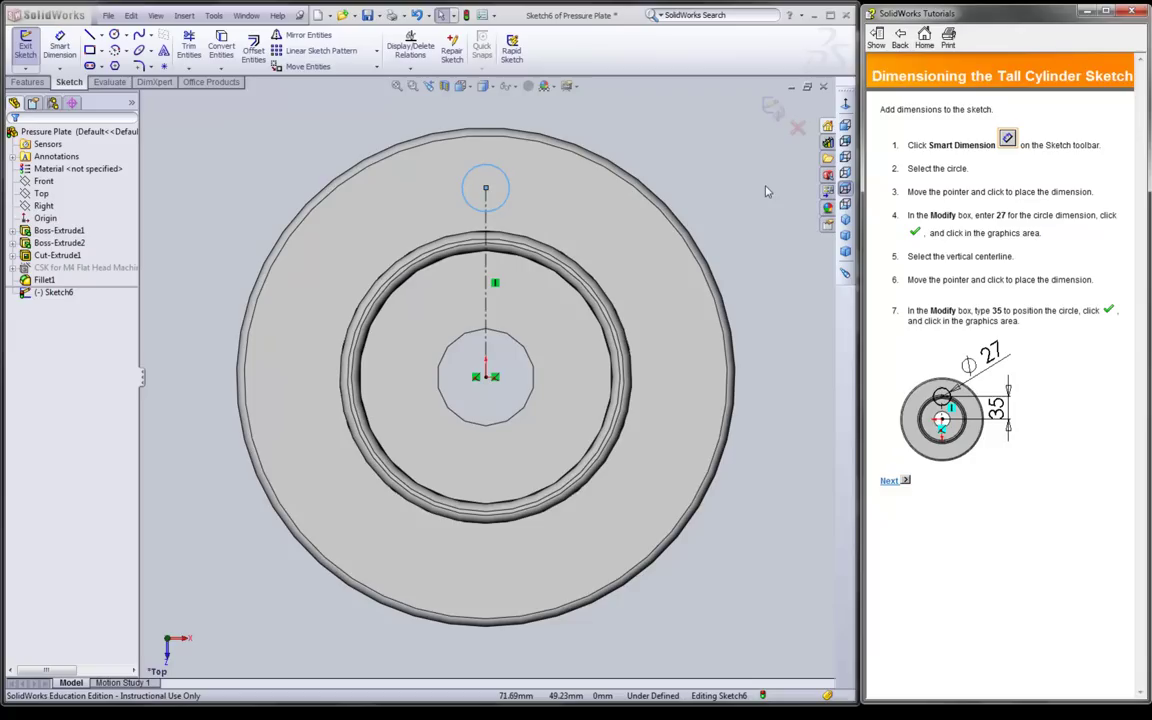
left_click(72, 42)
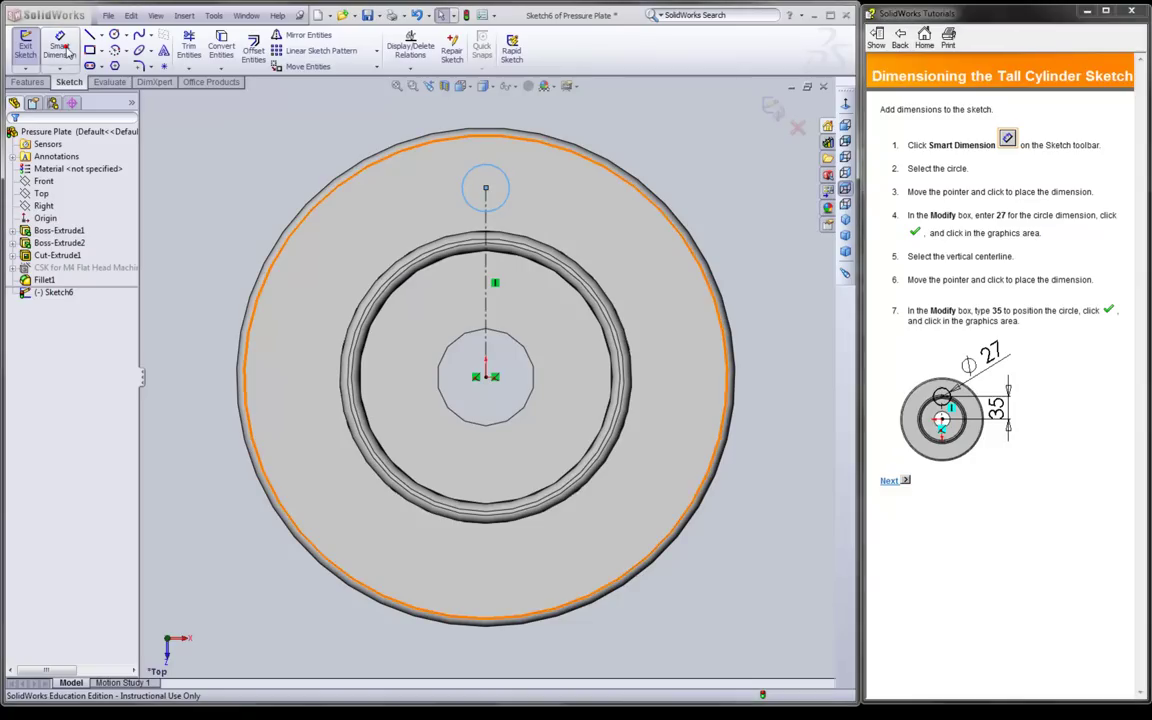
left_click(492, 168)
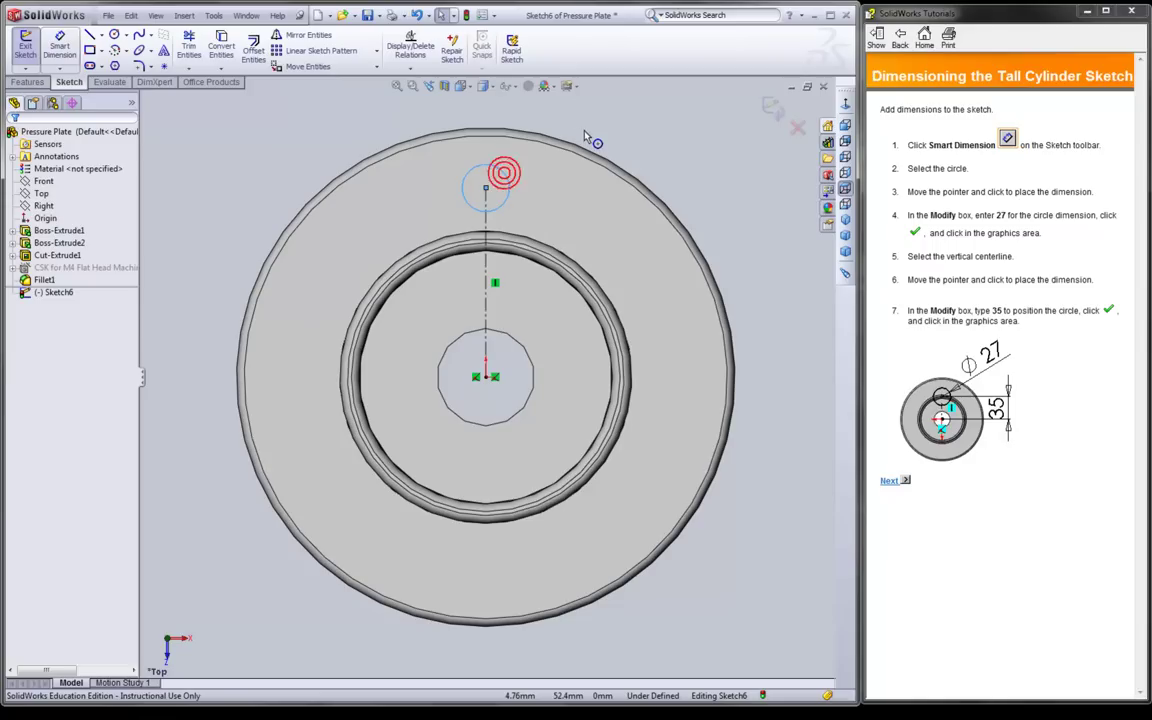
left_click(62, 46)
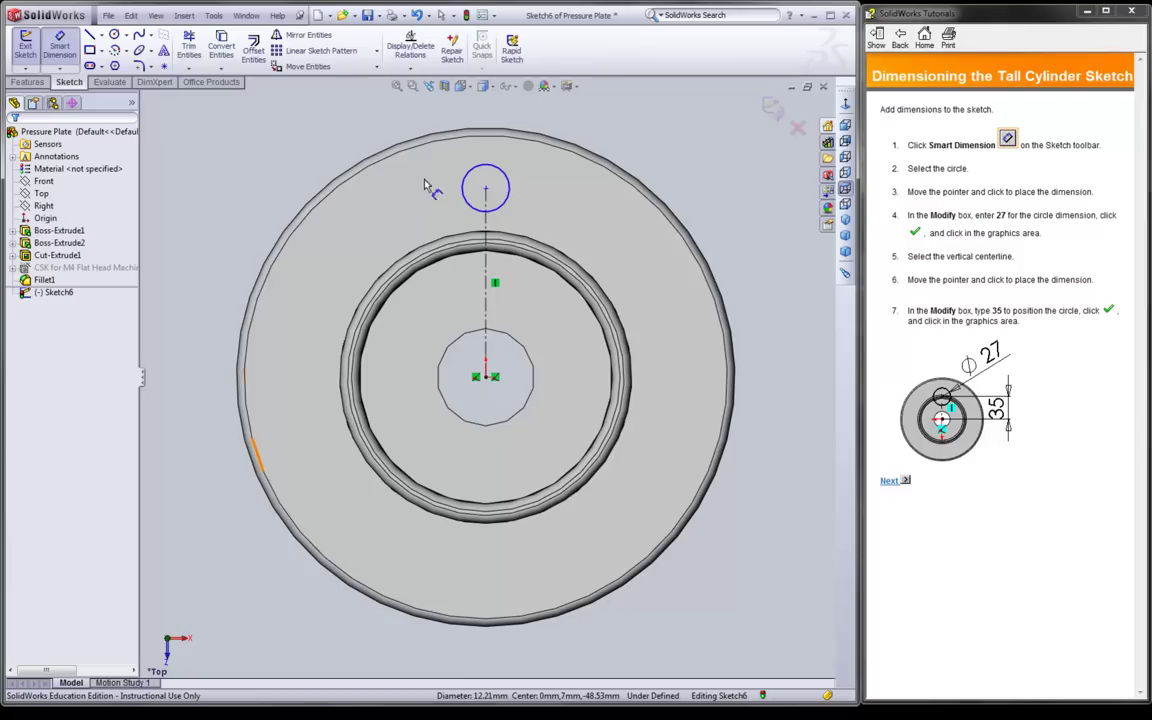
left_click(503, 175)
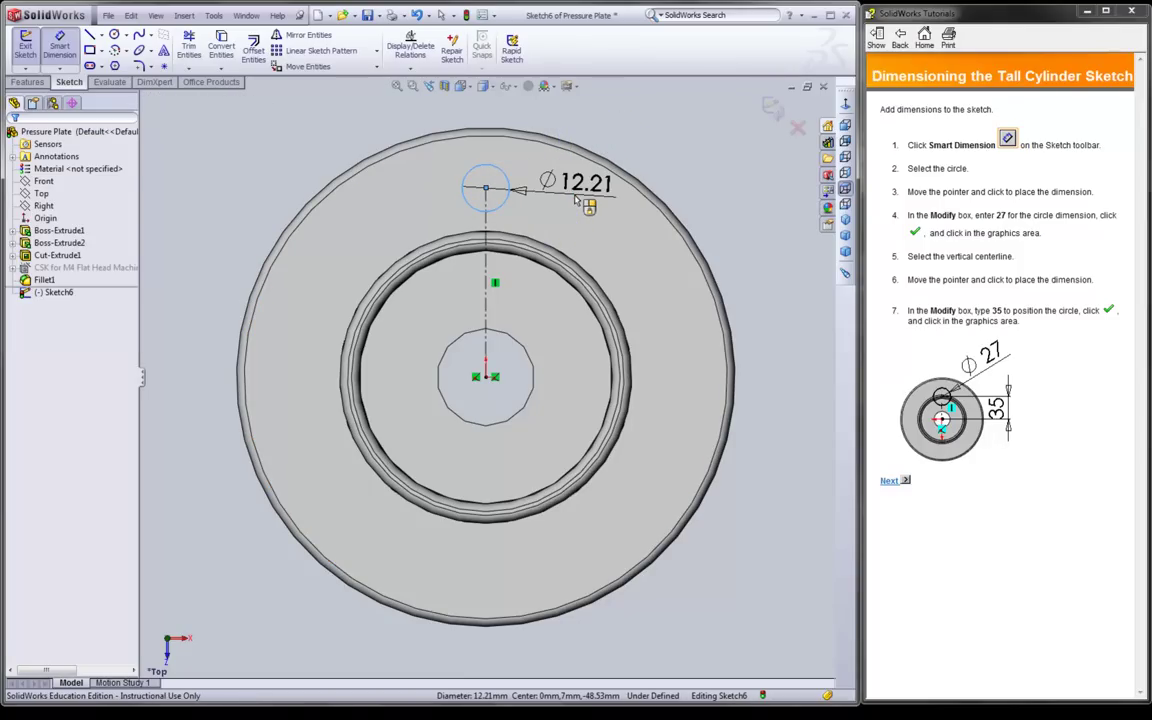
left_click(576, 199)
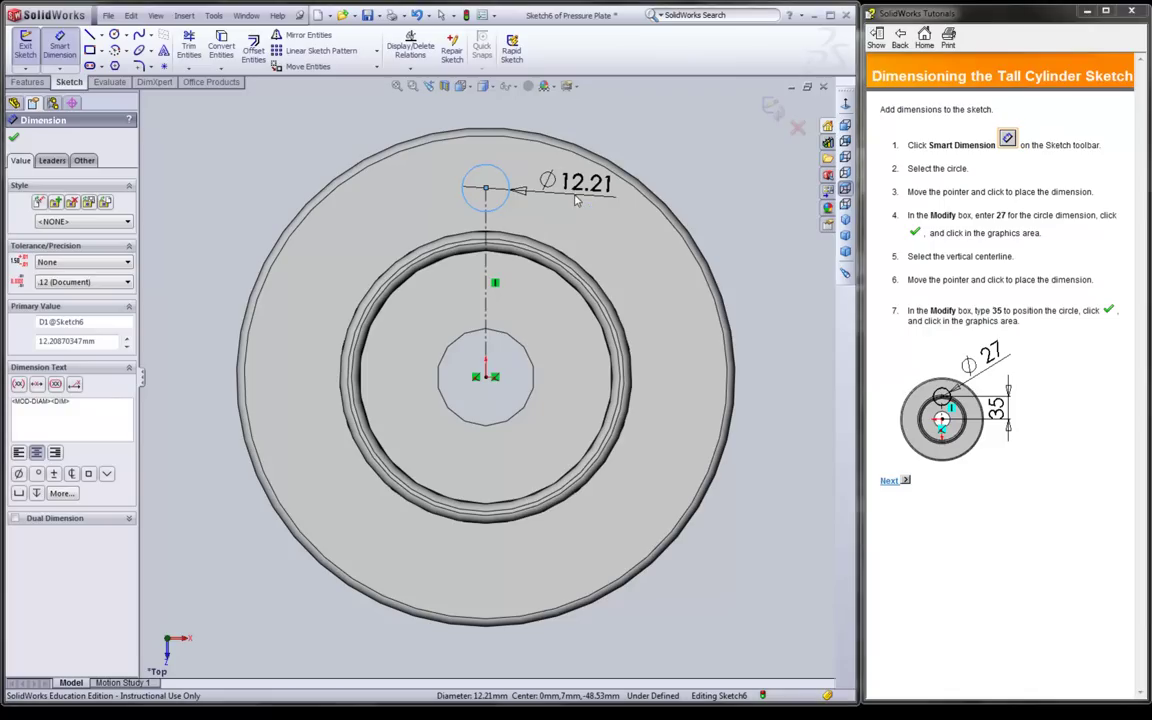
type("27")
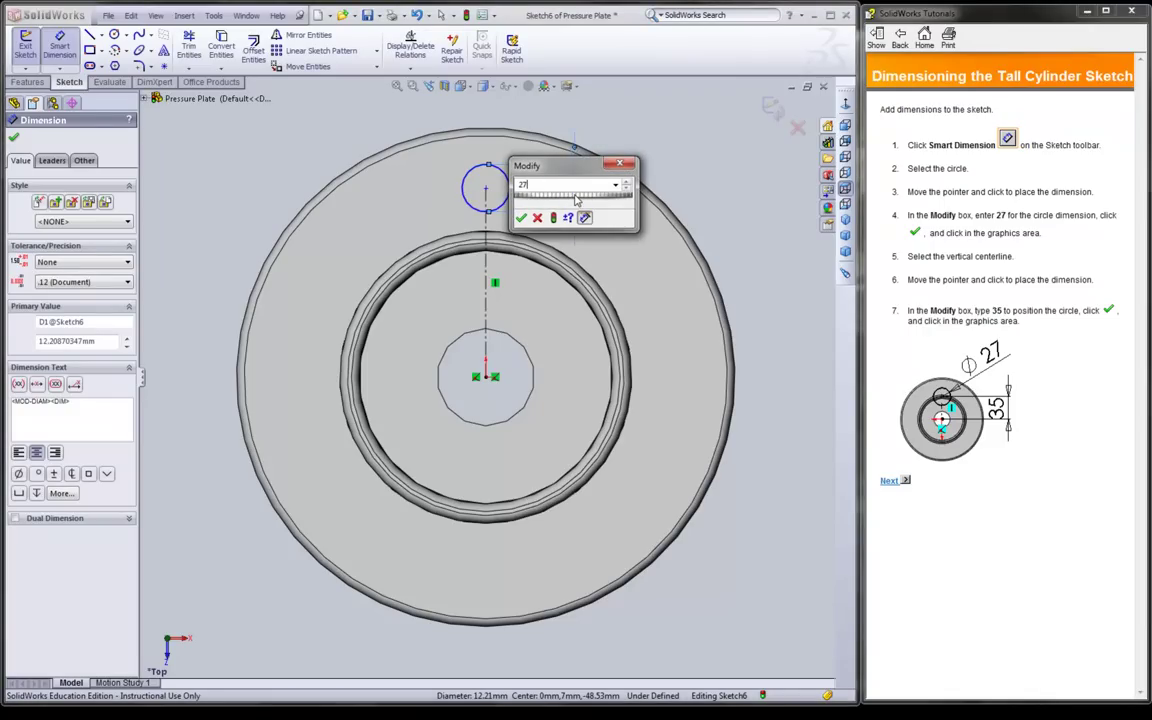
key("Return")
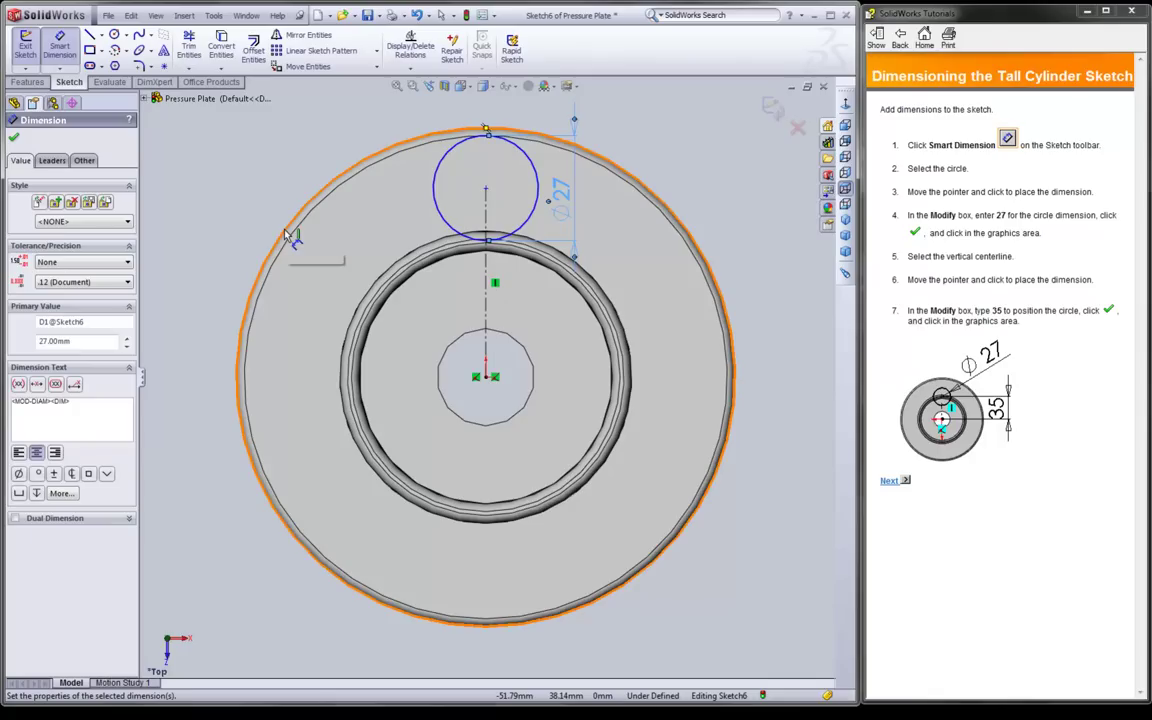
Step: Dimension the centerline so the circle centre sits 35 mm from the origin
left_click(486, 300)
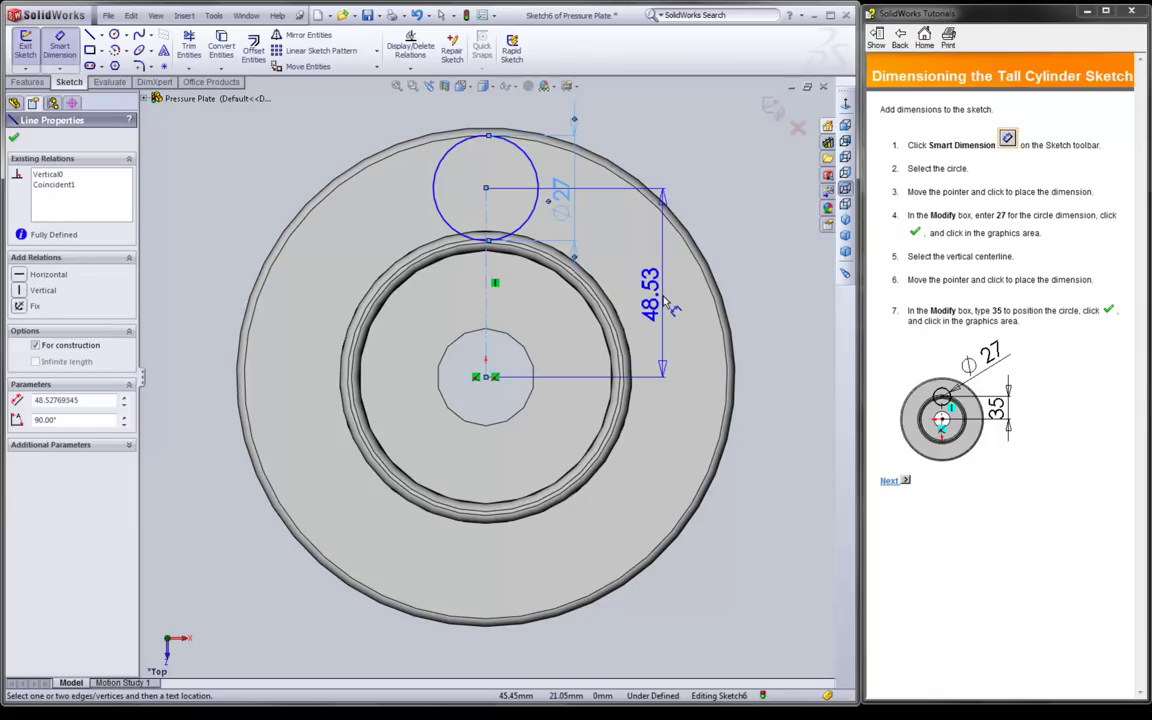
left_click(664, 300)
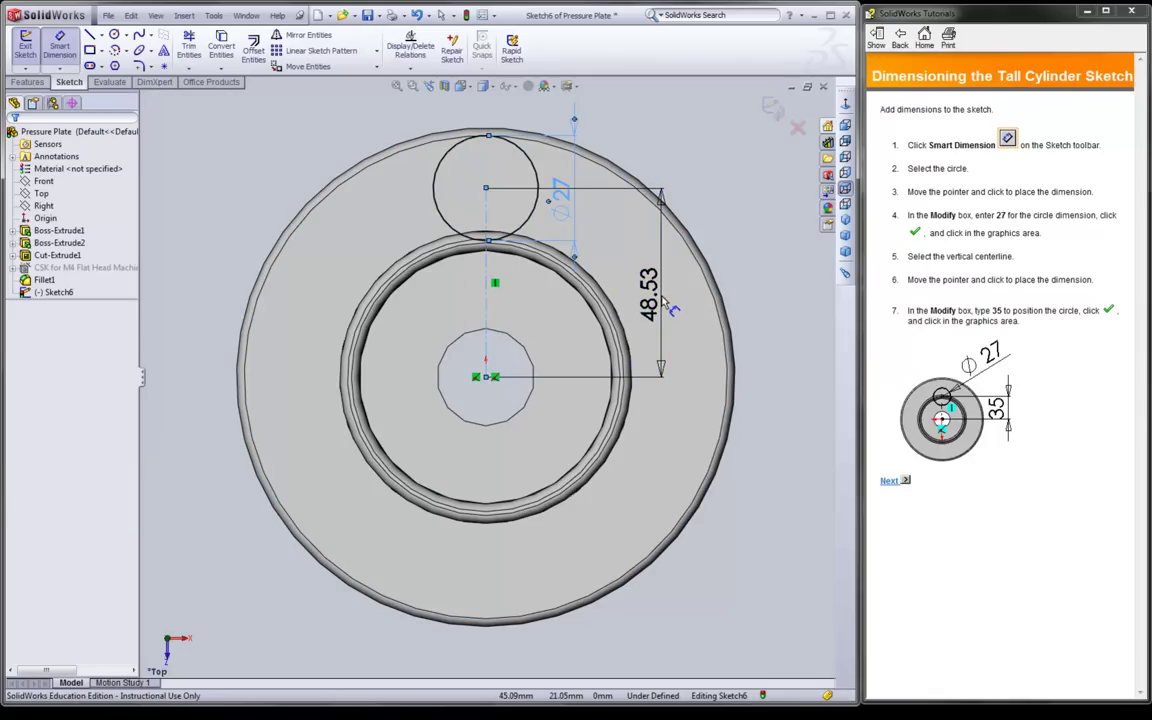
left_click(712, 207)
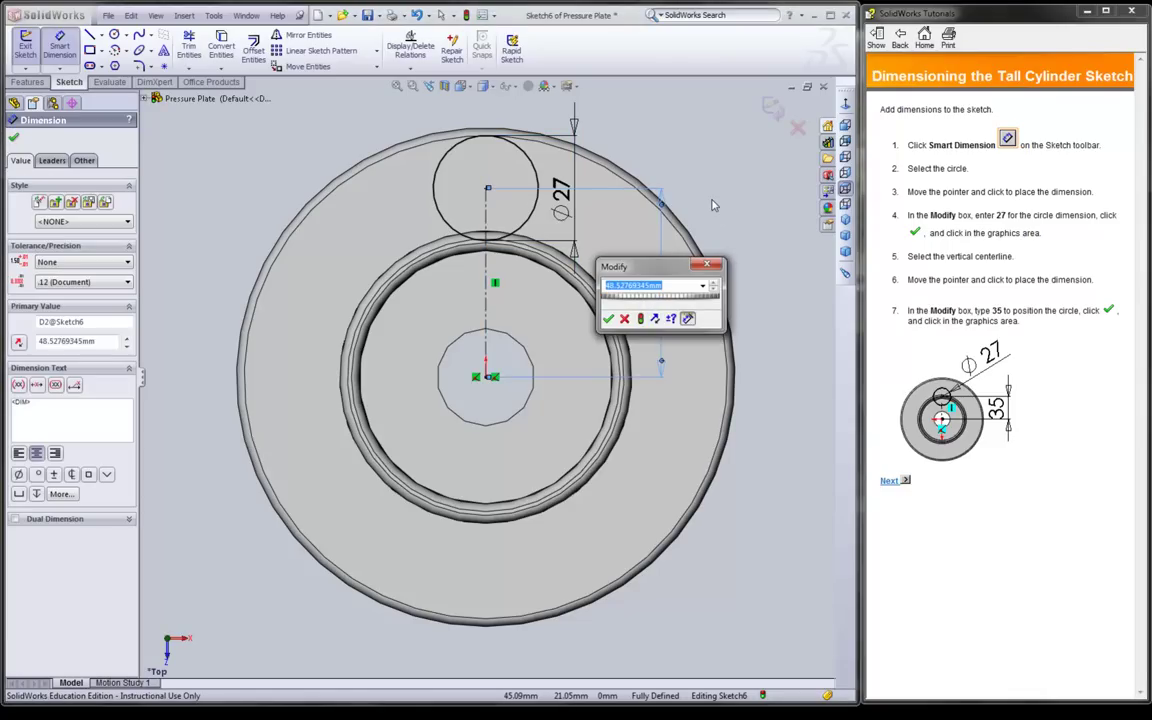
type("35")
key("Return")
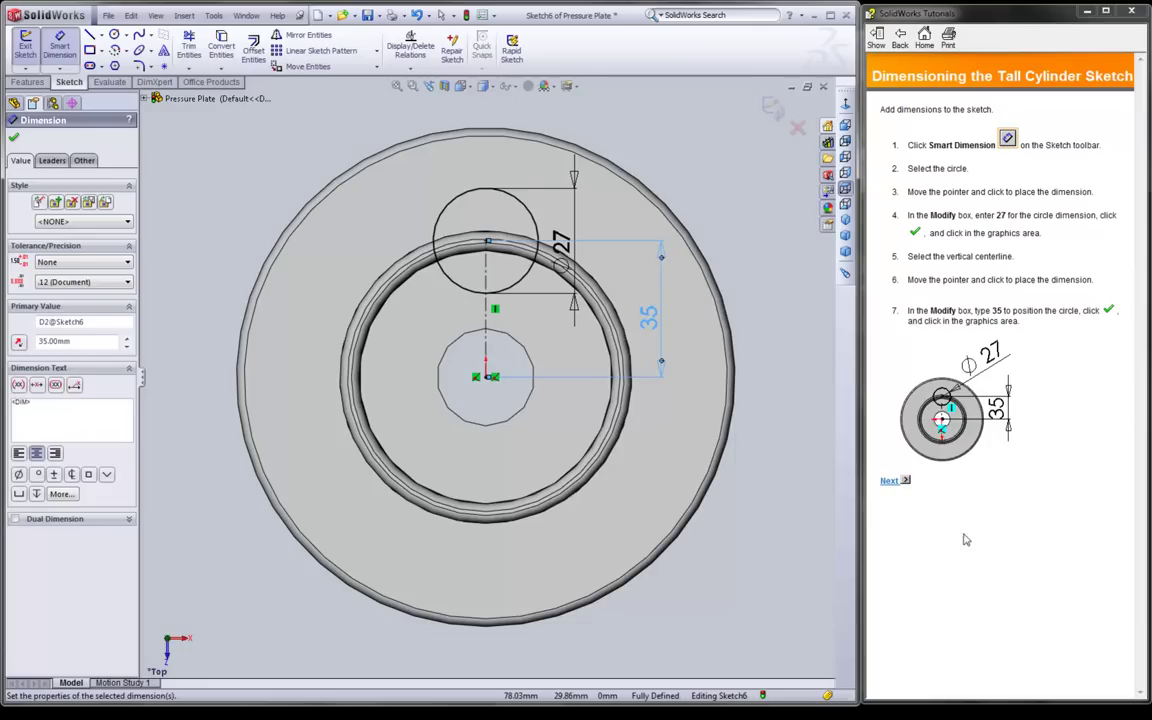
left_click(891, 481)
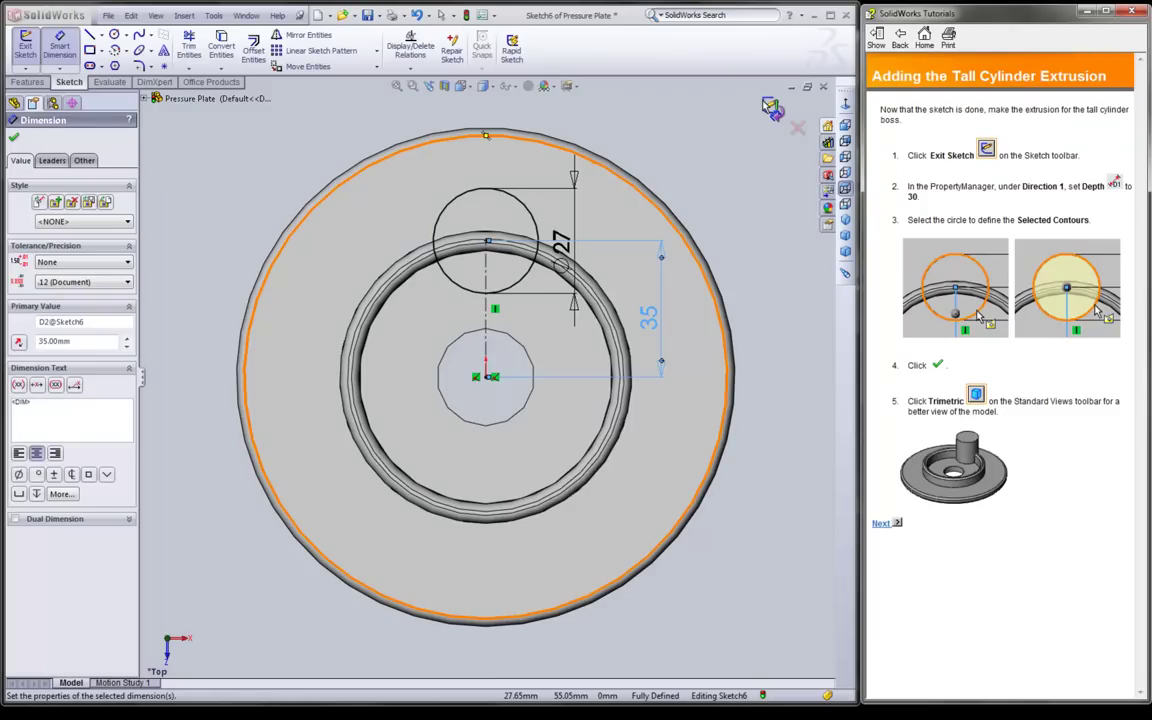
Step: Extrude the Ø27 circle 30 mm deep as Boss-Extrude3, viewed in Trimetric
left_click(757, 298)
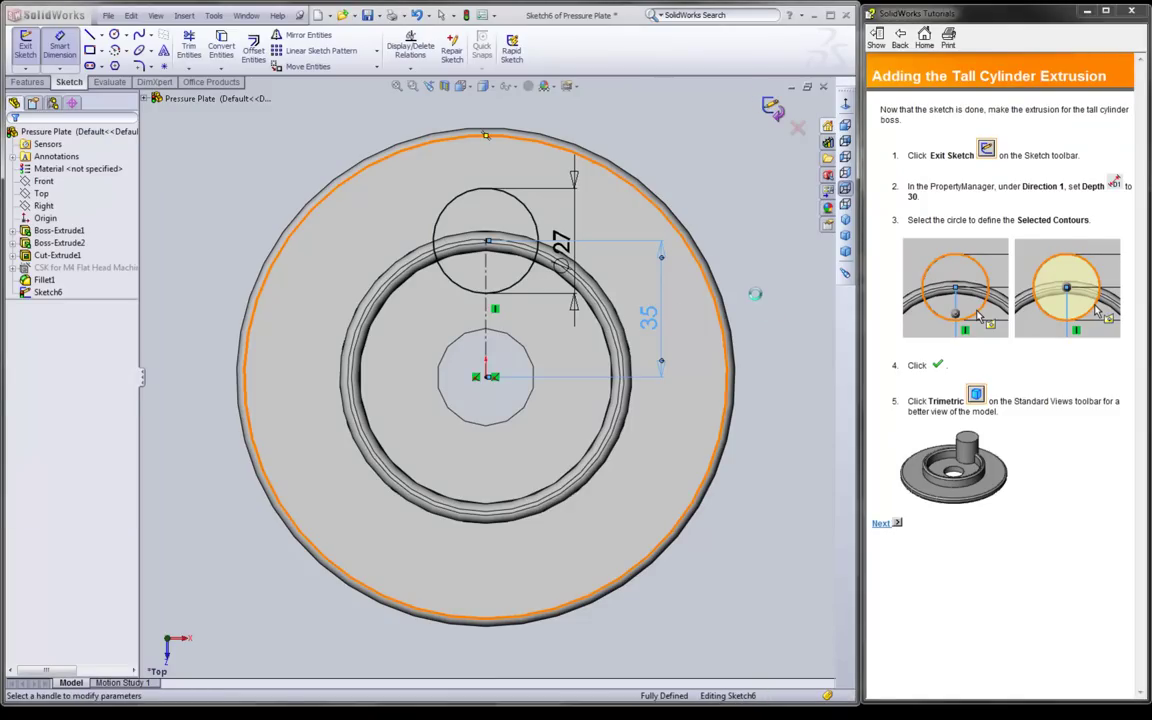
key("Return")
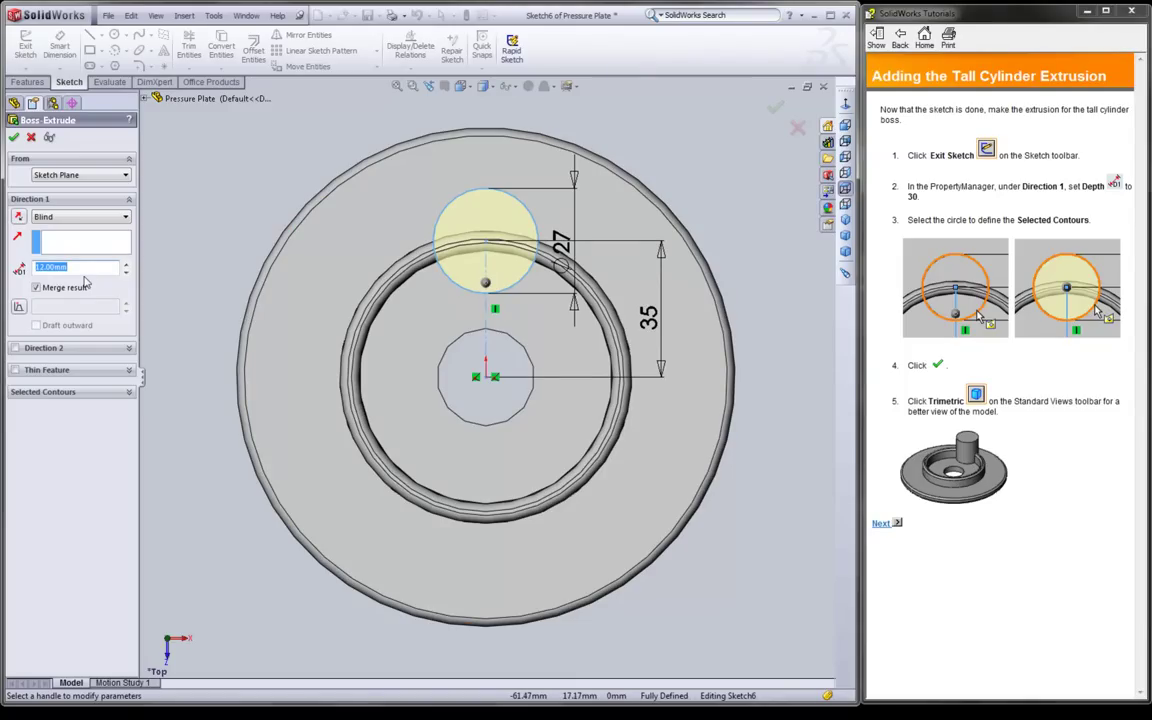
type("30")
key("Return")
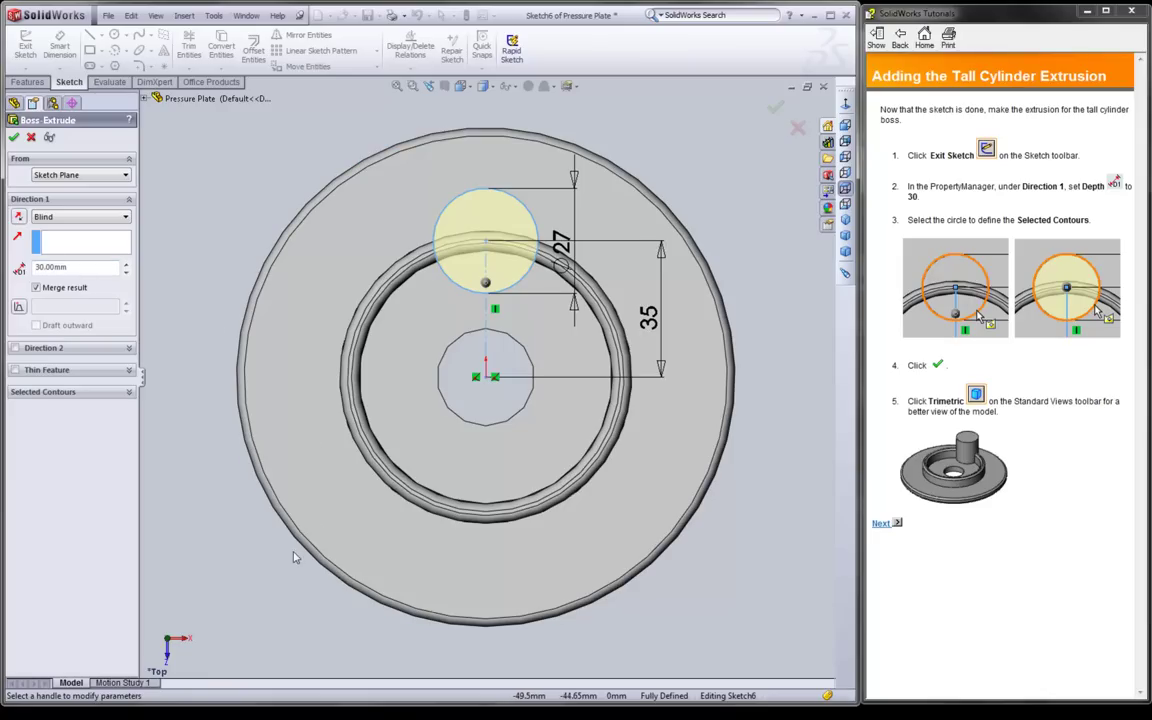
left_click(461, 88)
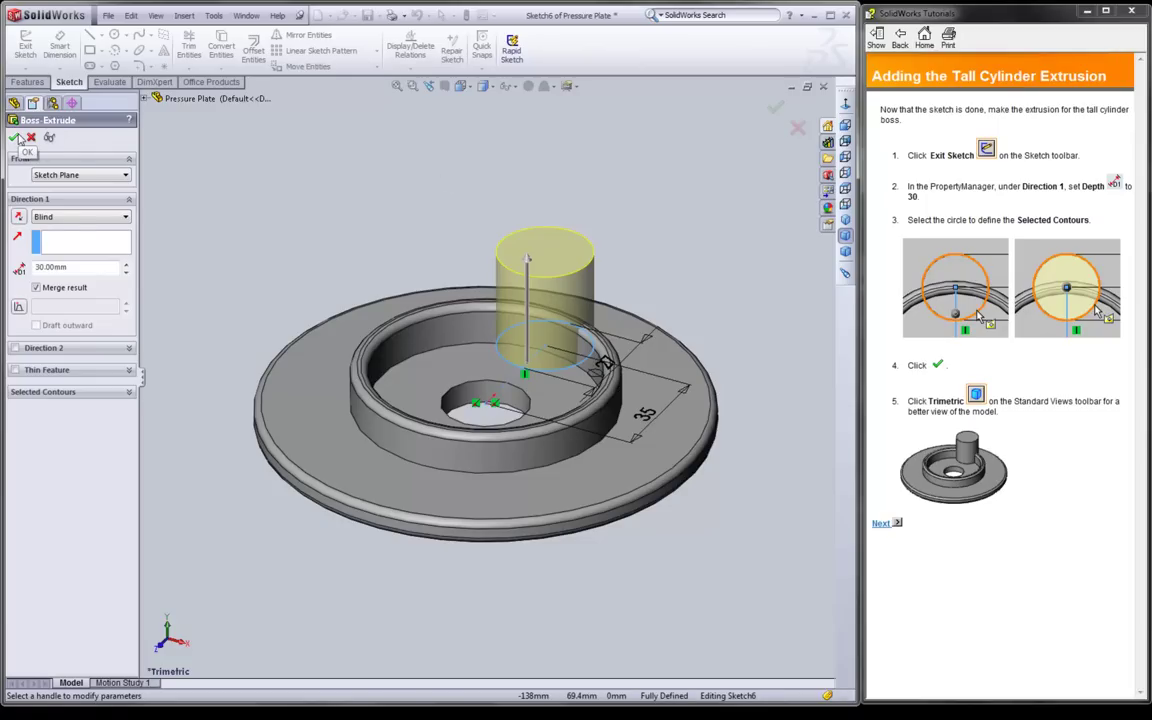
left_click(17, 138)
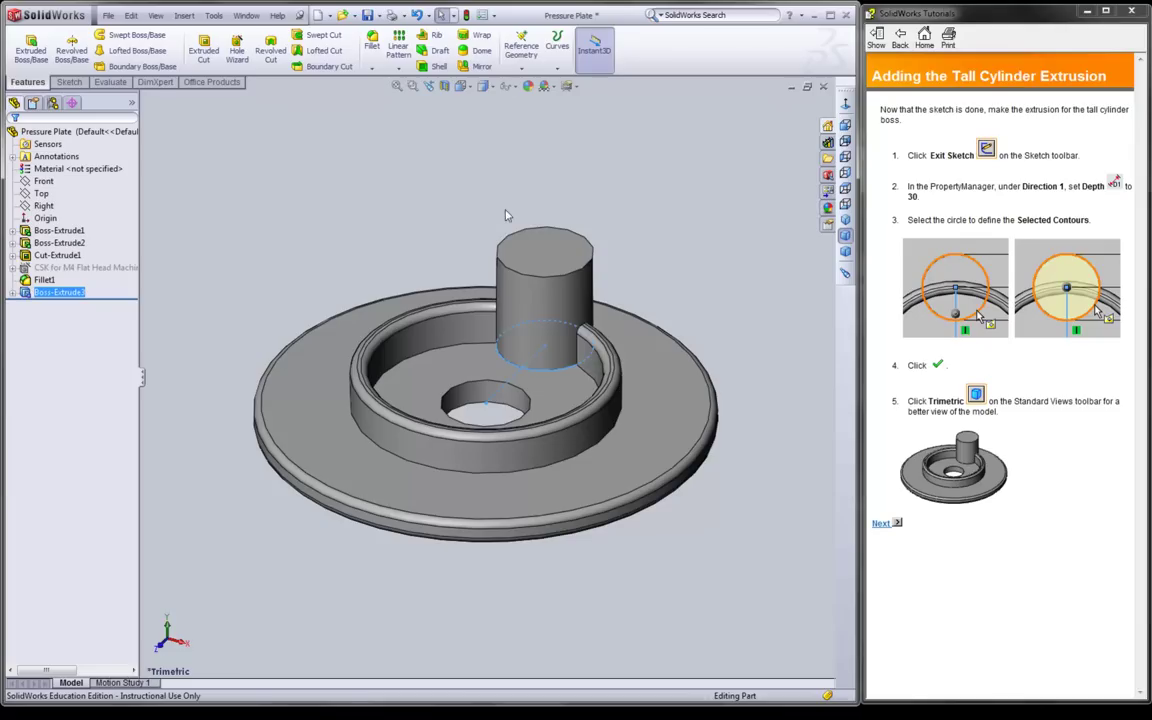
Step: Start an extruded cut sketch on the tall cylinder's top face, discarding a full-size first circle
left_click(882, 522)
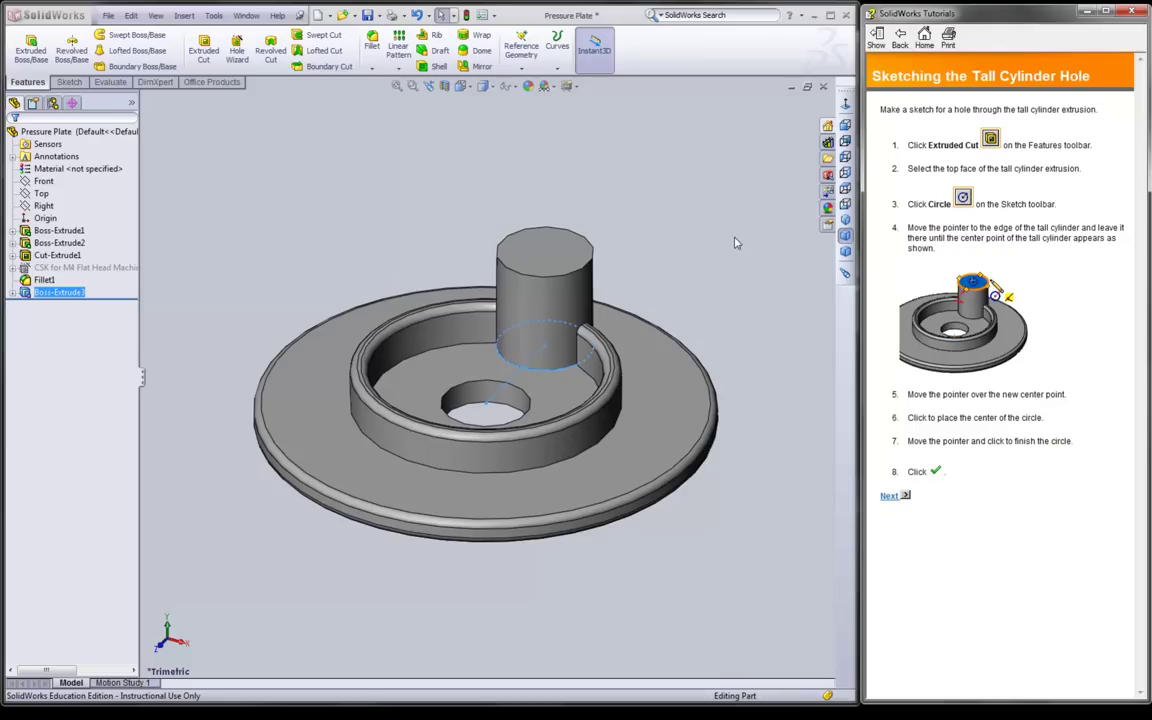
left_click(207, 51)
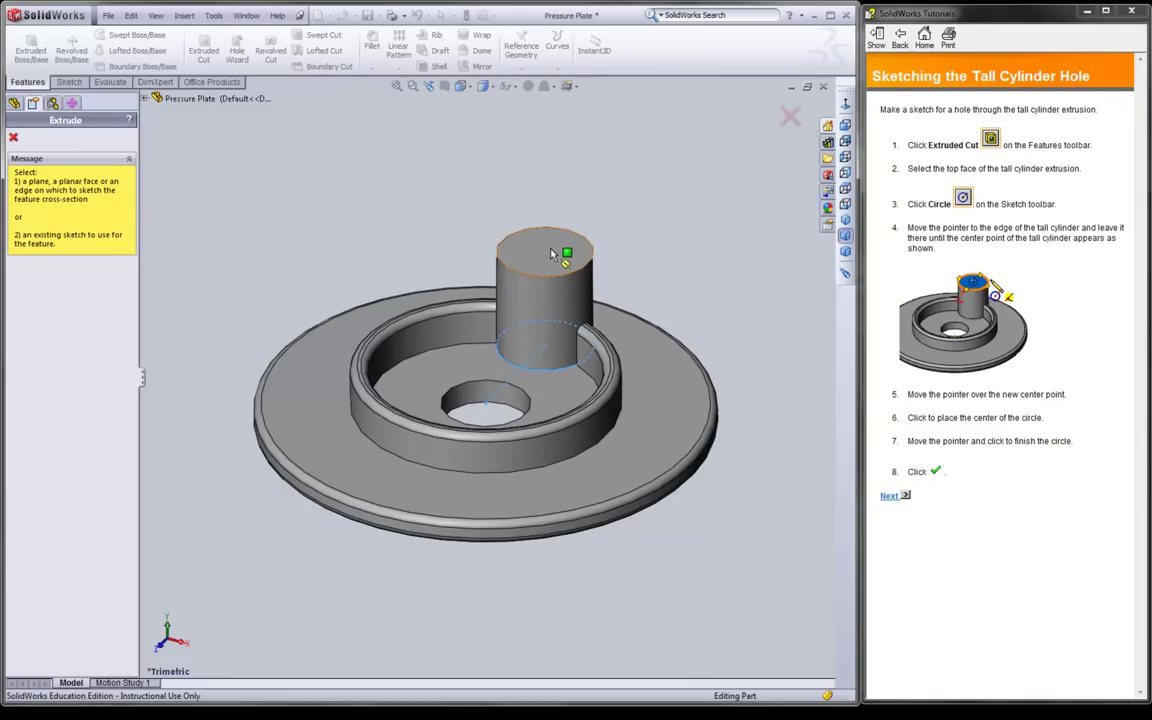
left_click(550, 254)
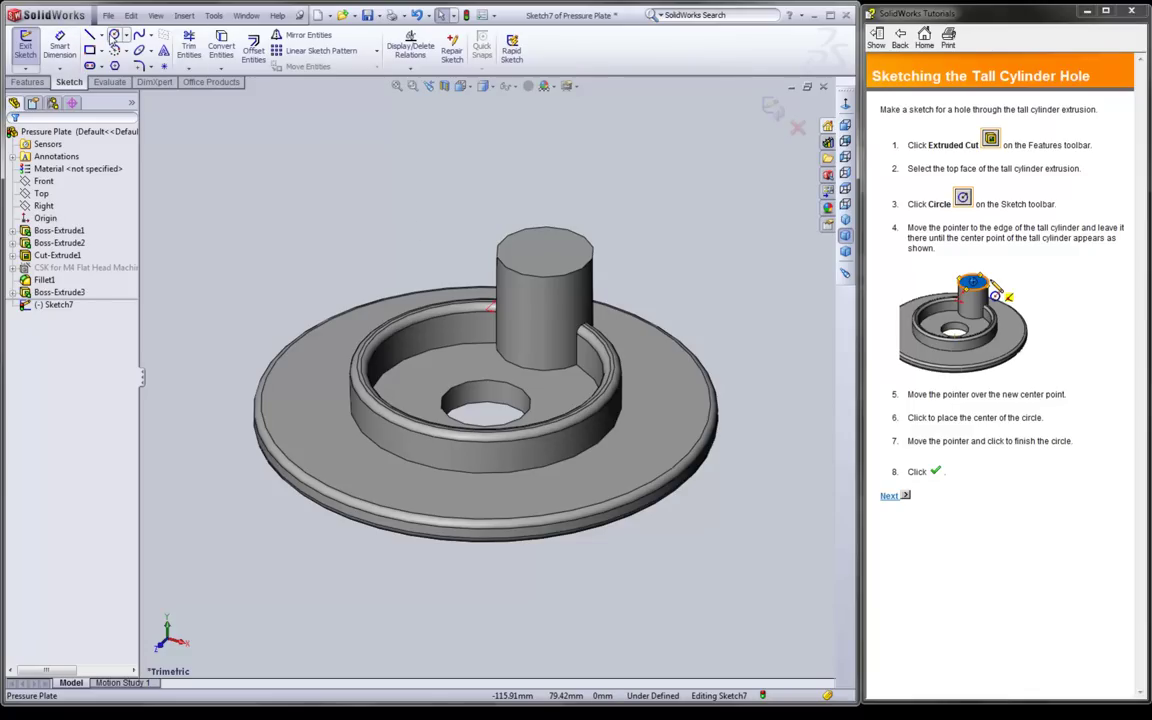
left_click(114, 35)
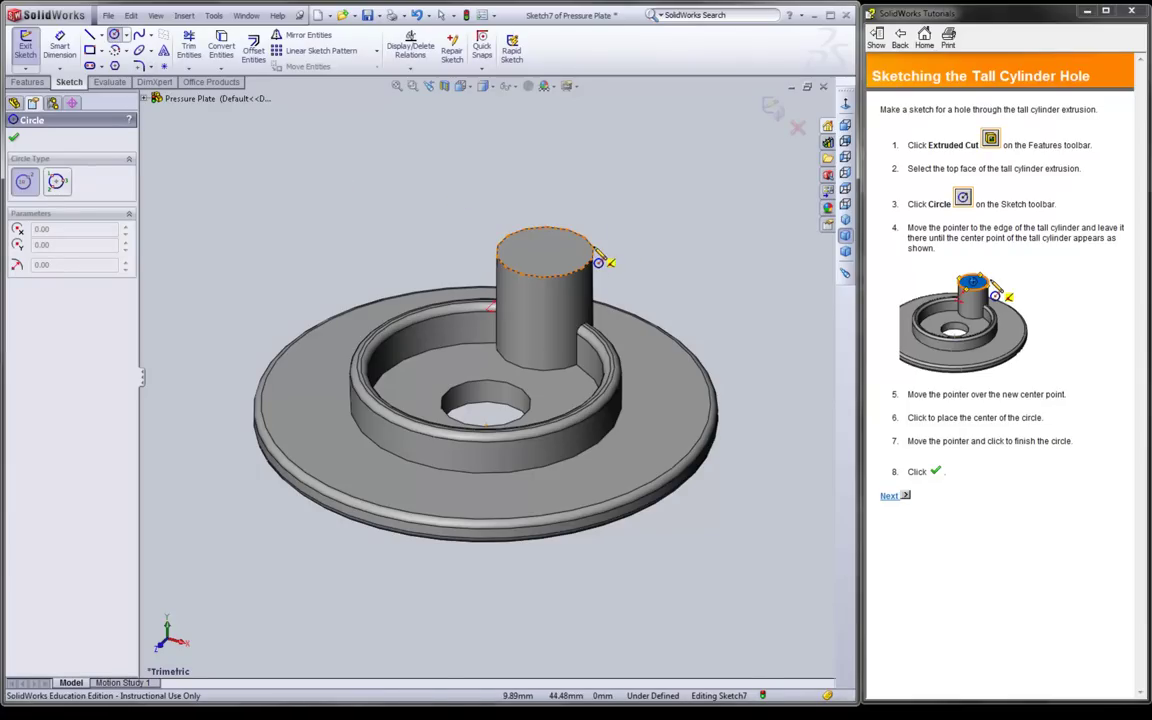
mouse_move(598, 262)
left_click(544, 252)
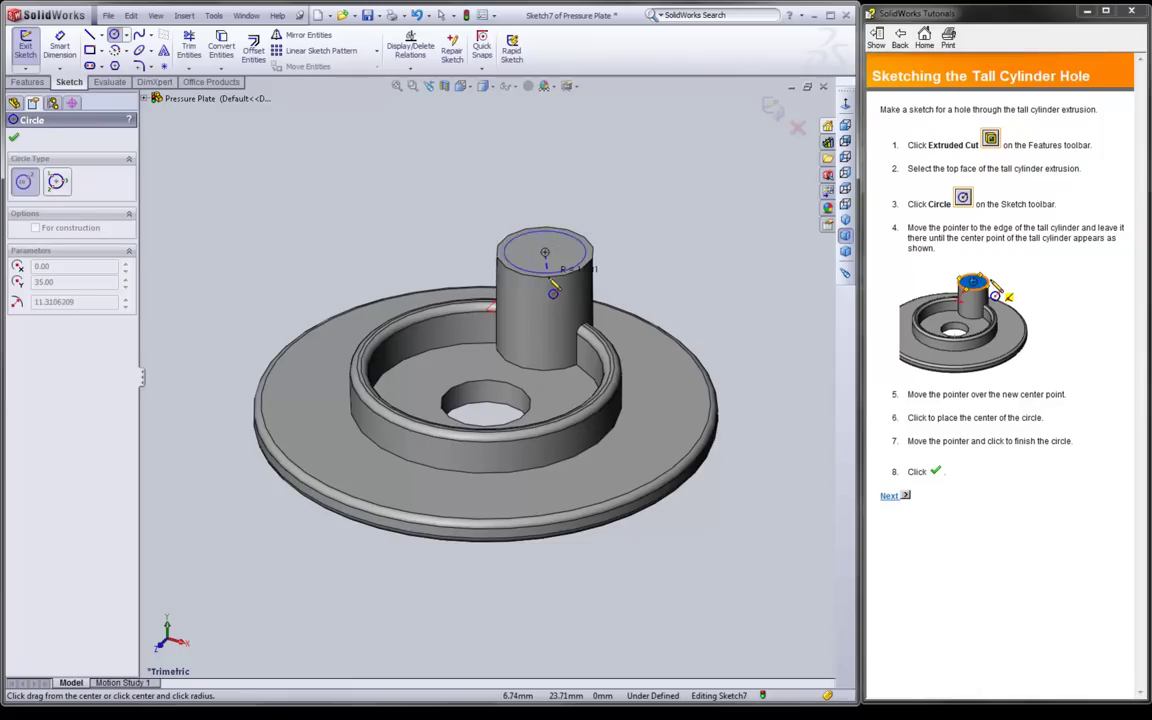
left_click(554, 279)
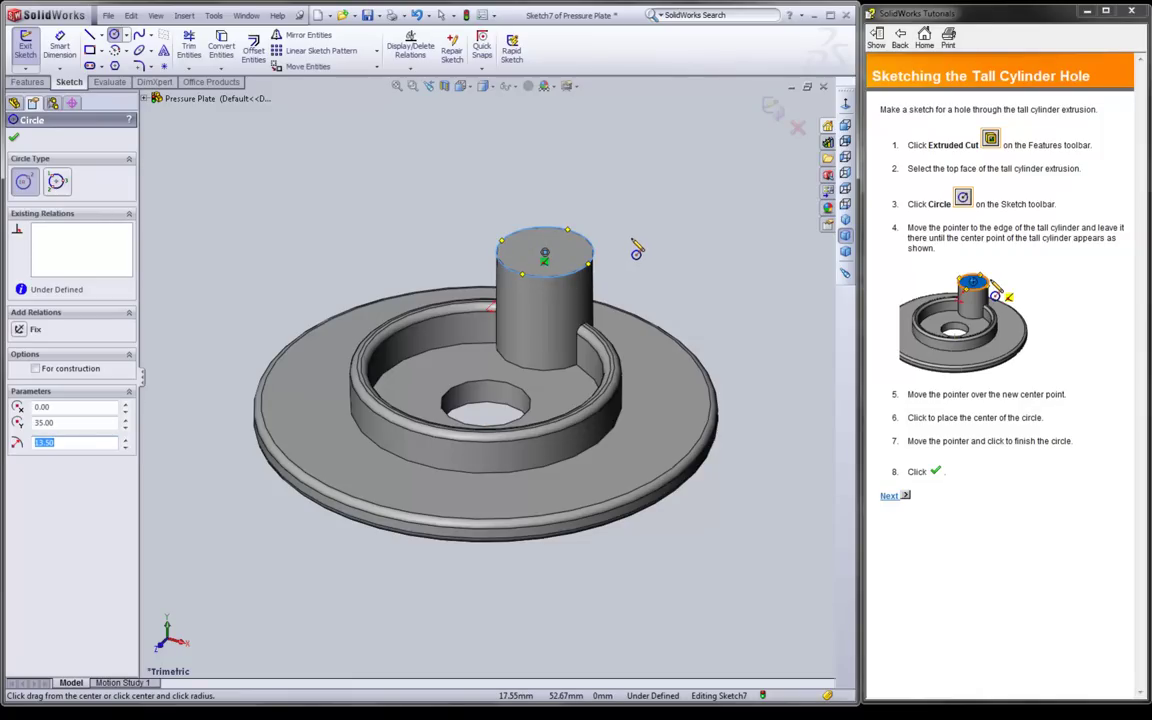
key("Escape")
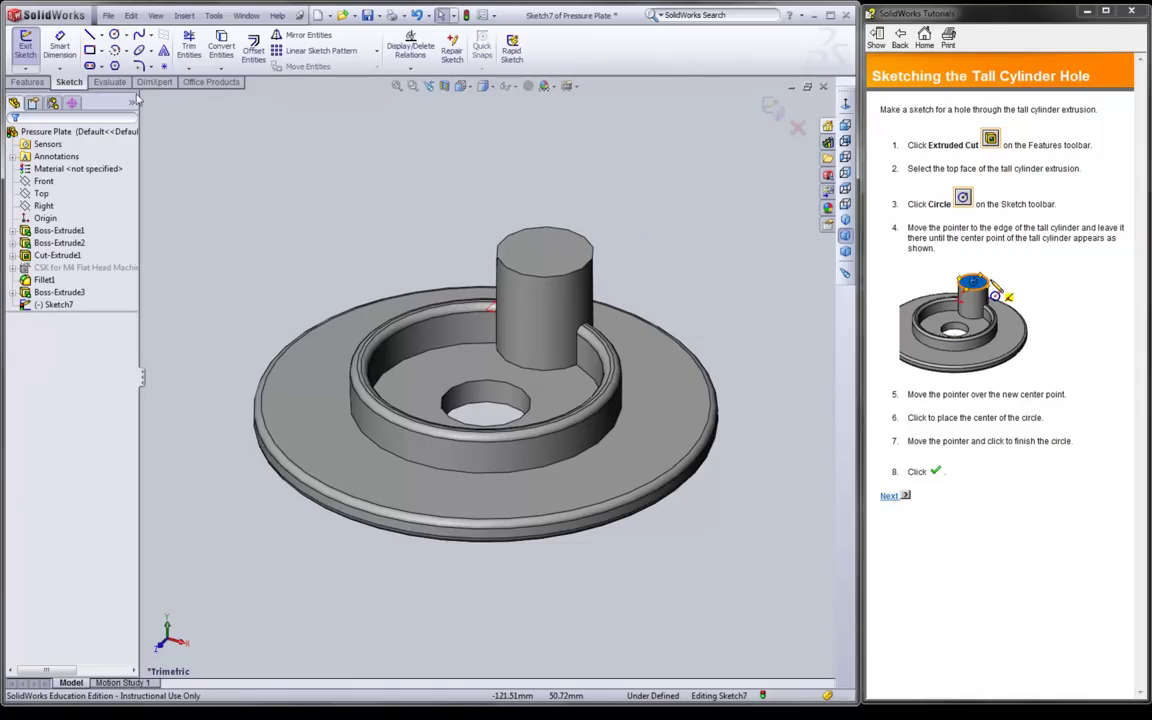
Step: Draw a circle of radius about 6.05 centred on the cylinder's top face
left_click(114, 36)
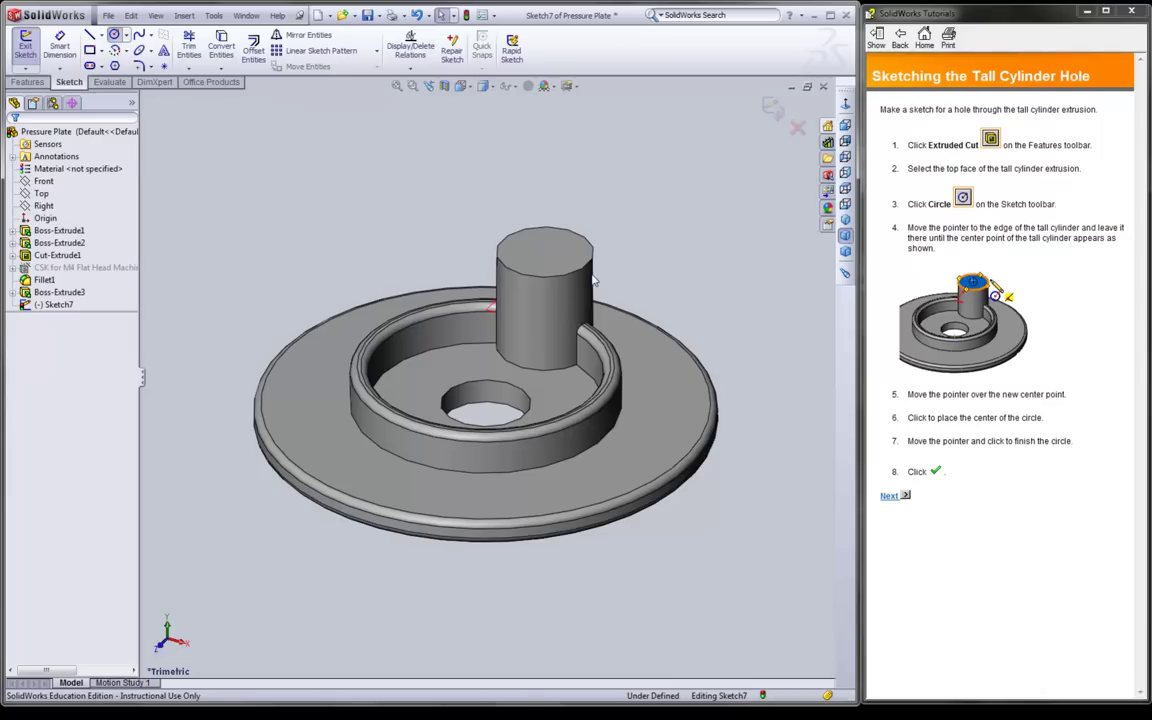
mouse_move(592, 260)
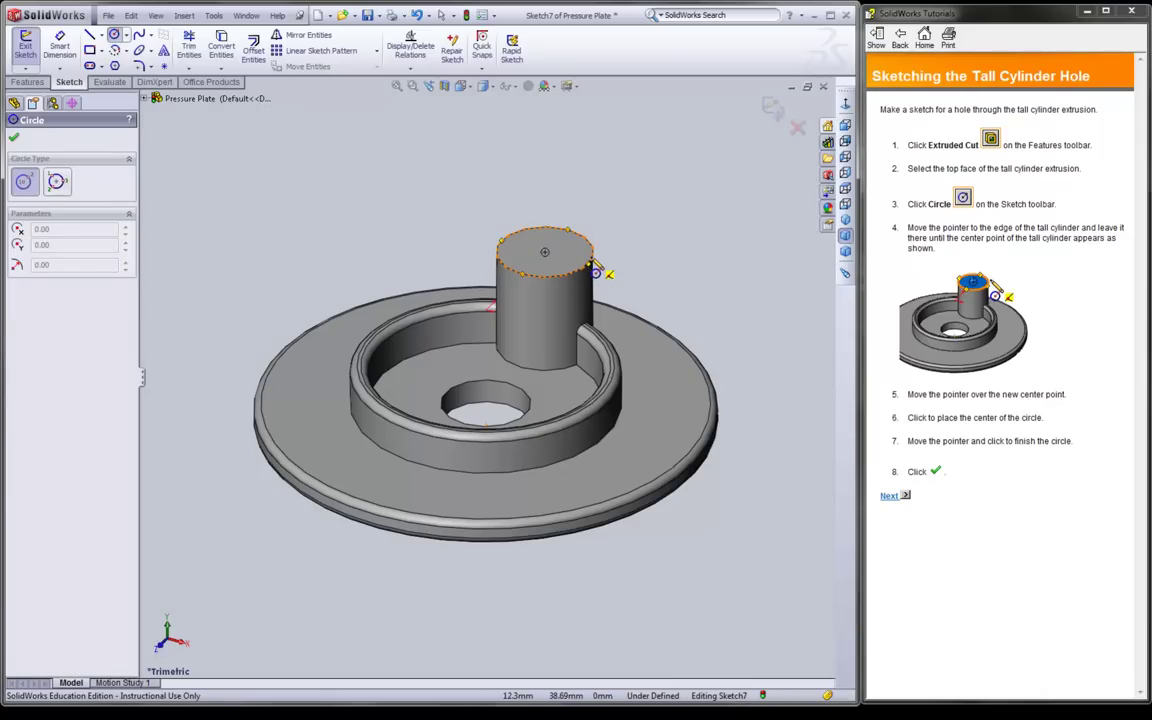
left_click(544, 252)
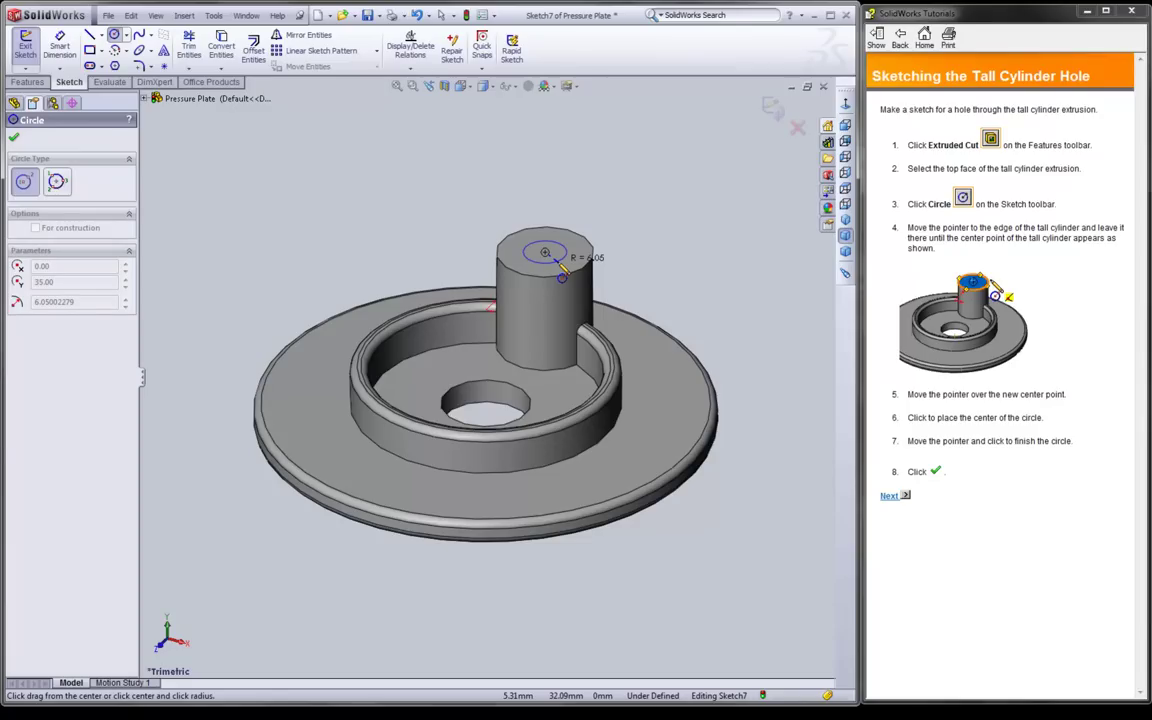
left_click(562, 277)
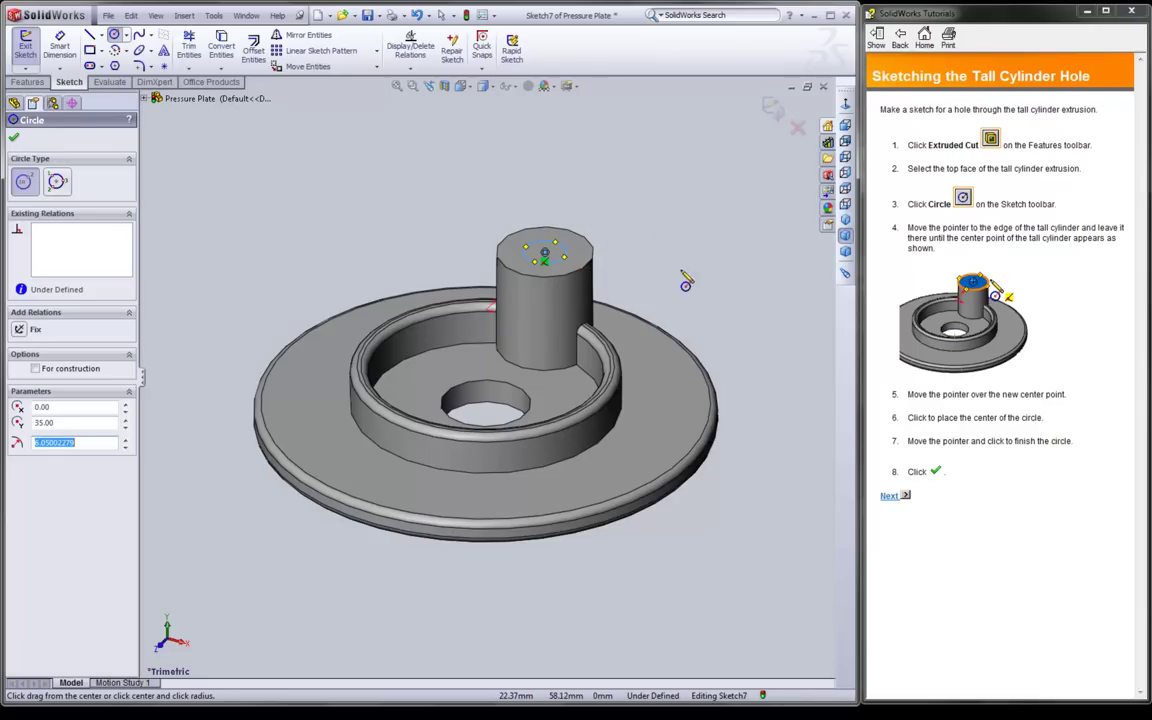
left_click(891, 496)
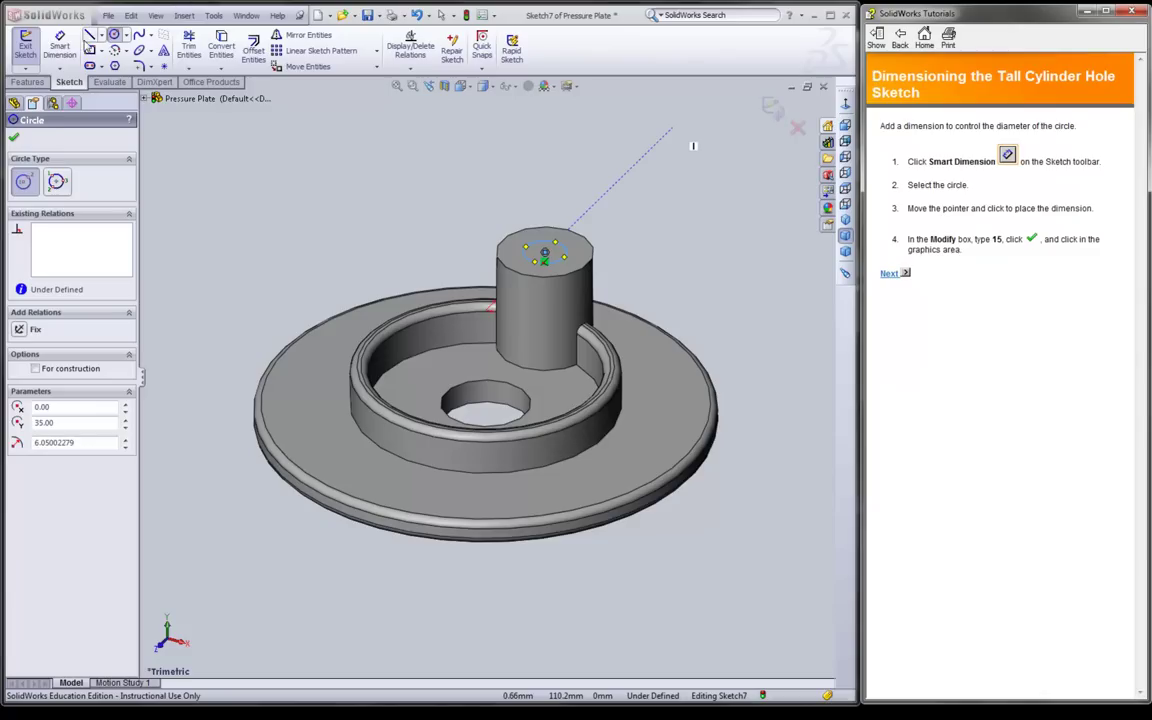
Step: Give the hole circle a Ø15 diameter dimension, fully defining Sketch7
left_click(60, 45)
left_click(595, 258)
left_click(615, 214)
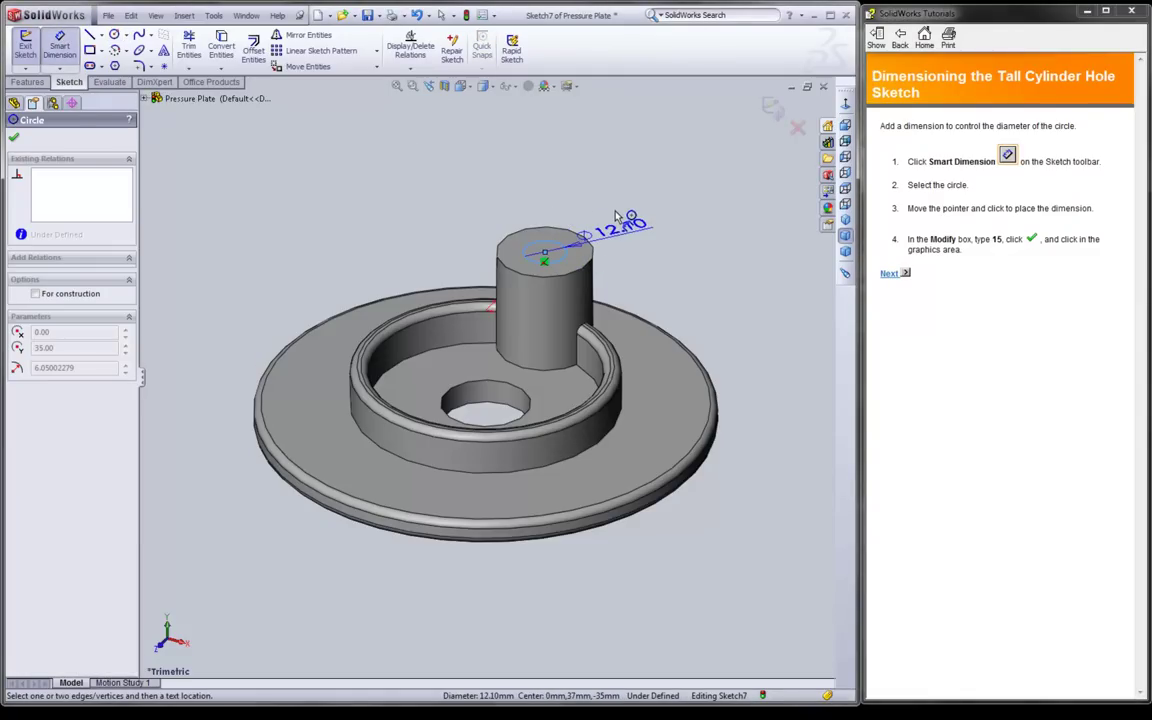
left_click(607, 192)
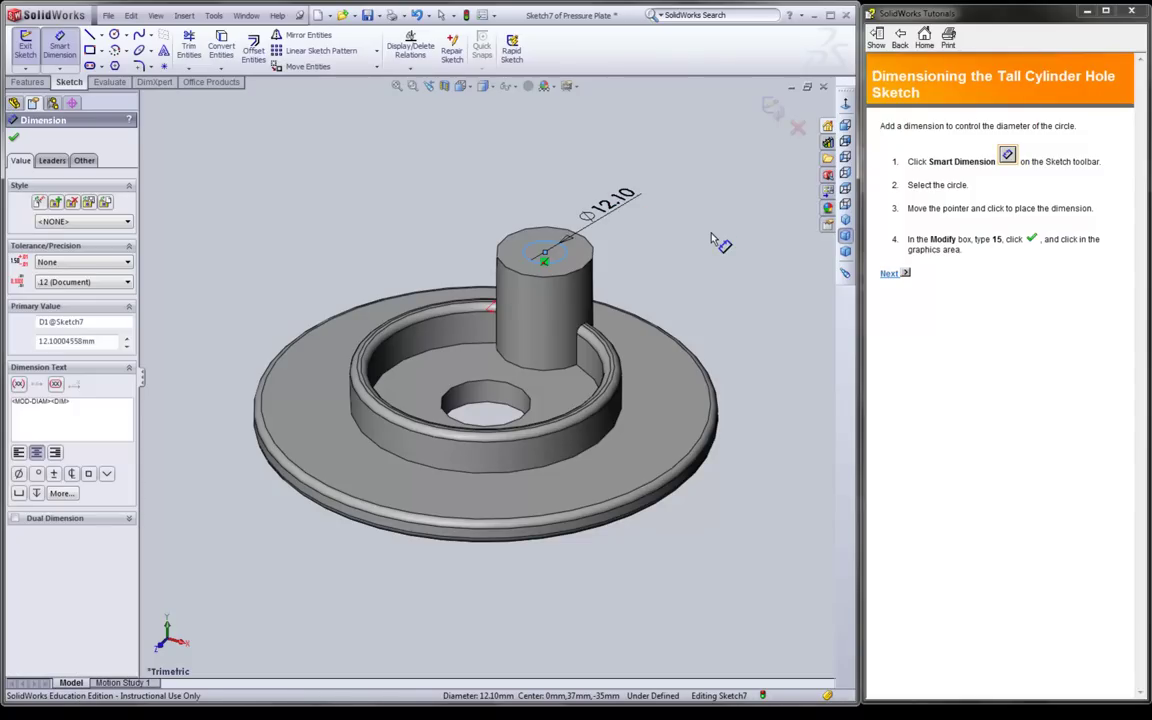
type("15")
key("Return")
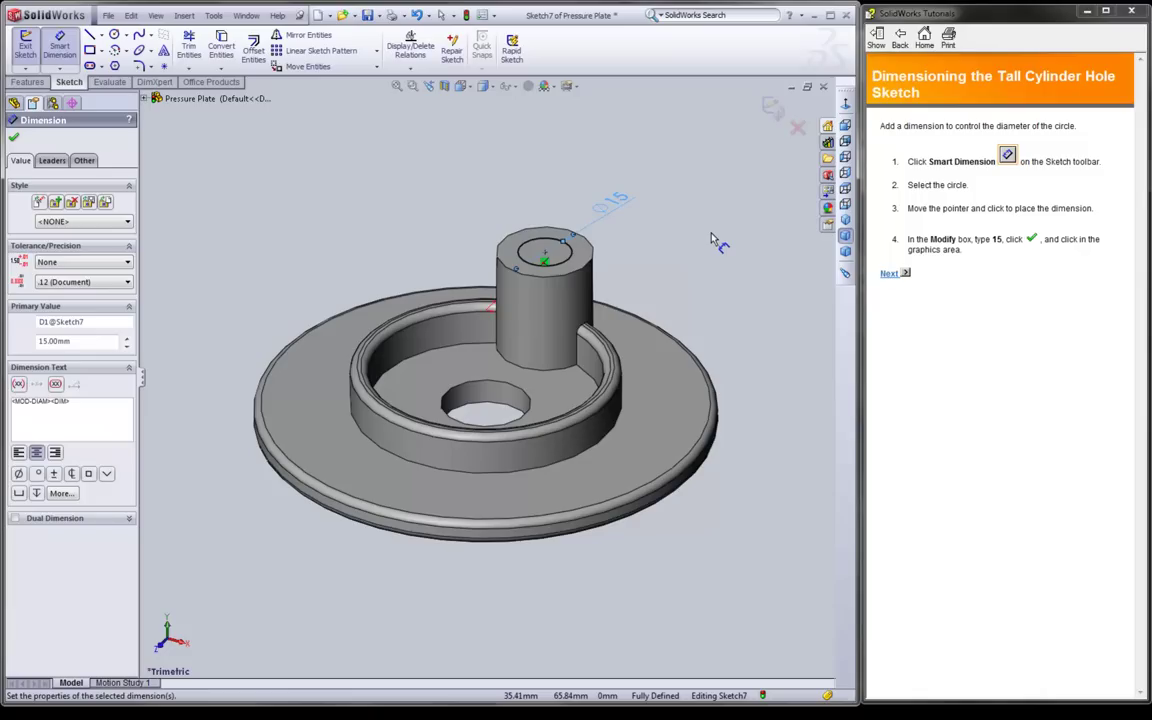
left_click(892, 274)
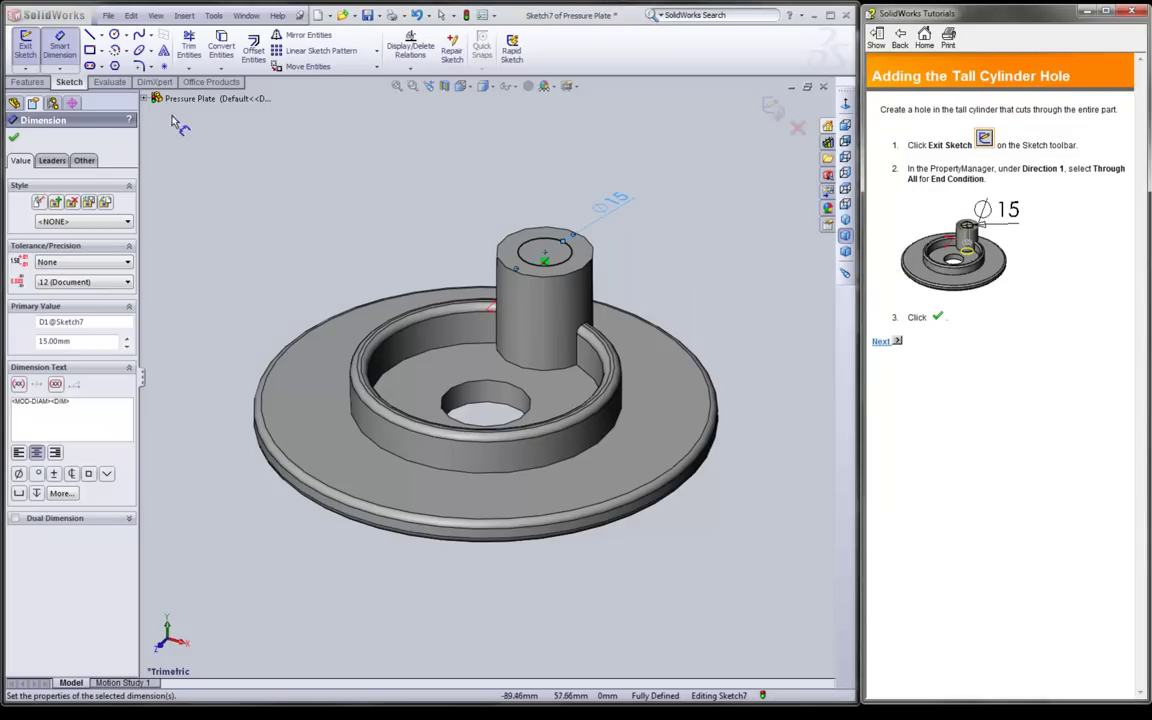
Step: Cut the Ø15 hole sketch Through All as Cut-Extrude2
left_click(771, 105)
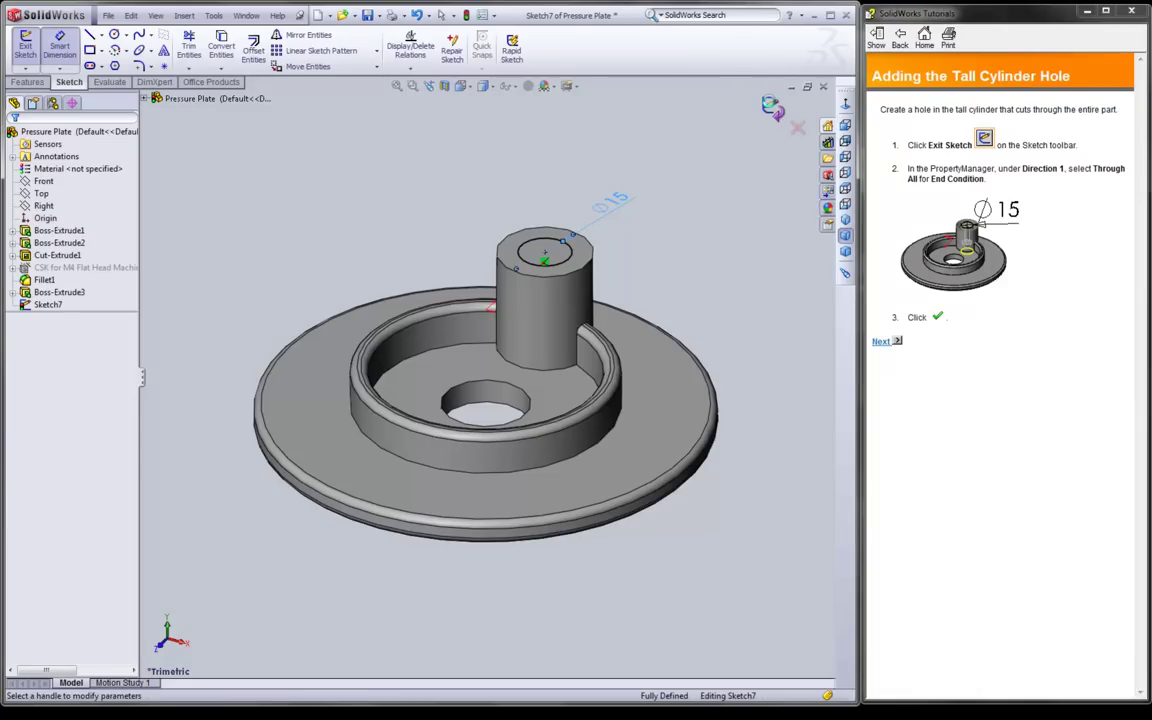
left_click(771, 105)
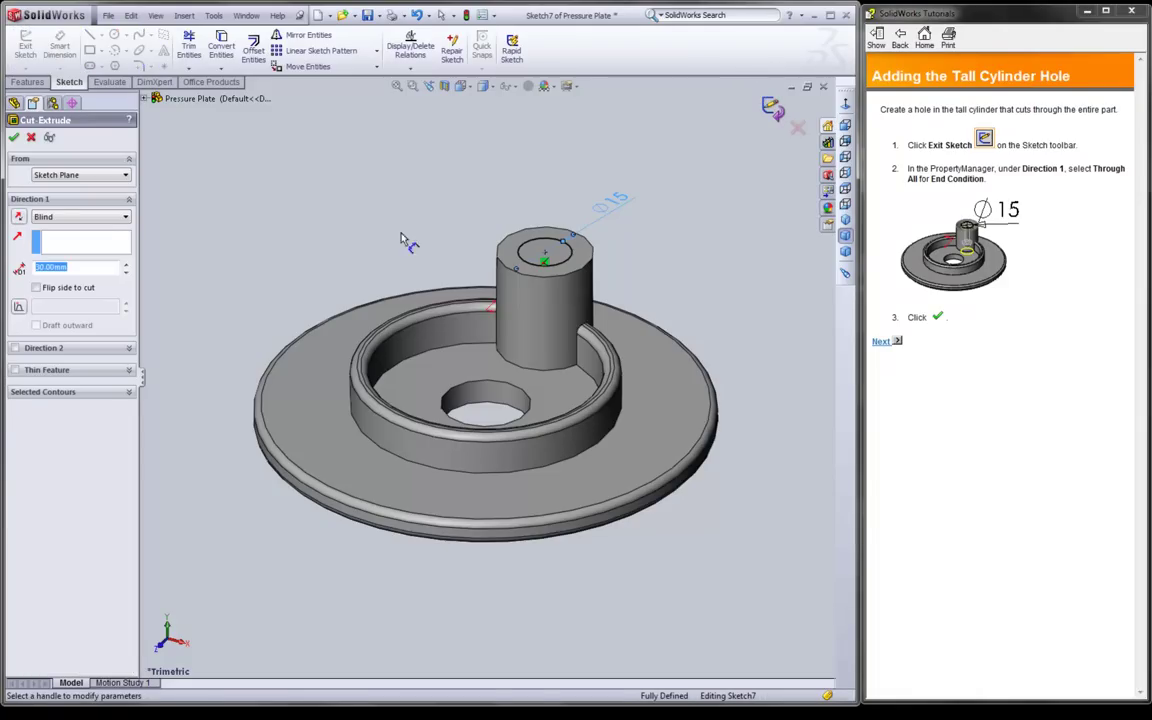
left_click(100, 216)
left_click(100, 237)
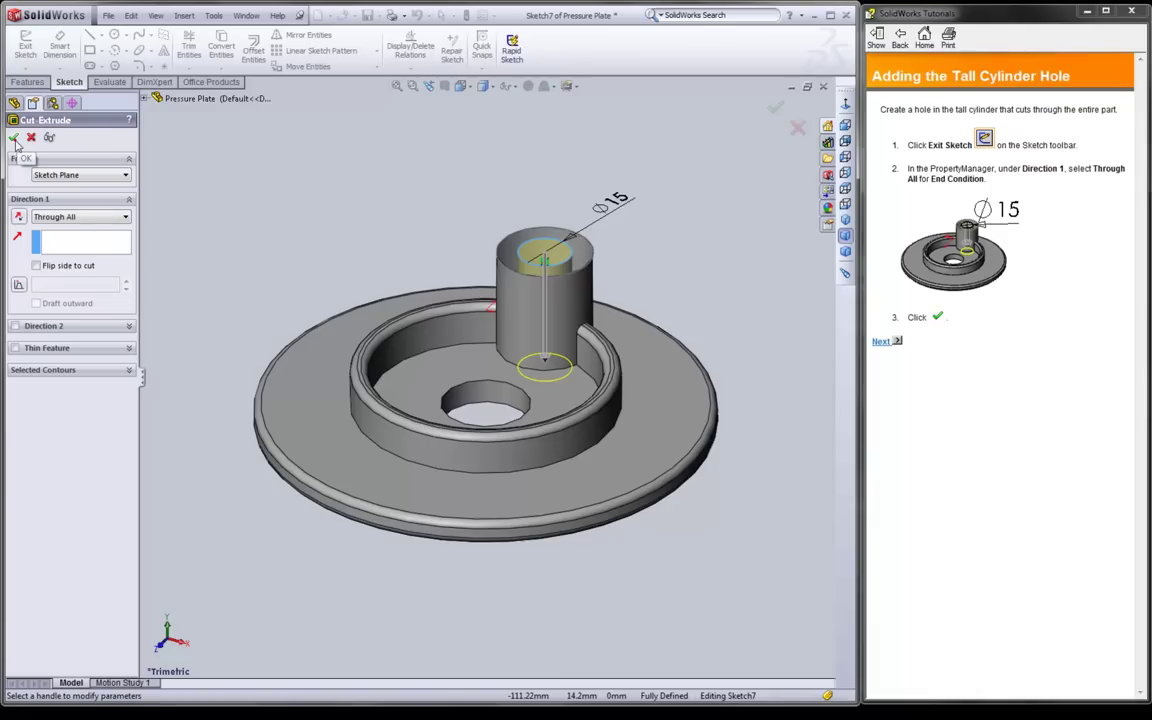
left_click(14, 138)
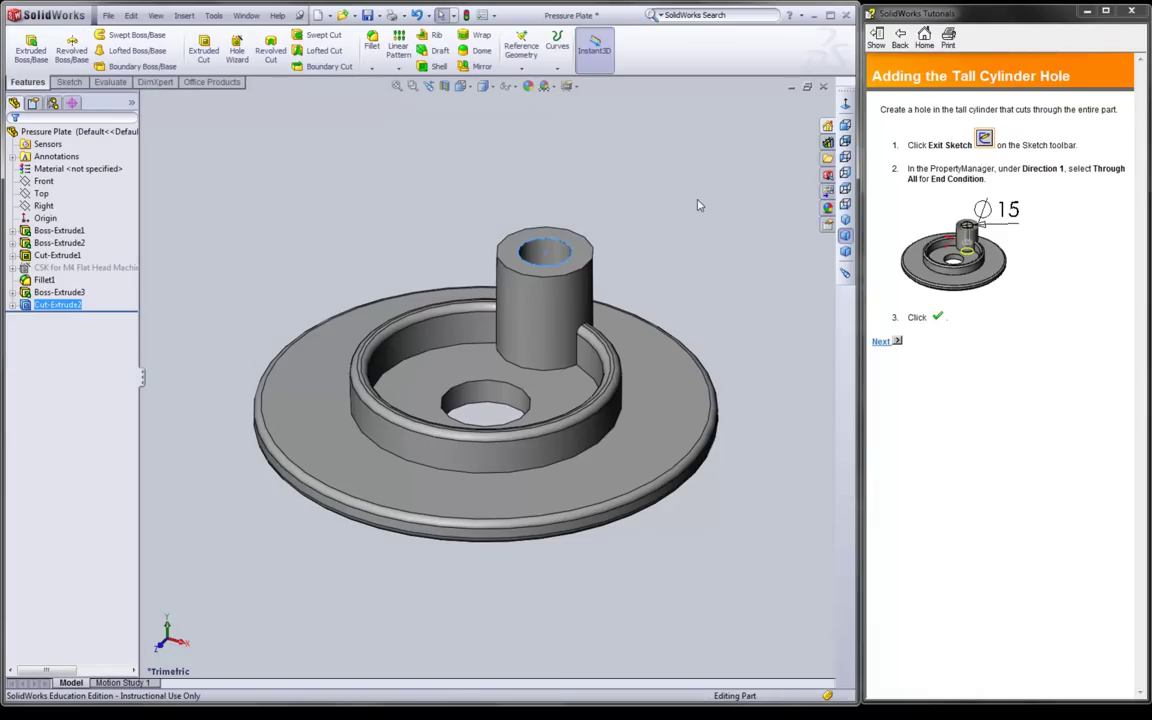
Step: Return to the isometric view and advance the tutorial to the fillet page
middle_click_drag(699, 205, 689, 258)
key("ctrl+7")
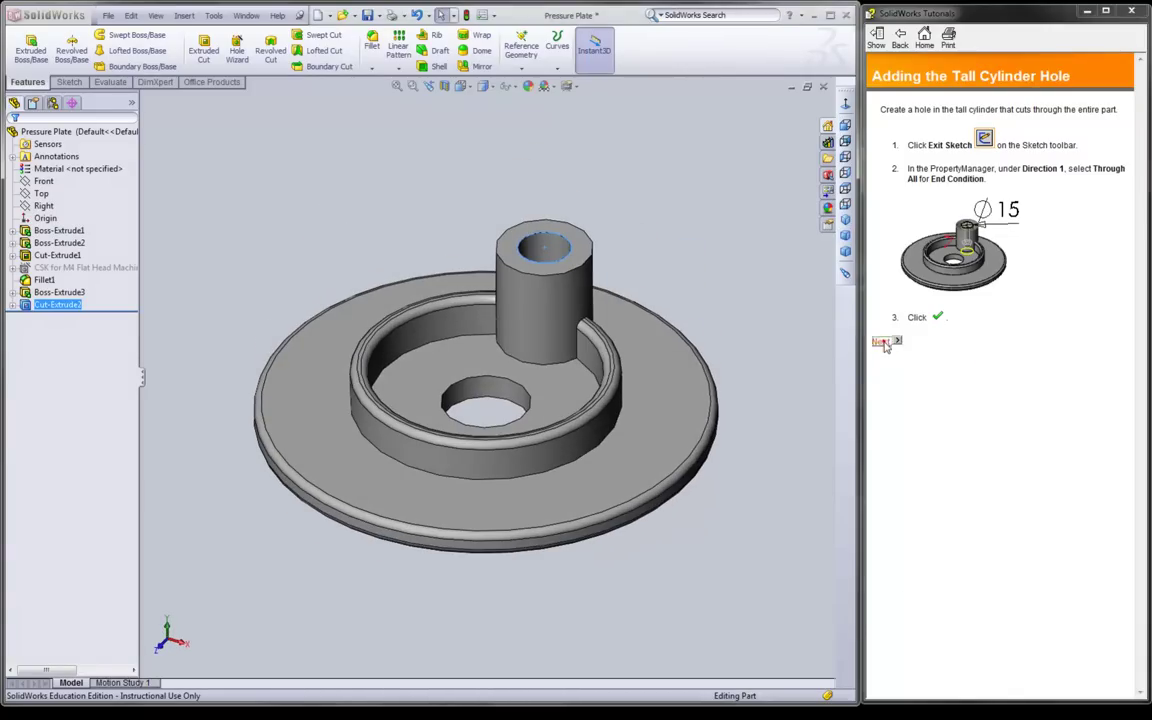
left_click(883, 342)
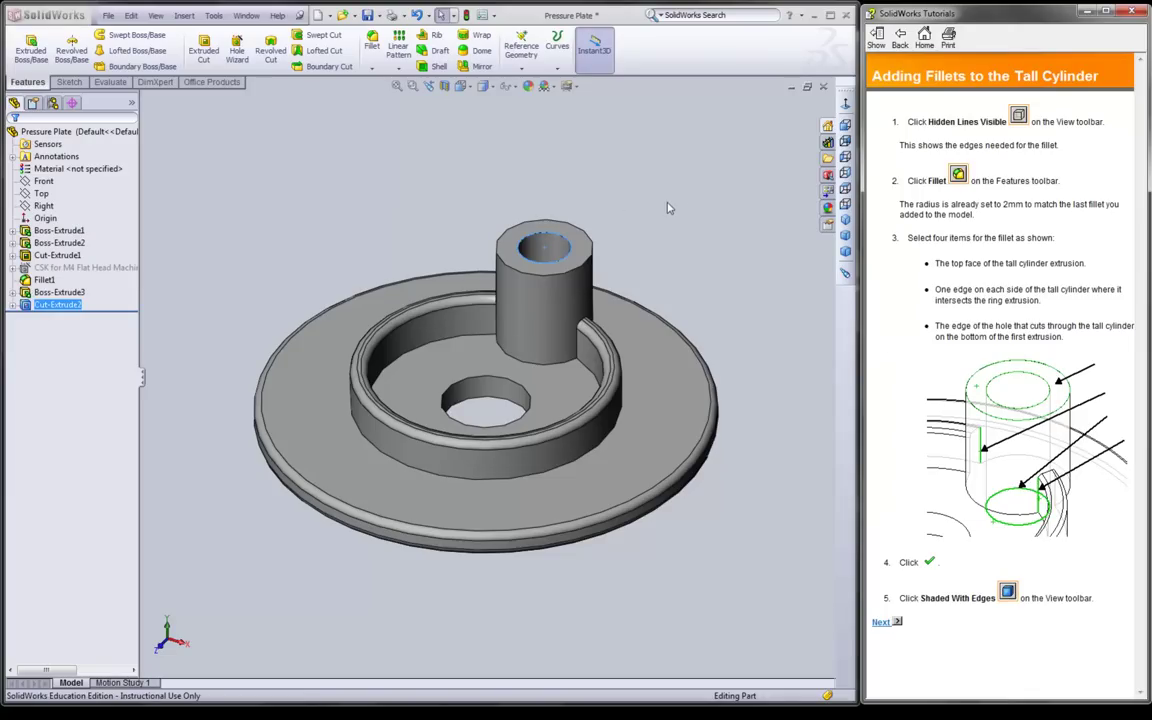
Step: Orbit the part and switch its display style to Hidden Lines Visible
mouse_move(600, 189)
middle_mouse_down()
mouse_move(646, 240)
mouse_move(650, 314)
mouse_move(660, 208)
middle_mouse_up()
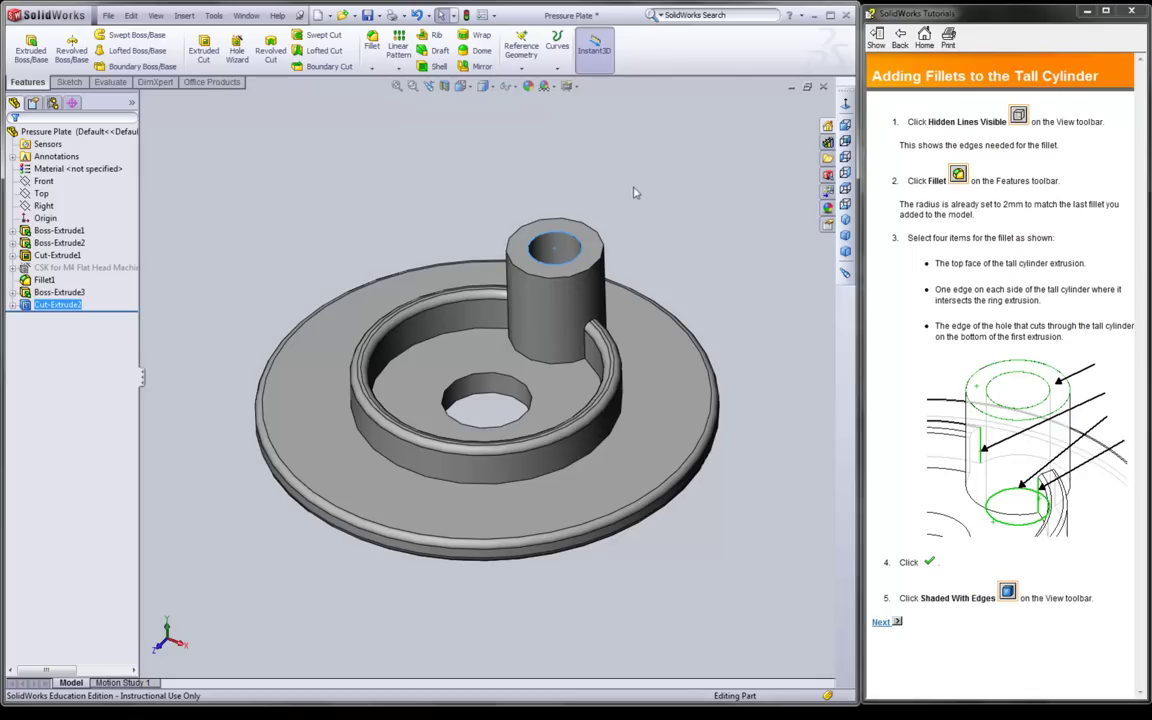
middle_click_drag(637, 191, 600, 240)
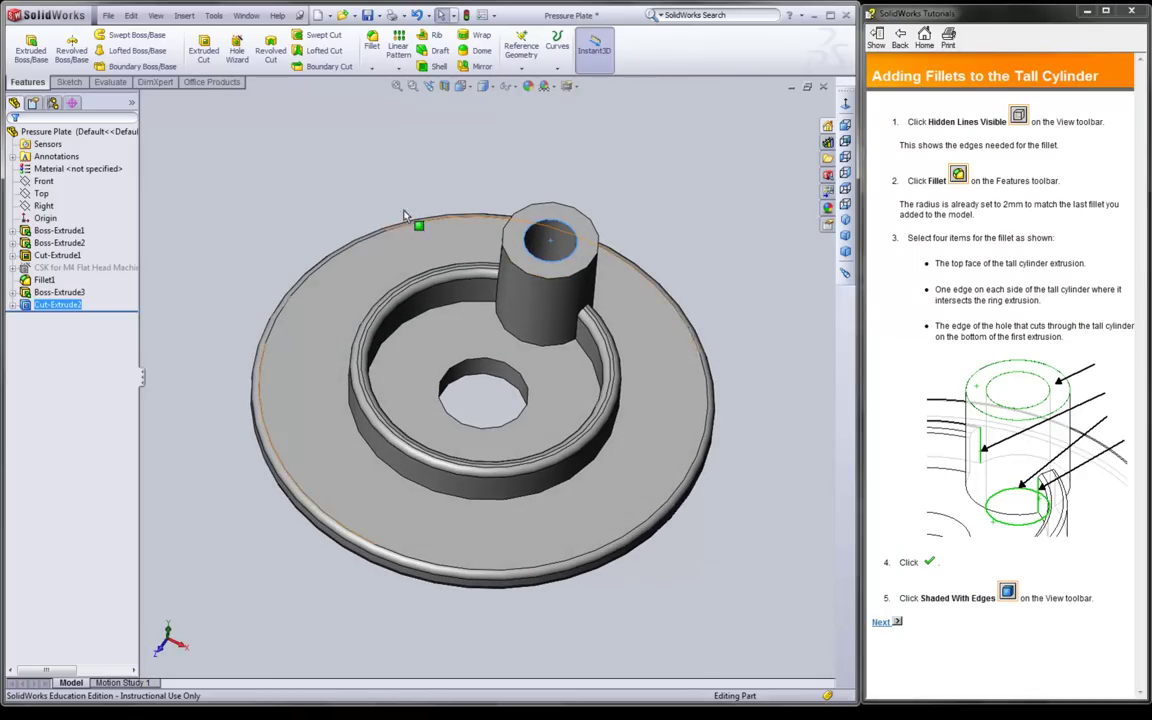
left_click(491, 87)
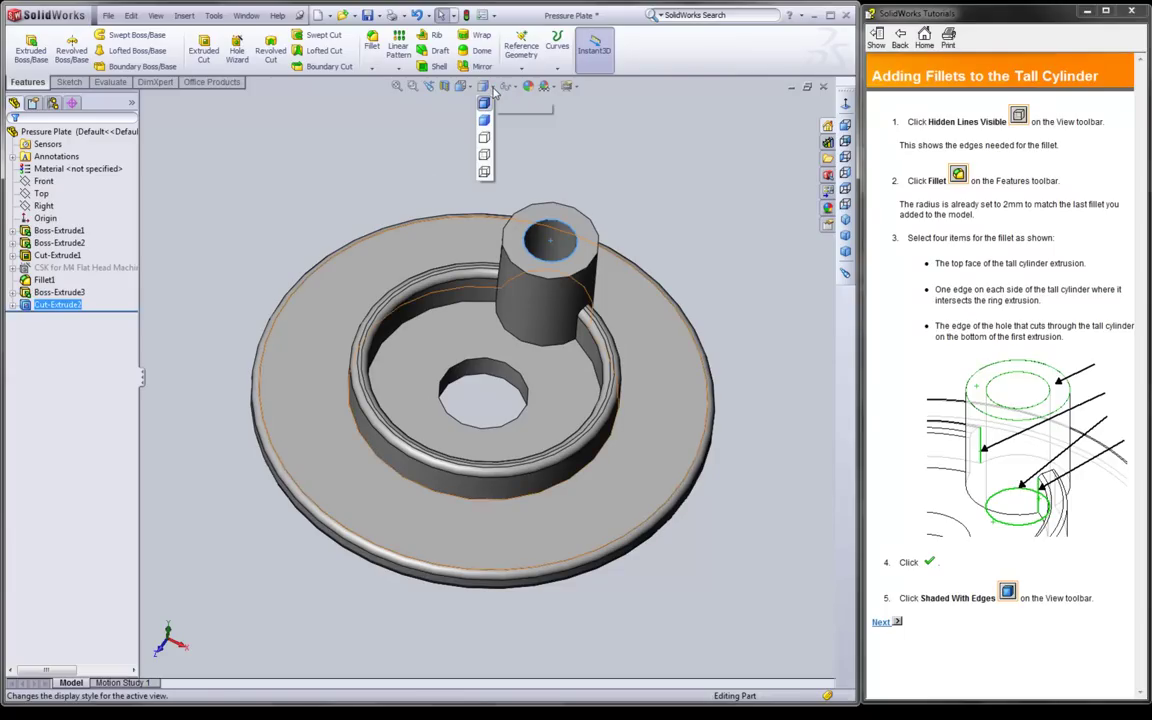
left_click(484, 157)
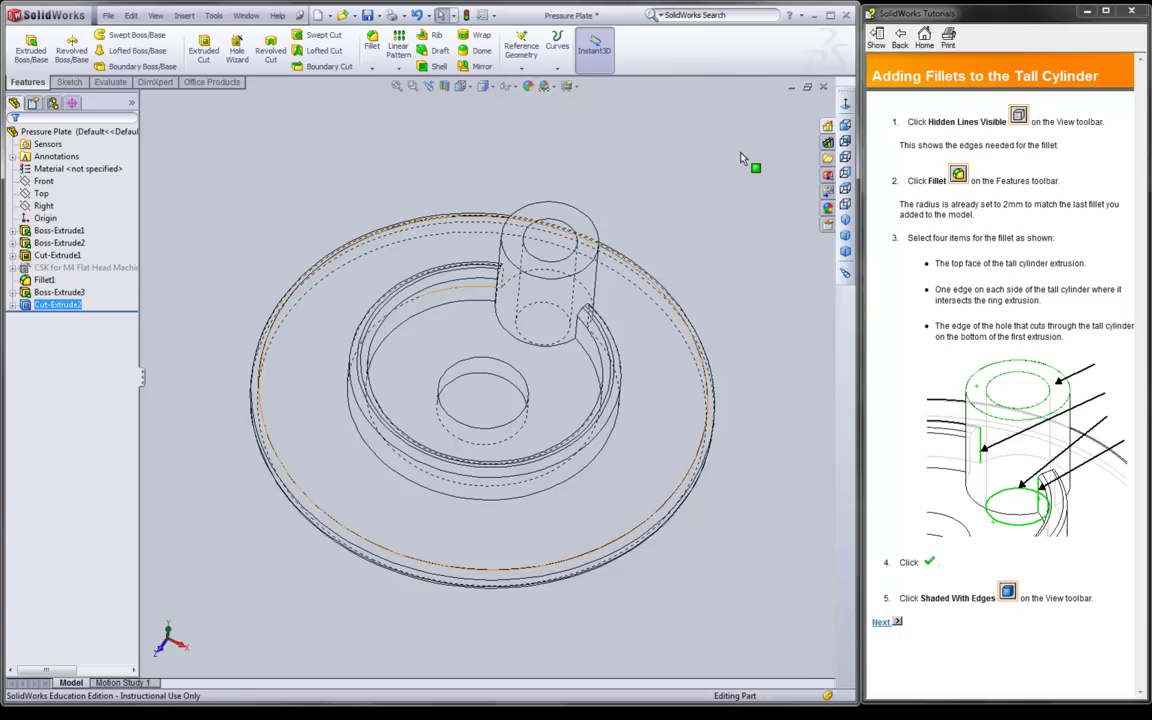
middle_click_drag(500, 91, 762, 245)
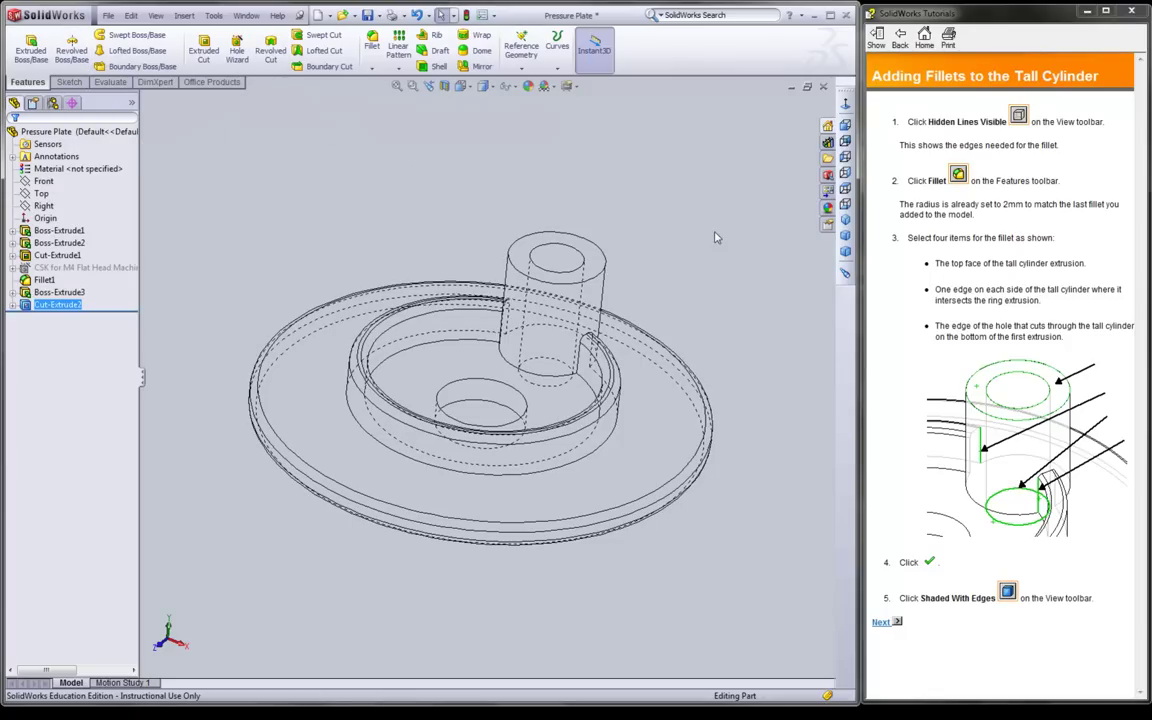
left_click(958, 177)
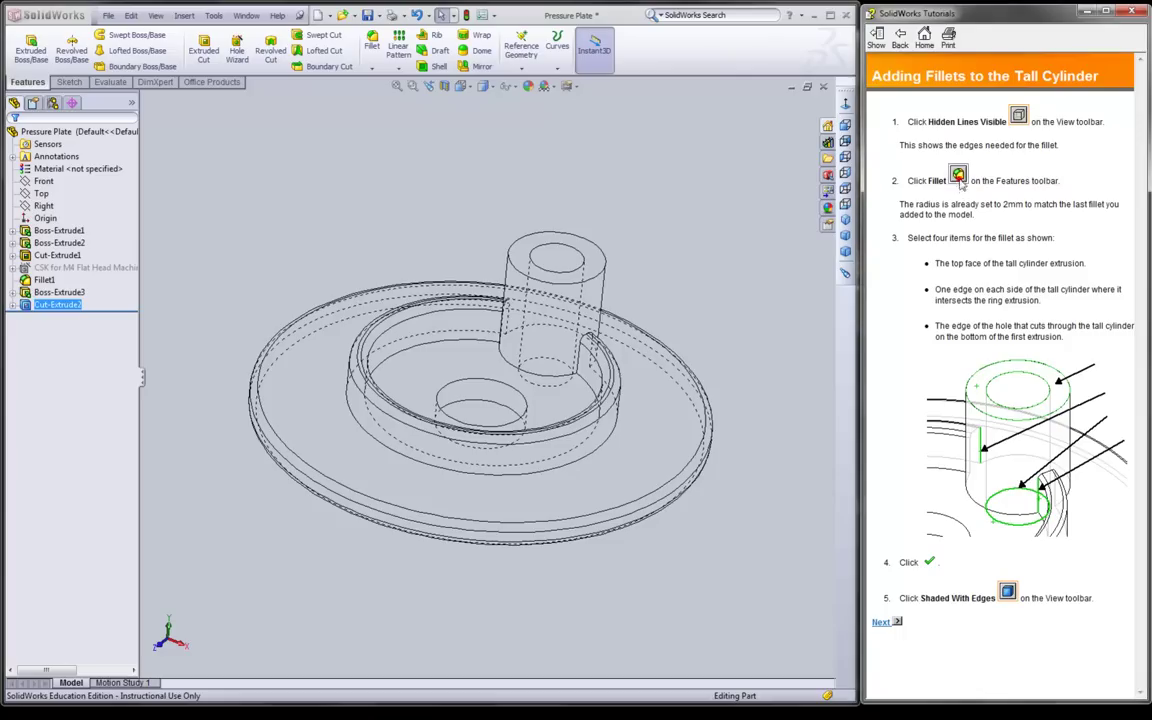
Step: Fillet the cylinder's two ring-side edges plus the hole's top and bottom edges at 2 mm
left_click(373, 55)
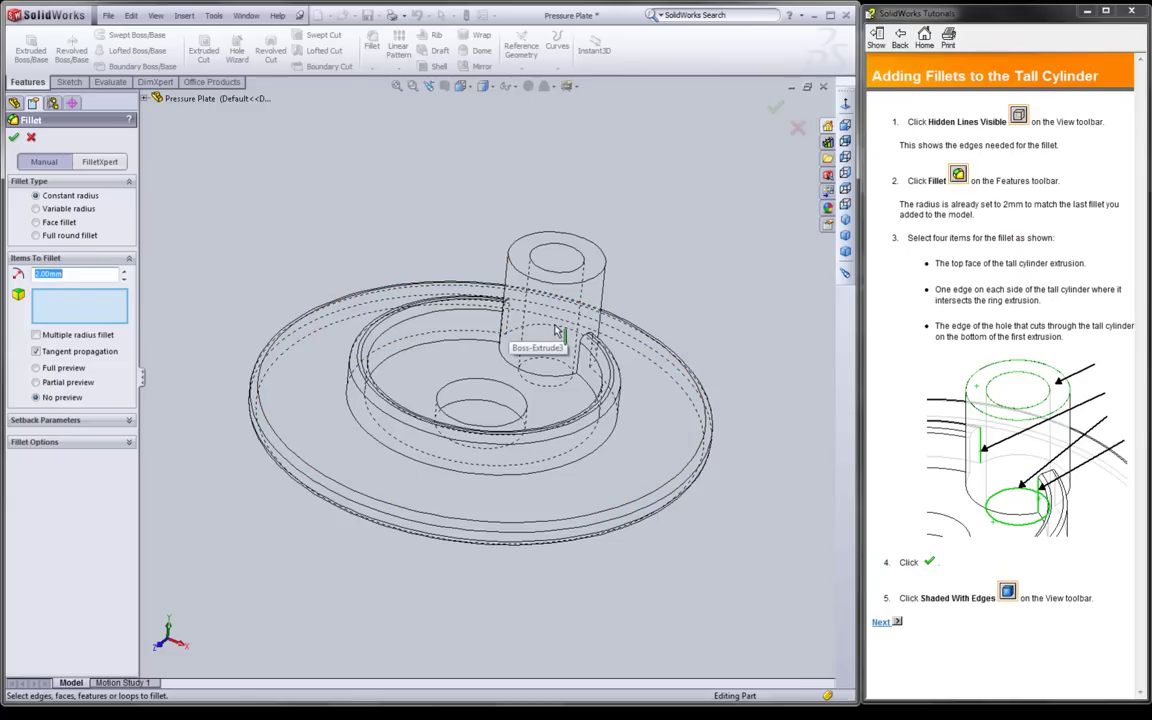
scroll(557, 330, "down", 2)
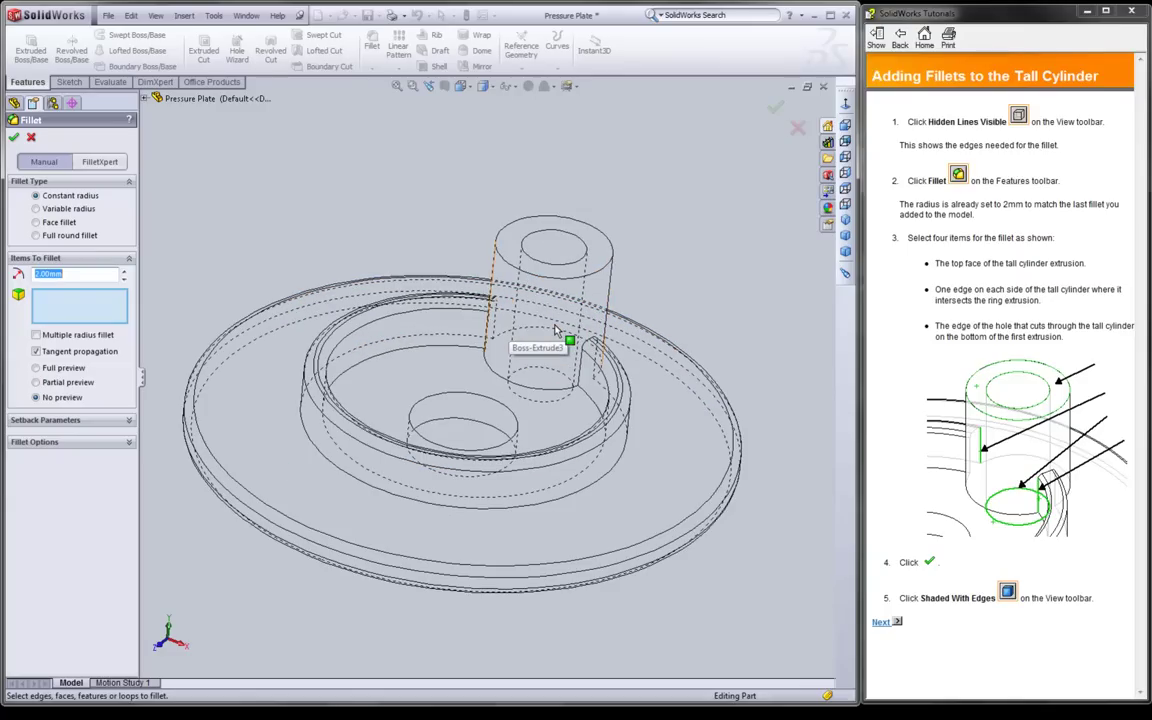
left_click(495, 330)
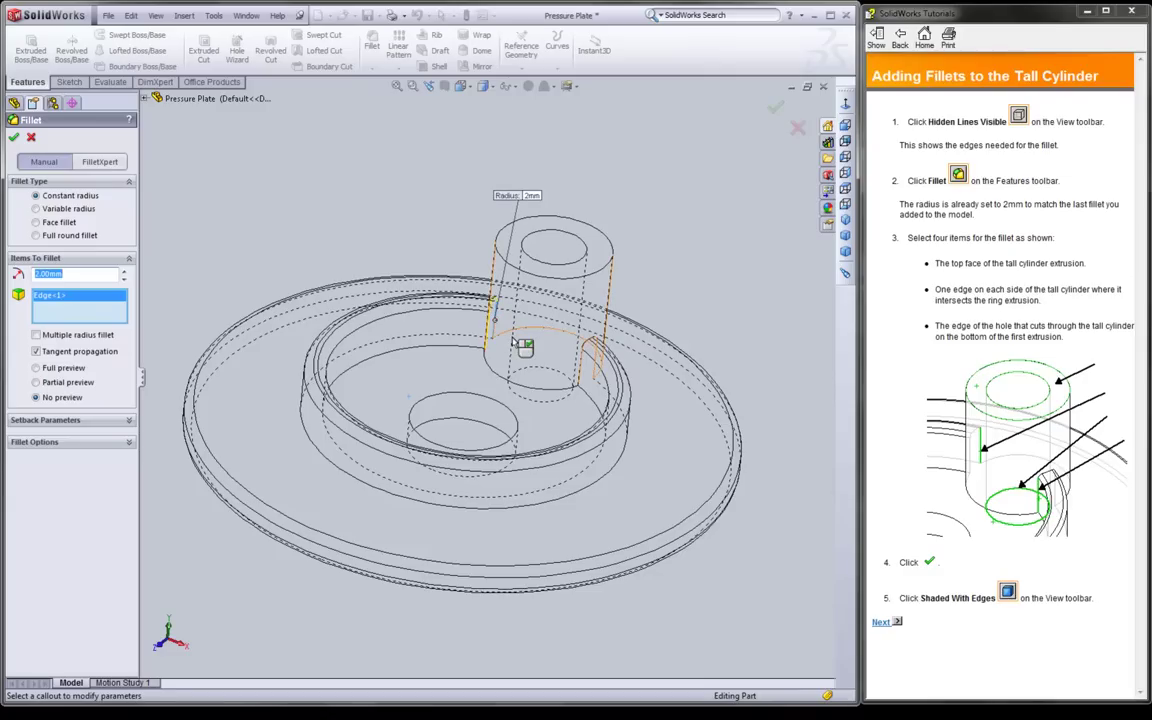
left_click(584, 370)
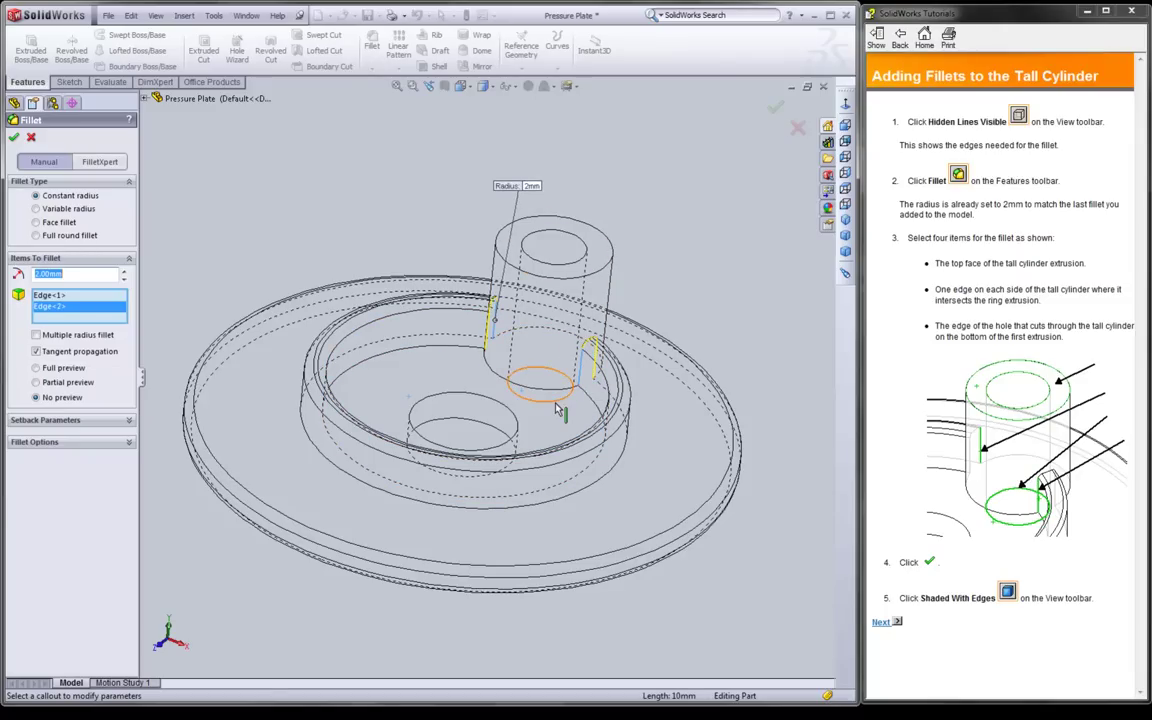
left_click(577, 267)
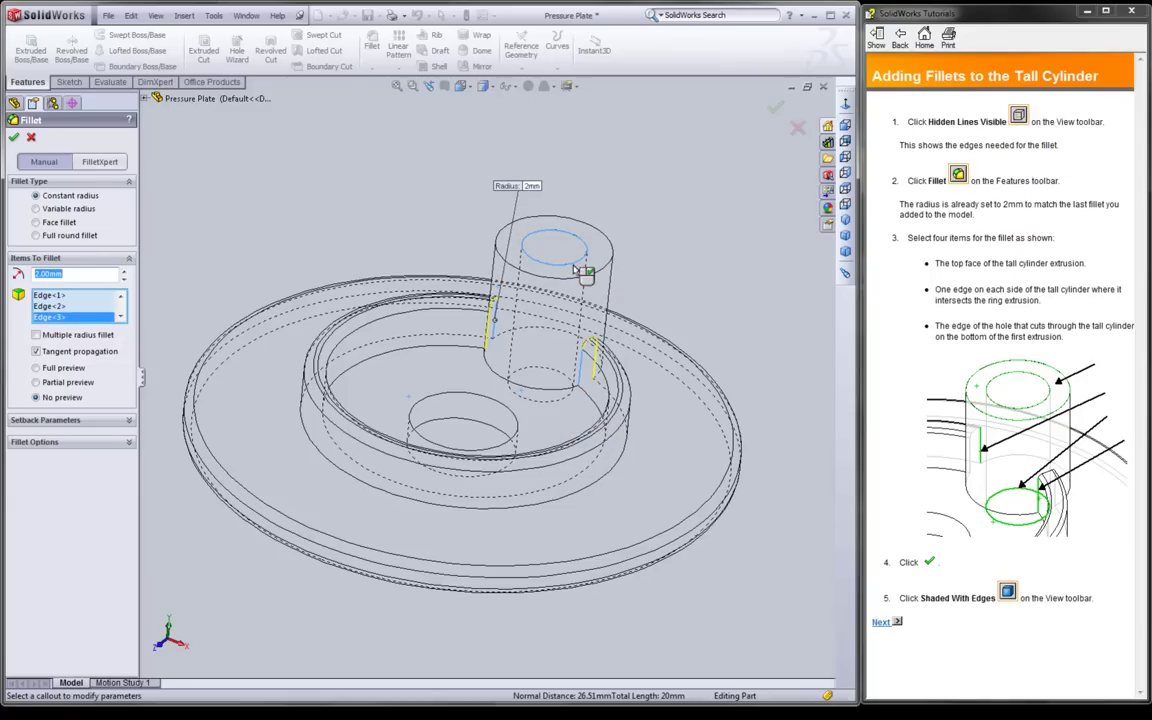
left_click(546, 372)
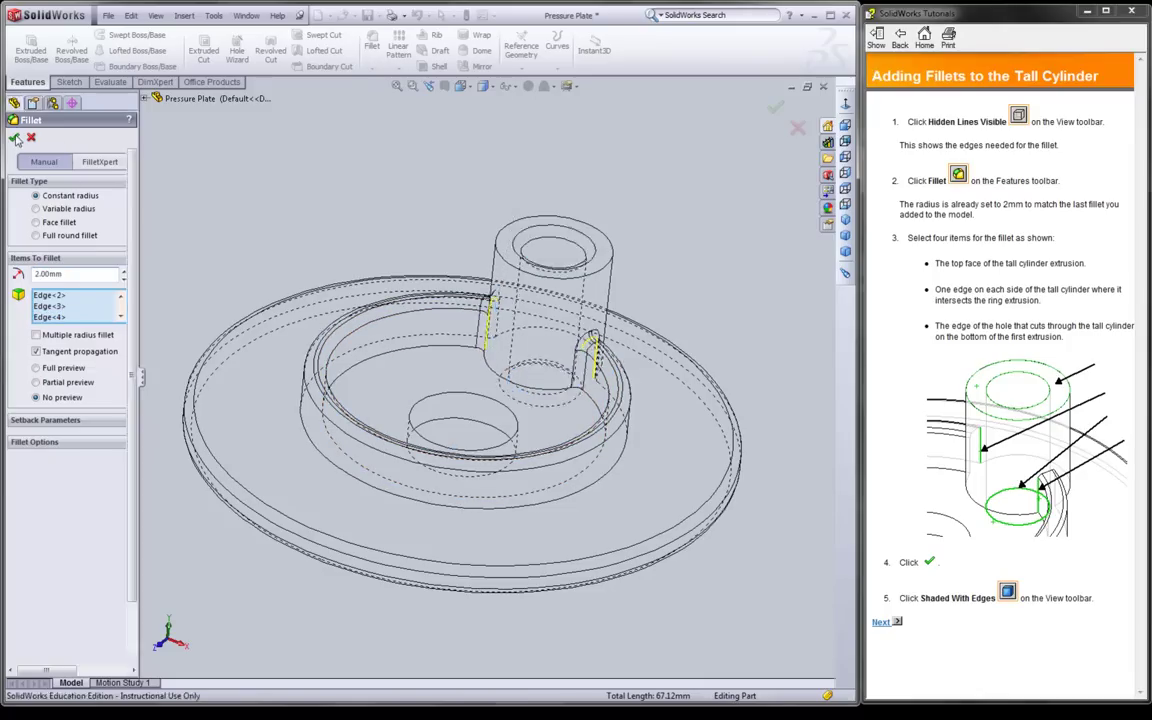
left_click(16, 138)
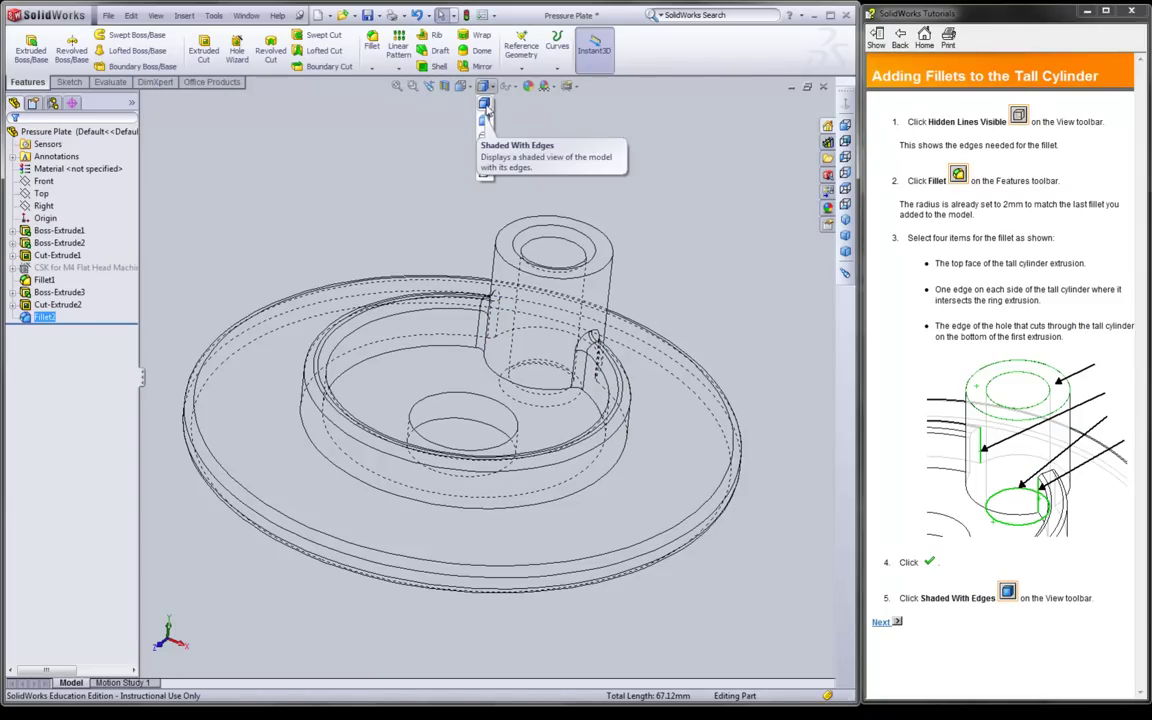
Step: Switch to Shaded With Edges and inspect the fillets from isometric, front and underside views
left_click(486, 119)
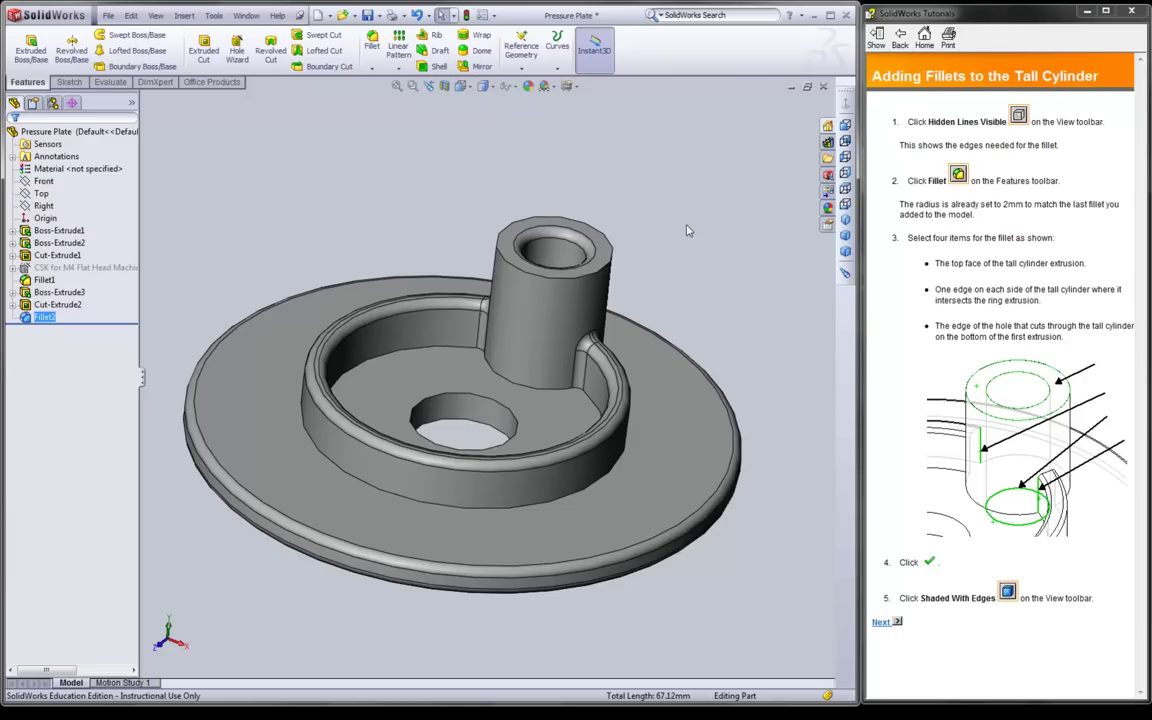
middle_click_drag(694, 221, 622, 327)
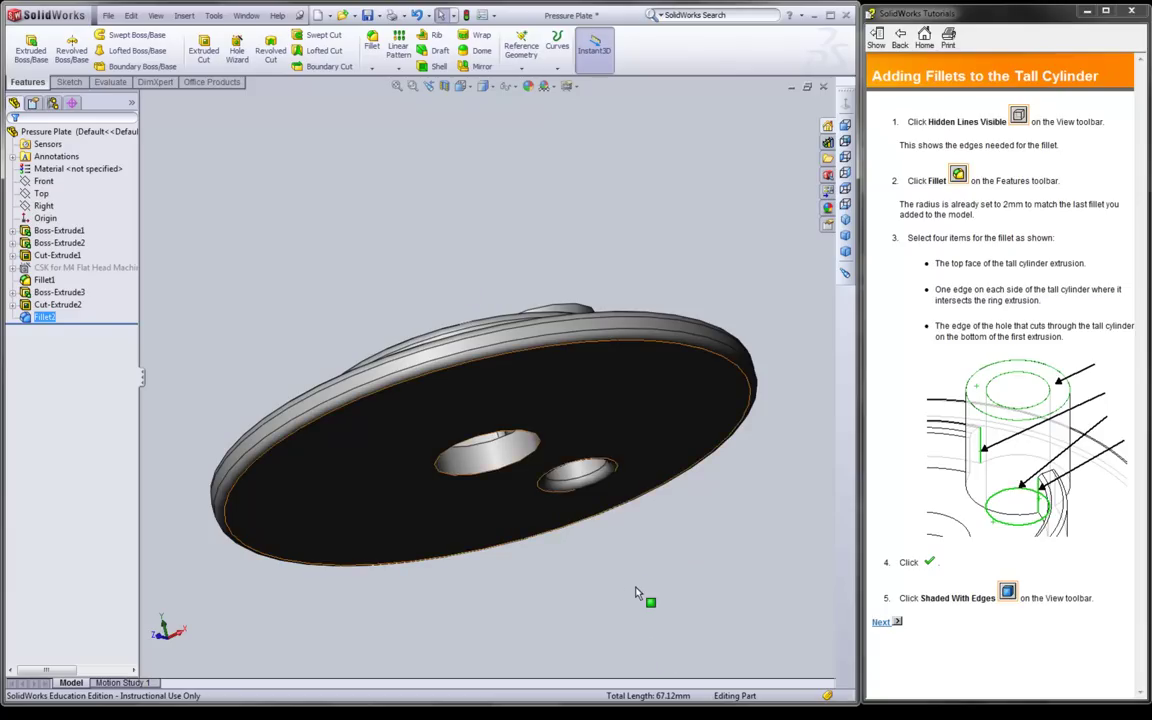
key("ctrl+7")
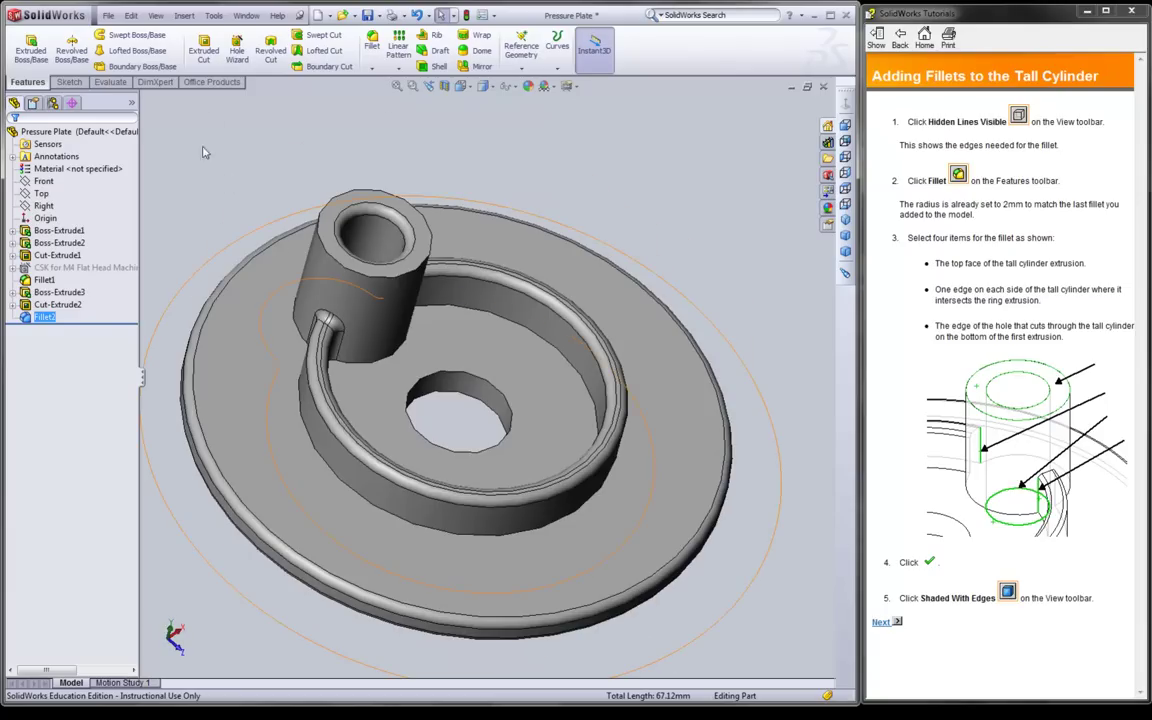
key("ctrl+6")
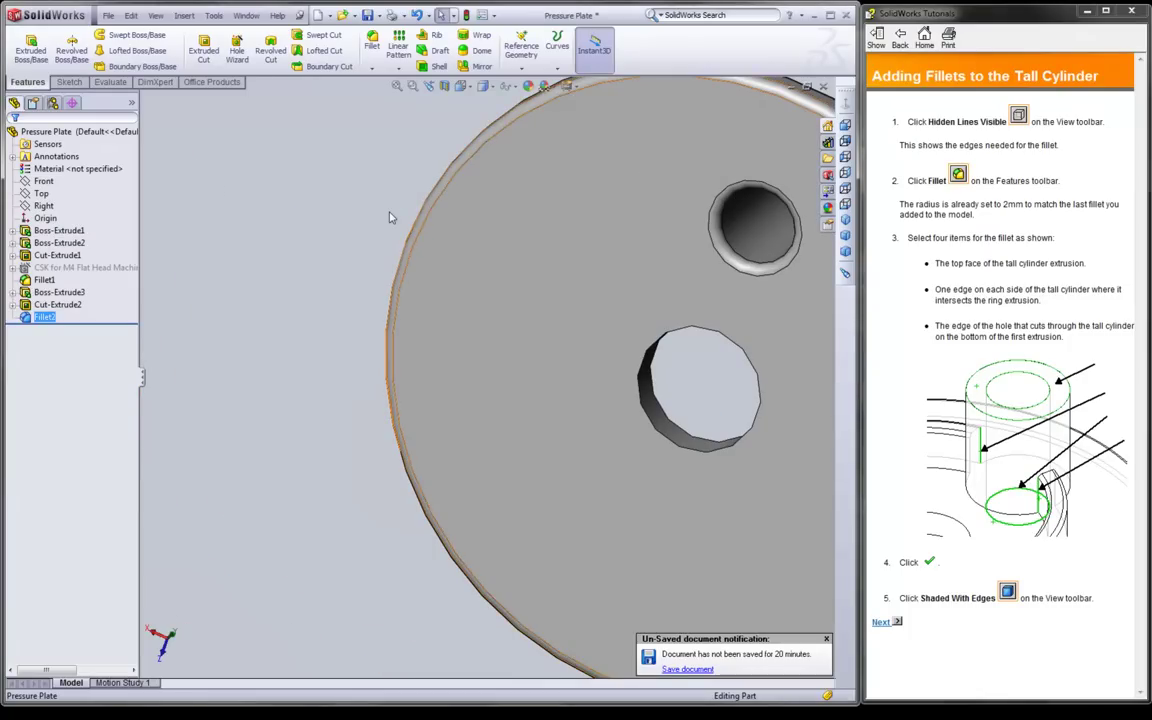
middle_click_drag(391, 216, 424, 341)
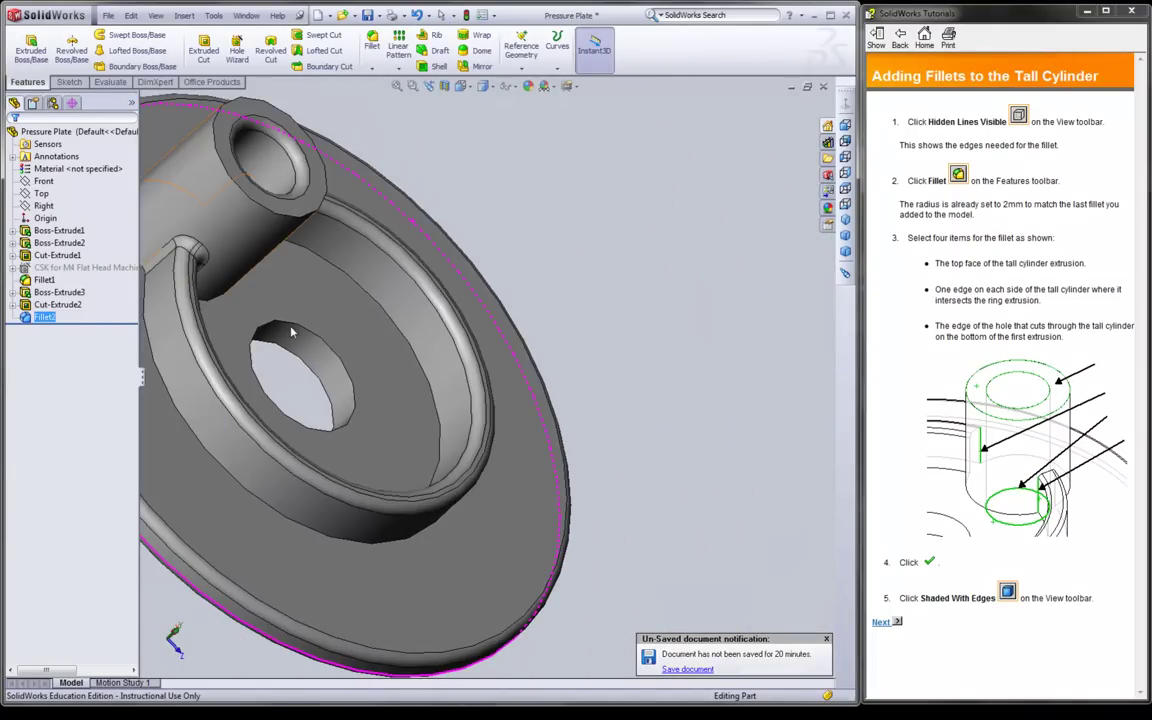
scroll(503, 344, "down", 1)
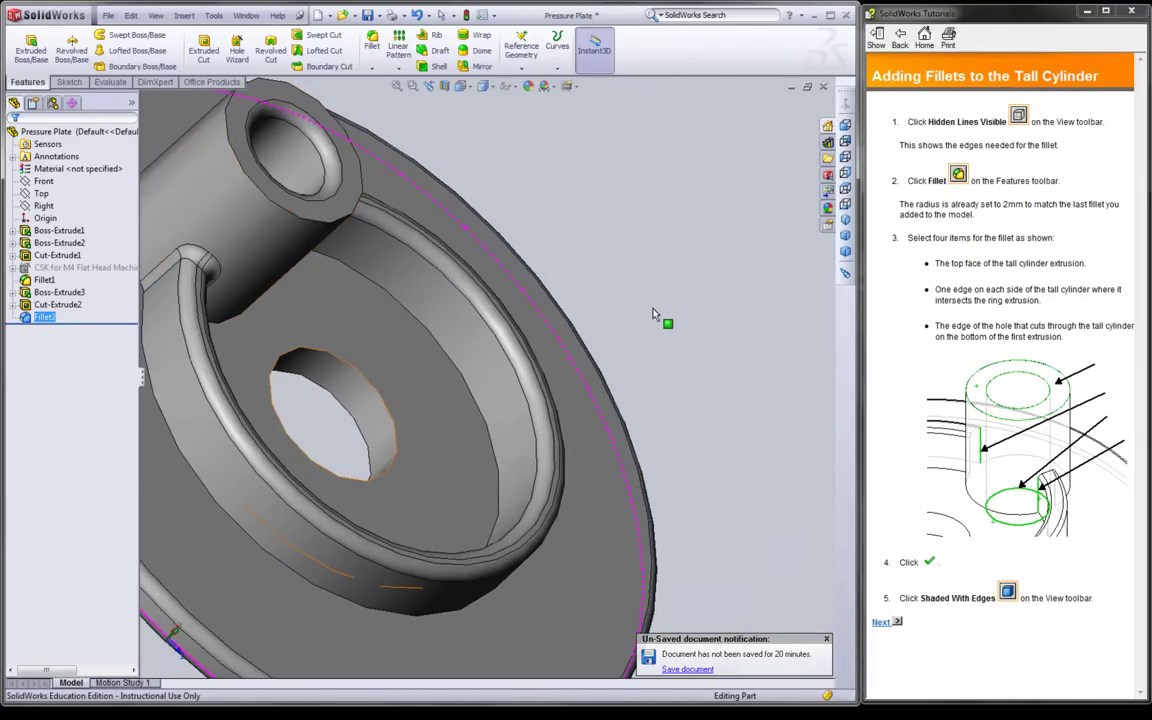
key("shift+Up")
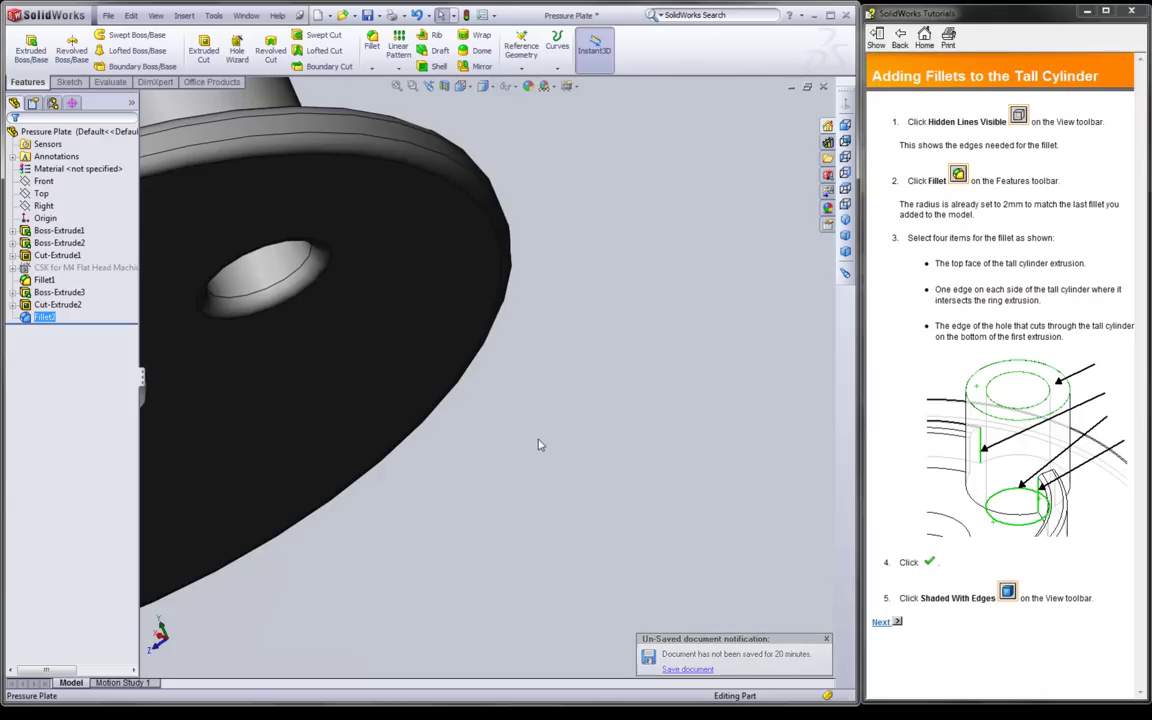
key("f")
middle_click_drag(180, 249, 417, 342)
Step: Advance the tutorial to the Creating a Circular Pattern page
left_click(882, 621)
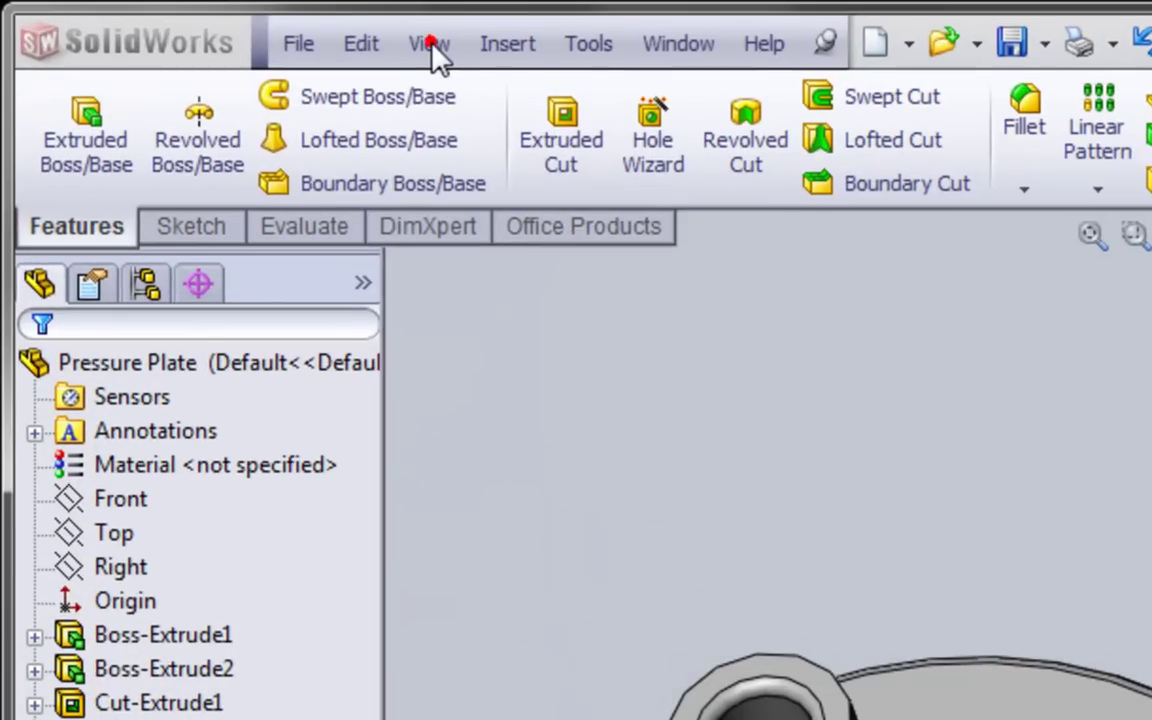
left_click(157, 16)
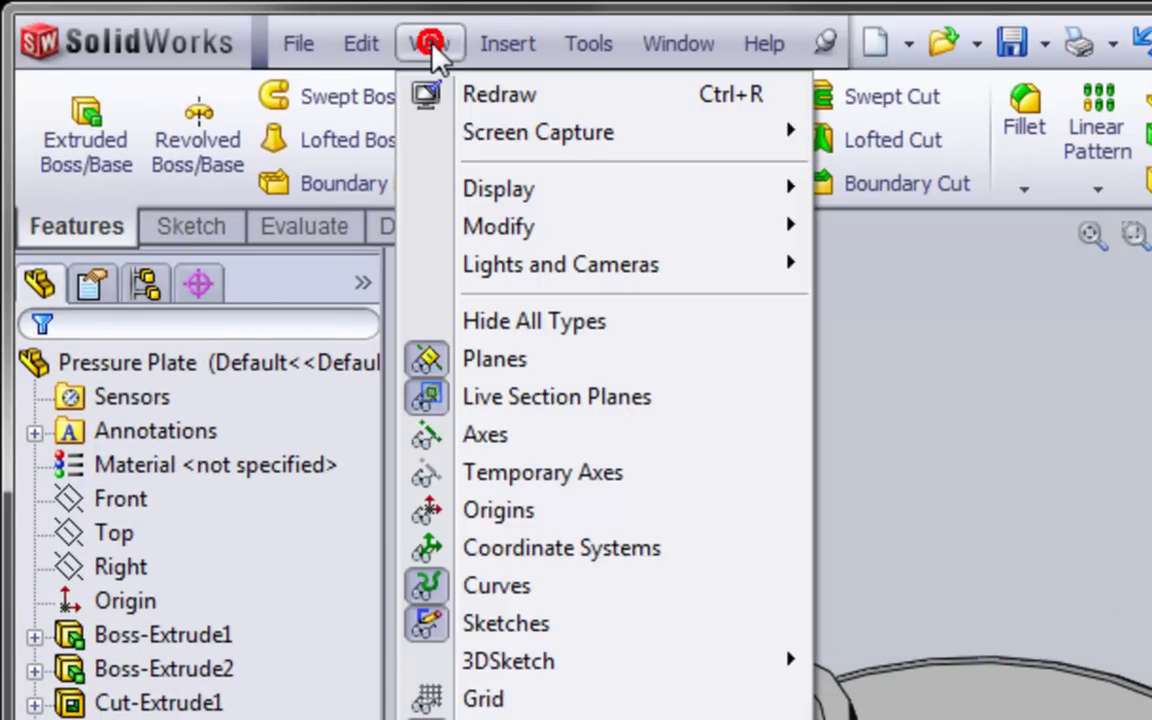
Step: Turn on Temporary Axes and orbit to see them through both holes
left_click(533, 472)
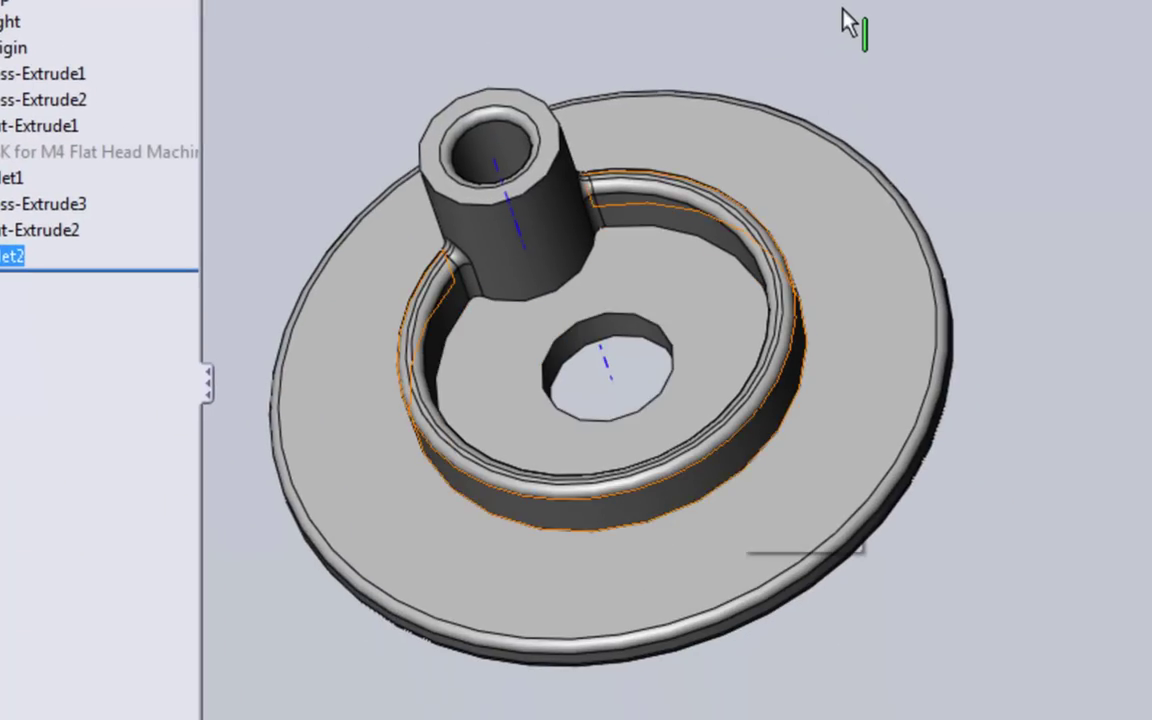
mouse_move(856, 31)
middle_mouse_down()
mouse_move(938, 51)
mouse_move(873, 104)
mouse_move(874, 118)
mouse_move(866, 95)
mouse_move(856, 112)
middle_mouse_up()
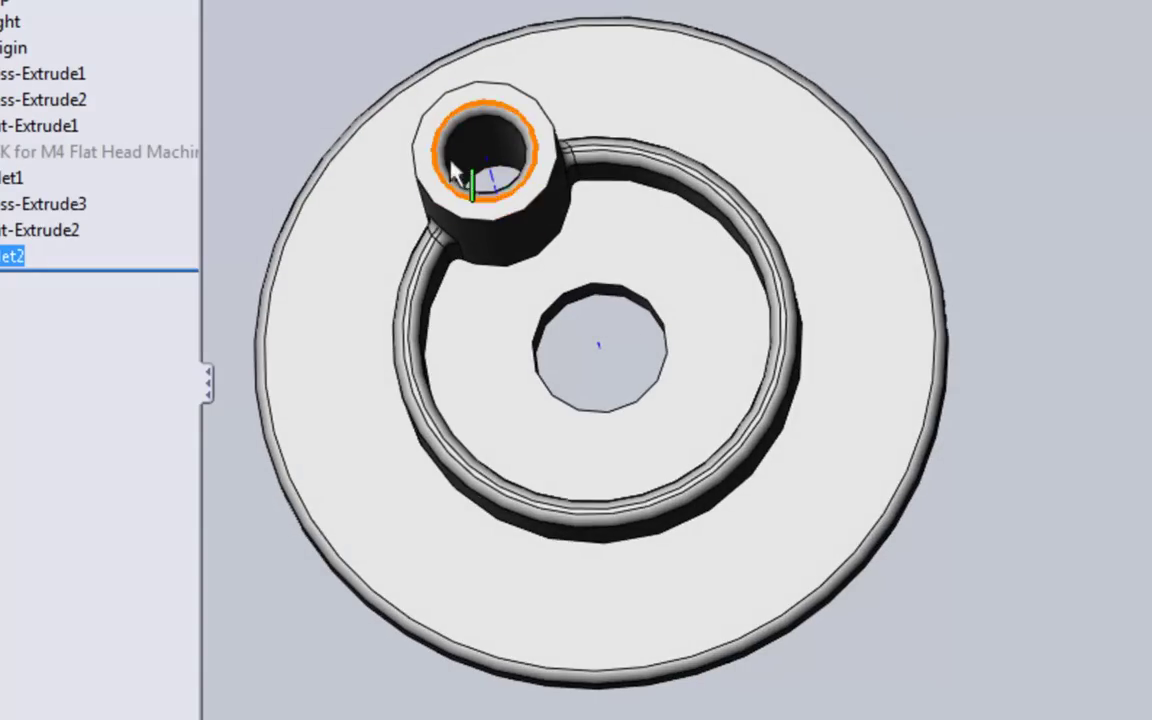
middle_click_drag(998, 237, 980, 104)
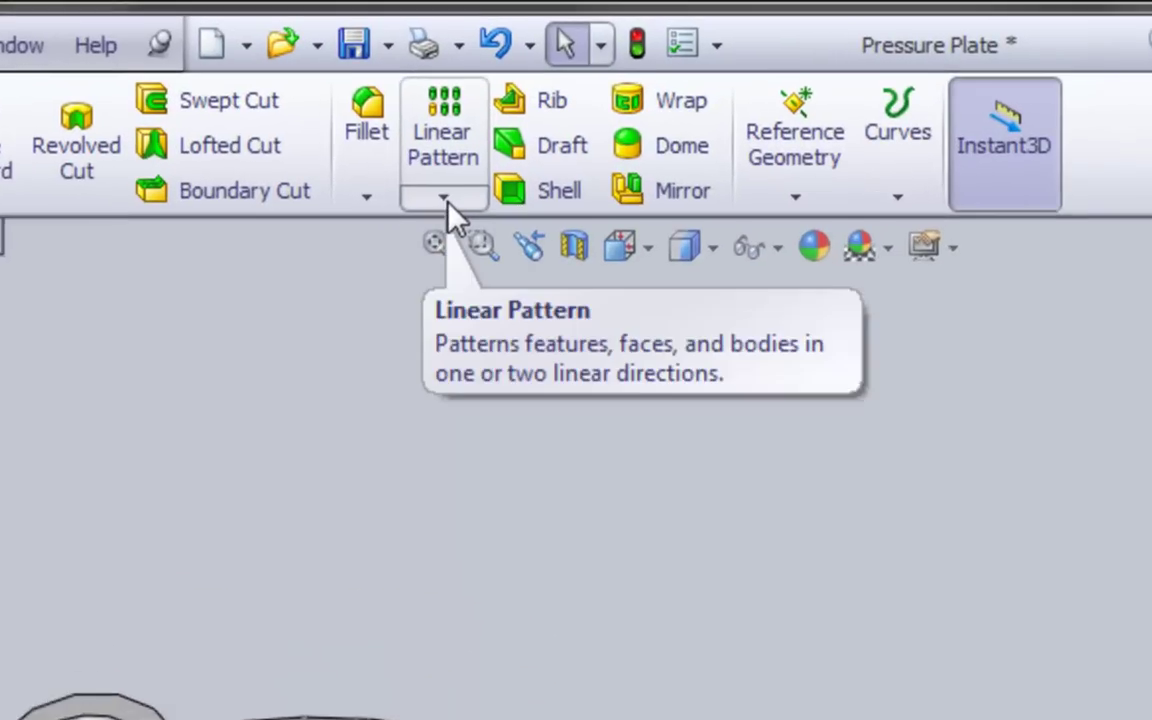
Step: Start a Circular Pattern of Fillet2 about the central hole's temporary axis
left_click(399, 69)
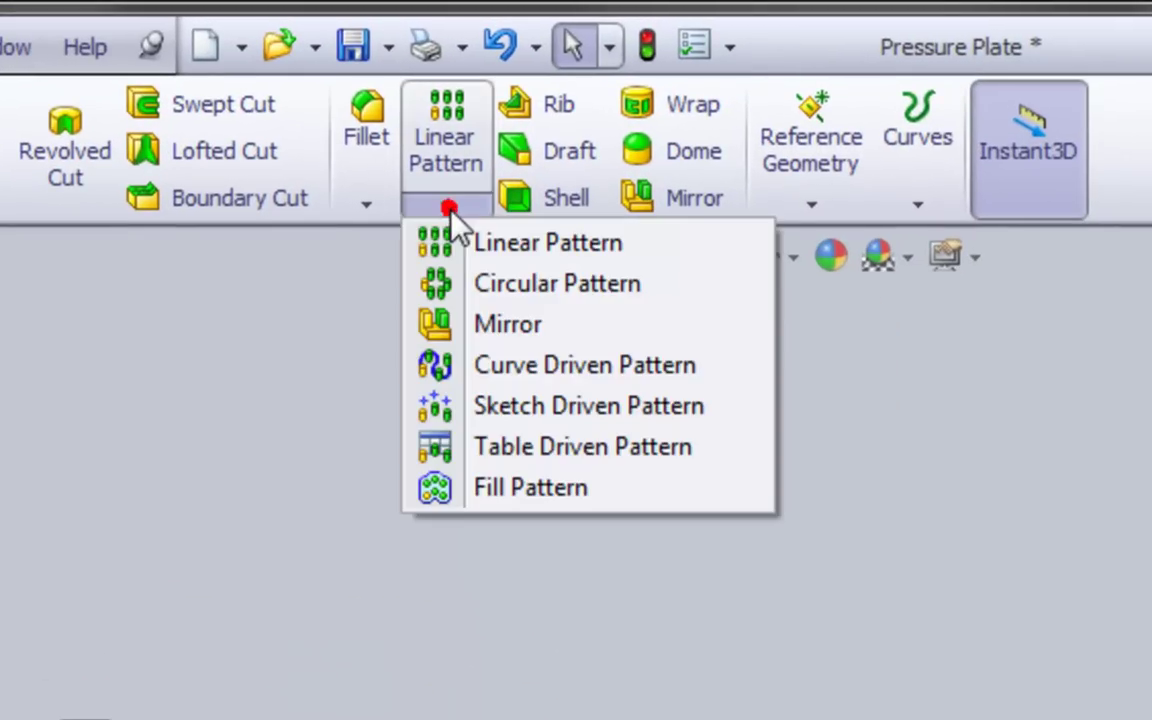
left_click(490, 284)
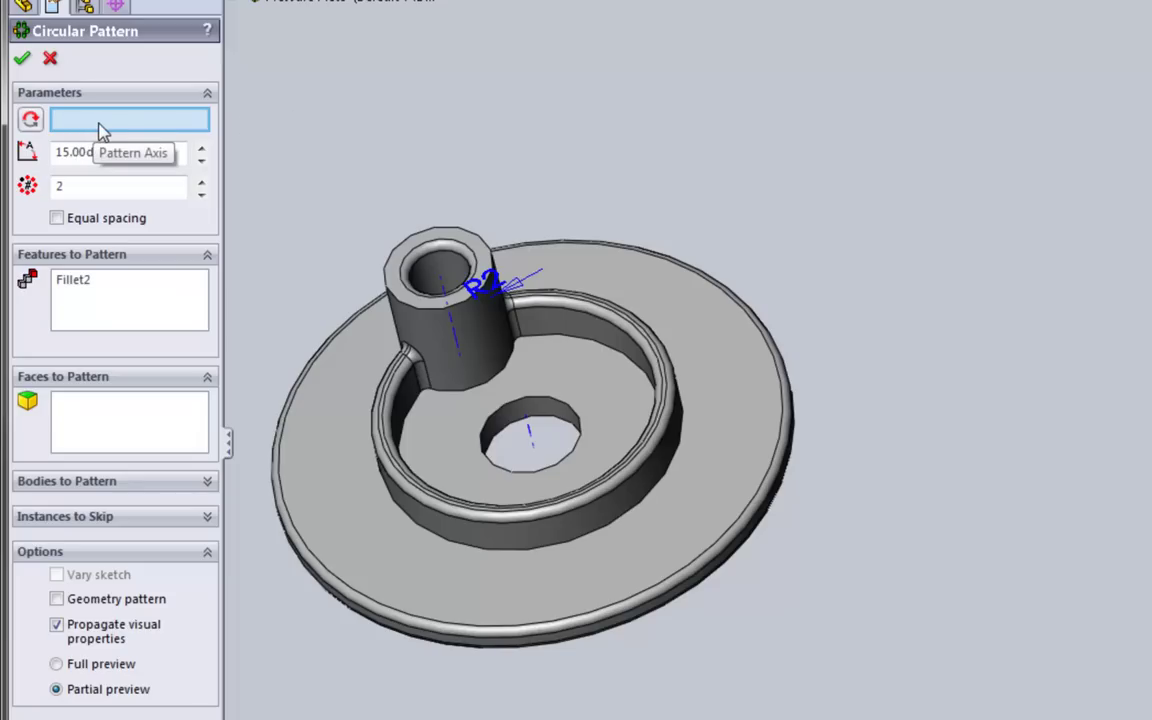
middle_click_drag(550, 165, 548, 325)
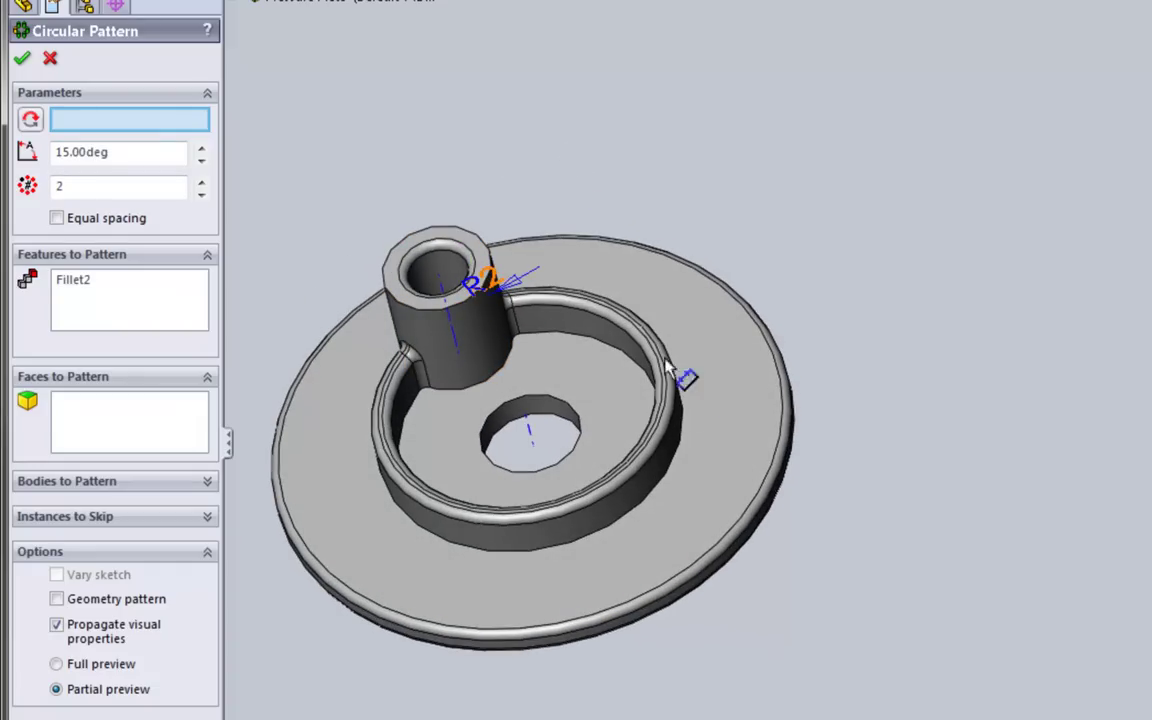
left_click(533, 443)
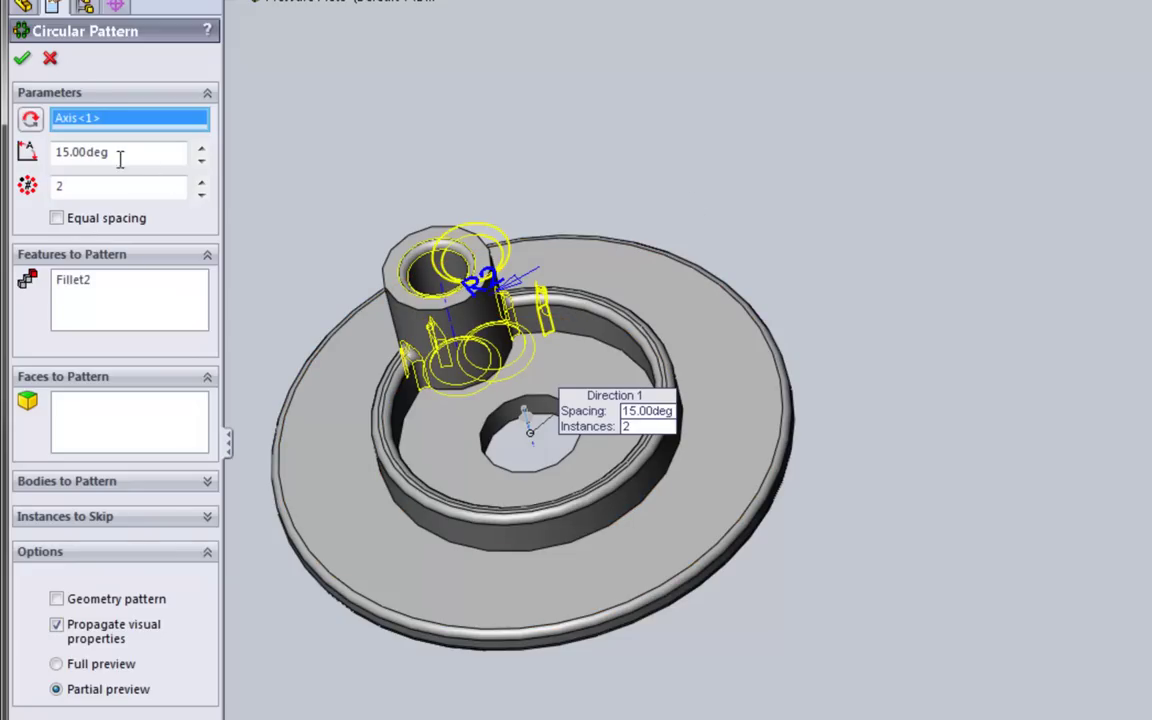
Step: Set the pattern to 6 instances with Equal spacing over 360°
double_click(80, 187)
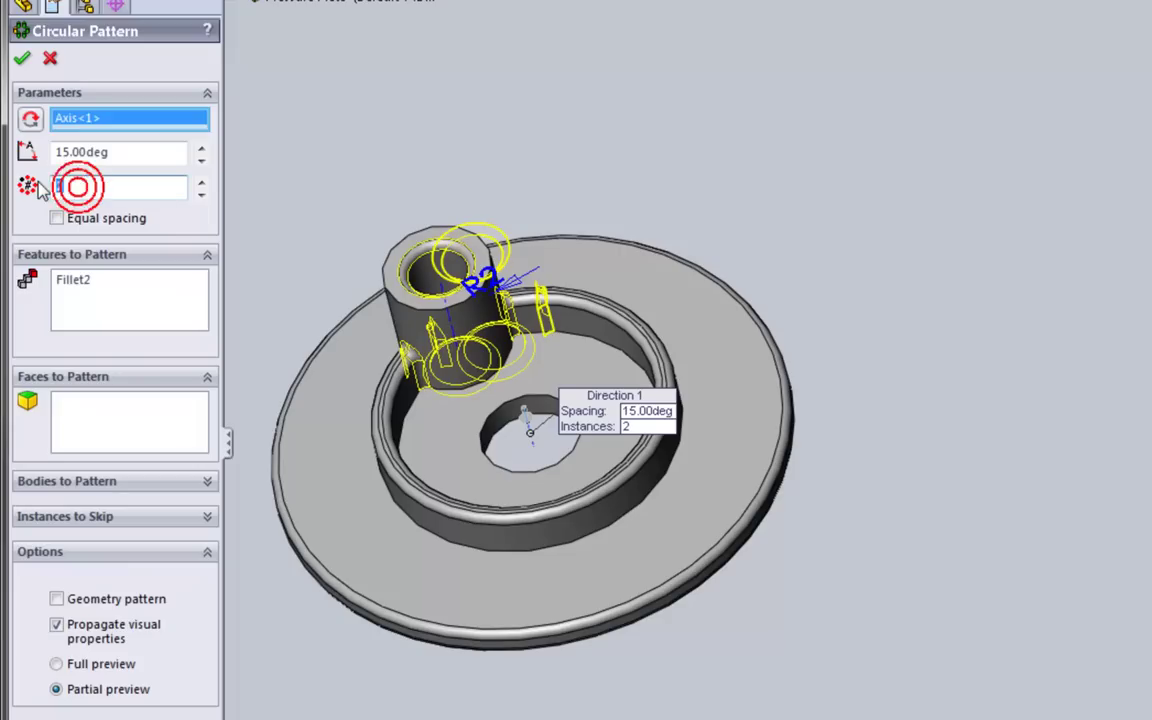
type("6")
left_click(149, 159)
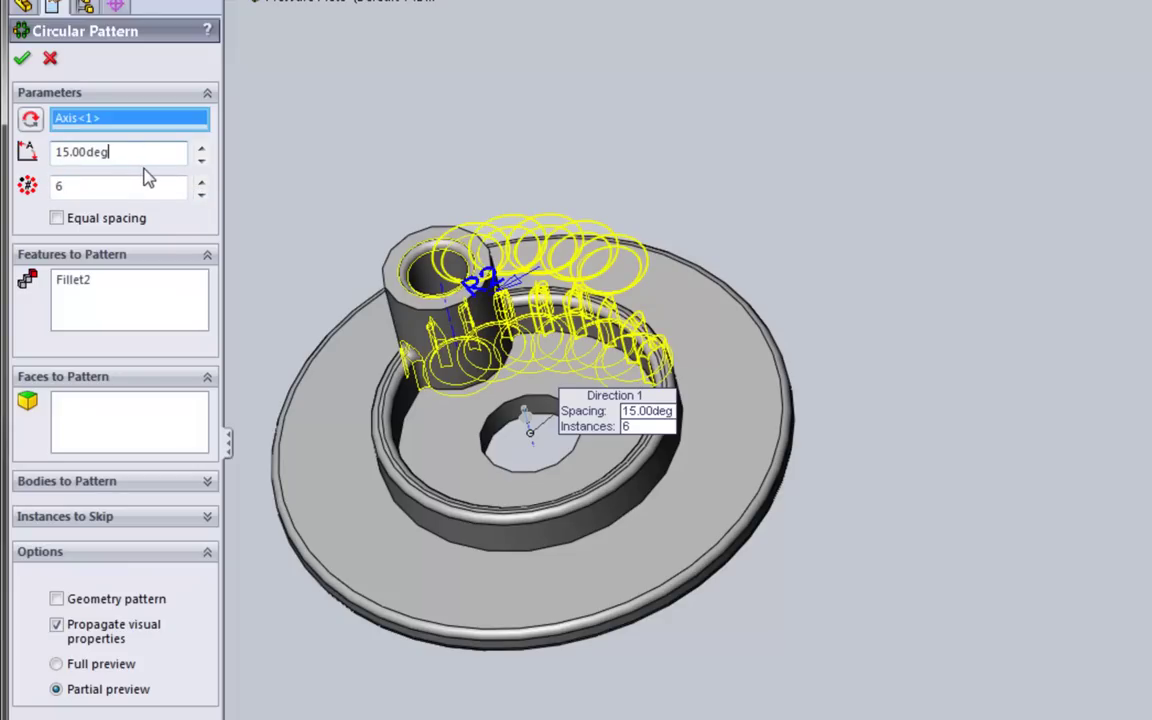
left_click_drag(124, 154, 56, 150)
type("4")
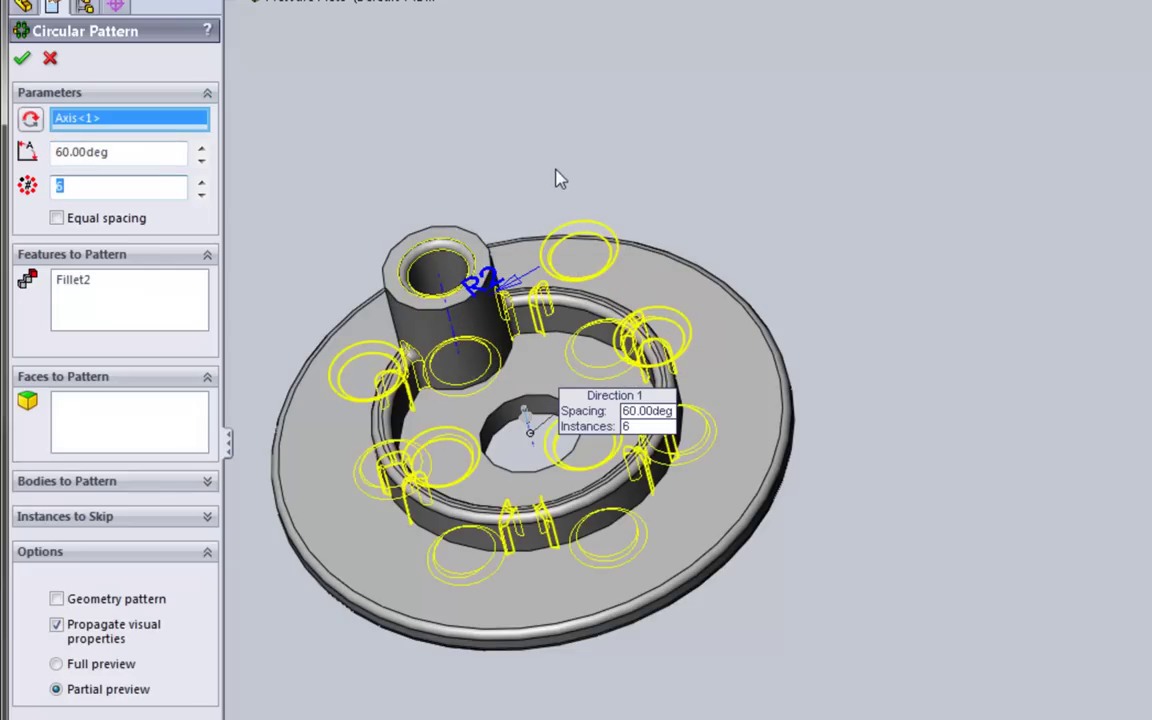
left_click(145, 152)
double_click(135, 152)
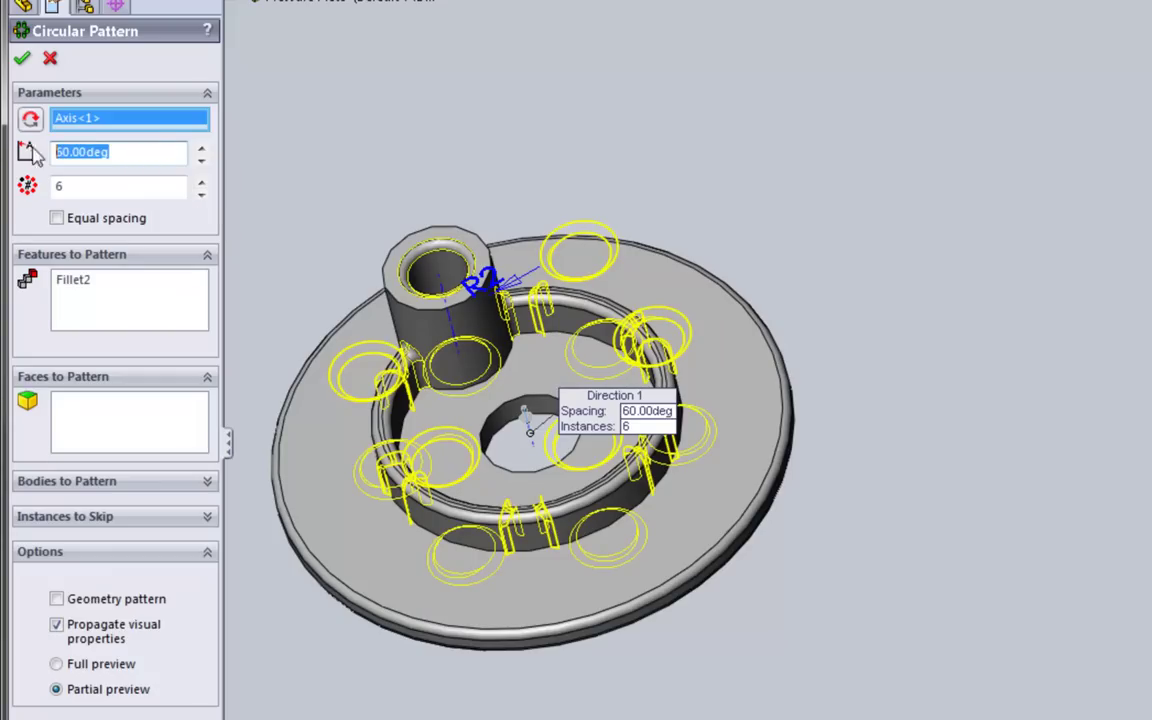
key("BackSpace")
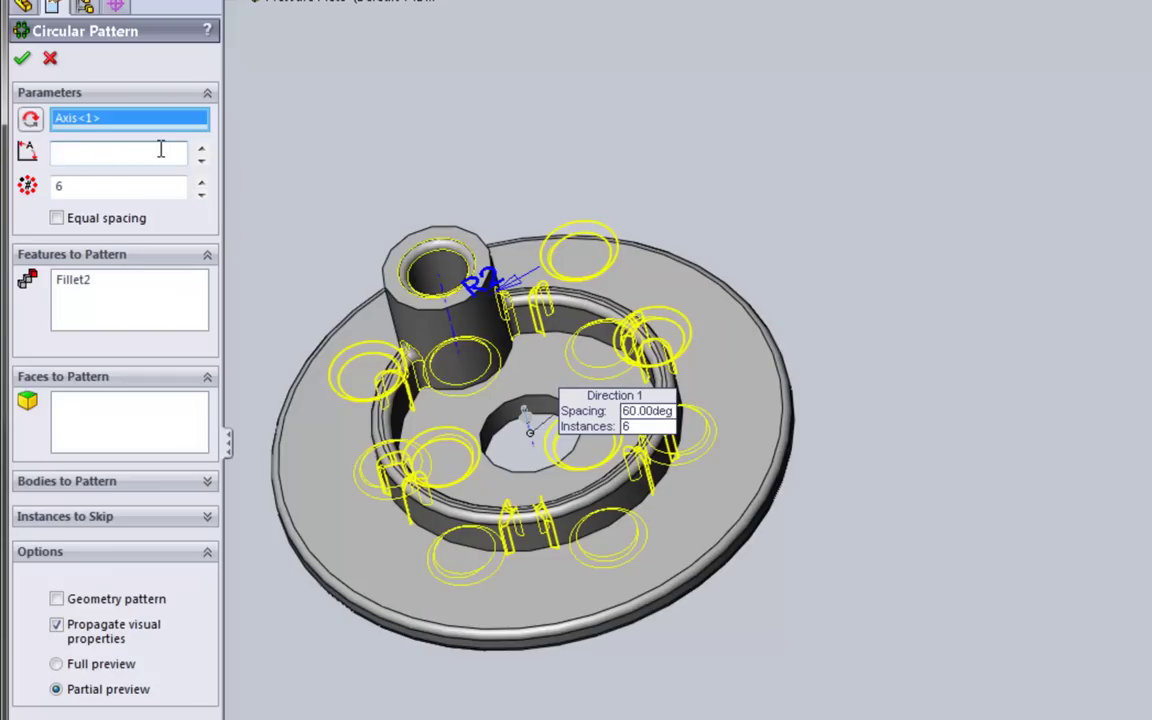
left_click(57, 219)
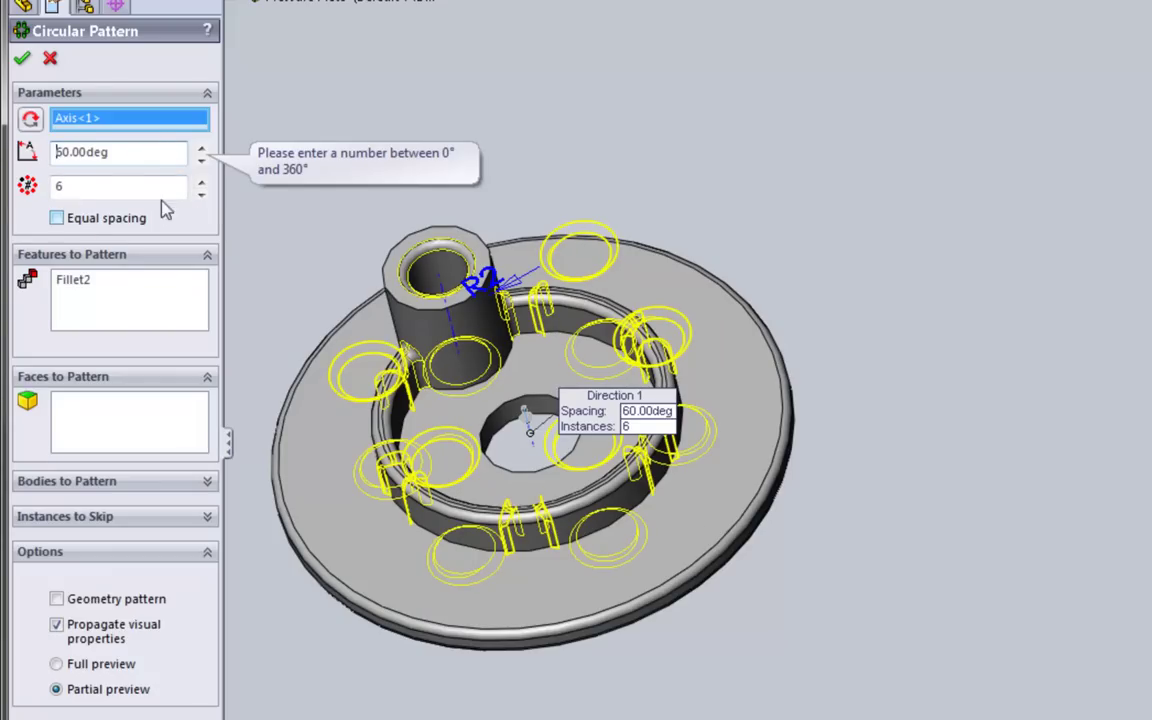
left_click(57, 219)
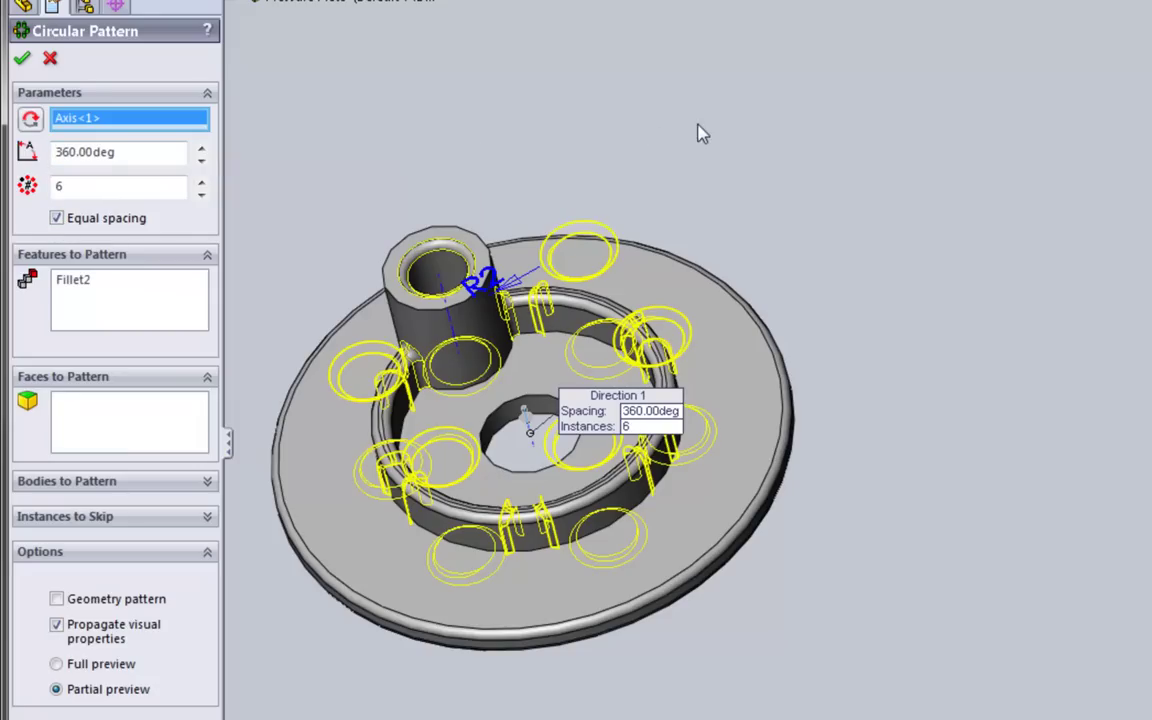
middle_click_drag(699, 129, 689, 103)
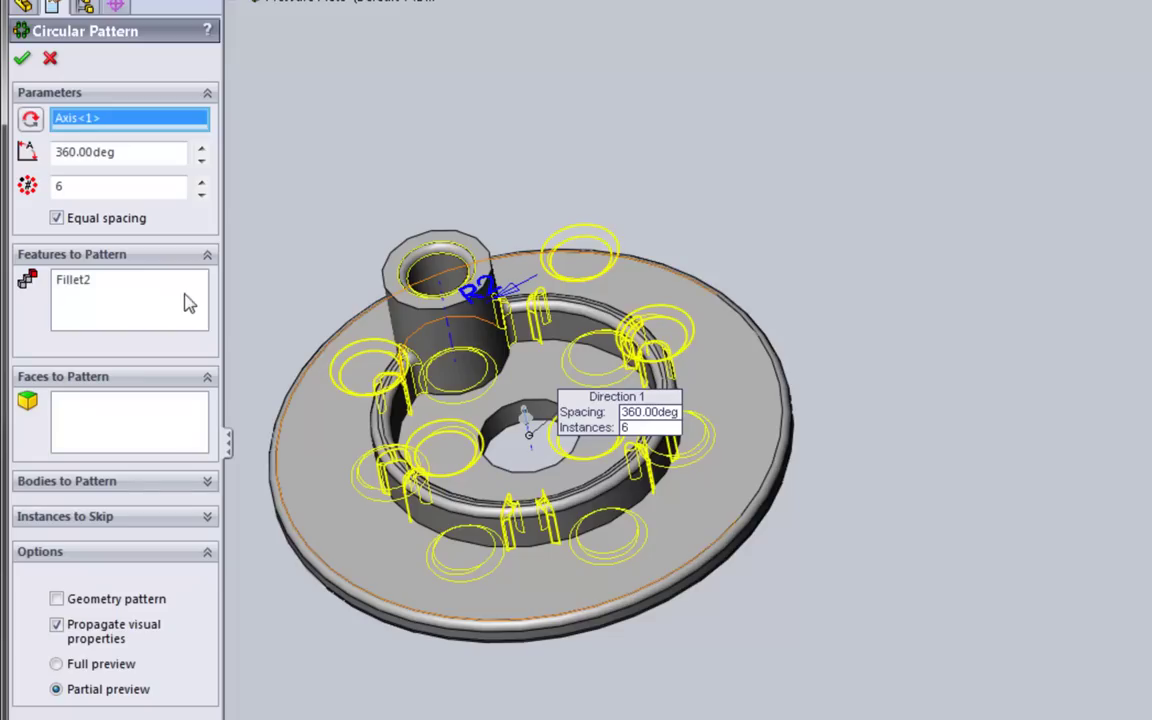
Step: Clear Fillet2 from Features to Pattern and expand the flyout feature tree
left_click(87, 291)
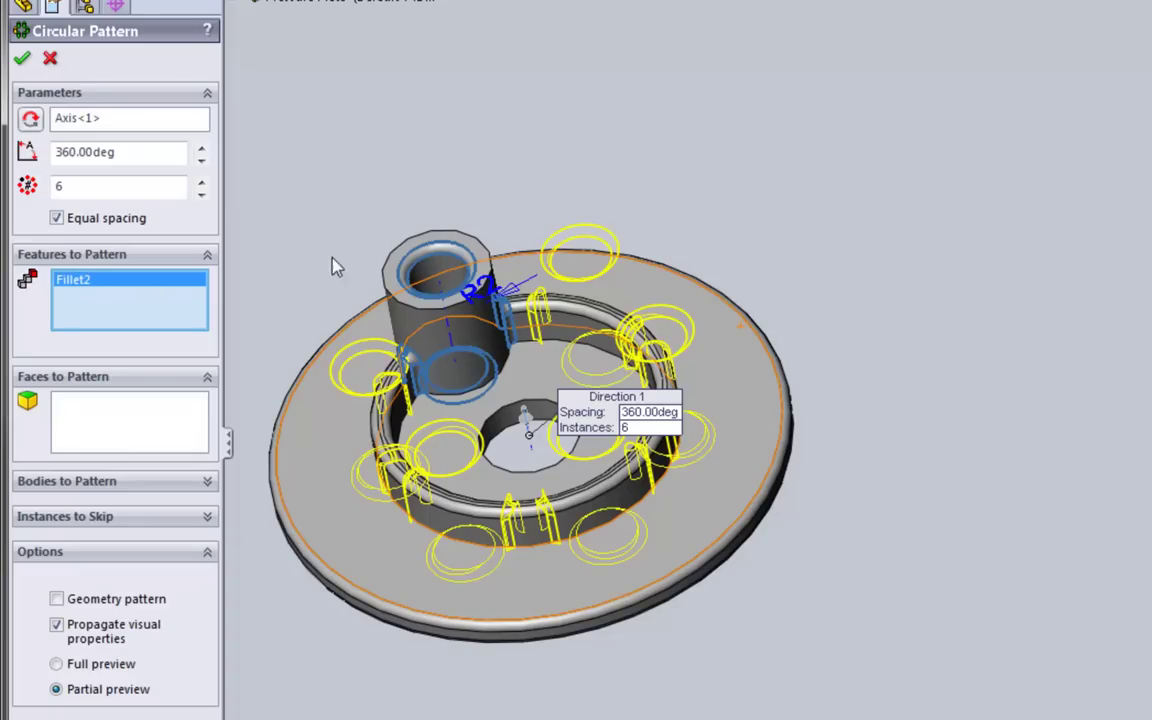
key("Delete")
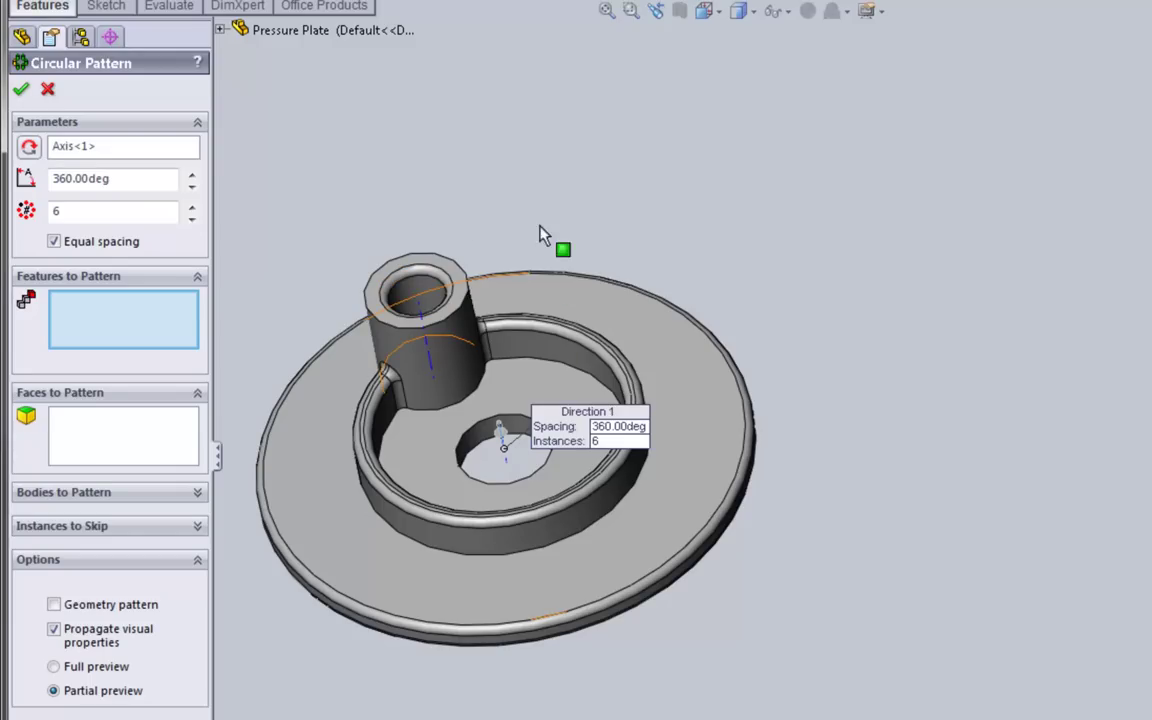
left_click(220, 30)
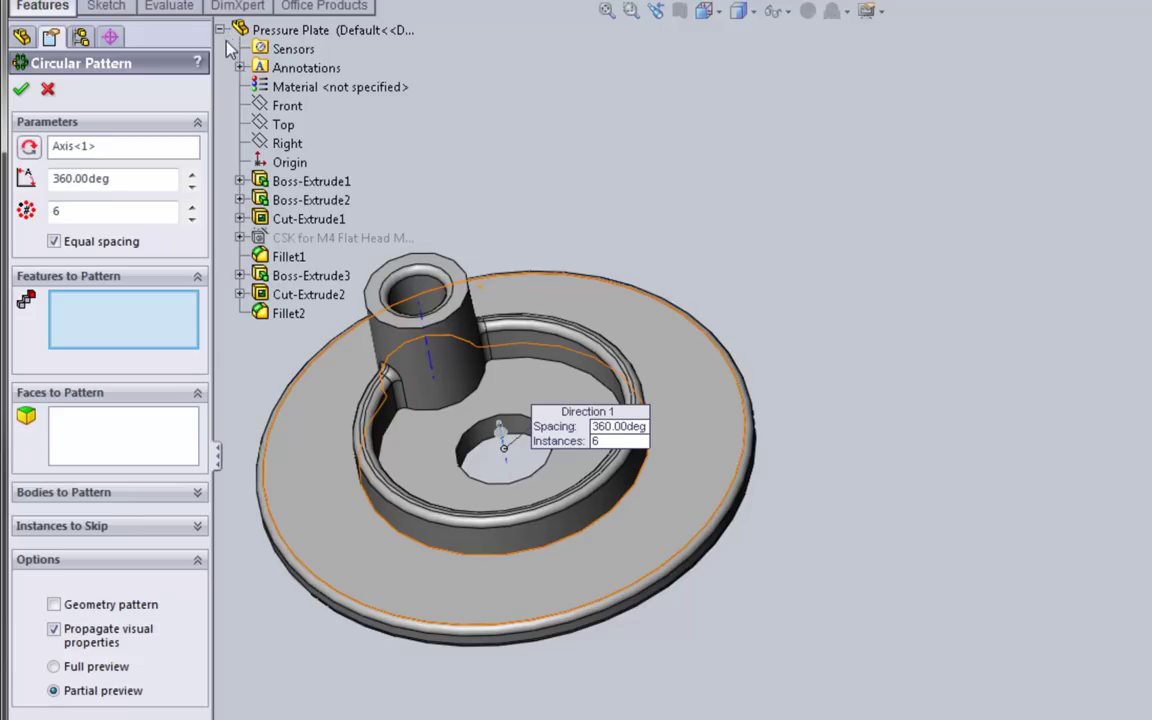
left_click(20, 40)
left_click(20, 40)
left_click(20, 40)
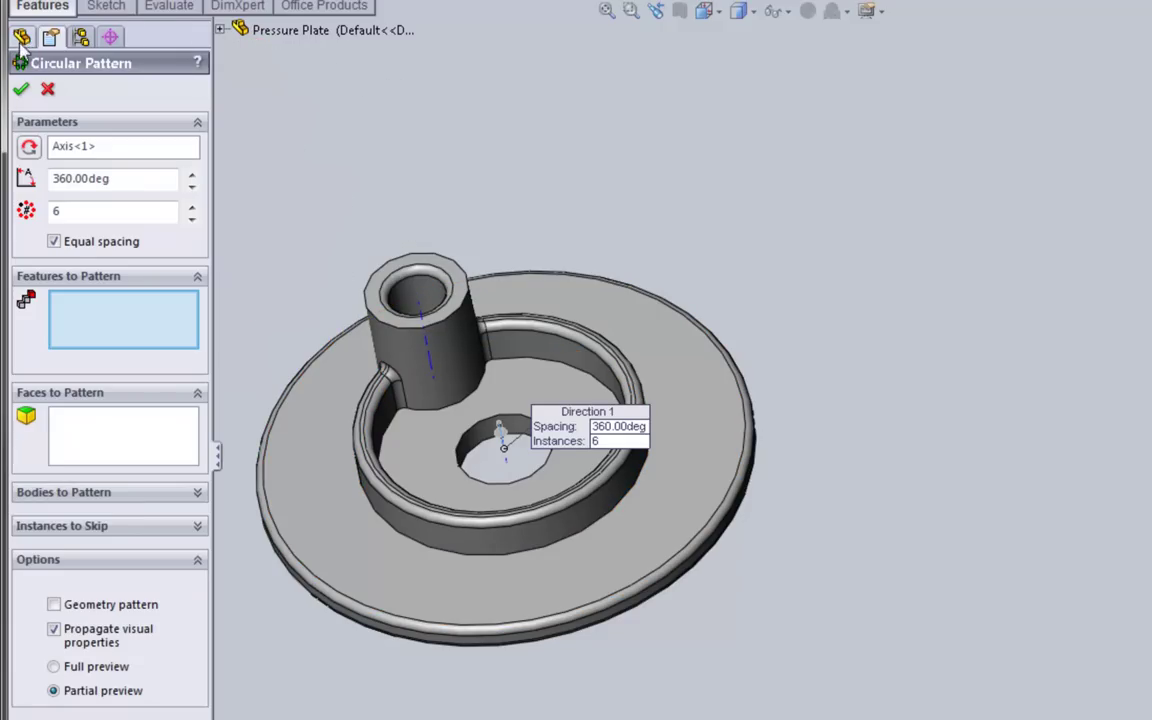
left_click(20, 40)
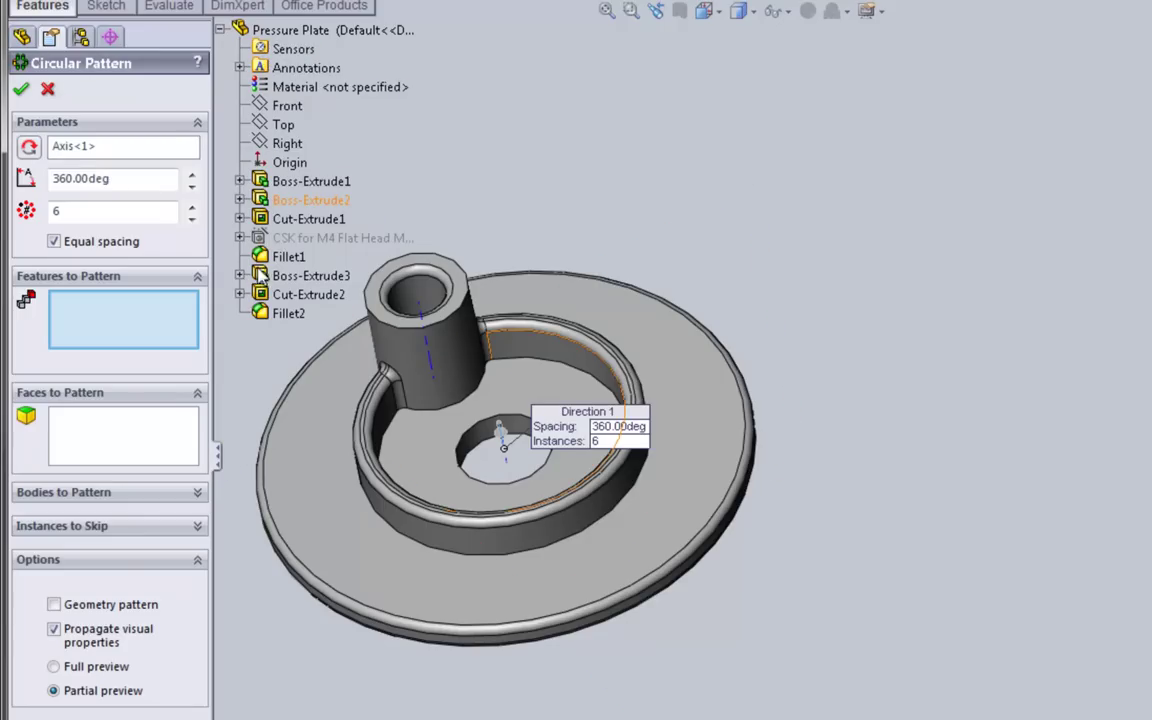
Step: Add Fillet2, Cut-Extrude2 and Boss-Extrude3 to the features to pattern
left_click(283, 316)
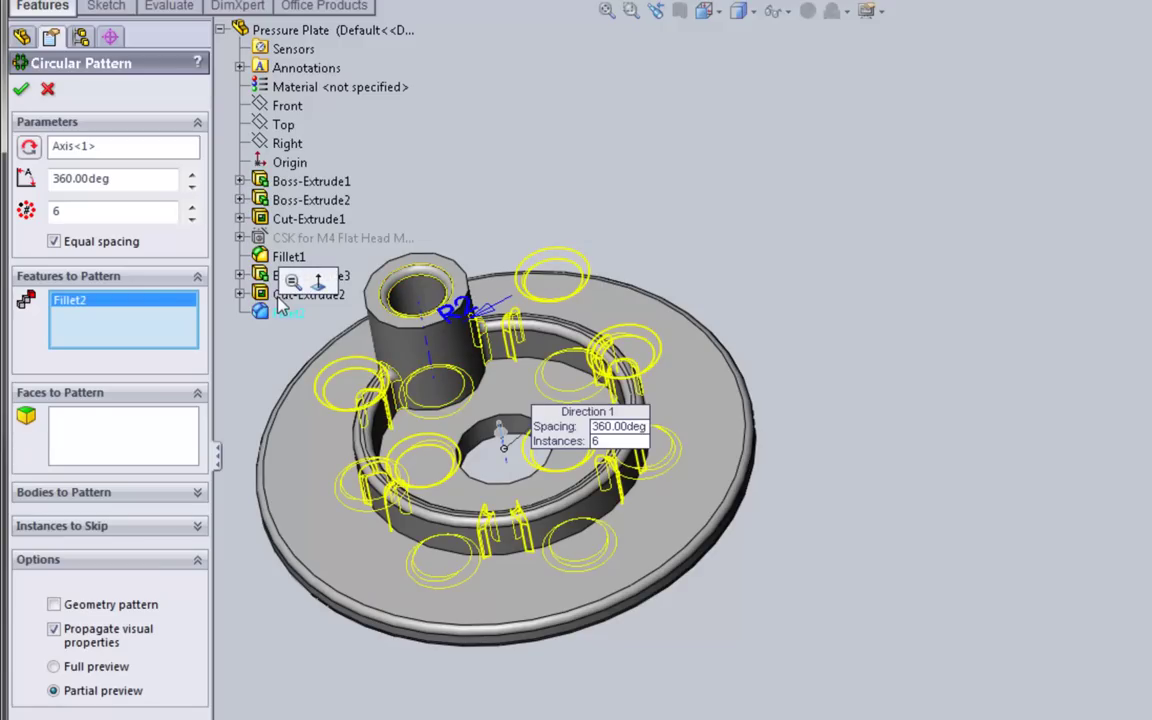
left_click(272, 293)
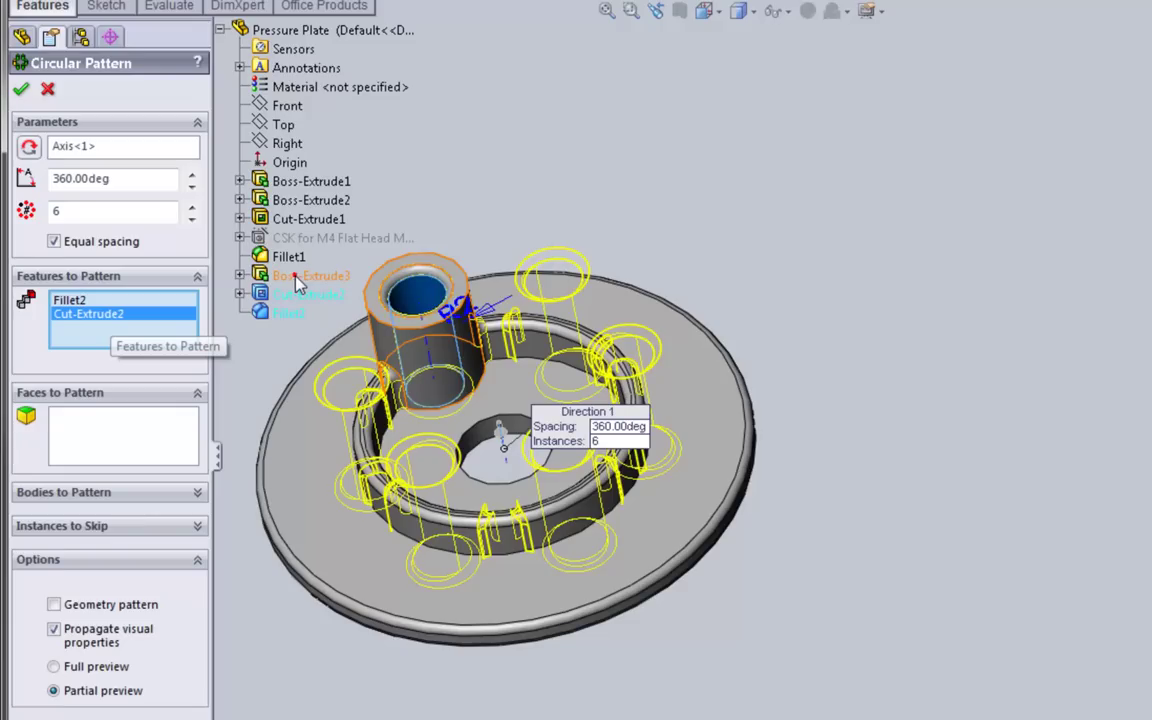
left_click(295, 278)
left_click(104, 335)
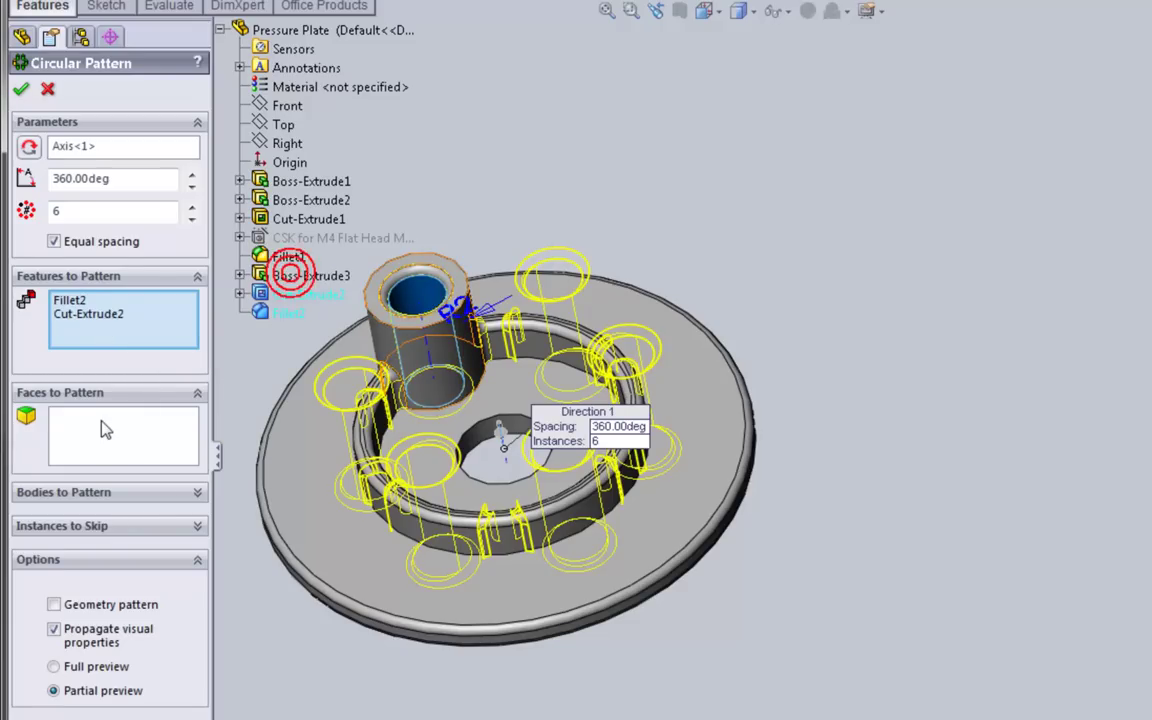
left_click(98, 314)
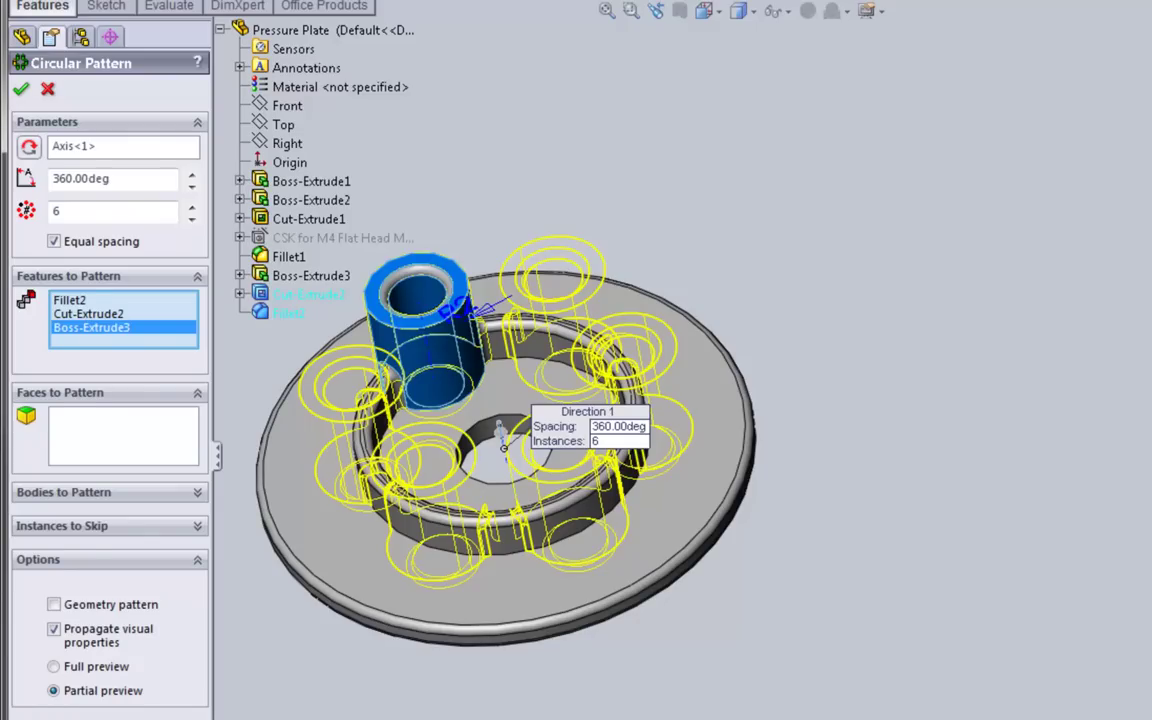
Step: Accept CirPattern1, advance to Adding the Last Fillet, and hide the temporary axes
key("Return")
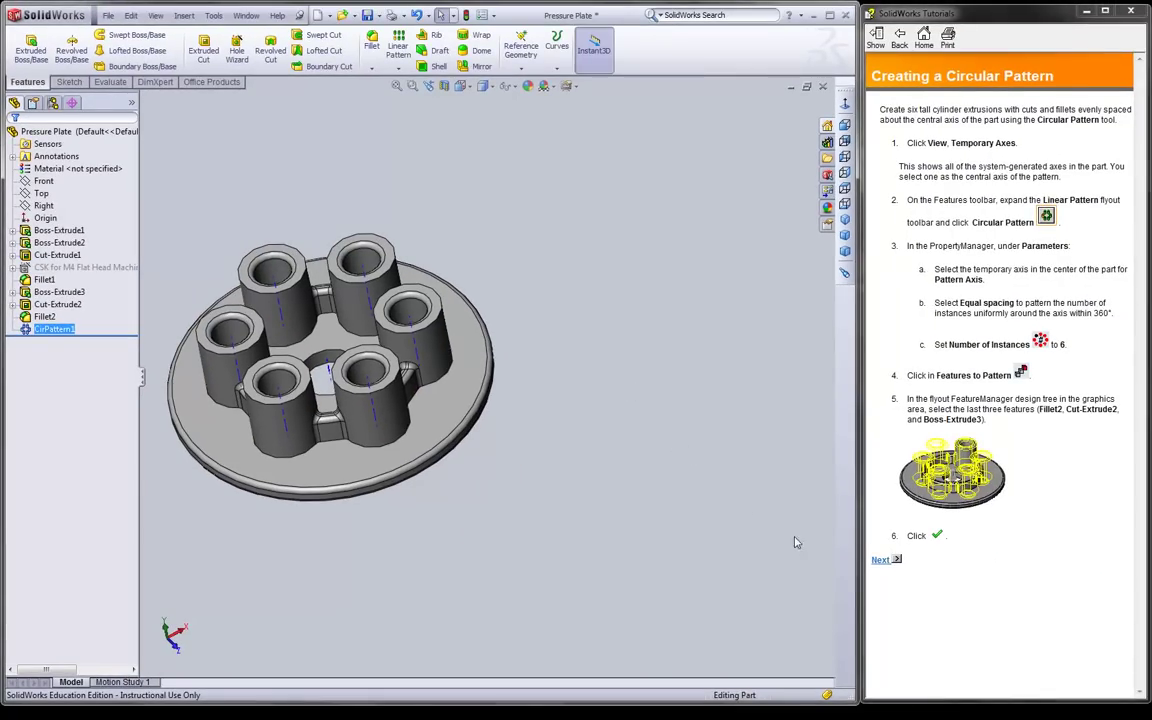
left_click(880, 559)
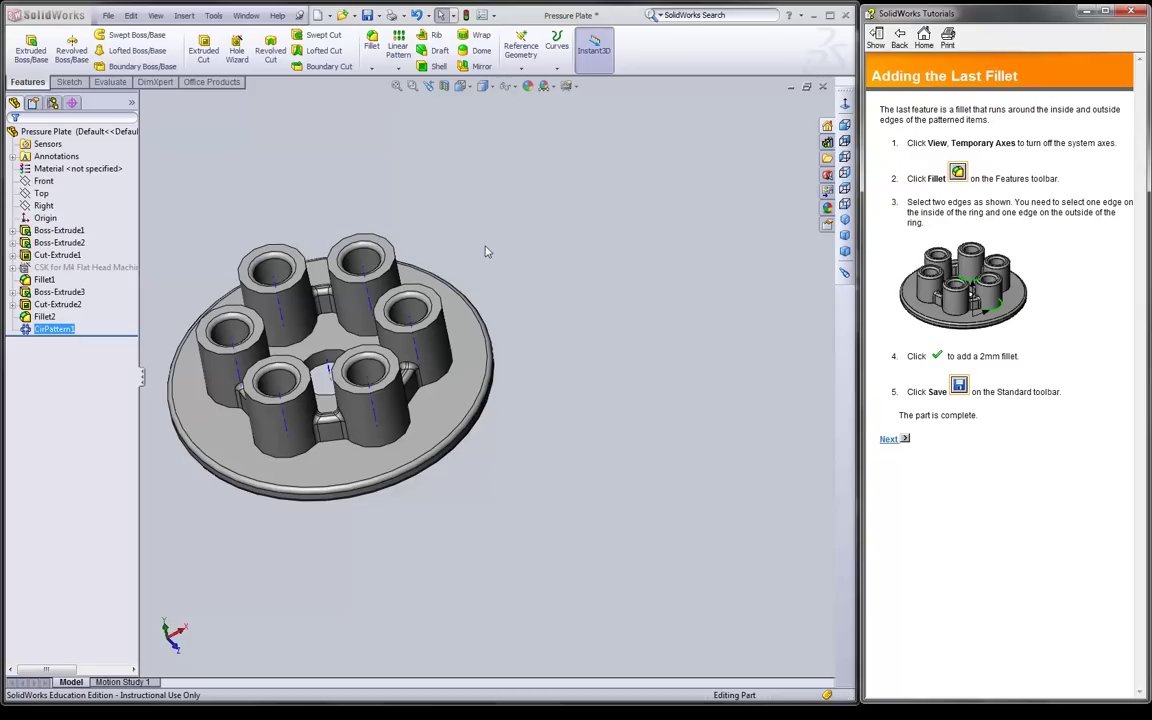
middle_click_drag(440, 227, 581, 335)
key("ctrl+1")
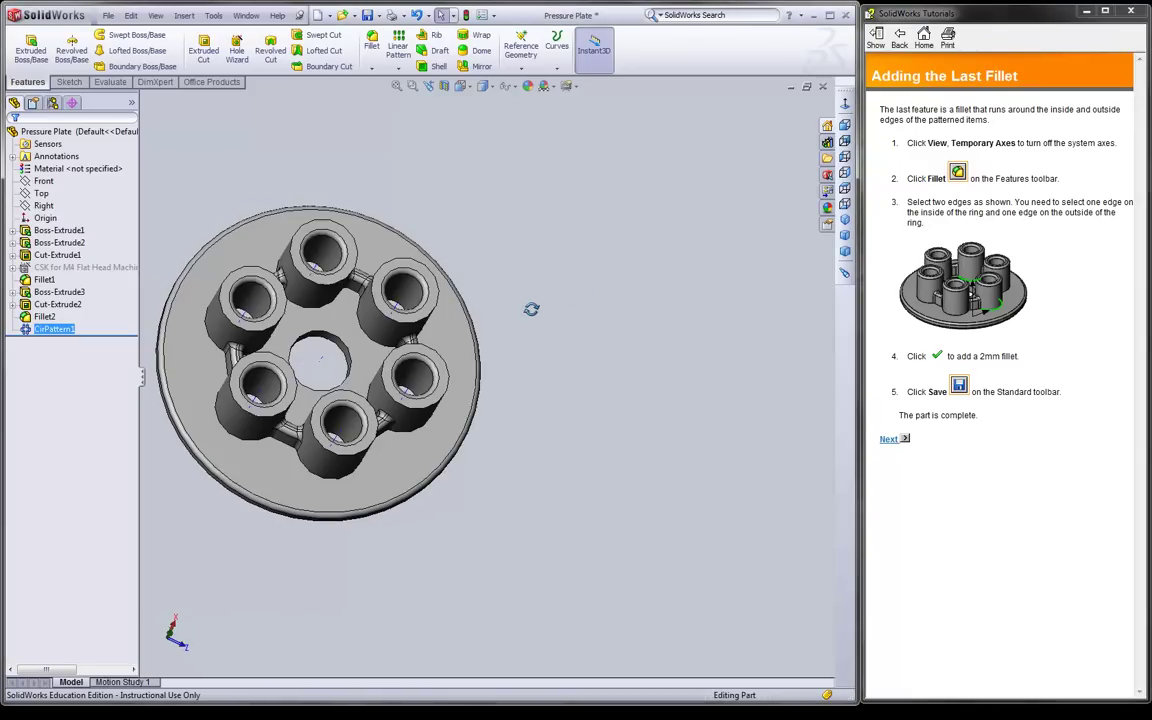
left_click(156, 17)
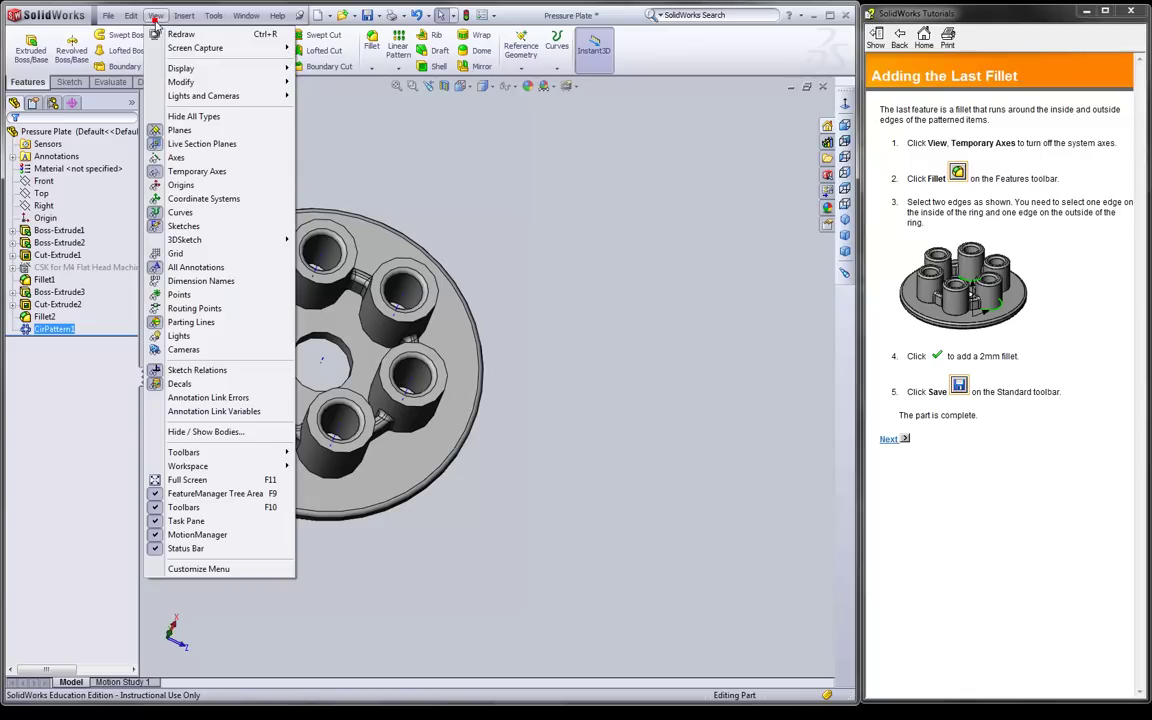
left_click(218, 172)
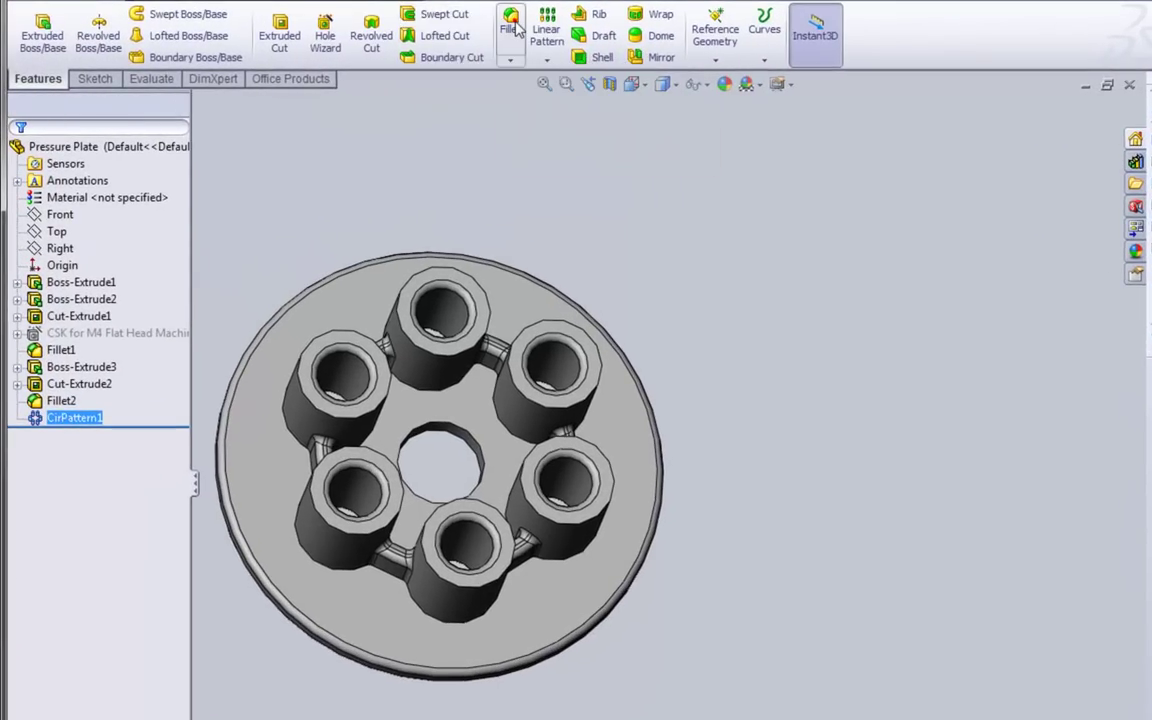
Step: Start a 2 mm fillet on the outer edge loop where the six bosses meet the ring, with tangent propagation on
left_click(511, 24)
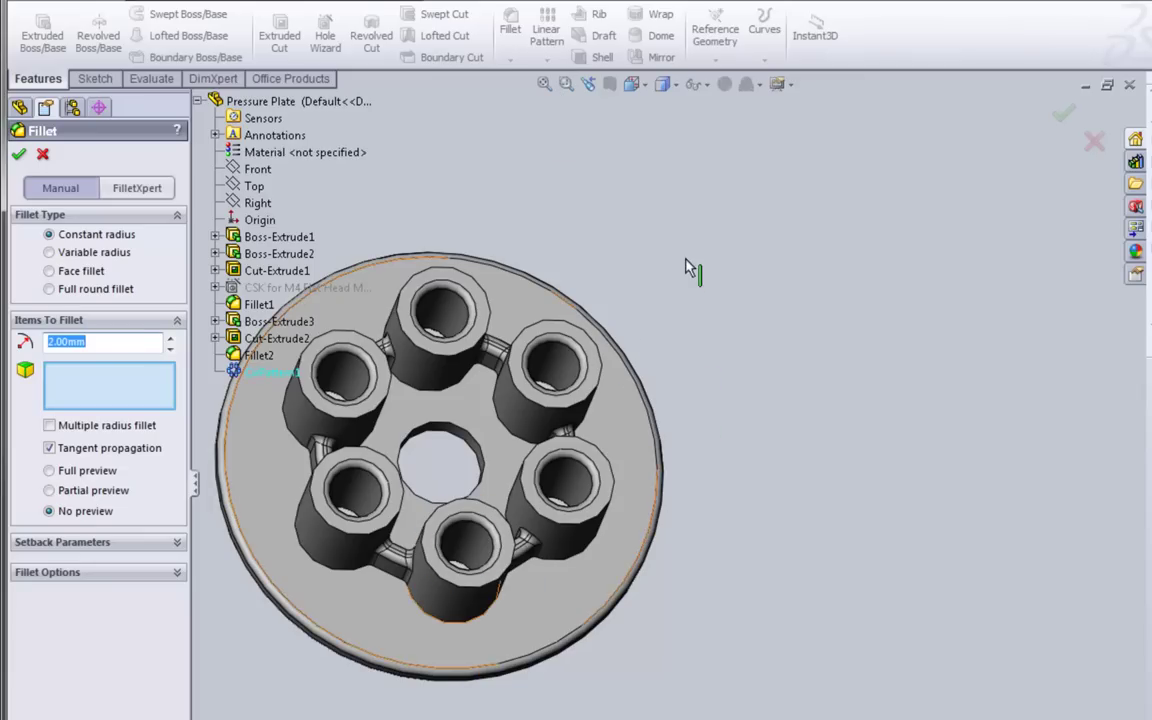
key("ctrl+7")
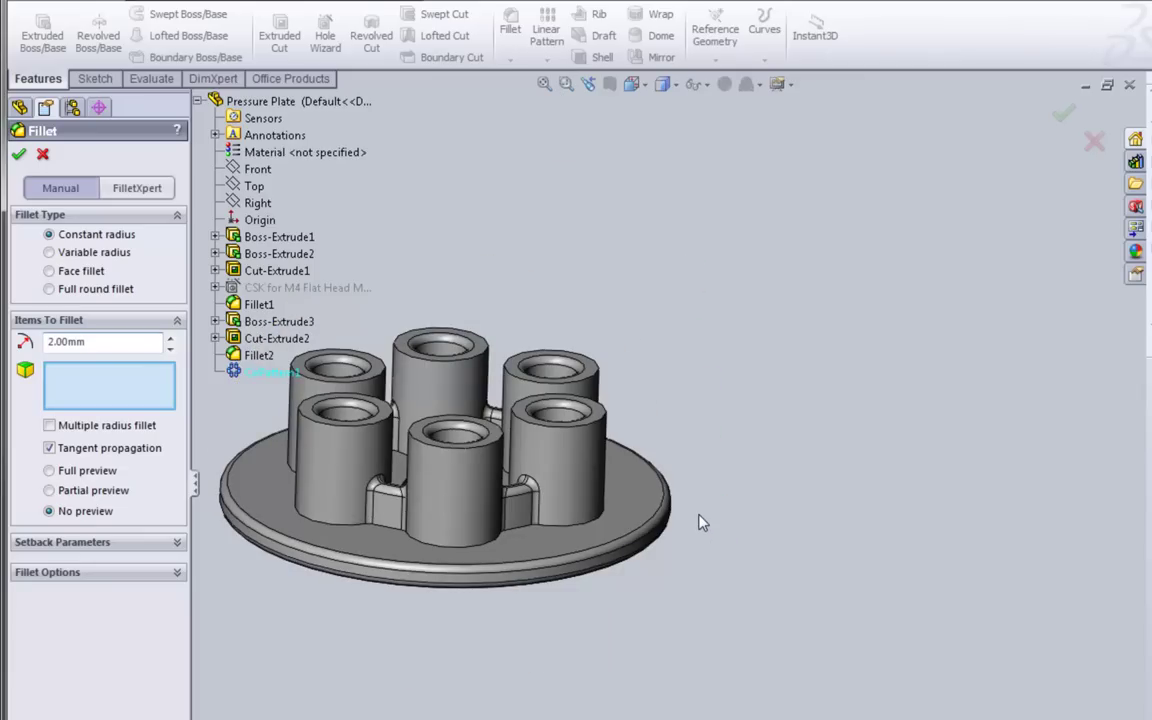
left_click(578, 532)
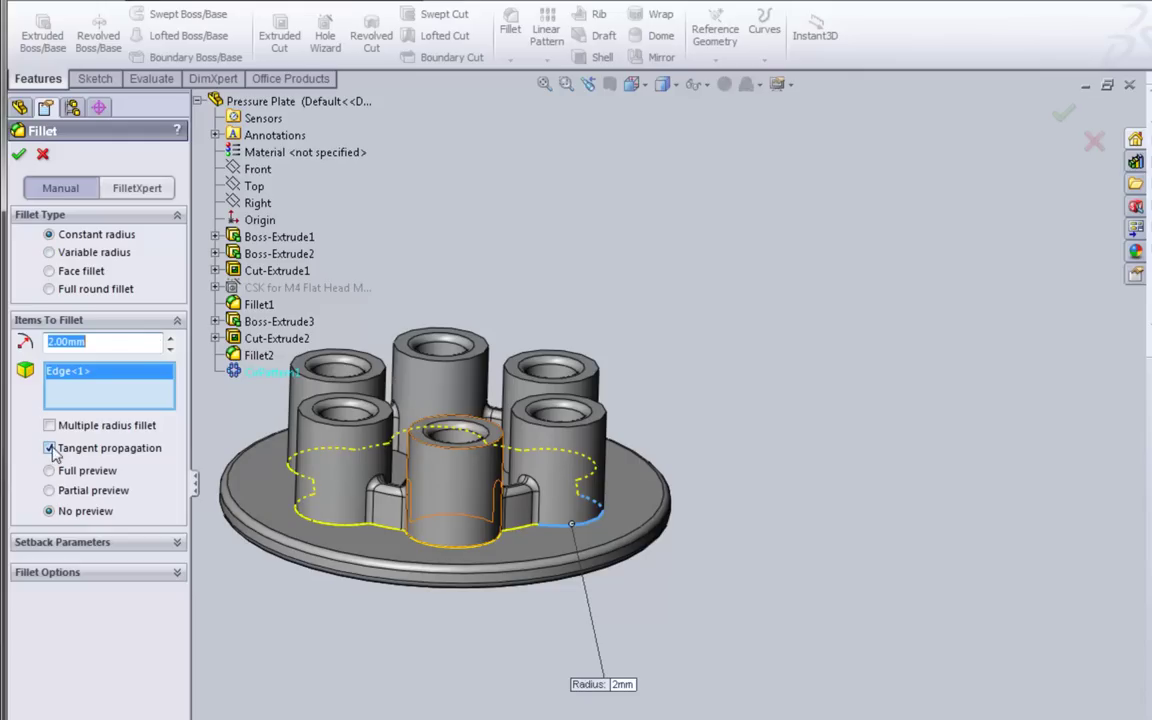
left_click(50, 449)
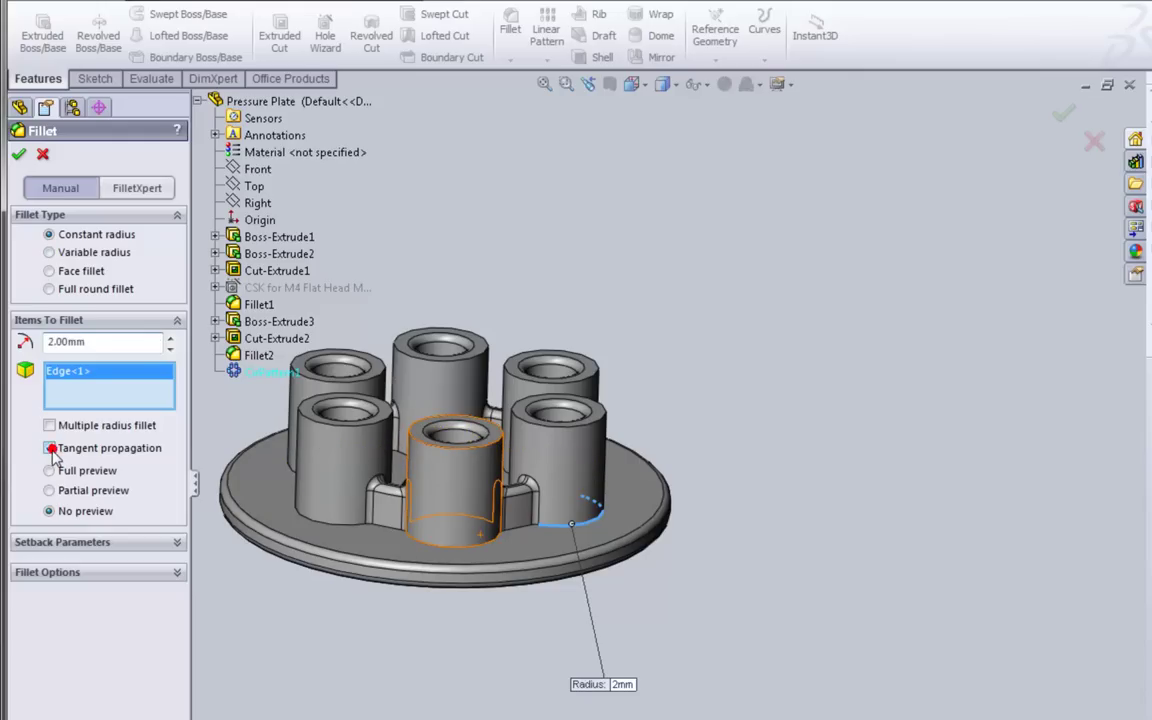
left_click(50, 449)
left_click(50, 449)
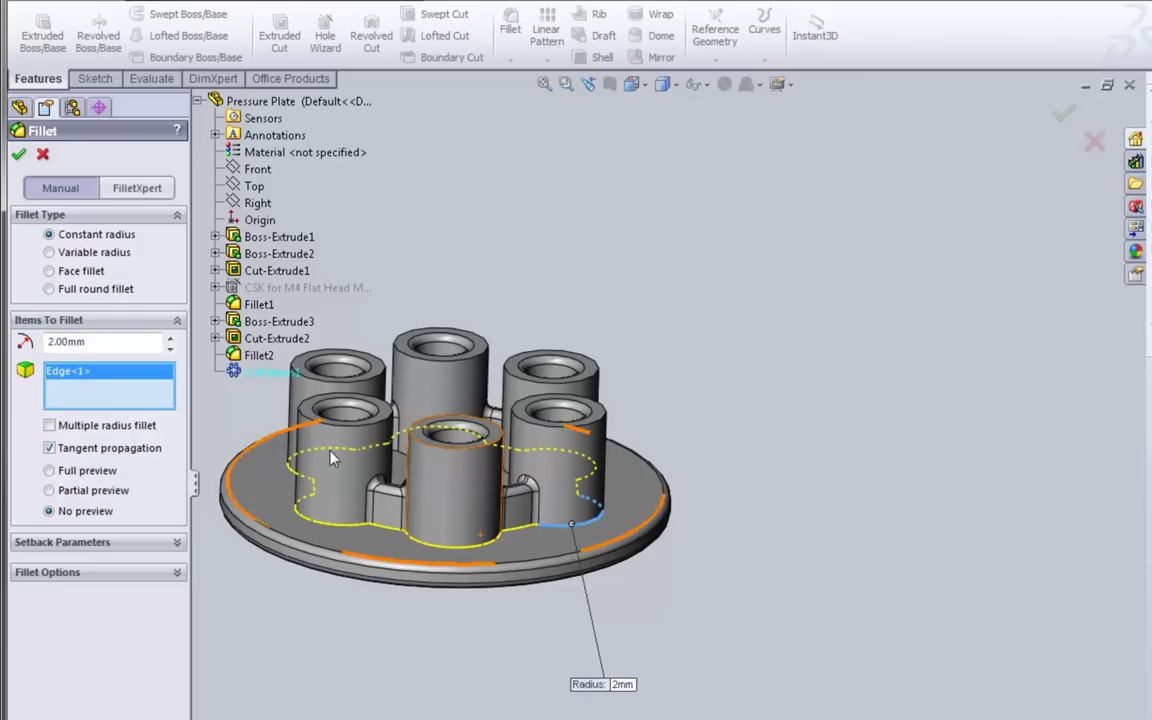
left_click(638, 85)
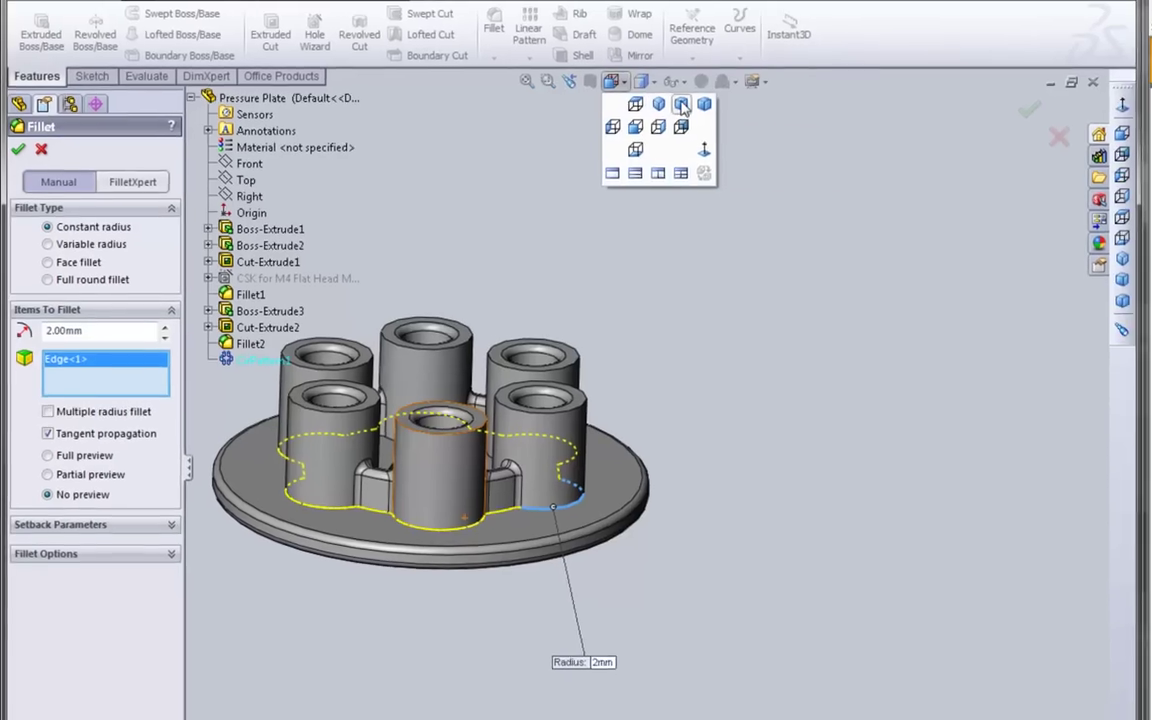
left_click(682, 108)
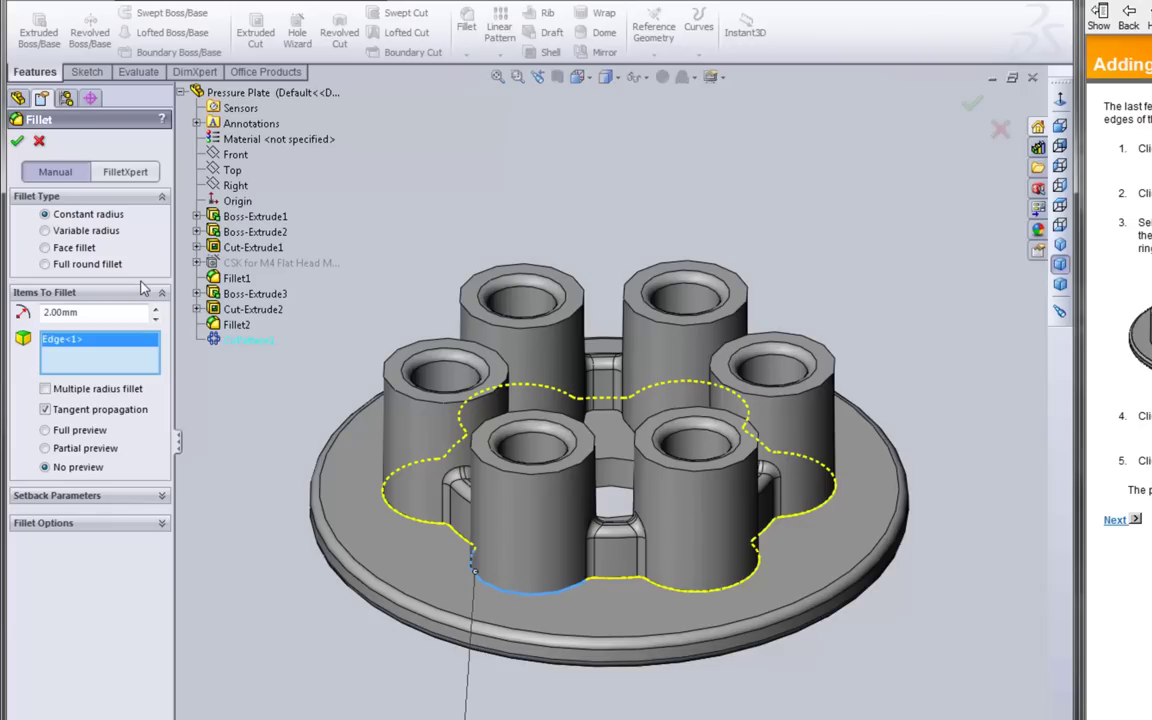
Step: Add the inner ring edge as Edge<2> and confirm the 2 mm fillet as Fillet3
left_click(624, 428)
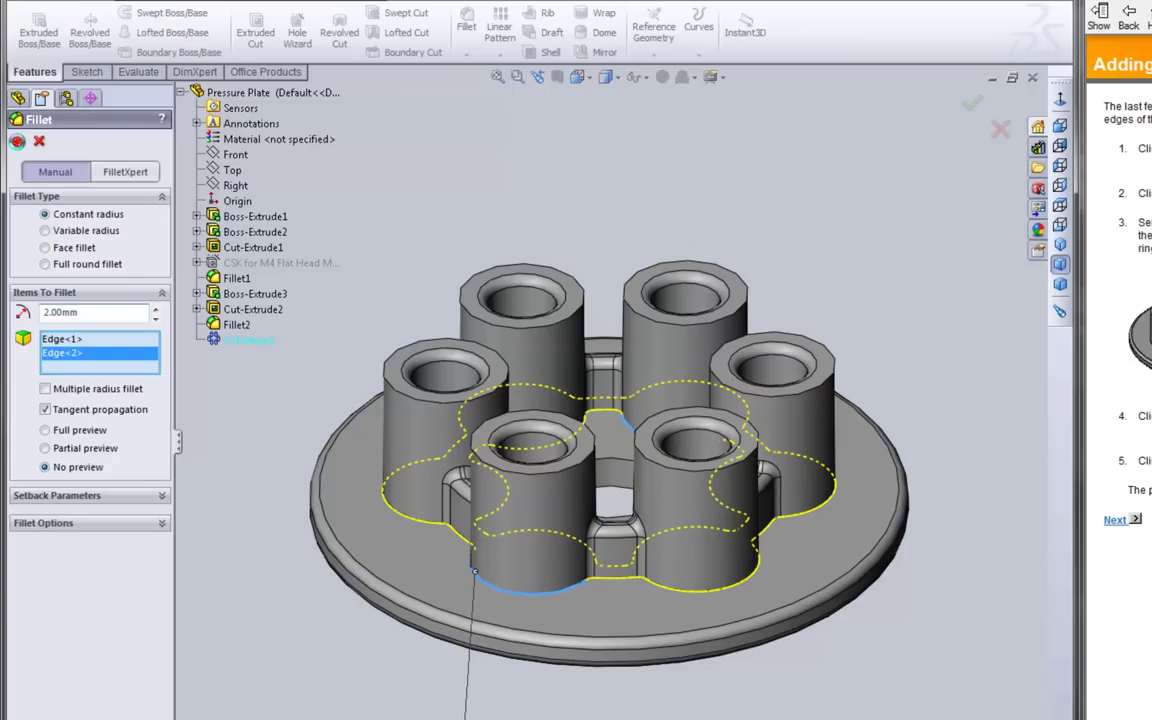
left_click(17, 141)
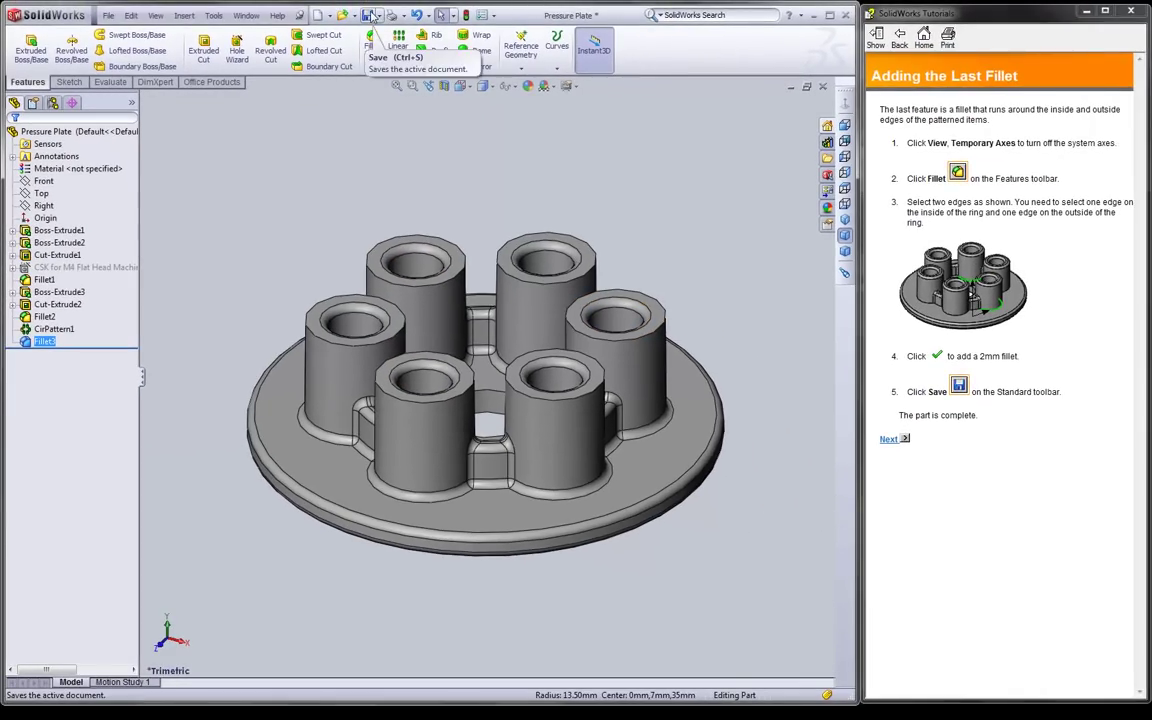
Step: Save the completed Pressure Plate part
left_click(369, 15)
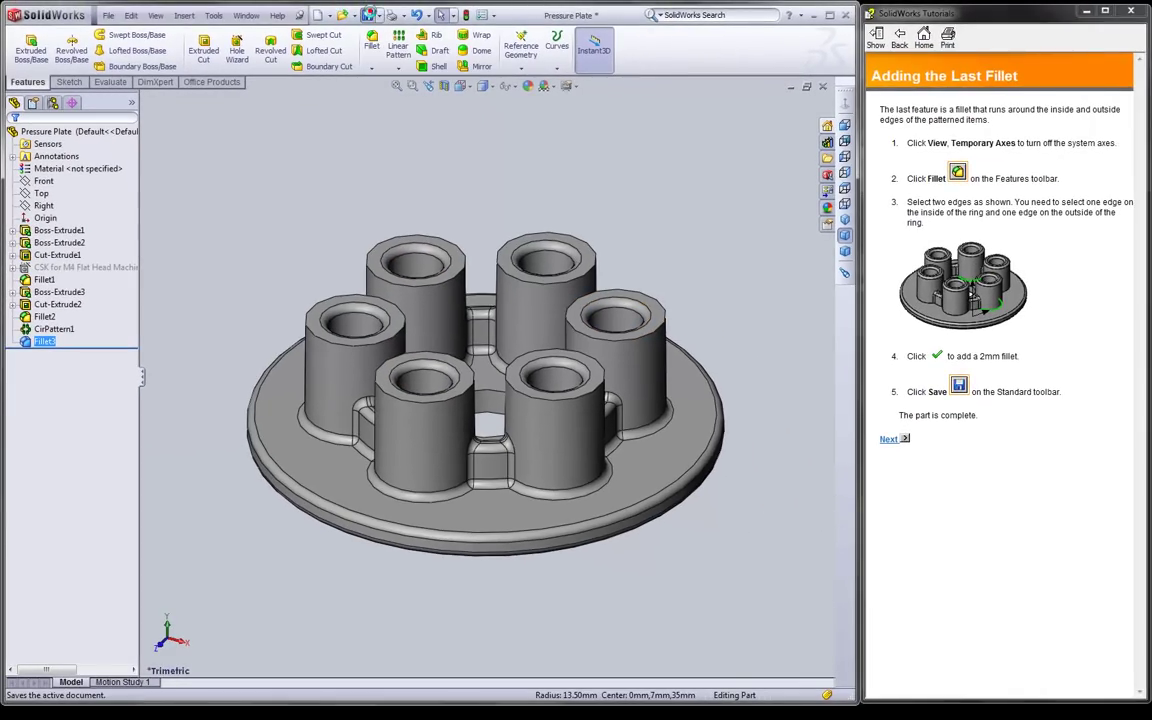